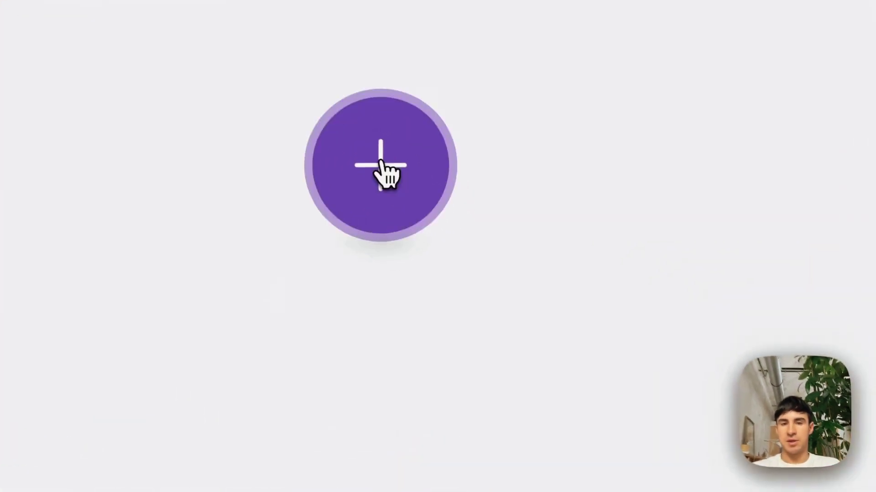
- Add a Shopify Watch Orders trigger as the scenario's first module
left_click(454, 240)
type("Shopi")
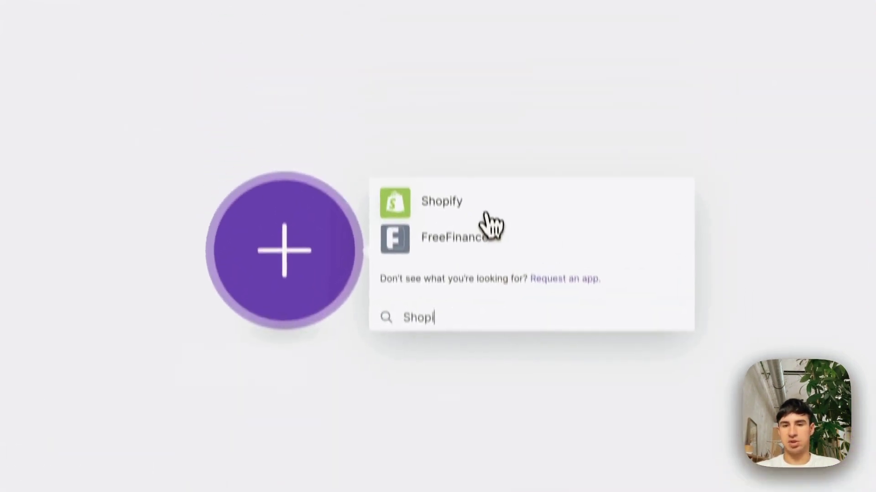
left_click(474, 7)
type("Watch")
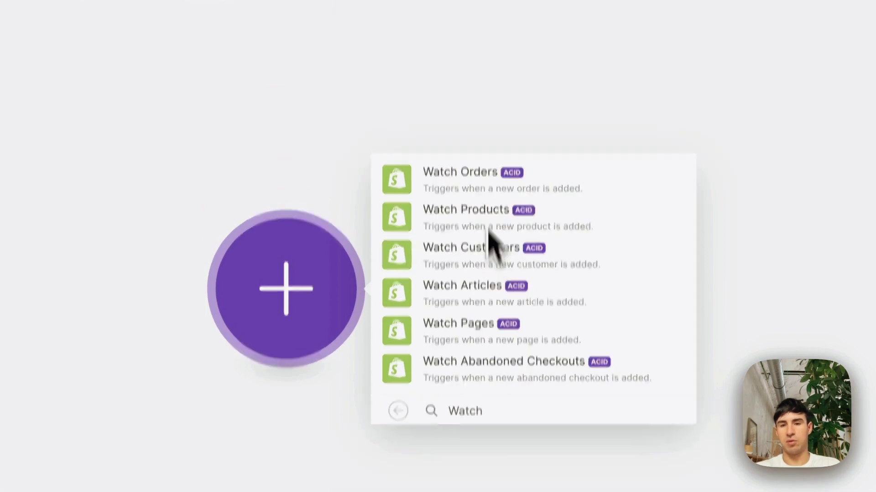
left_click(524, 294)
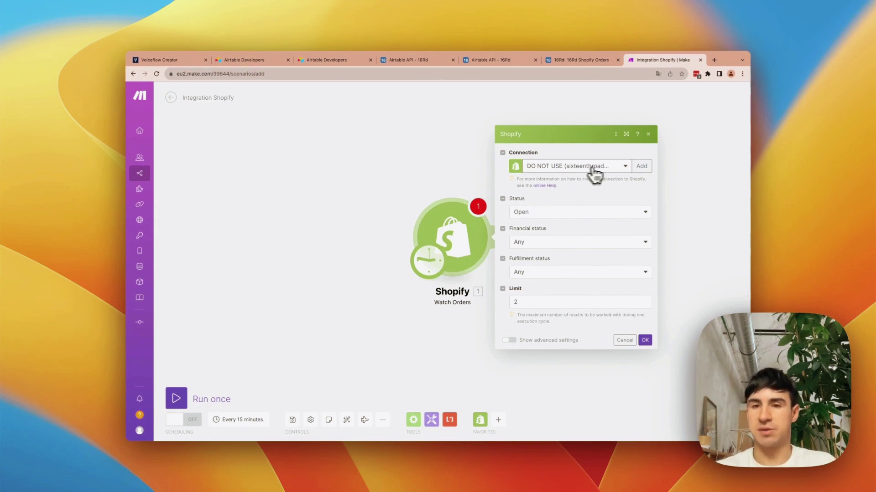
- Start a new Shopify connection with an example subdomain, then close it without saving
left_click(641, 167)
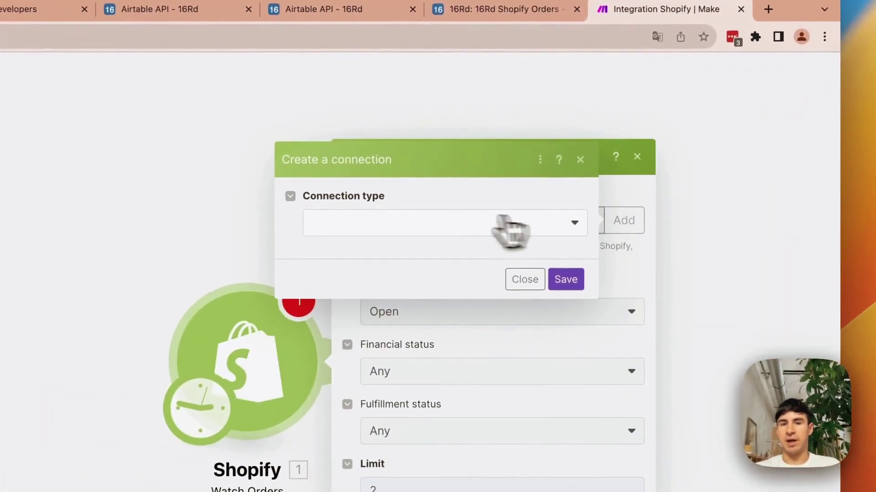
left_click(553, 169)
left_click(535, 184)
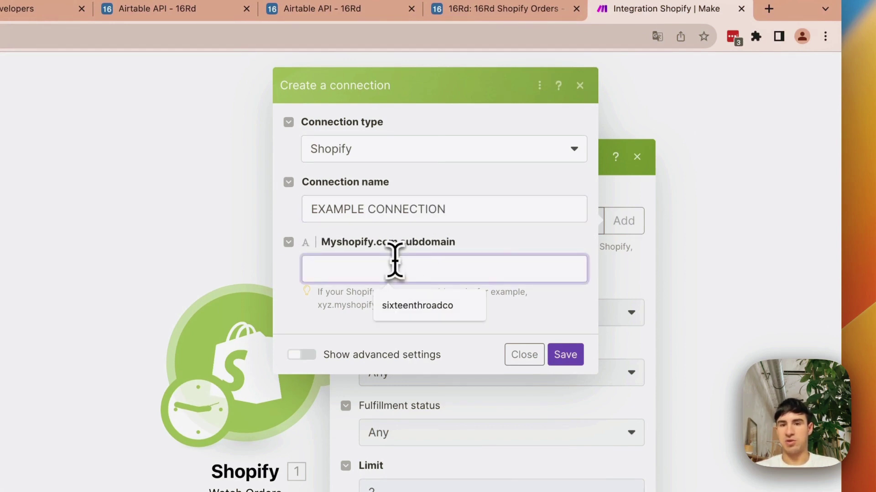
type("xampledomain")
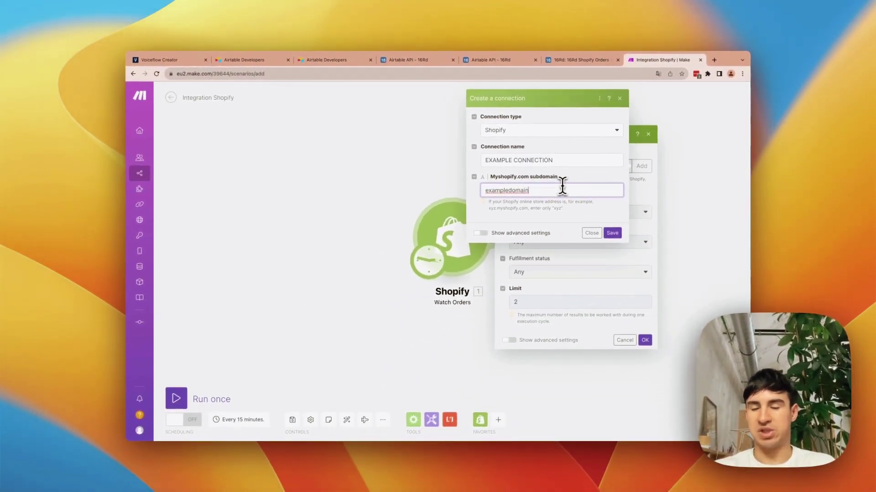
key("super+a")
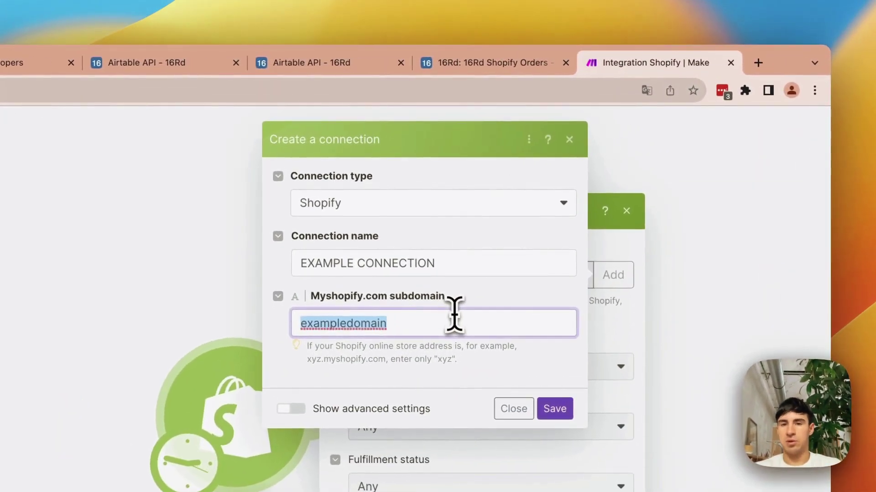
left_click(571, 139)
- Use the SixteenthRoad Shopify connection and watch orders of Any status
left_click(486, 276)
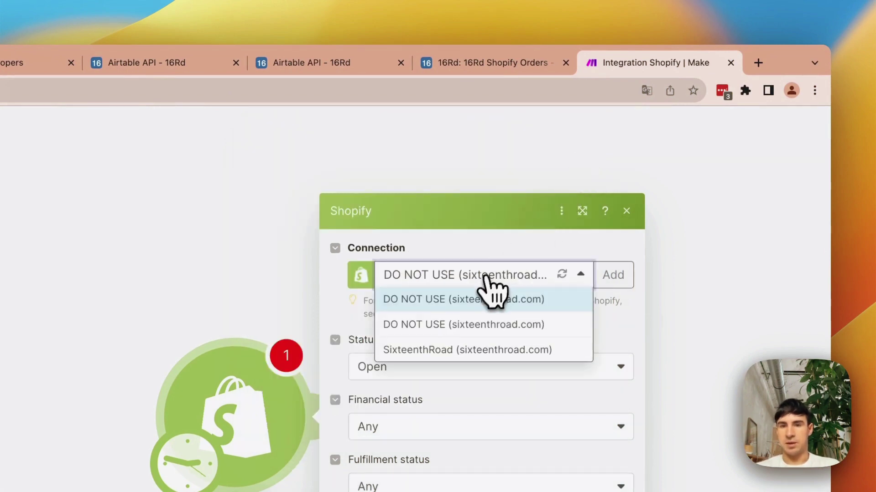
left_click(458, 353)
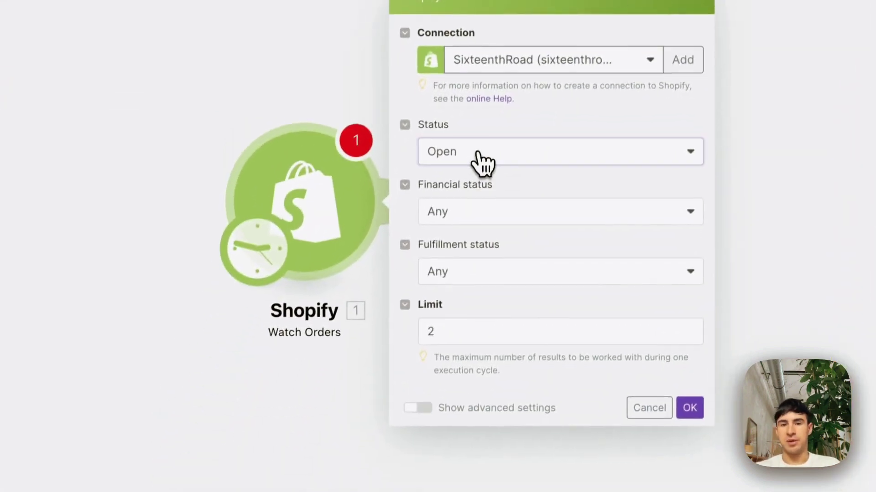
left_click(410, 368)
left_click(464, 274)
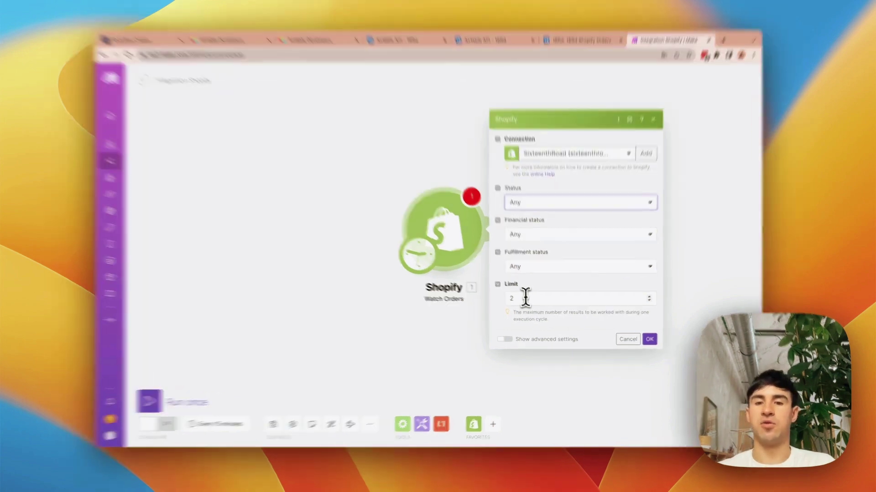
- Clear the trigger's order limit of 2 and save the Shopify settings
double_click(528, 301)
key("BackSpace")
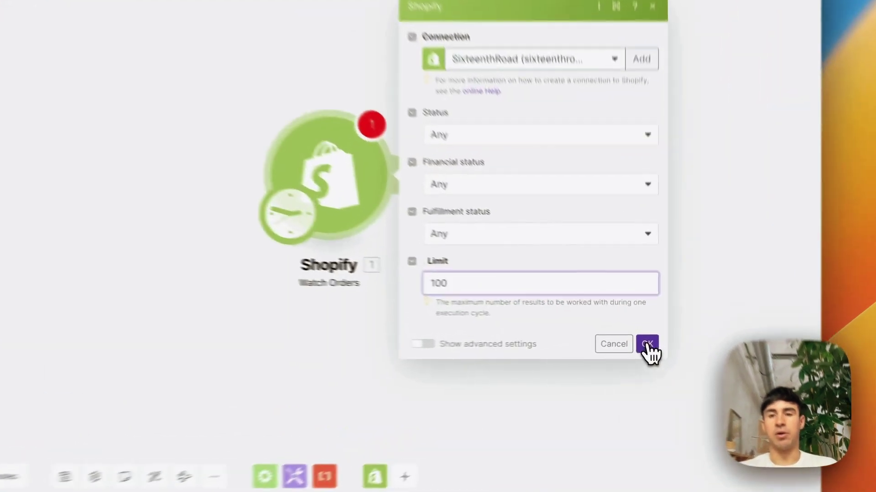
left_click(645, 340)
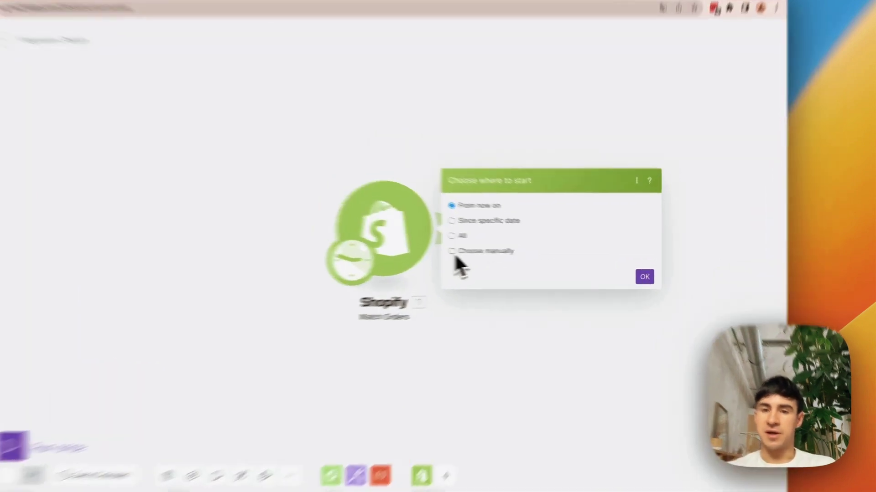
- Set the trigger to start from a manually chosen order and confirm
left_click(503, 255)
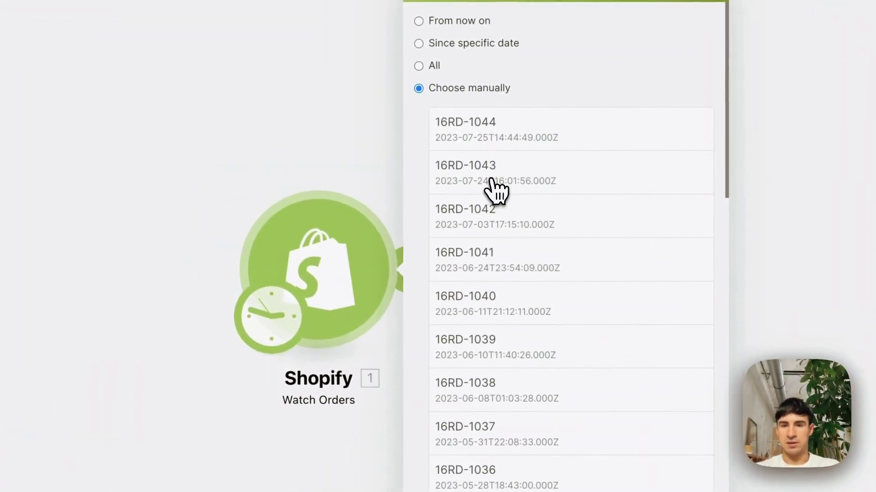
scroll(498, 192, "down", 5)
left_click(636, 480)
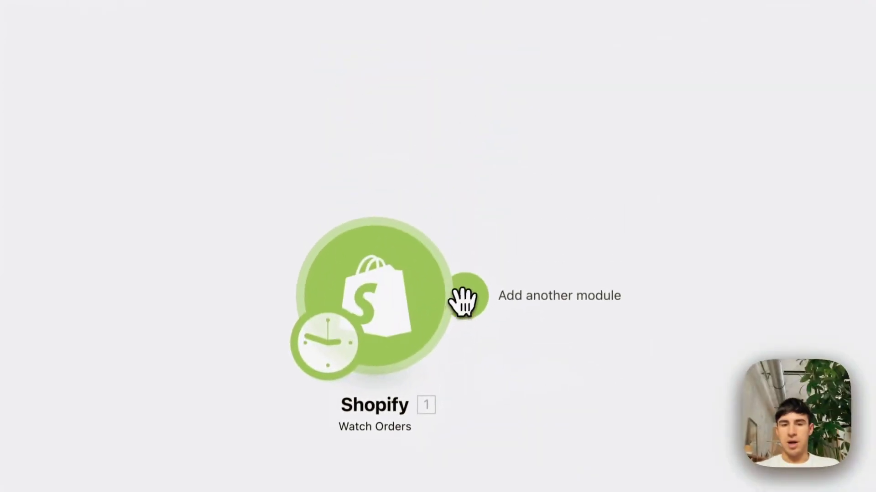
- Add an Airtable Create a Record module after the Shopify trigger
left_click(481, 223)
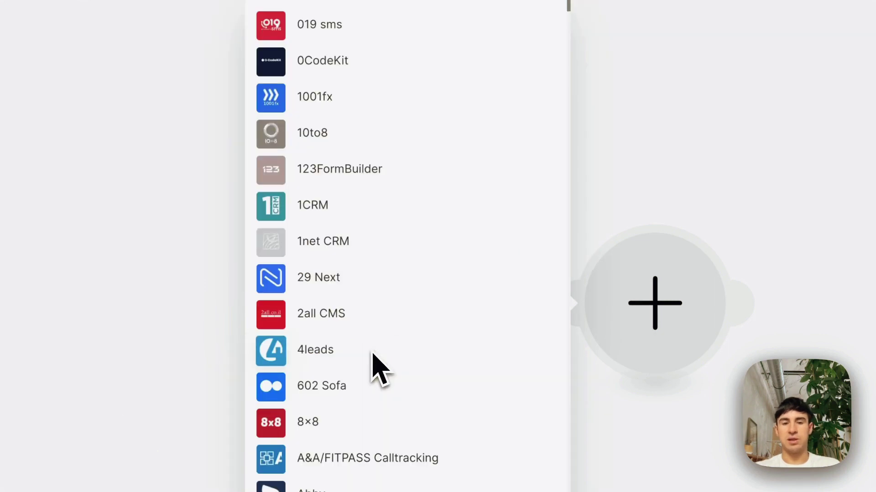
type("airtable")
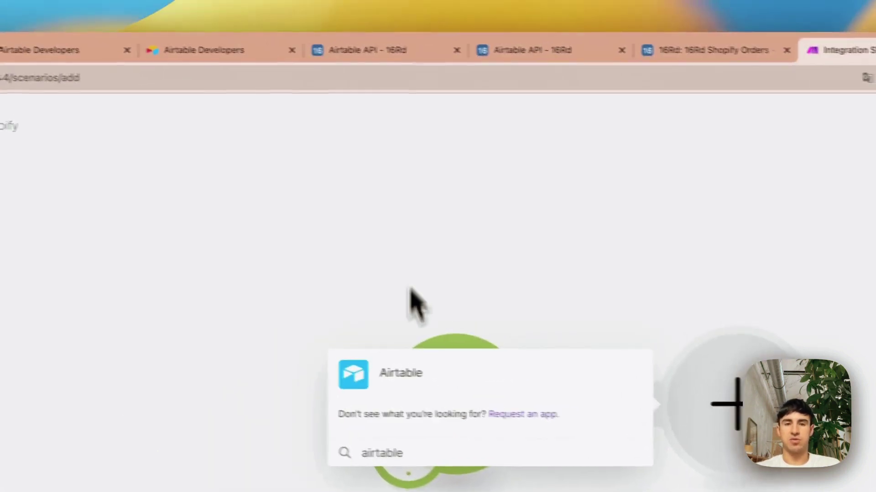
left_click(391, 371)
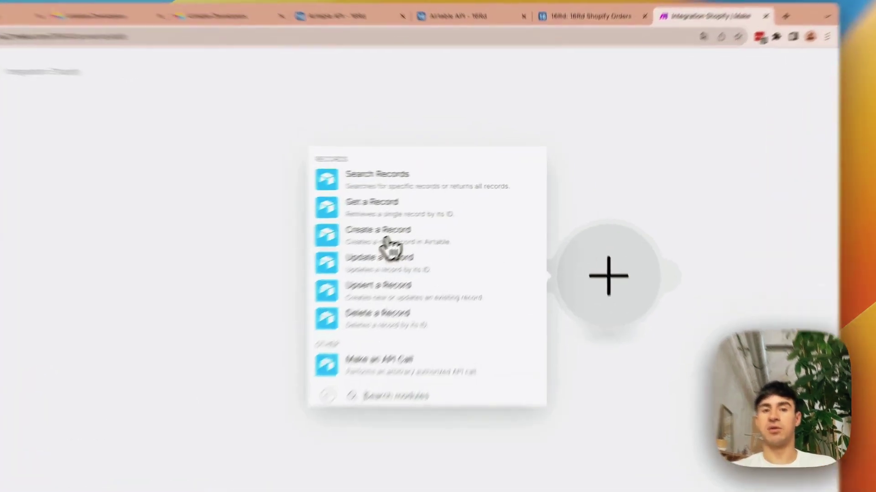
left_click(442, 211)
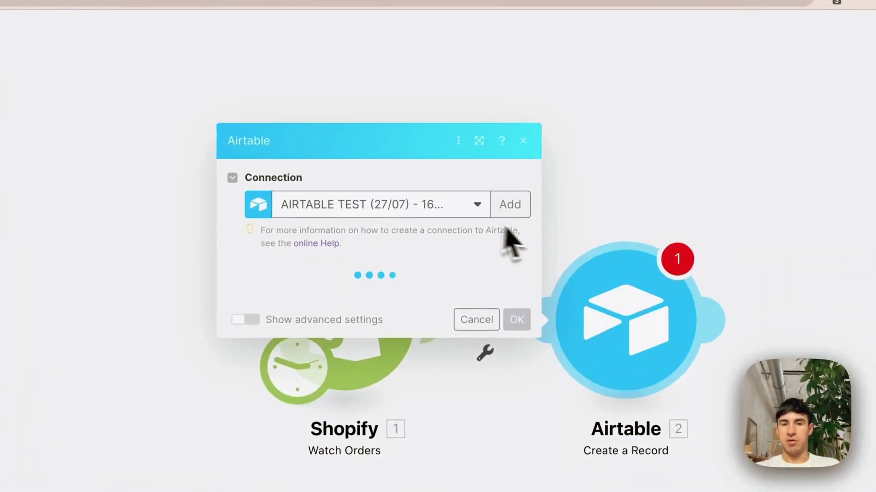
- Start an Airtable Token or Key connection named EXAMPLE AIRTABLE CONNECTINO, then view the API docs
left_click(512, 209)
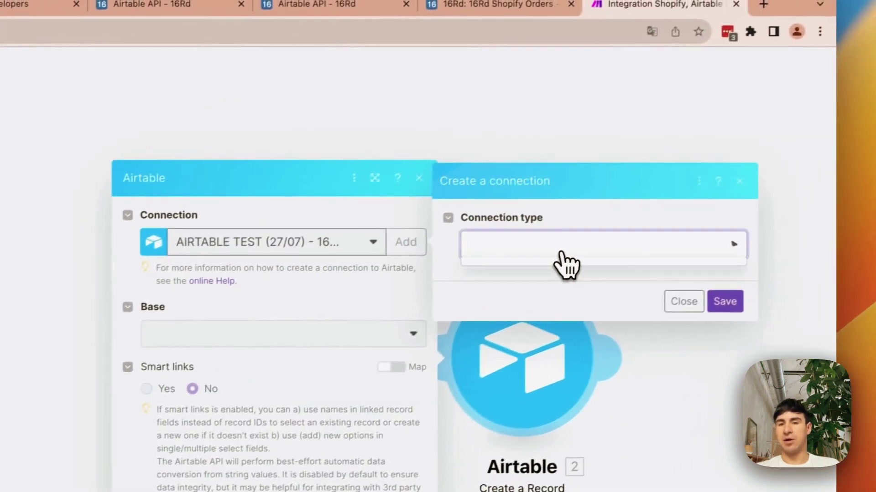
left_click(662, 214)
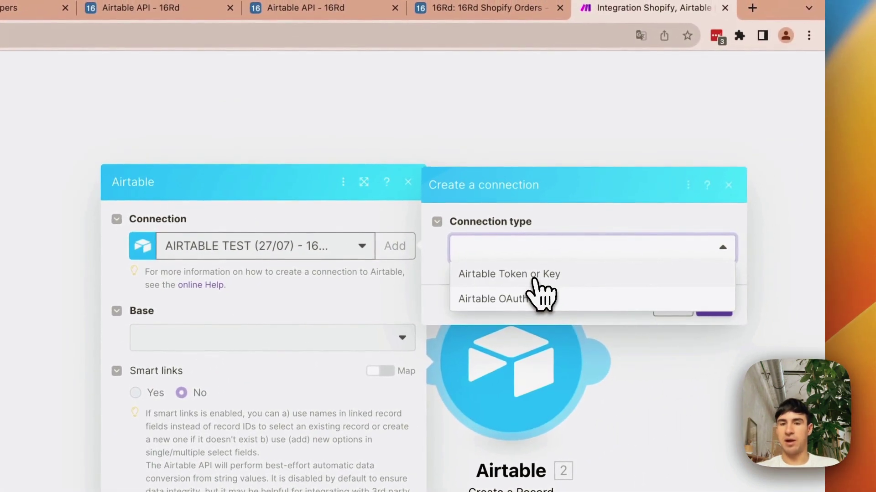
left_click(642, 237)
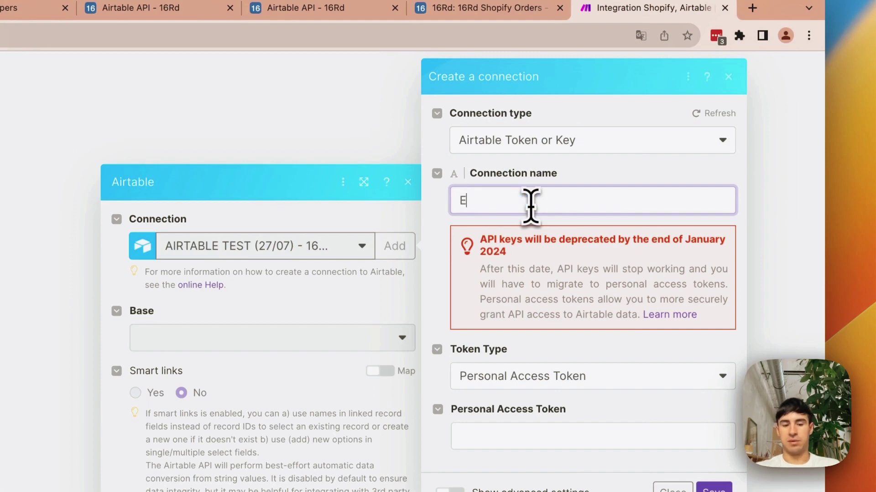
key("BackSpace")
key("BackSpace")
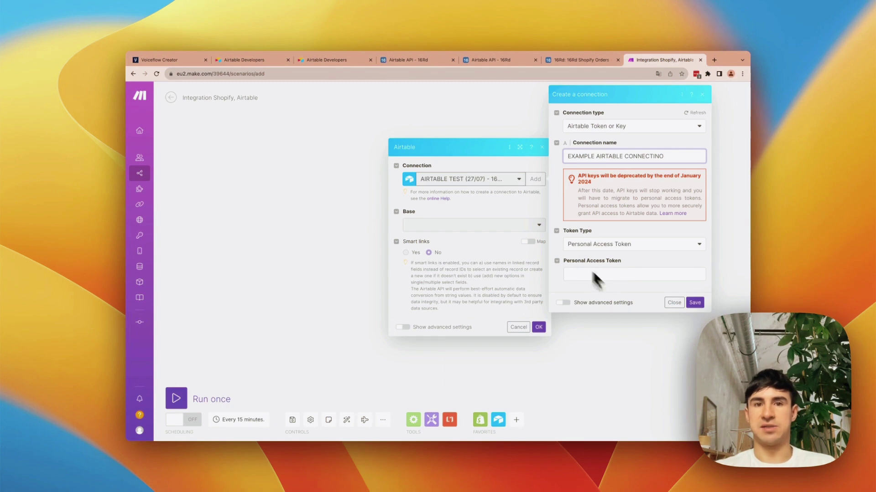
left_click(414, 66)
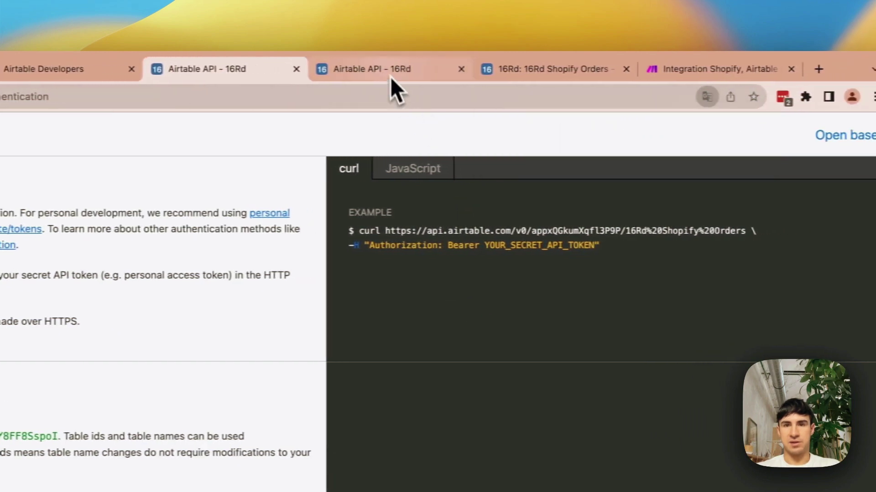
- Go from the 16Rd Shopify Orders base to the developer hub and start a personal access token
left_click(381, 72)
left_click(537, 73)
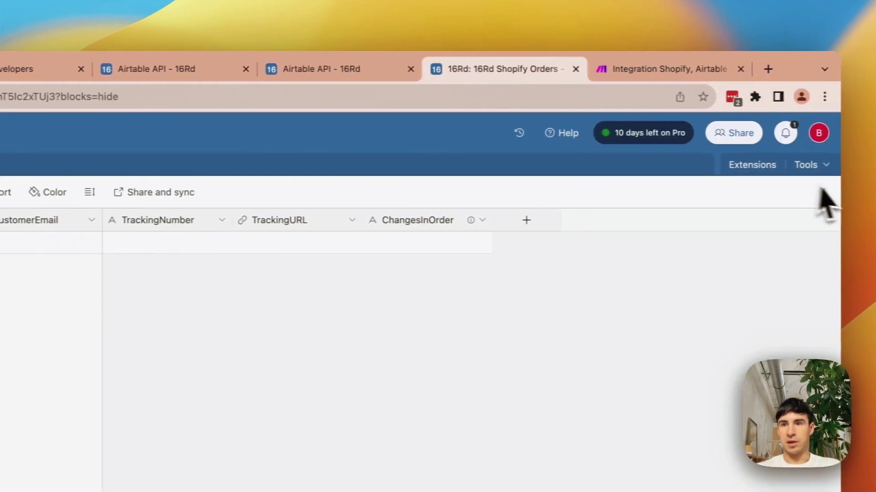
left_click(807, 135)
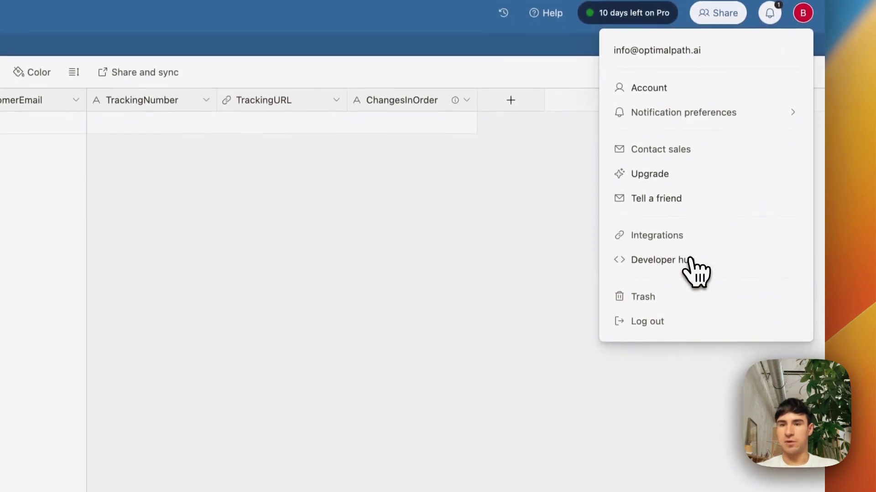
left_click(691, 269)
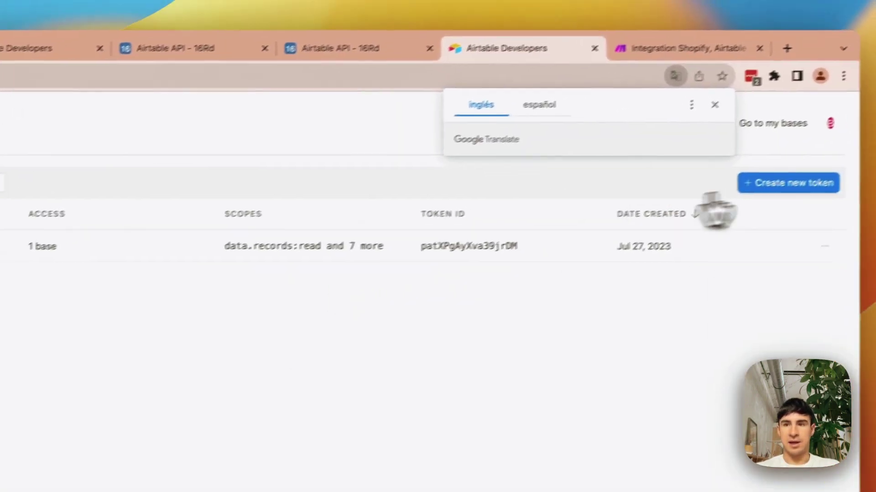
left_click(775, 184)
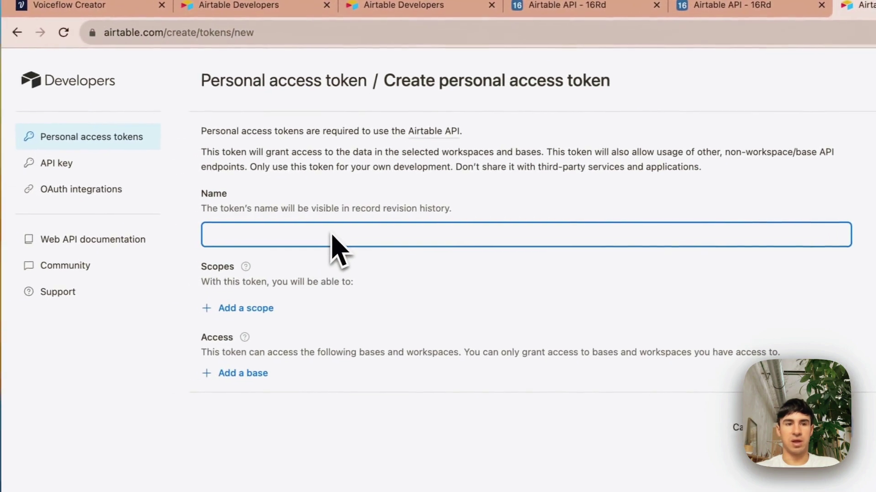
- Name the token EXAMPLE TOKEN, review its scopes and base list, then return to Make
type("EXAMPLE TOKE")
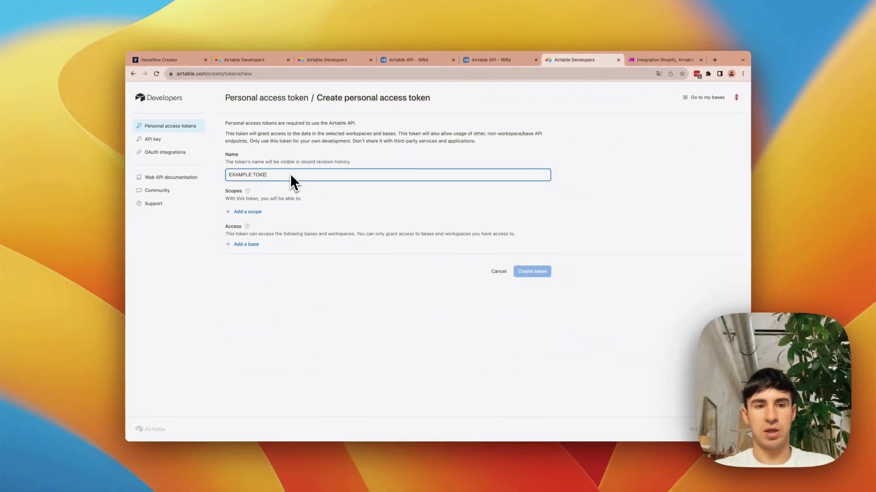
type("N")
left_click(246, 212)
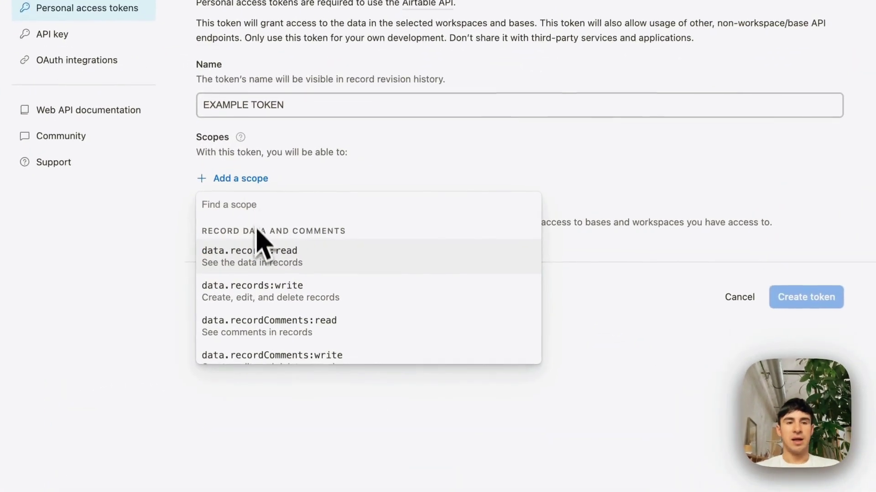
scroll(273, 332, "down", 6)
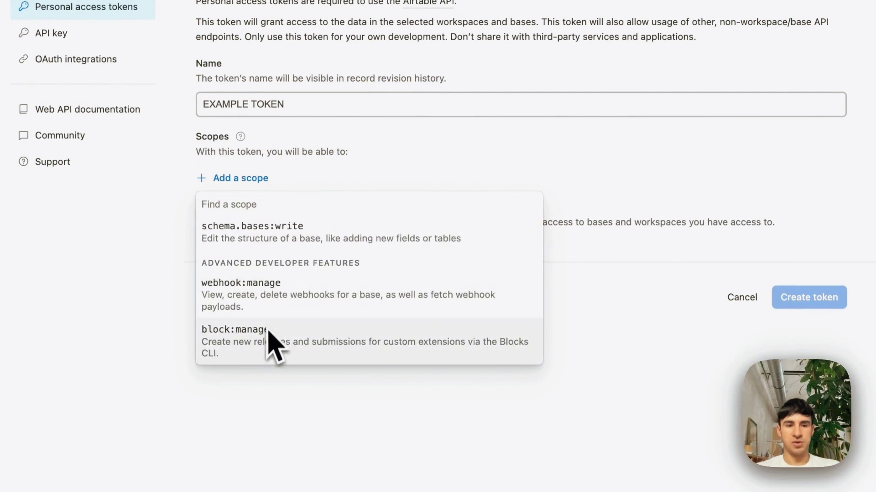
scroll(274, 333, "up", 6)
left_click(675, 192)
left_click(250, 243)
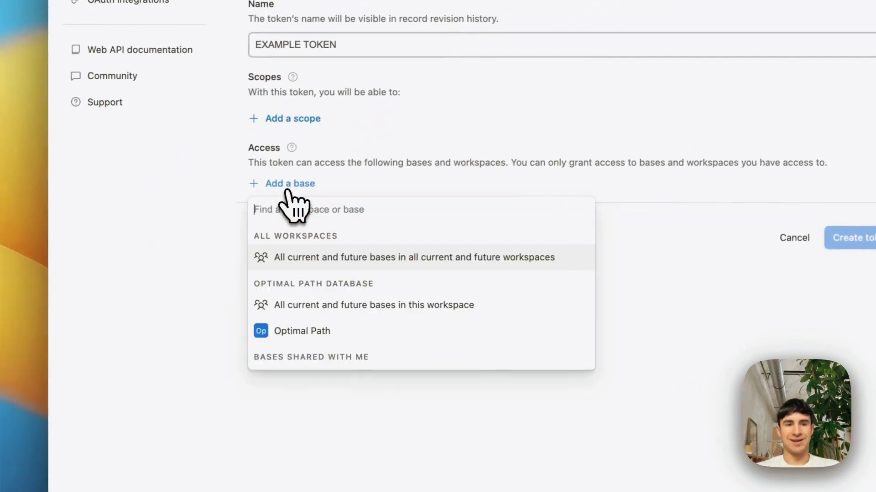
scroll(365, 310, "down", 4)
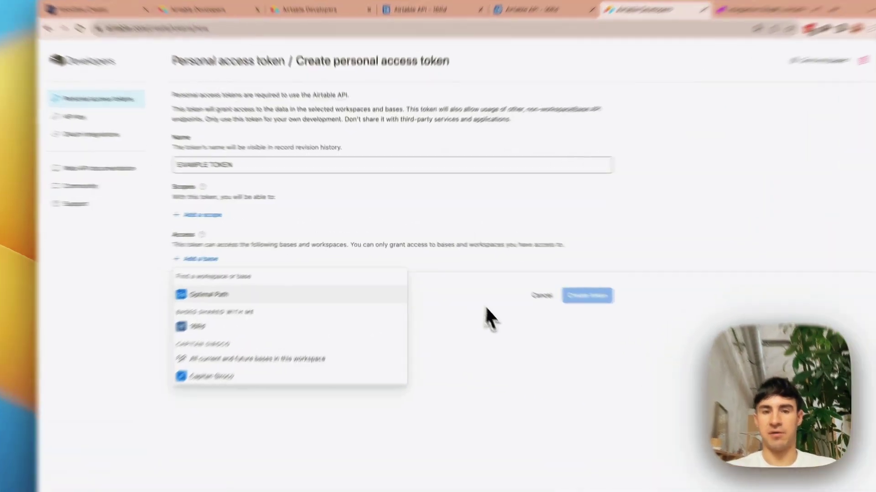
left_click(454, 282)
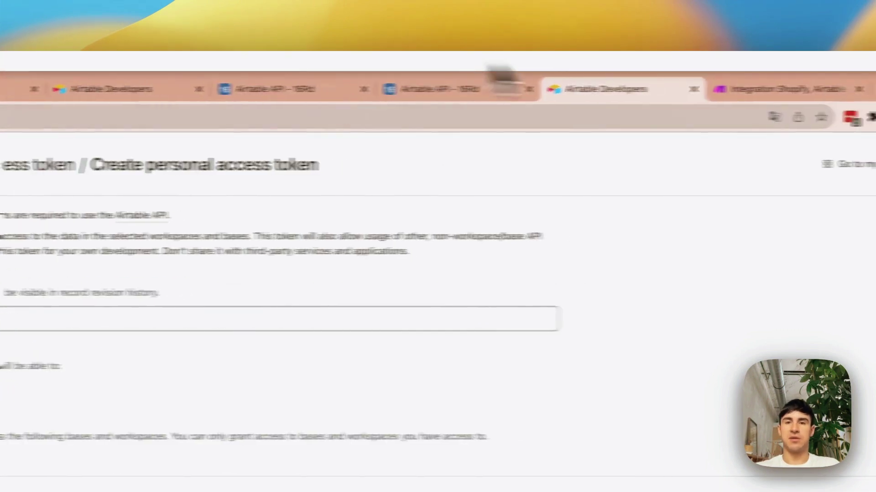
left_click(816, 50)
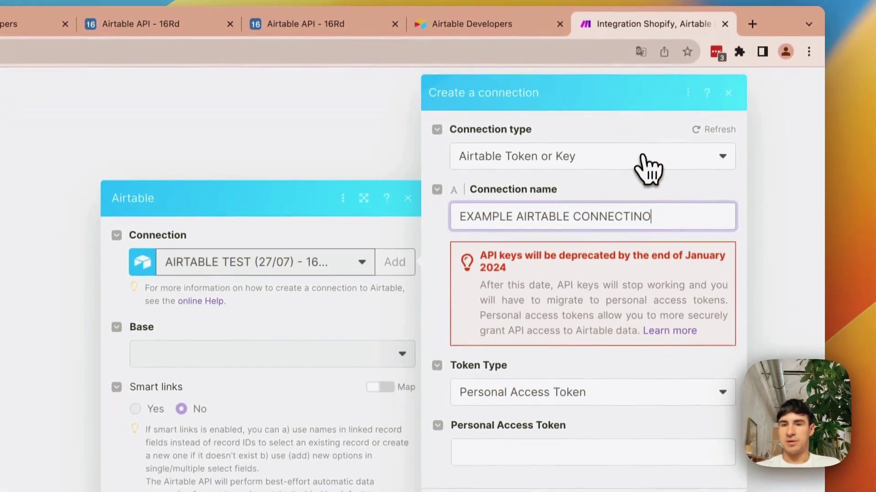
- Discard the new Airtable connection and keep the module's existing Airtable connection
left_click(638, 224)
left_click(607, 424)
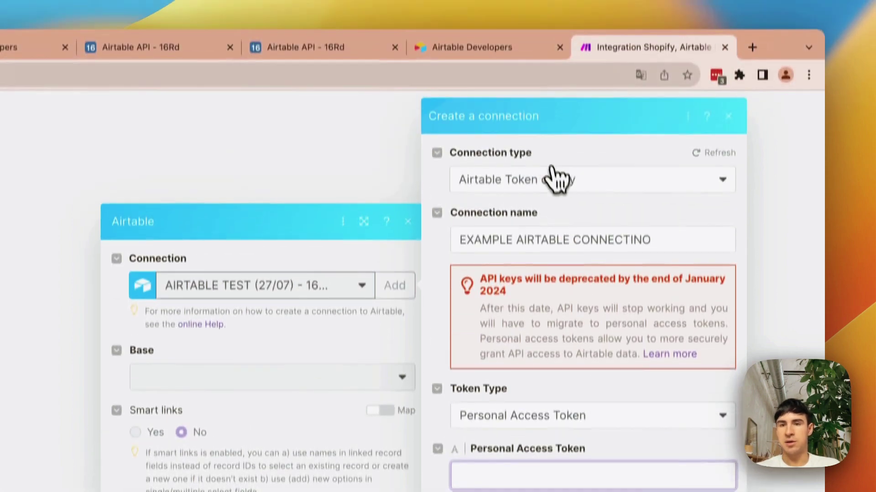
left_click(558, 49)
left_click(728, 138)
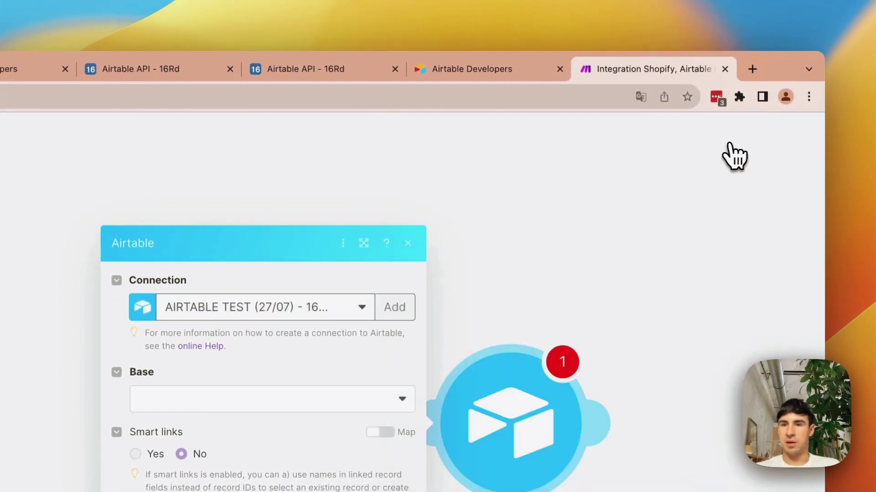
left_click(272, 310)
left_click(257, 339)
- Point the module at base 16Rd and table 16Rd Shopify Orders
left_click(397, 255)
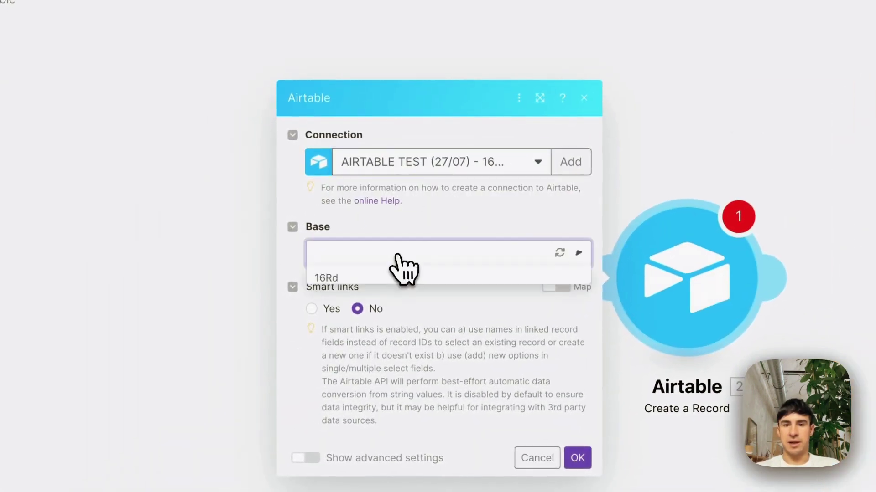
left_click(378, 278)
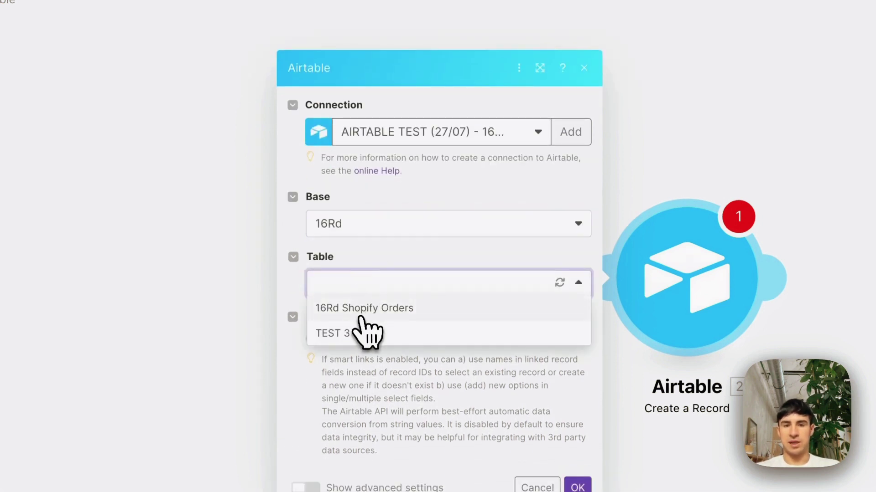
left_click(367, 314)
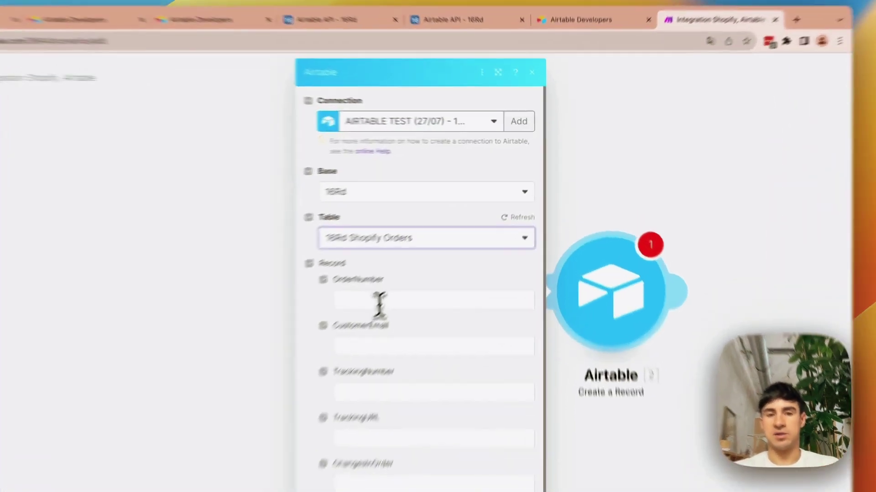
- Map Shopify's Order number into OrderNumber and the customer Email into CustomerEmail
left_click(443, 244)
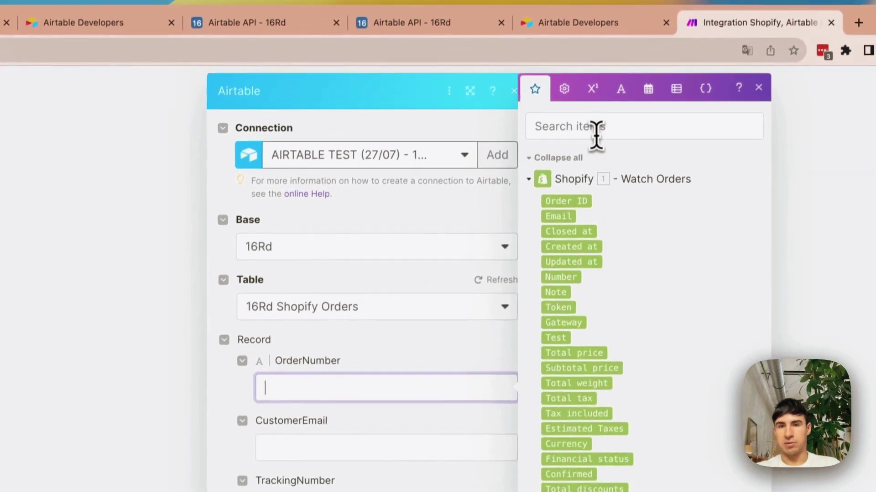
left_click(595, 128)
type("order")
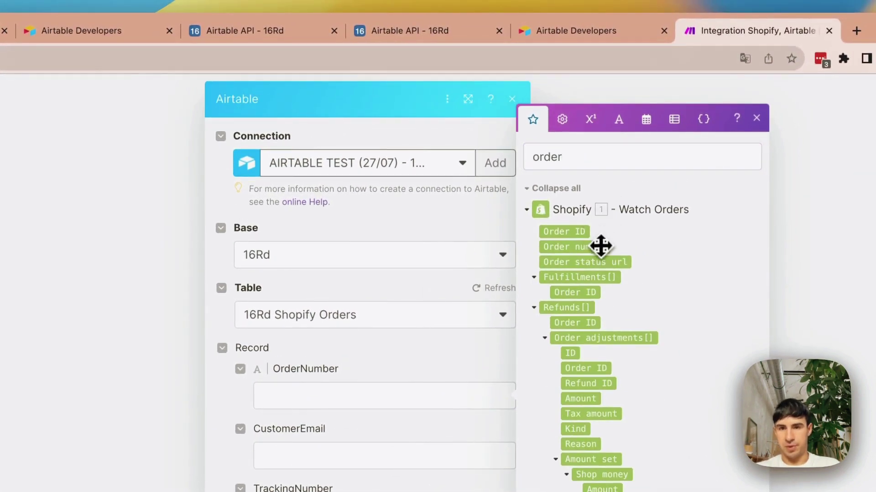
left_click_drag(600, 246, 365, 396)
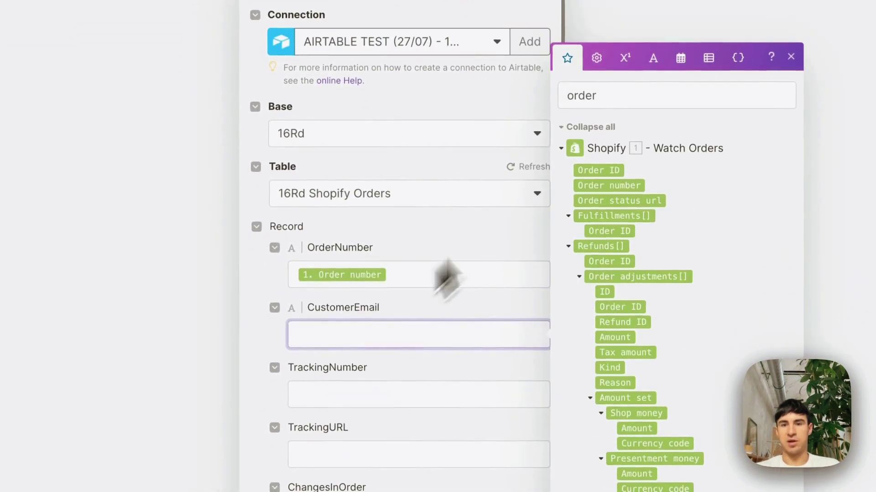
double_click(602, 95)
type("email")
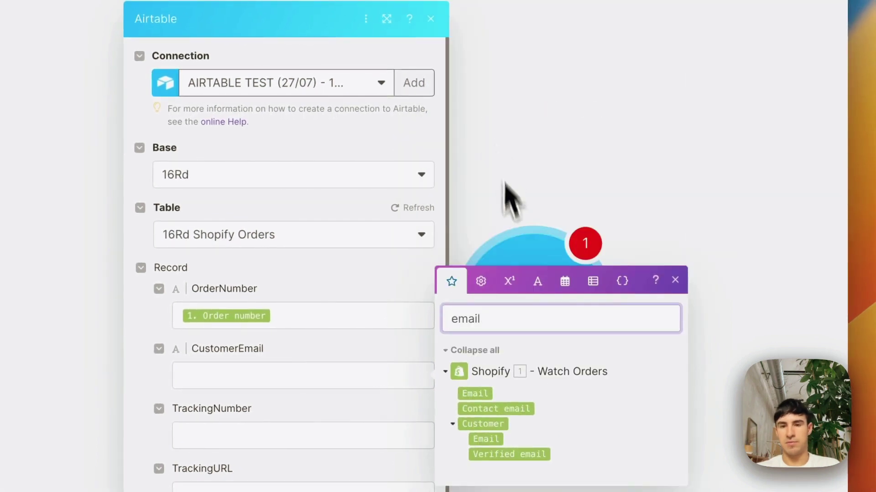
left_click_drag(492, 439, 453, 435)
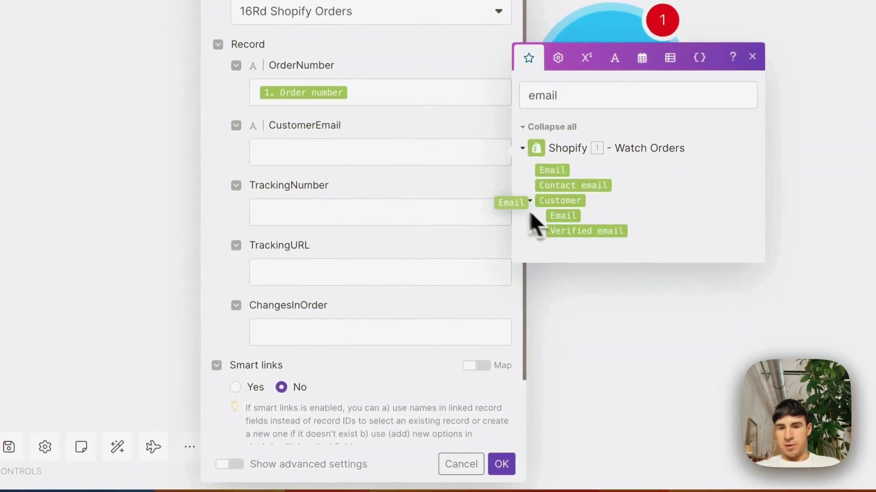
left_click_drag(401, 172, 387, 166)
- Map Tracking number into TrackingNumber and Tracking url into TrackingURL, then save the mapping
left_click(342, 211)
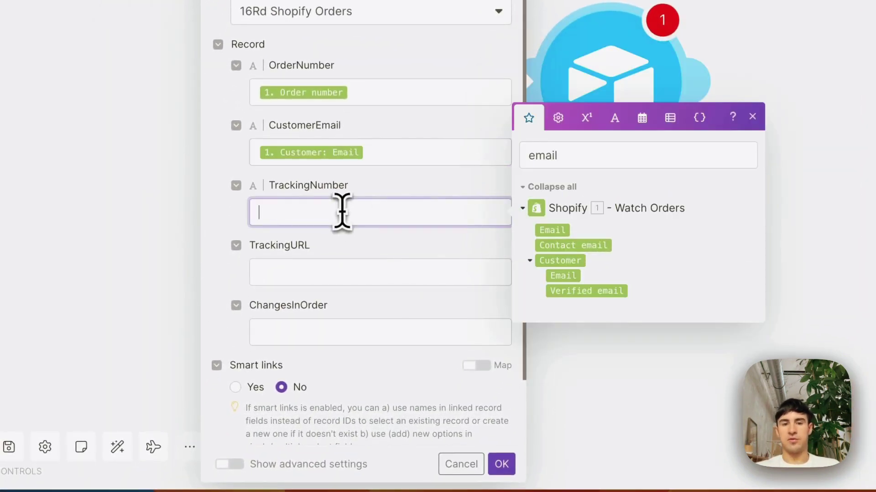
double_click(580, 157)
type("tracking")
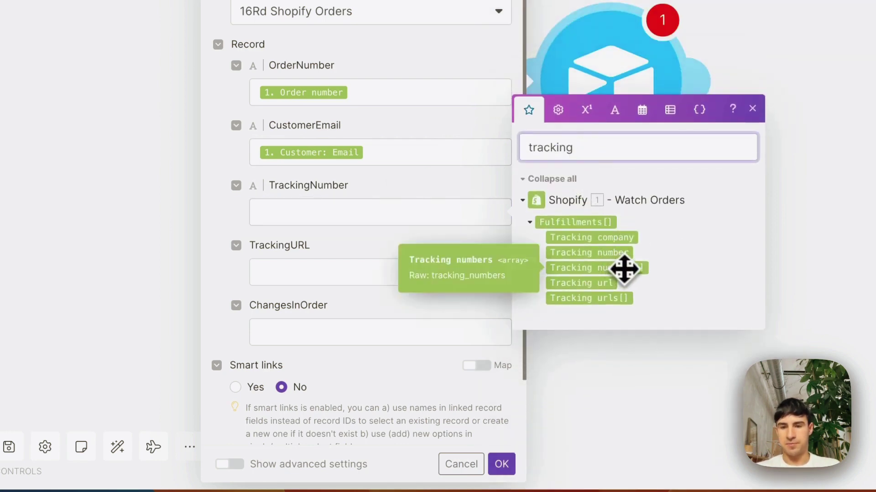
left_click_drag(593, 253, 368, 223)
left_click(362, 273)
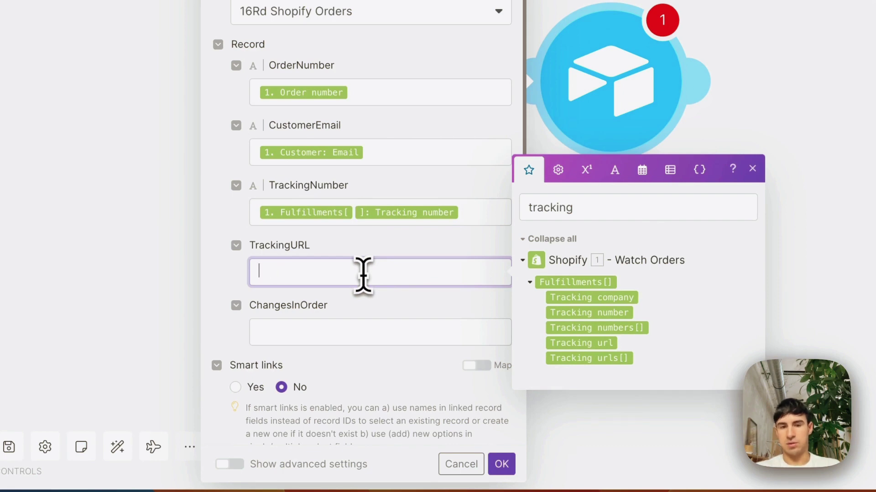
left_click_drag(602, 344, 371, 285)
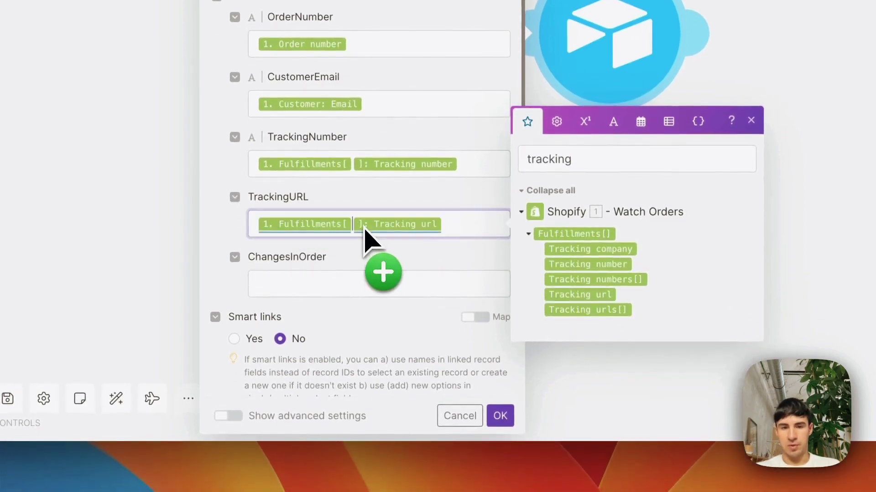
left_click_drag(365, 237, 371, 250)
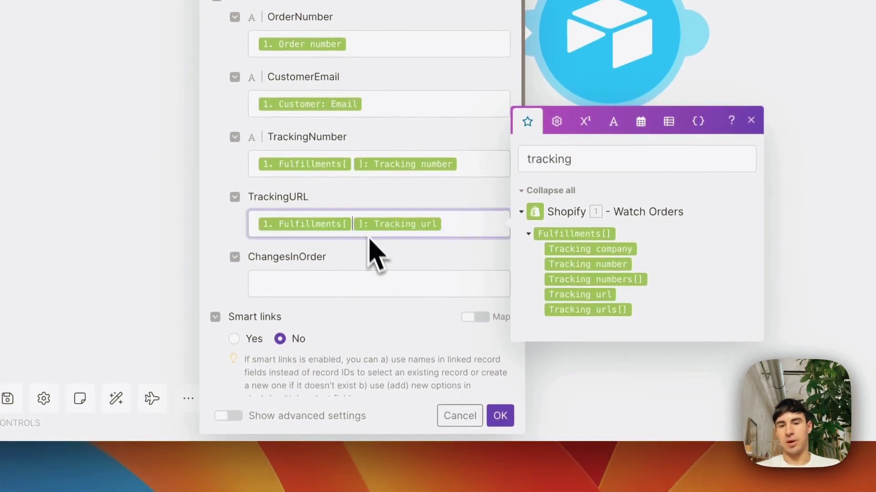
scroll(382, 302, "down", 3)
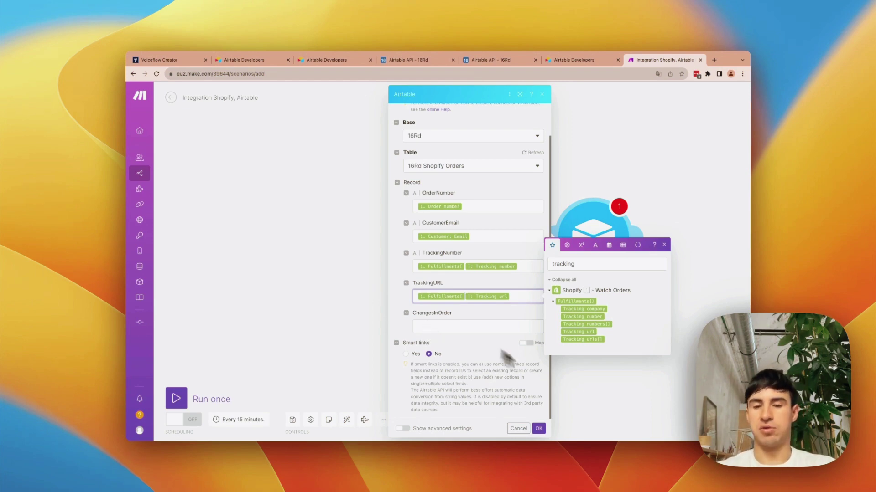
left_click(539, 429)
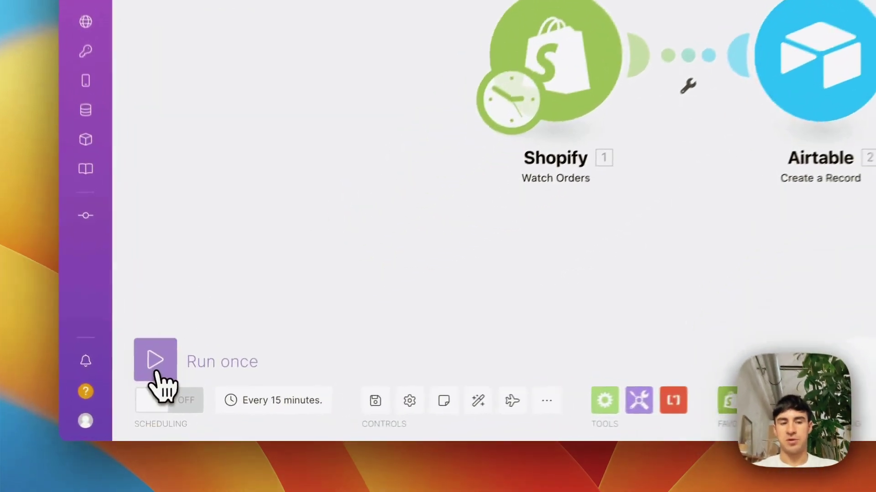
- Run the Shopify-to-Airtable scenario once and switch to the Airtable API - 16Rd tab
left_click(177, 405)
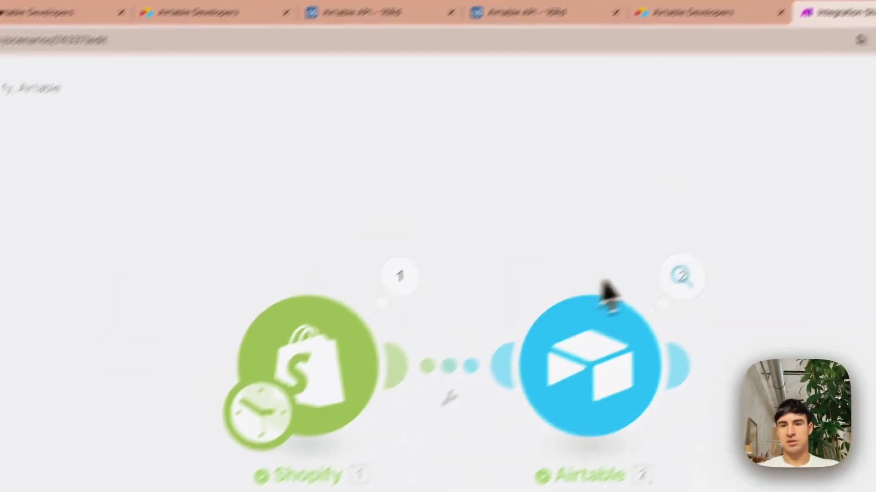
left_click(460, 57)
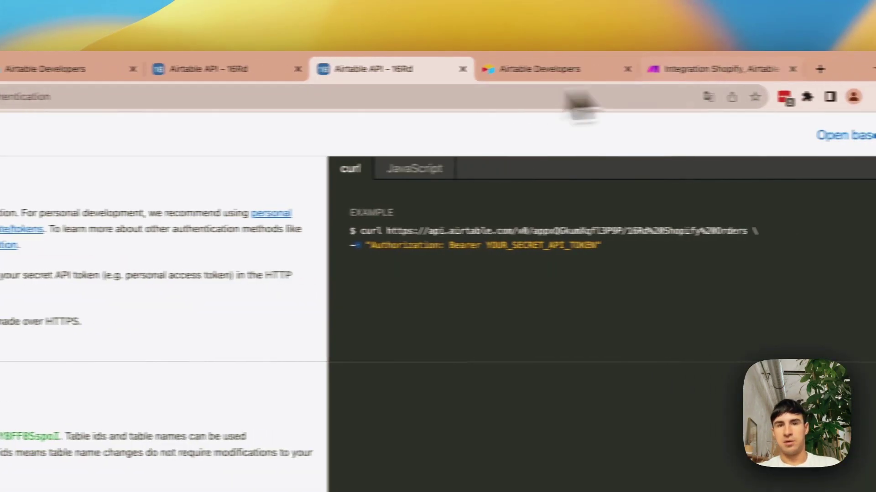
- Open the 16Rd base in Airtable from the top of the API docs page
left_click(775, 139)
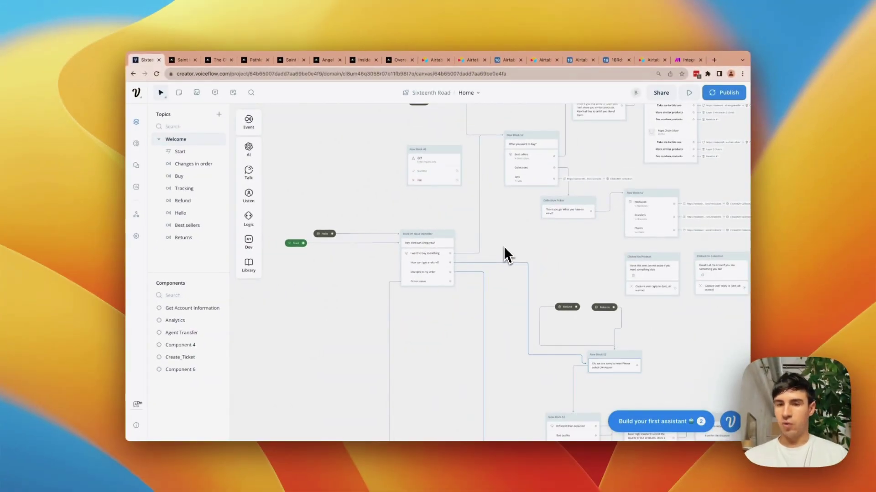
- Pan around the flow canvas until the Start block and Block #1 Issue Identifier are visible
scroll(503, 246, "down", 3)
scroll(569, 231, "right", 5)
scroll(568, 231, "up", 4)
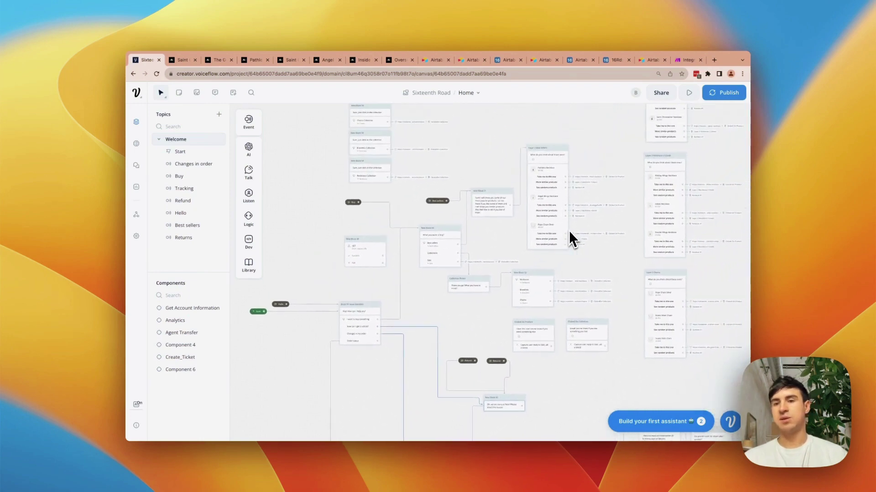
scroll(568, 231, "right", 2)
scroll(568, 231, "up", 8)
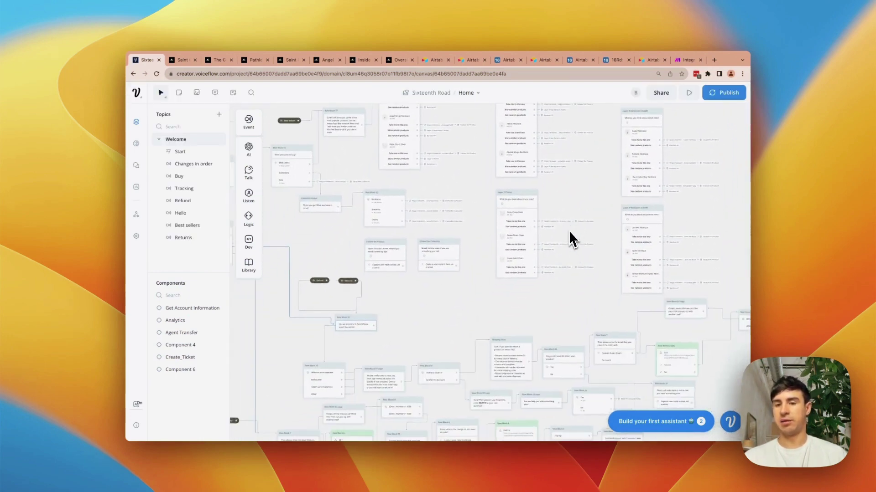
scroll(576, 231, "up", 8)
scroll(576, 231, "left", 5)
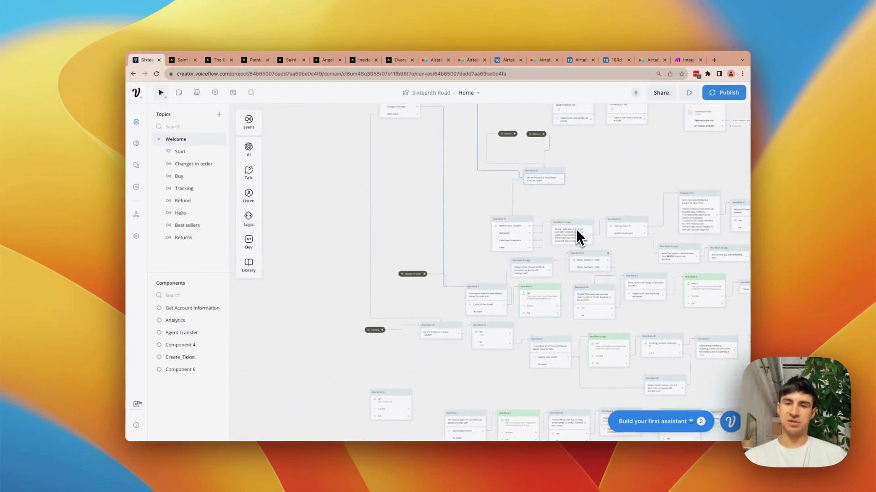
scroll(577, 237, "up", 3)
scroll(576, 237, "right", 1)
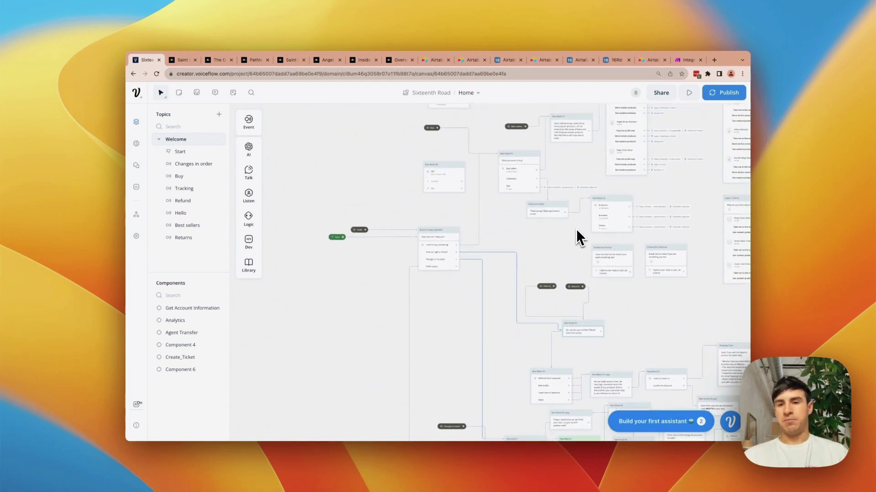
scroll(577, 231, "up", 5)
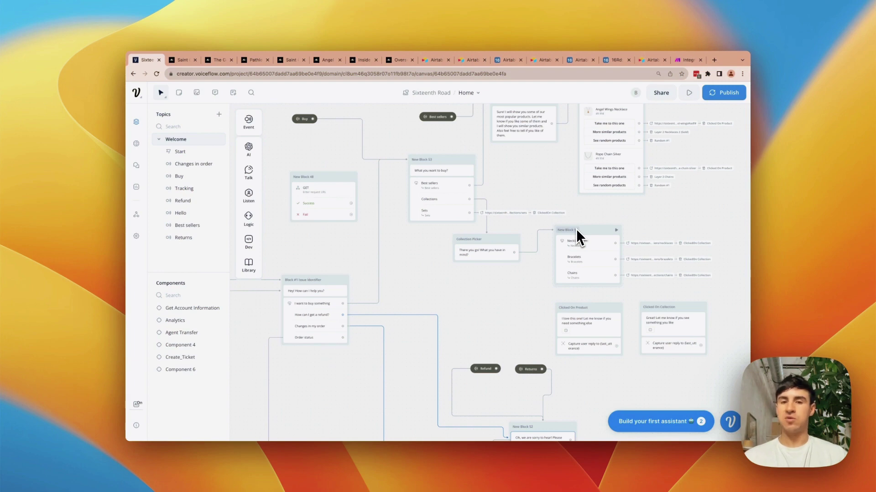
scroll(577, 230, "up", 3)
scroll(577, 236, "up", 5)
scroll(577, 236, "right", 2)
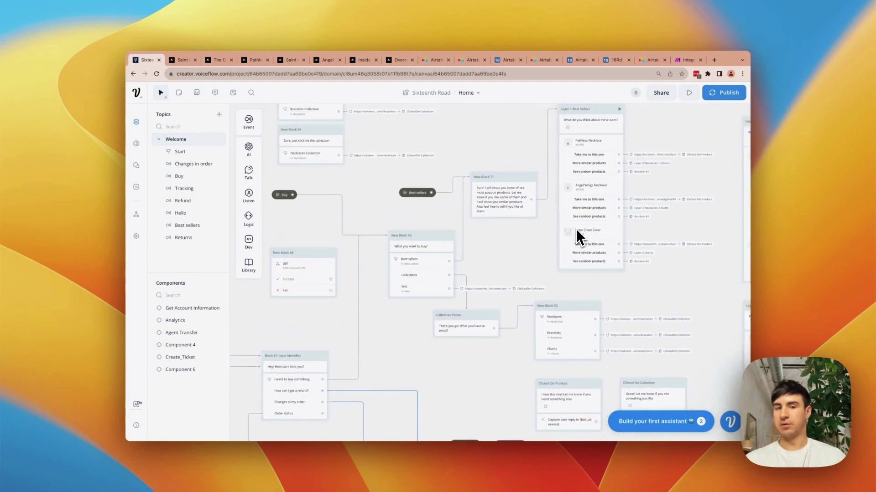
scroll(576, 229, "down", 5)
scroll(576, 228, "left", 10)
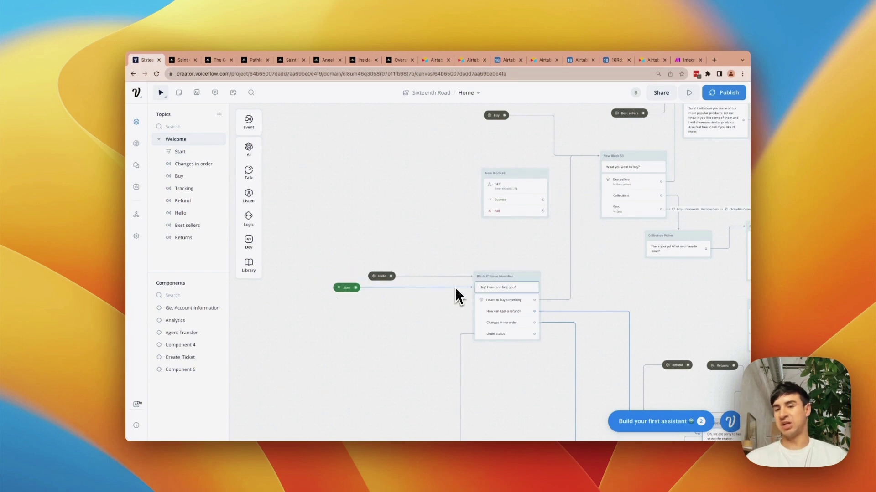
scroll(455, 287, "up", 4)
scroll(455, 287, "right", 7)
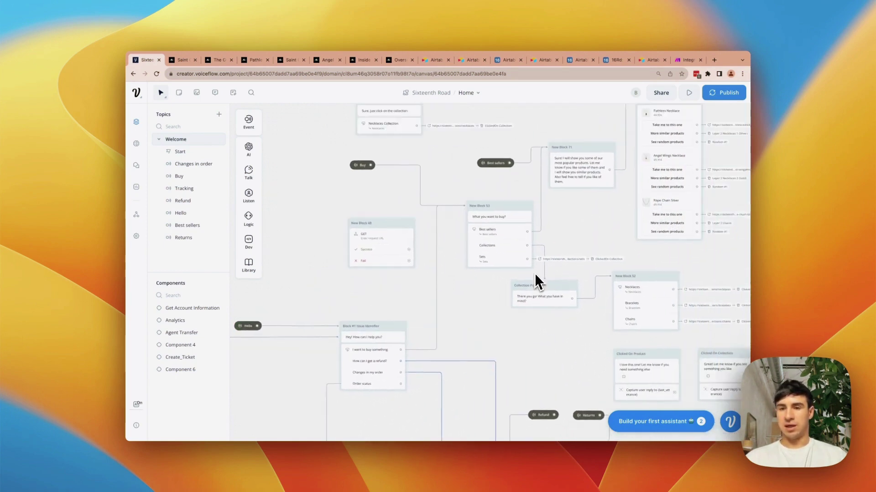
scroll(639, 205, "down", 10)
scroll(639, 205, "right", 3)
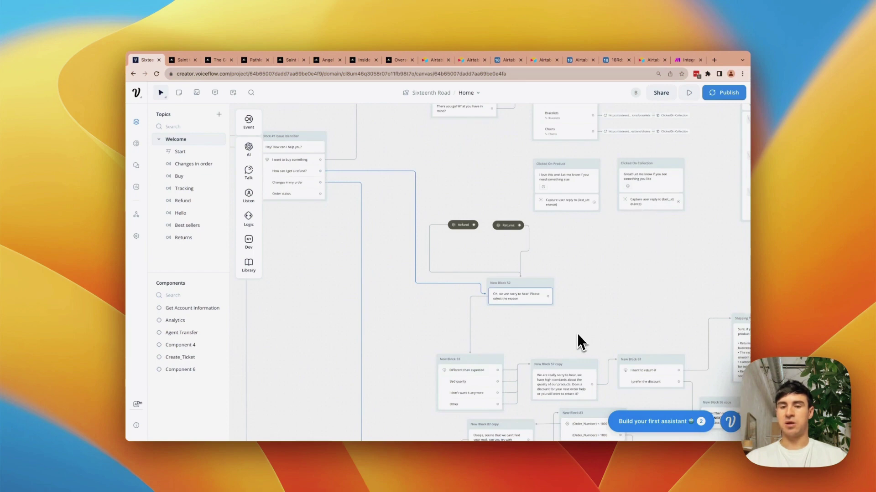
scroll(564, 321, "left", 7)
scroll(564, 321, "up", 1)
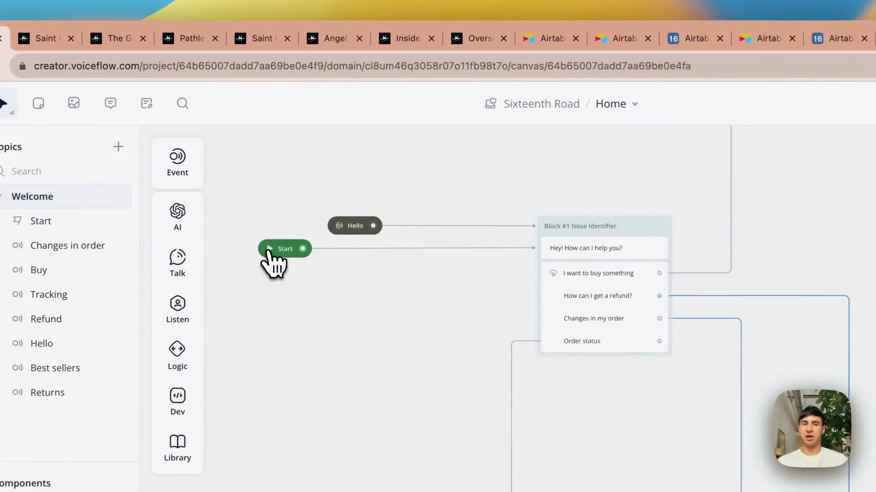
- Run the prototype, choose buying and Best sellers, and browse the carousel back to Pathless Necklace
left_click(297, 166)
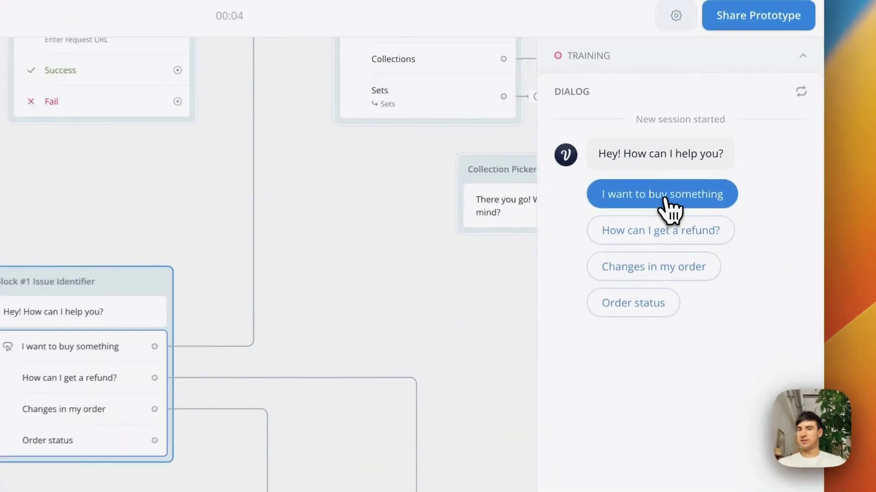
left_click(672, 190)
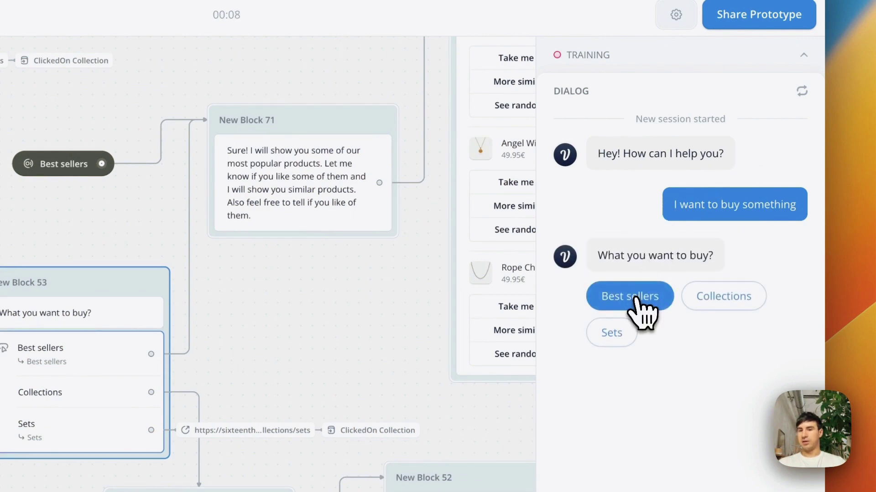
left_click(634, 299)
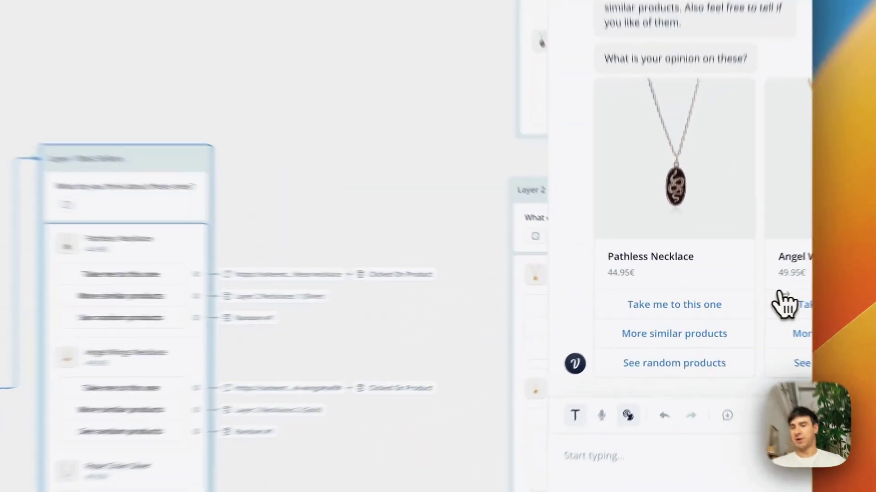
left_click(735, 300)
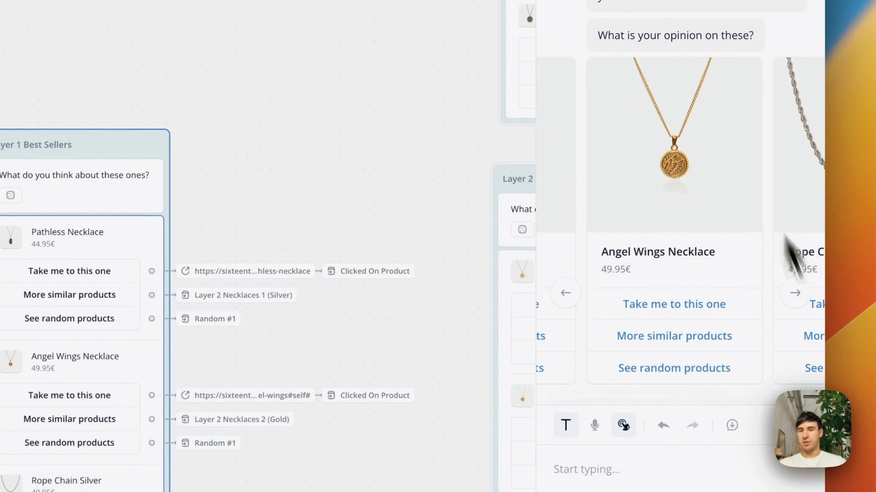
left_click(795, 296)
left_click(566, 295)
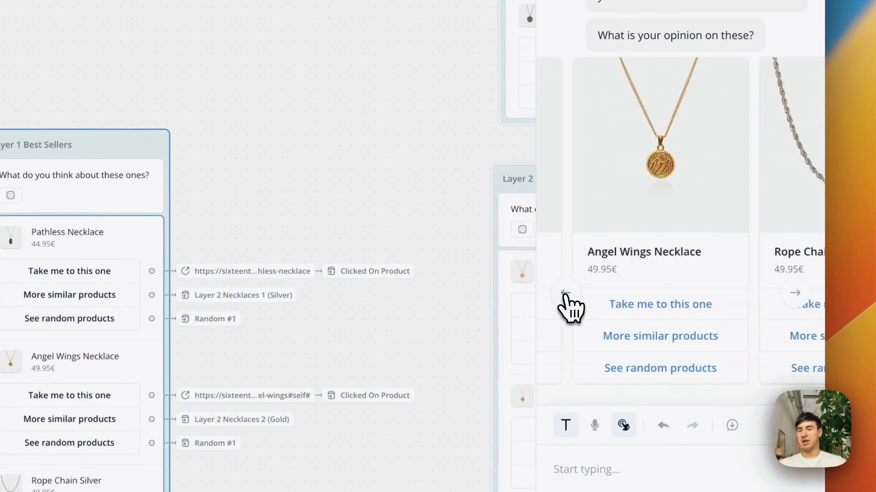
left_click(566, 302)
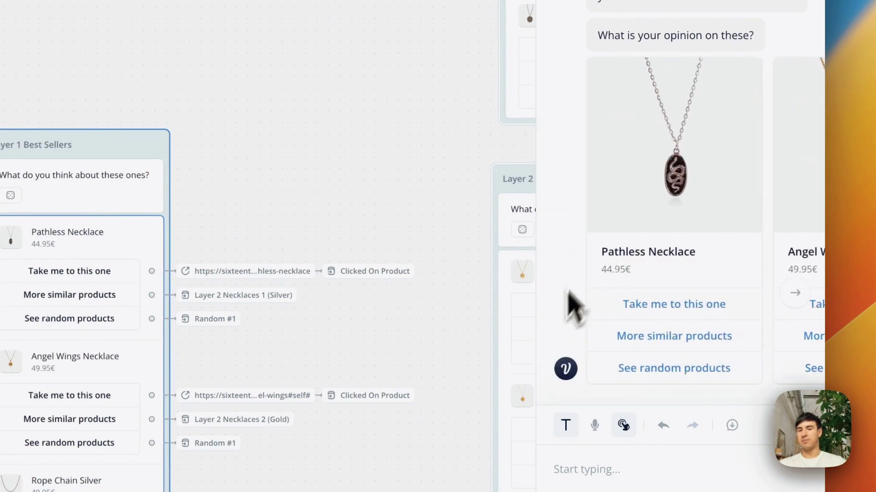
- Request products similar to Pathless Necklace and browse back to Inside Cross Necklace
left_click(676, 343)
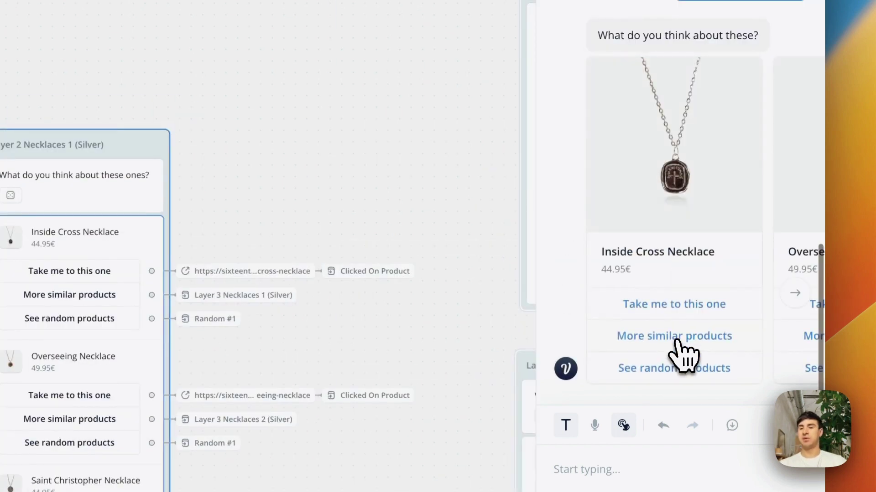
left_click(805, 302)
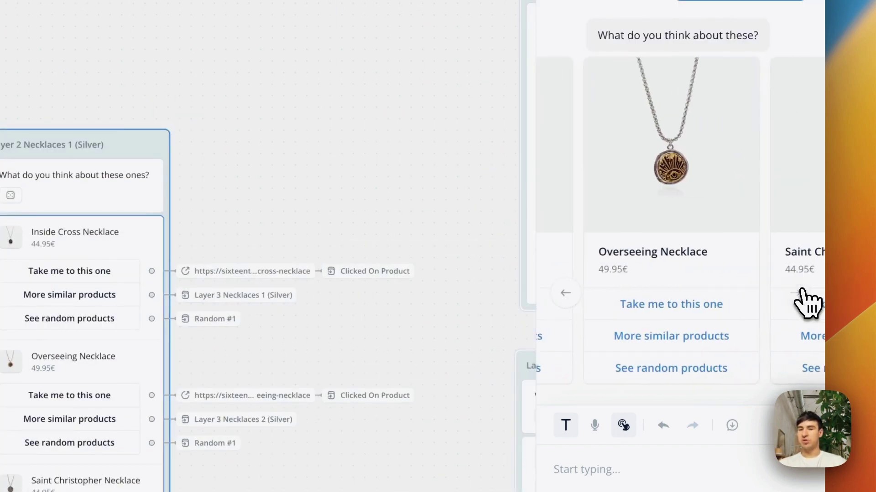
left_click(805, 303)
left_click(567, 293)
left_click(570, 293)
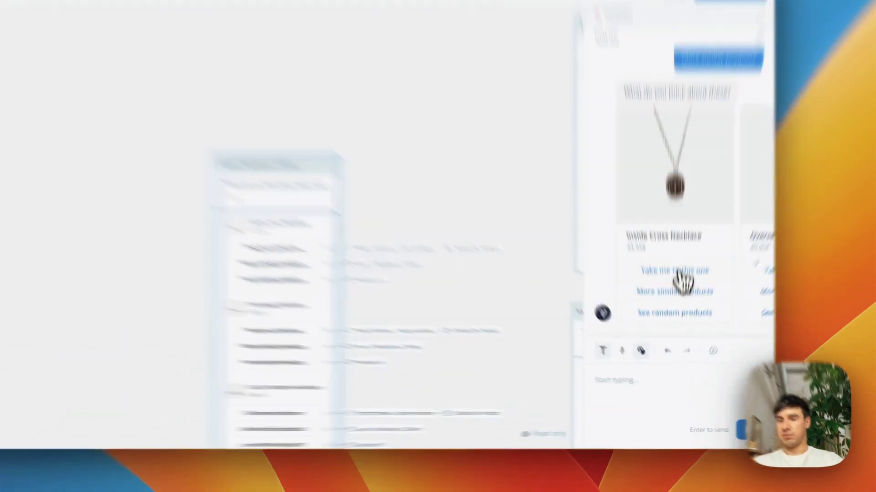
- Follow the bot's link to the Inside Cross Necklace page, then end the storefront assistant chat
left_click(678, 308)
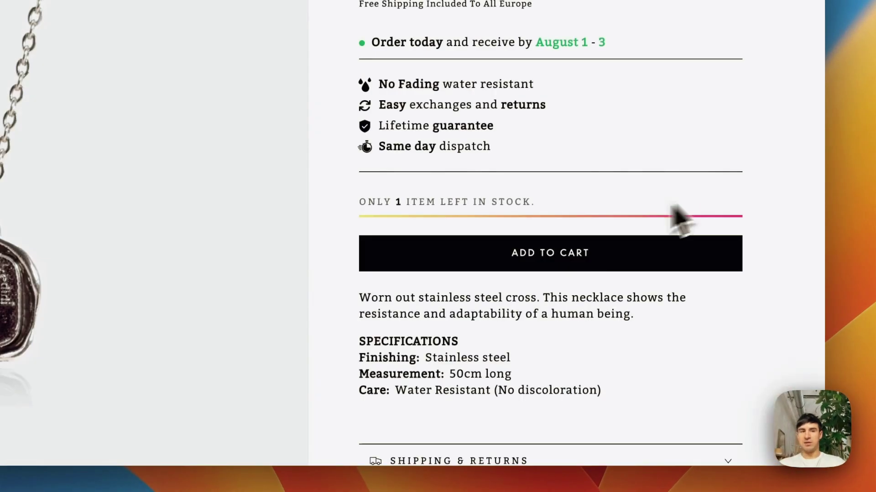
left_click(785, 337)
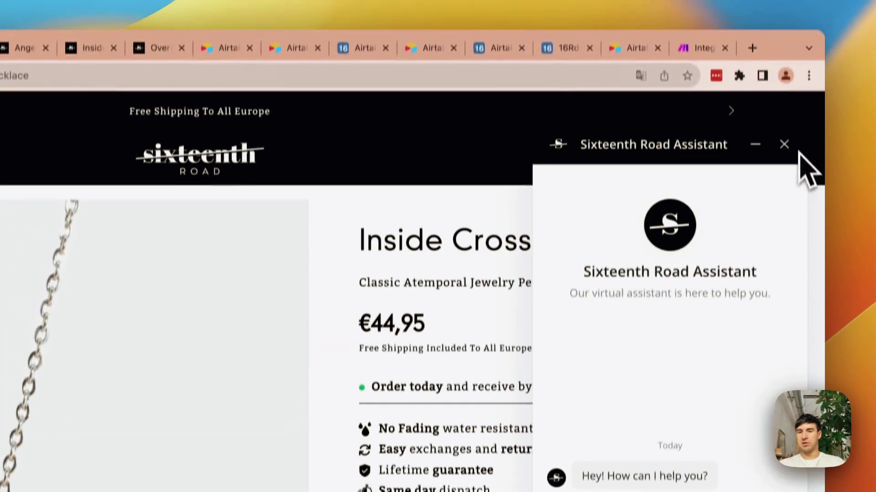
left_click(783, 145)
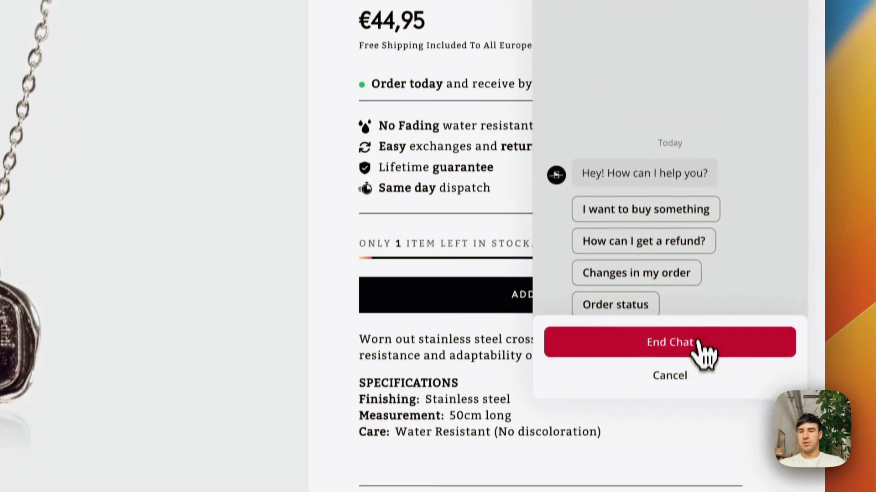
left_click(700, 351)
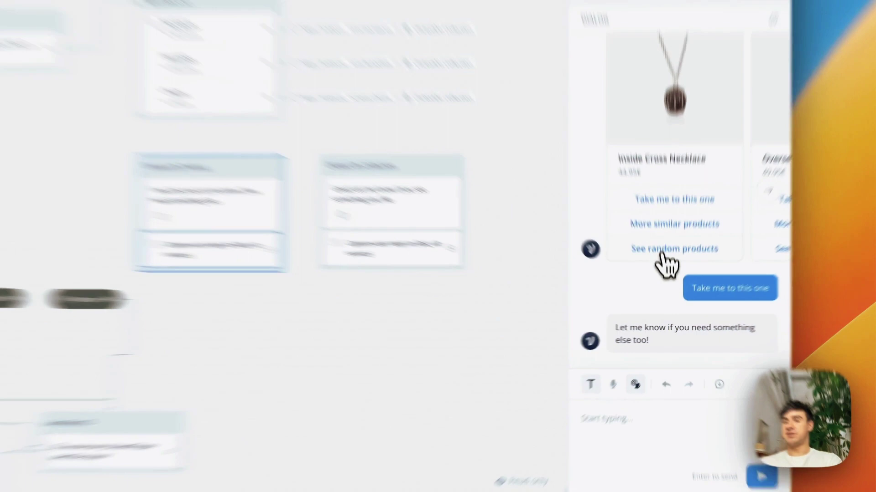
- Ask the prototype for random products, browse to Snake Gold Chain, then request more random products
left_click(675, 279)
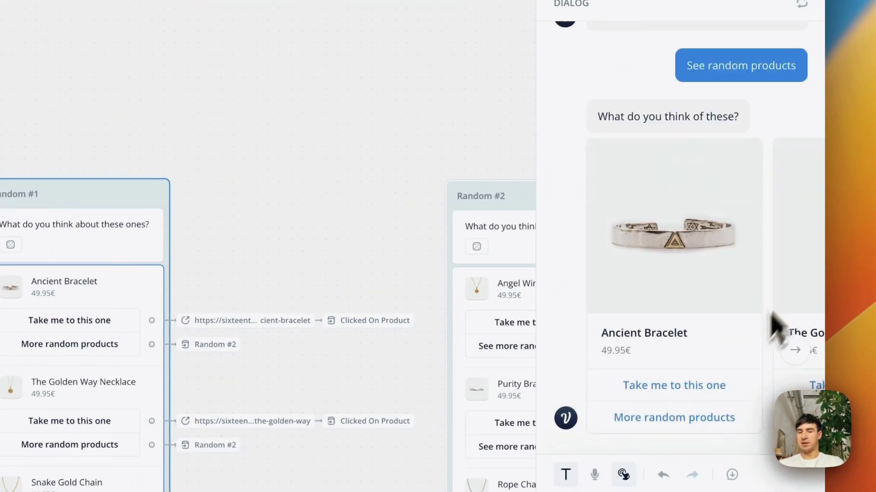
left_click(794, 349)
left_click(794, 349)
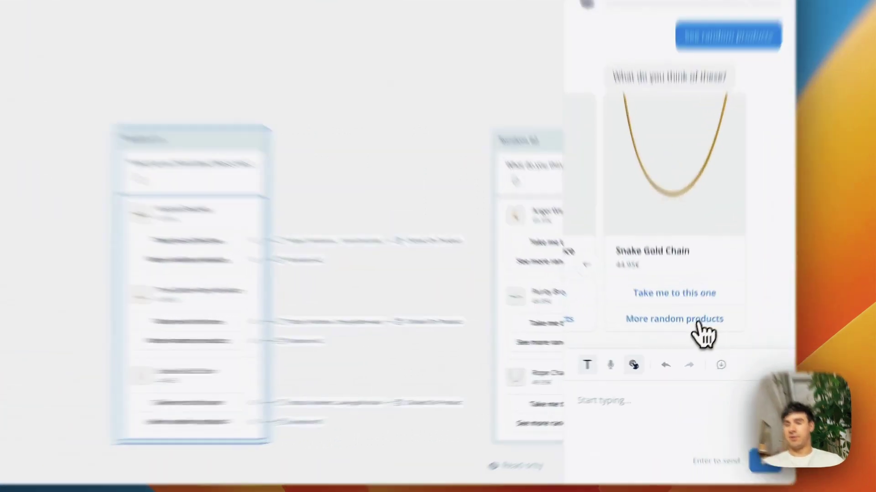
left_click(668, 340)
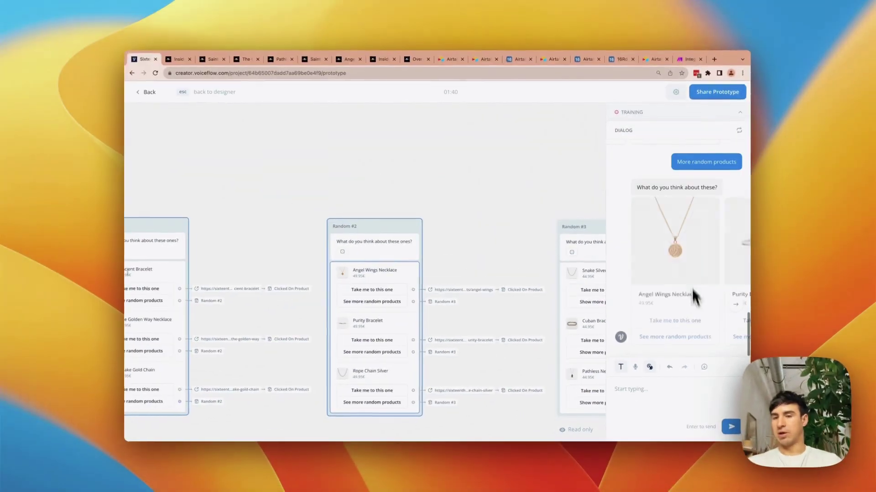
- Pan the canvas over to the Changes in order flow and its GET request block
scroll(458, 317, "down", 10)
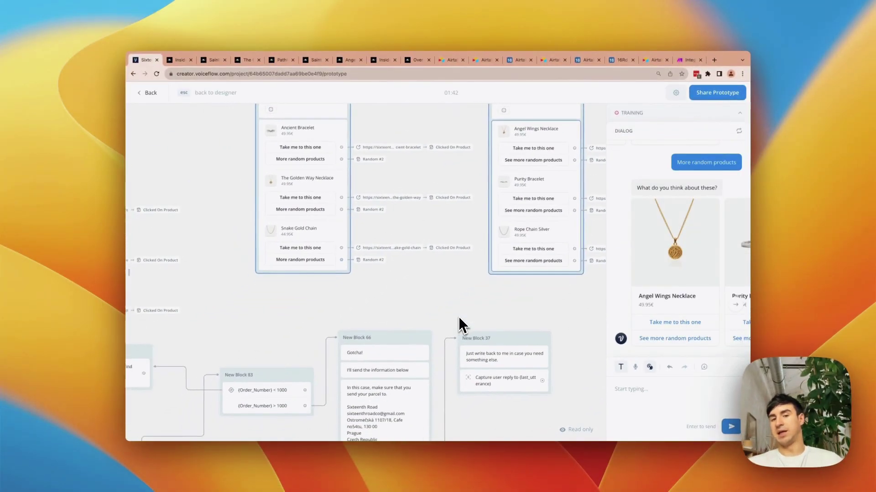
scroll(458, 316, "right", 10)
scroll(458, 316, "up", 3)
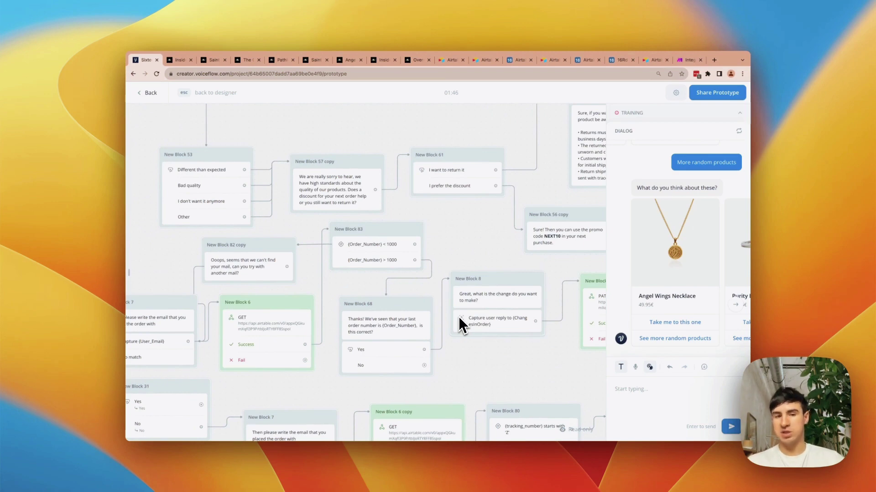
scroll(458, 316, "left", 5)
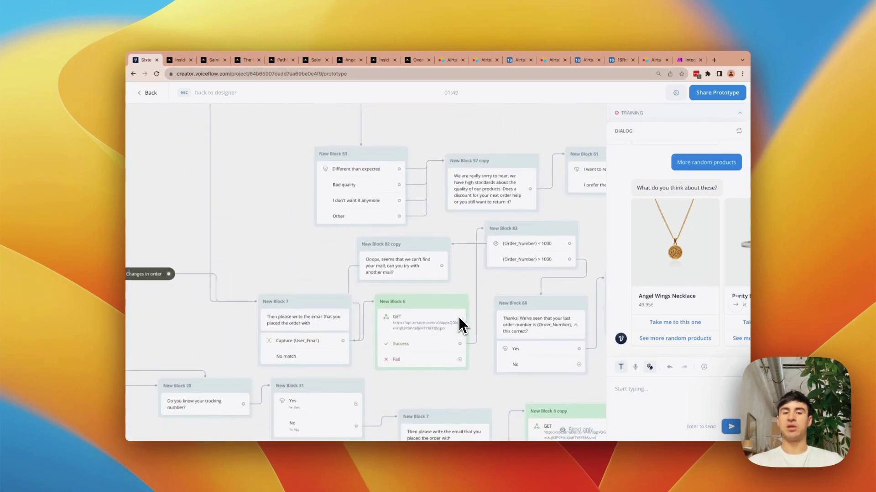
scroll(459, 317, "left", 5)
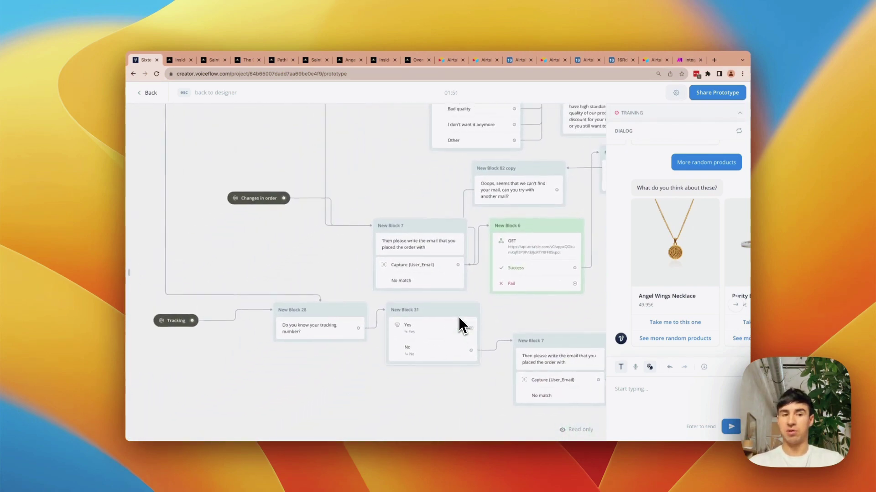
scroll(459, 317, "up", 2)
scroll(458, 316, "right", 1)
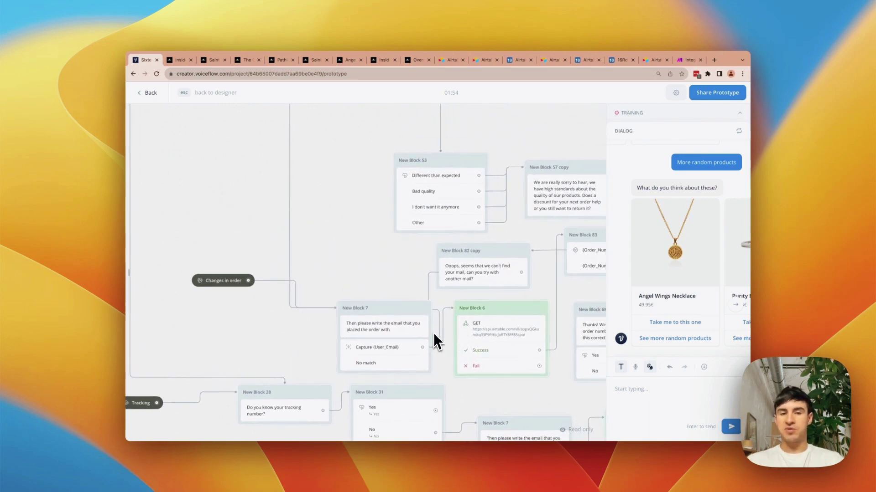
scroll(434, 335, "right", 2)
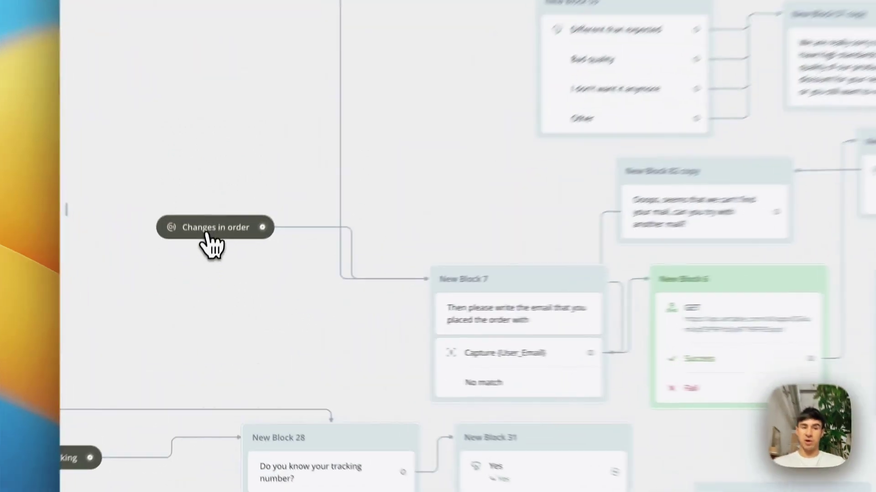
- Exit the prototype and restart the test run from the greeting block
key("Escape")
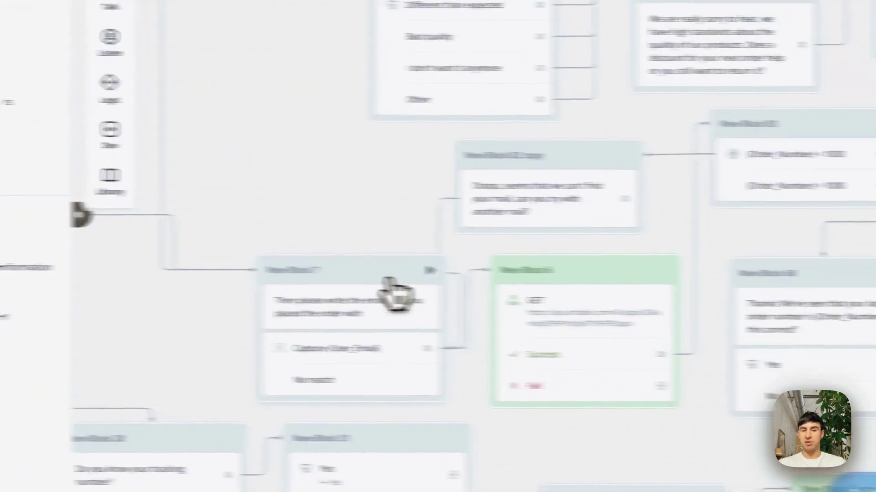
left_click(590, 275)
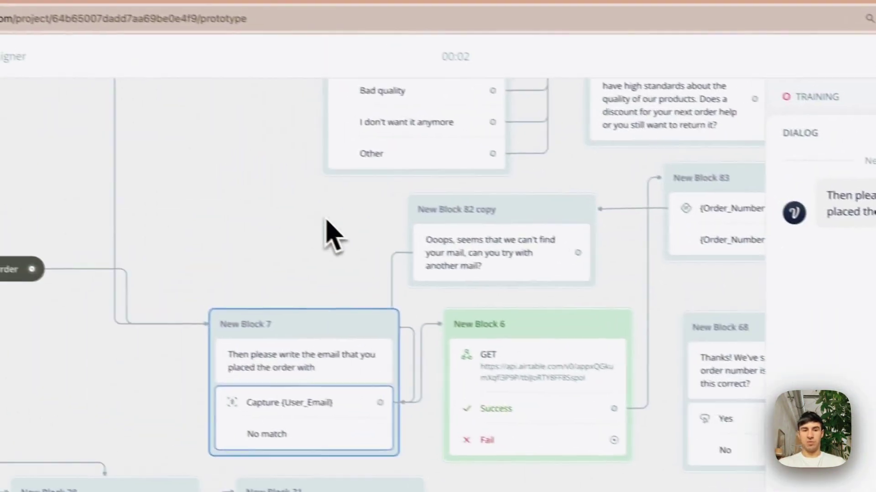
scroll(326, 218, "up", 10)
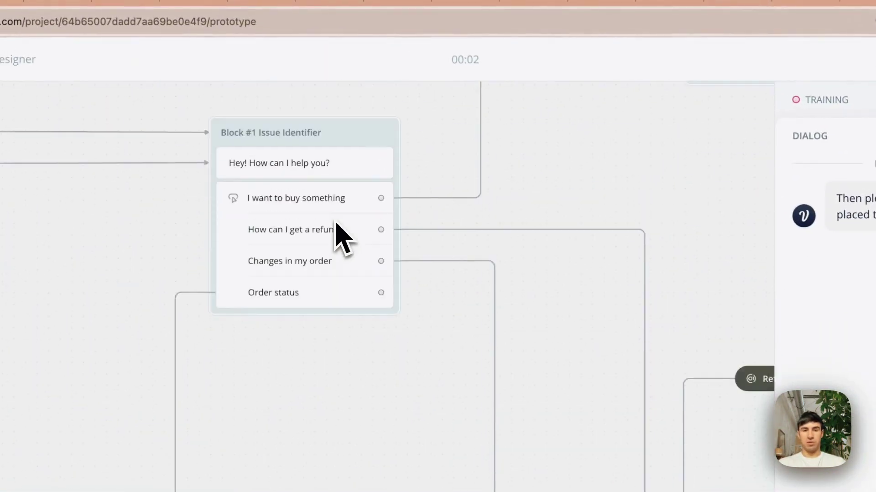
left_click(323, 232)
left_click(370, 236)
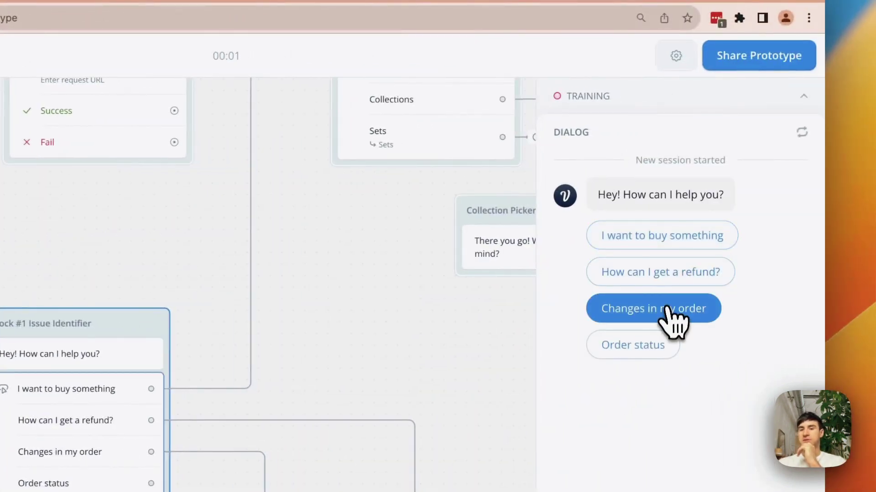
- Choose Changes in my order, send a test email address, and confirm order 1043
left_click(669, 310)
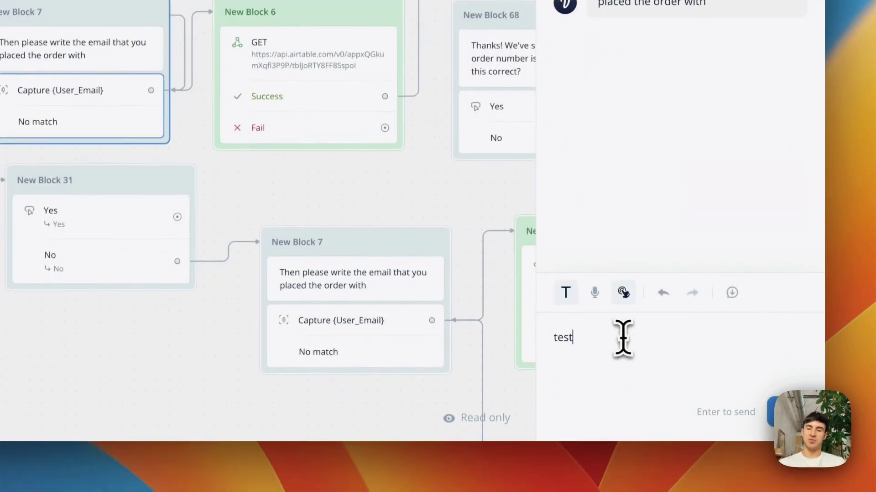
left_click(623, 338)
type("testemail@")
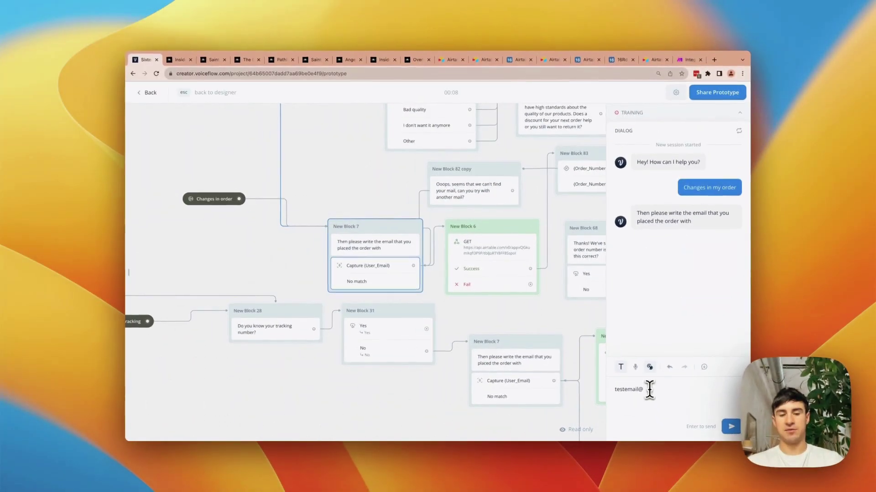
type("gmail.com")
key("Return")
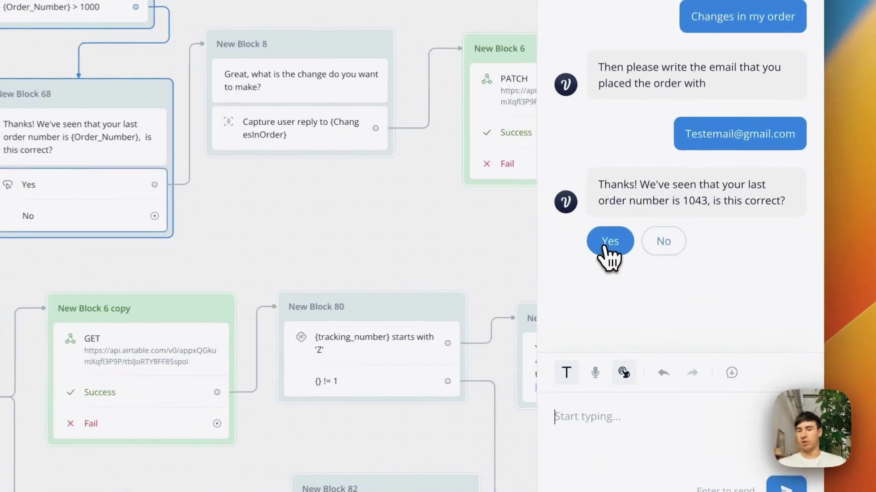
left_click(643, 301)
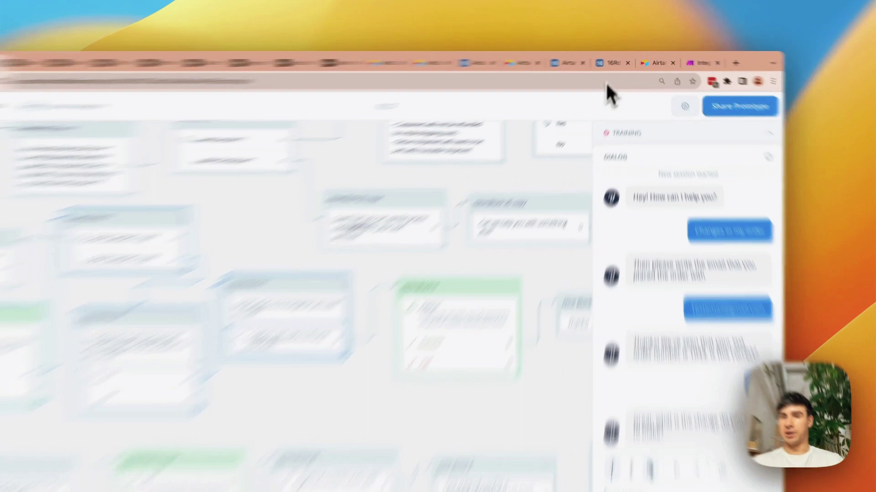
- Check the 16Rd Shopify Orders table in Airtable, then return to the Voiceflow chat
left_click(621, 59)
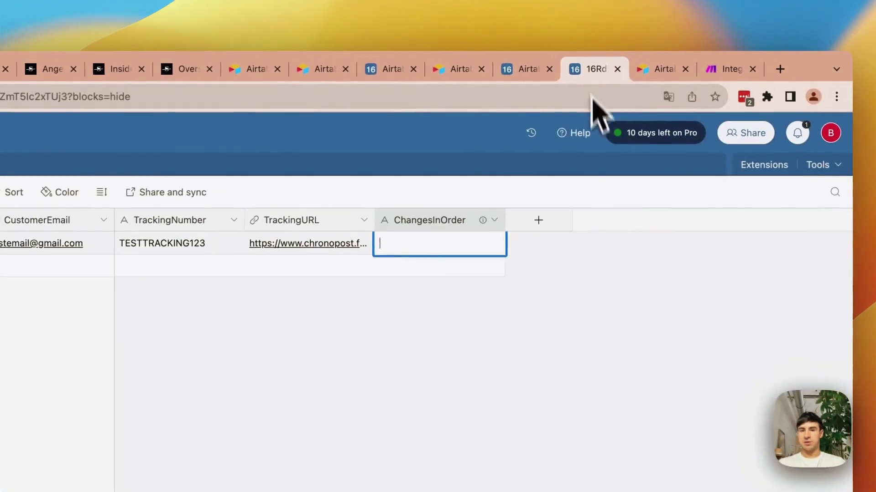
left_click(520, 316)
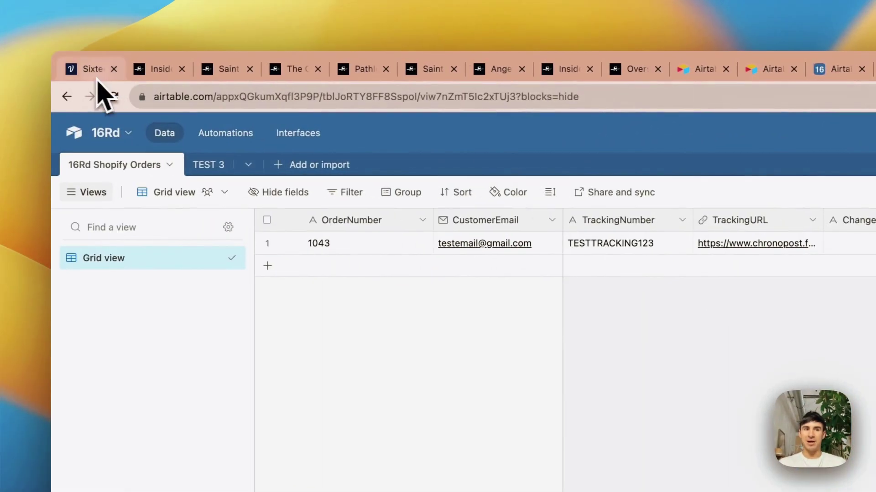
left_click(96, 76)
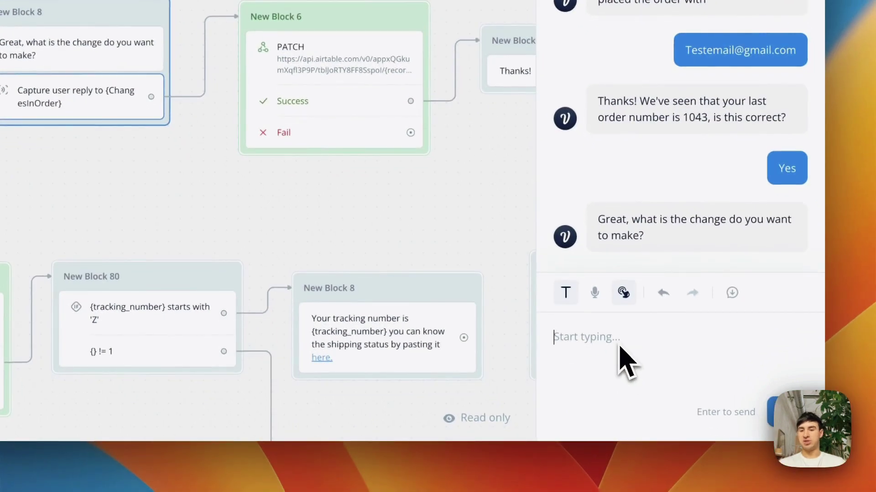
- Send 'Yesyesyes' as the change request and verify it in Airtable's ChangesInOrder field
type("Yesyesyes")
key("Return")
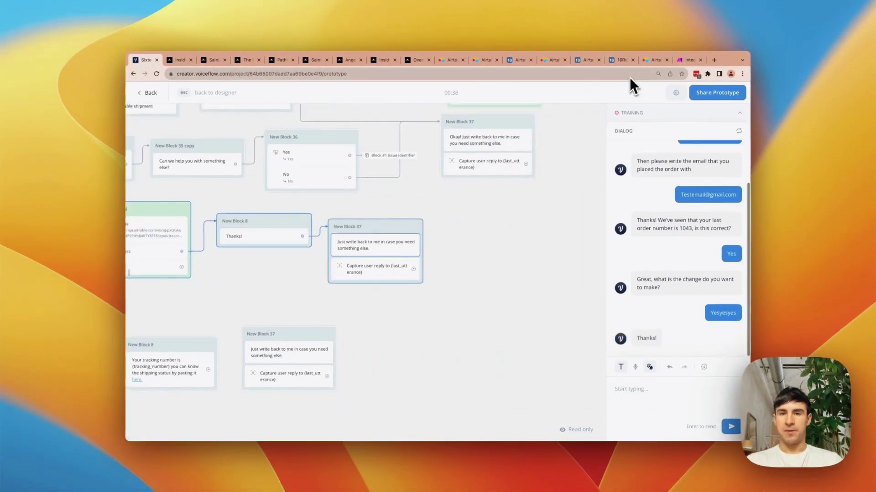
left_click(620, 60)
left_click(562, 157)
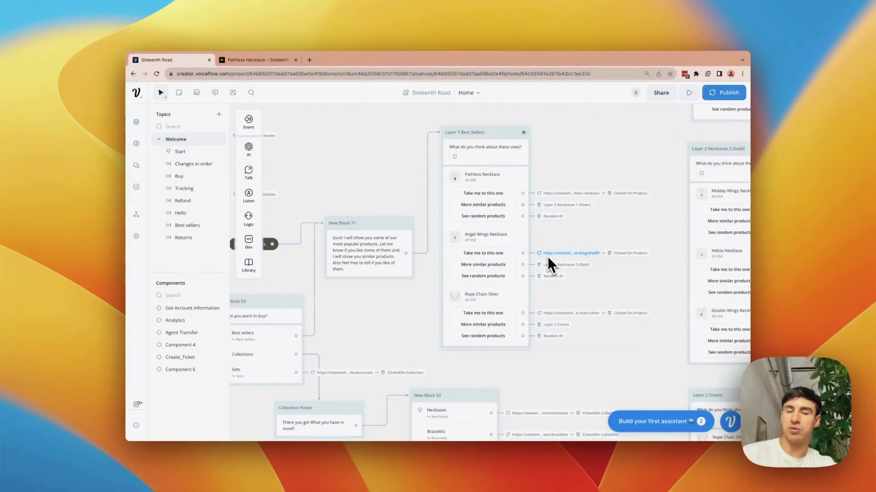
- Copy the Layer 1 Best Sellers block and place the pasted copy up-left in open canvas
left_click_drag(438, 115, 544, 344)
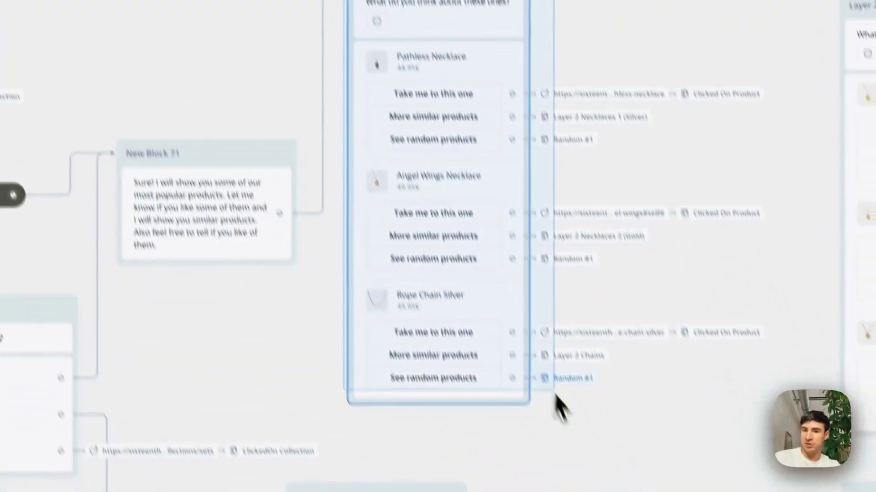
scroll(538, 363, "up", 10)
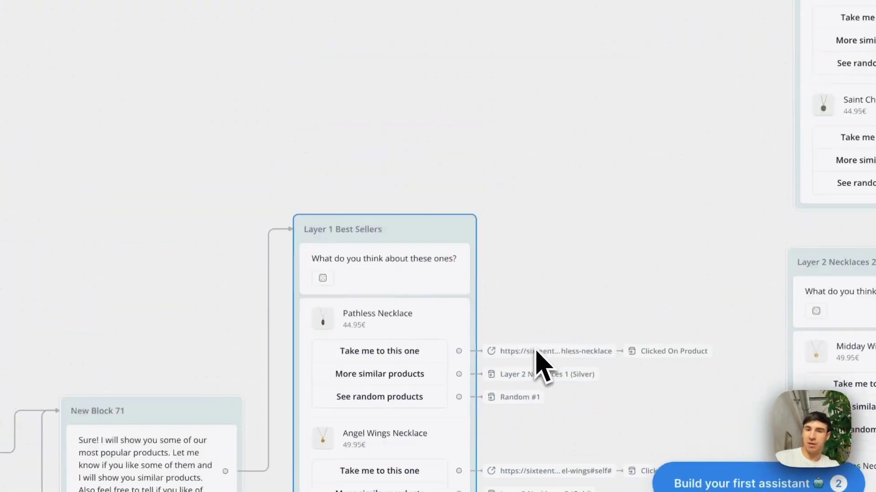
key("super+v")
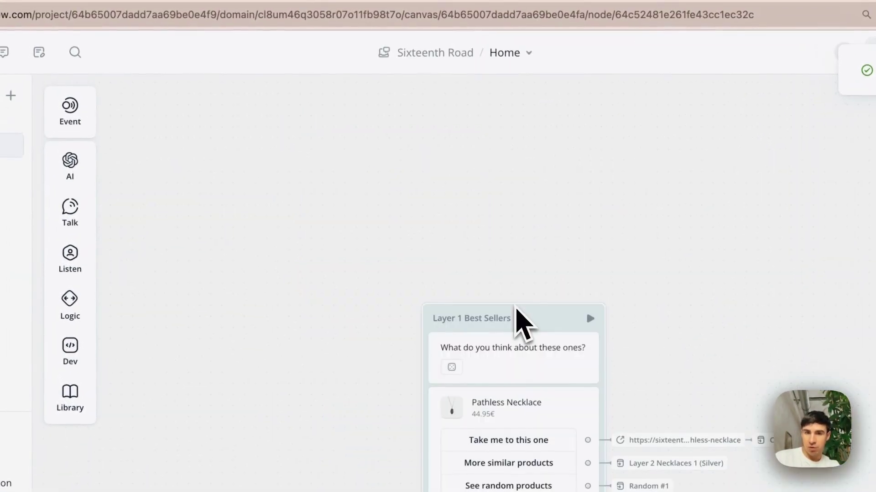
left_click_drag(549, 331, 504, 137)
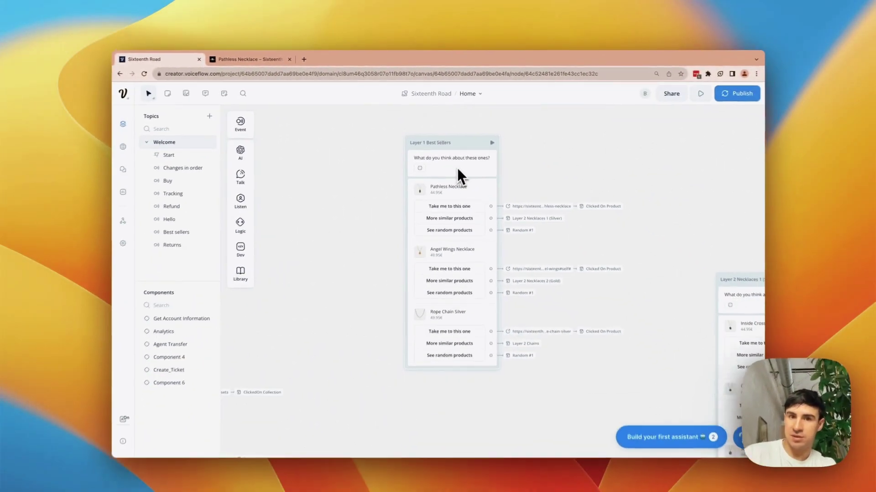
- Add a trial Text step reading 'exam' to the copy, then delete it again
mouse_move(253, 165)
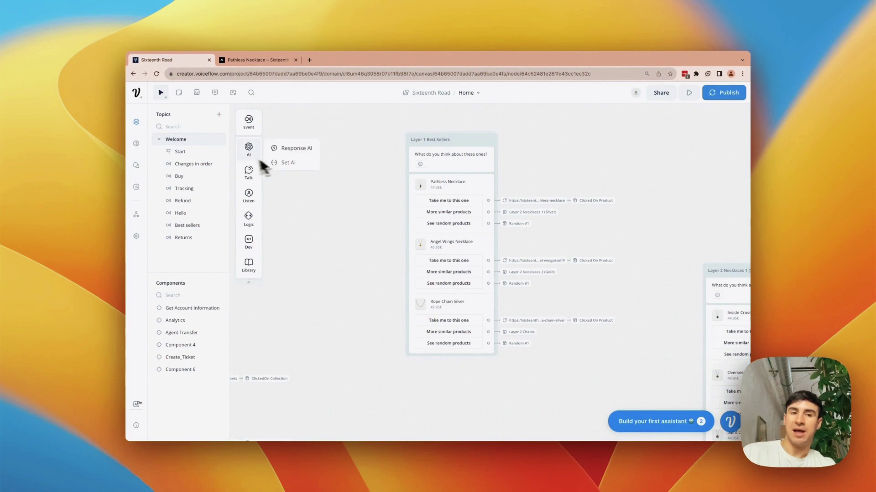
left_click_drag(287, 170, 451, 164)
left_click_drag(552, 246, 556, 250)
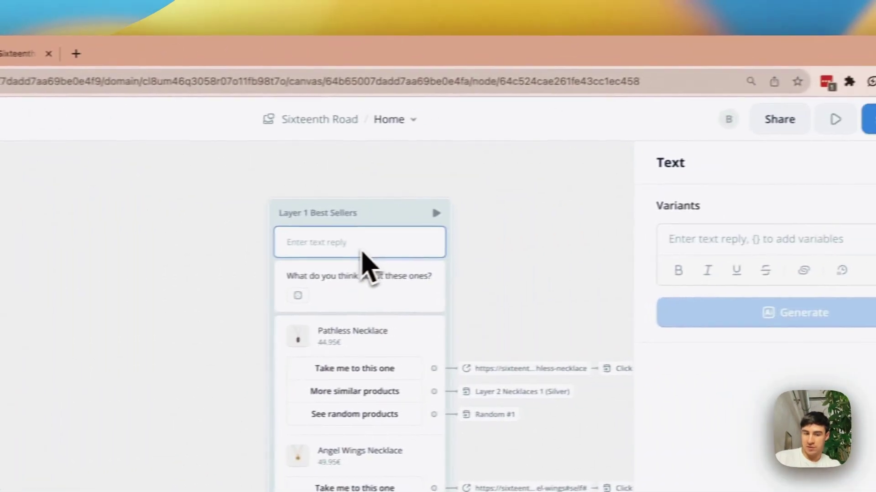
left_click(666, 241)
type("exampkle")
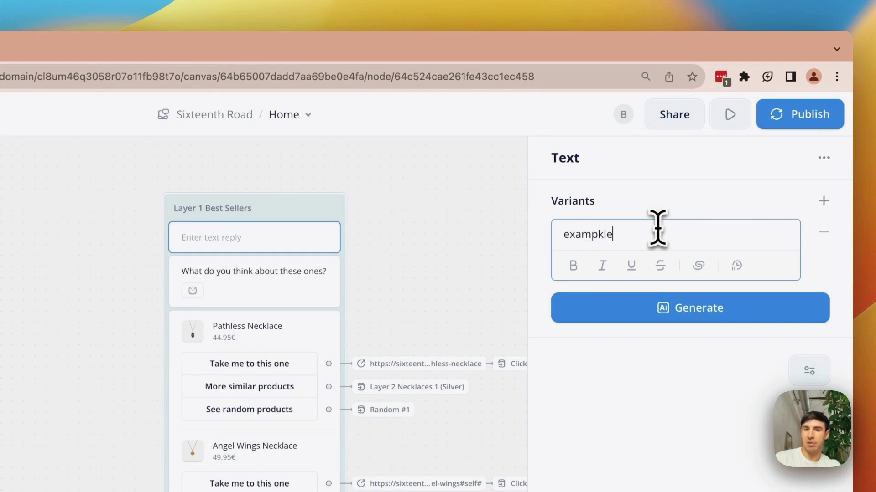
left_click(446, 222)
left_click(259, 239)
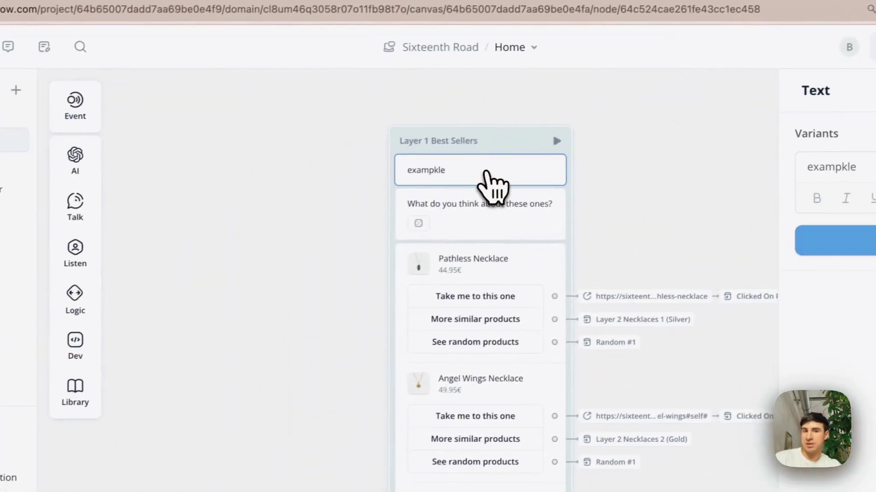
key("BackSpace")
right_click(499, 181)
left_click(524, 332)
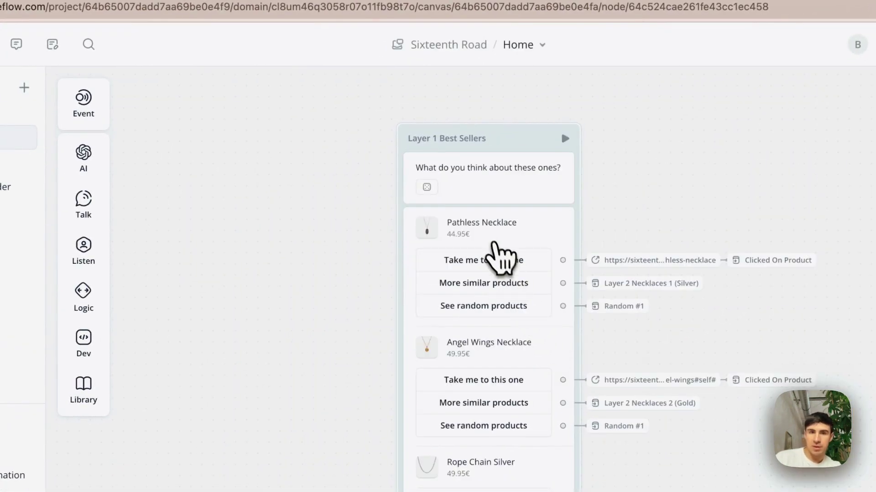
left_click(499, 242)
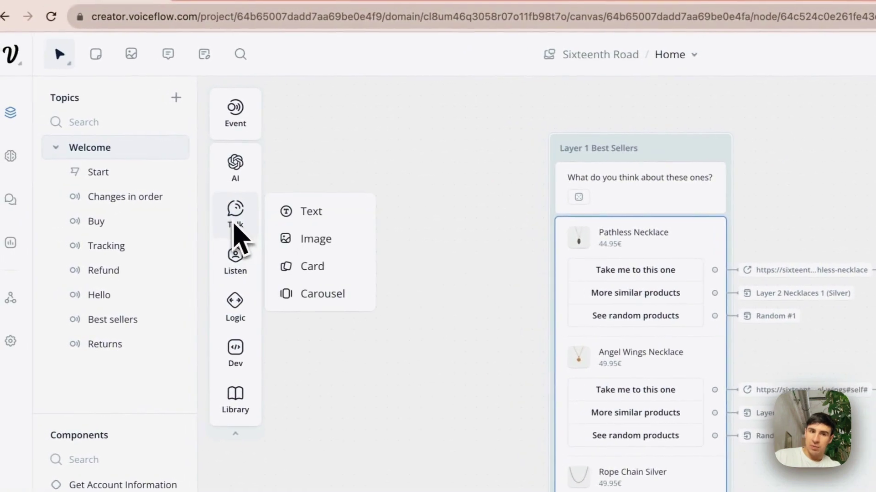
- Drop a Carousel step at the top of the copied block and add two more cards, making three
mouse_move(83, 251)
left_click_drag(241, 225, 293, 255)
left_click_drag(312, 292, 637, 237)
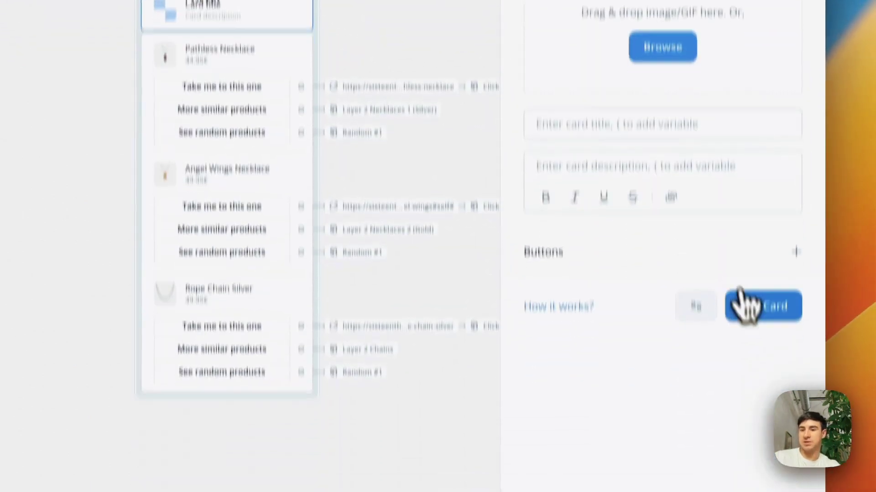
left_click(760, 239)
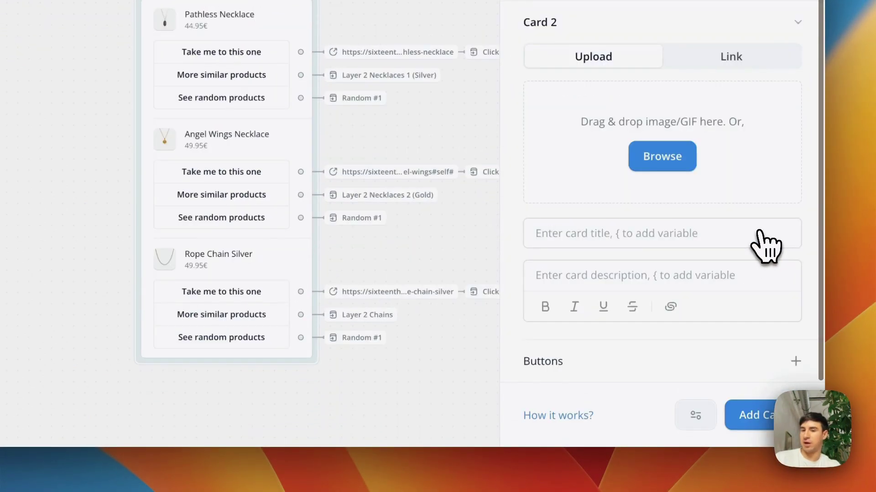
left_click(766, 413)
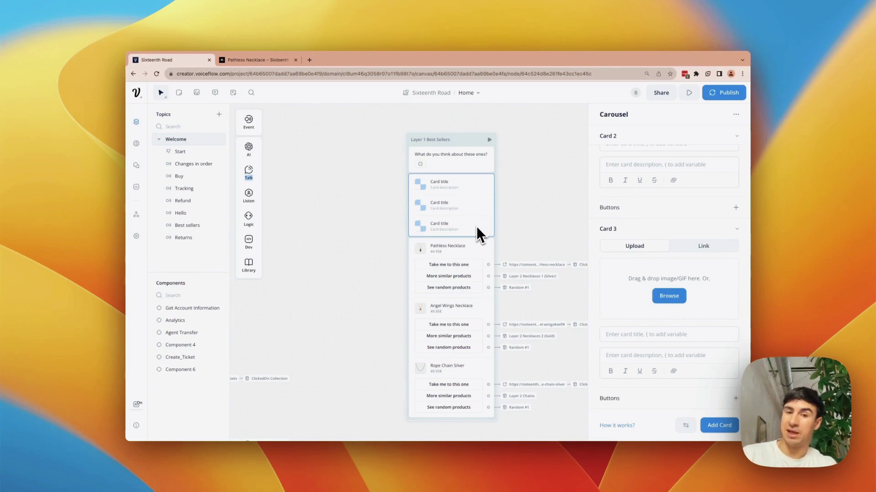
scroll(476, 226, "down", 1)
scroll(458, 237, "up", 1)
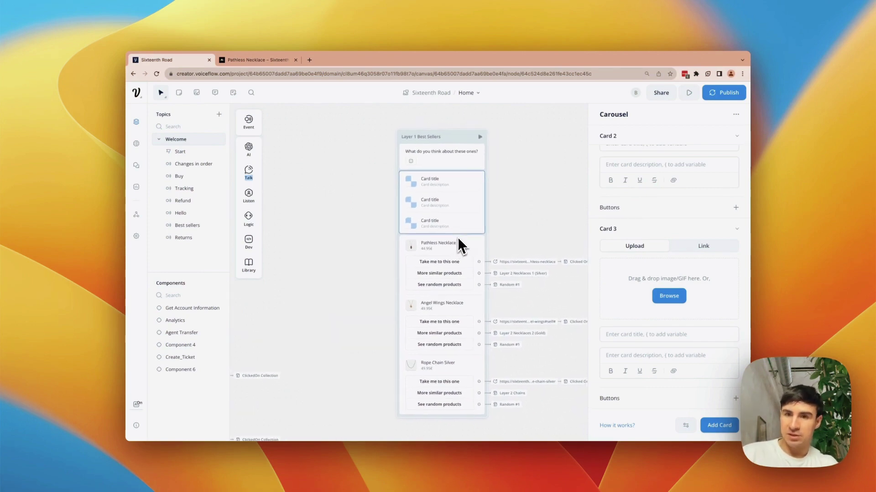
scroll(662, 248, "up", 6)
scroll(664, 231, "down", 1)
scroll(657, 206, "up", 1)
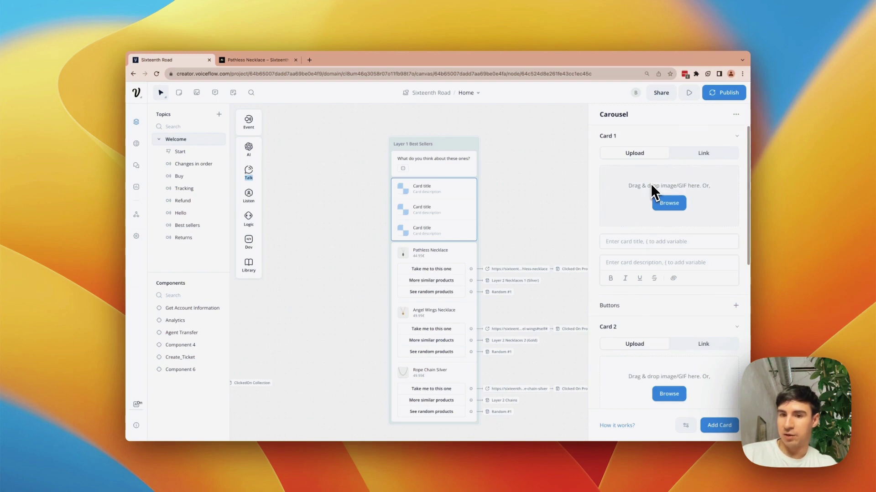
scroll(656, 196, "down", 6)
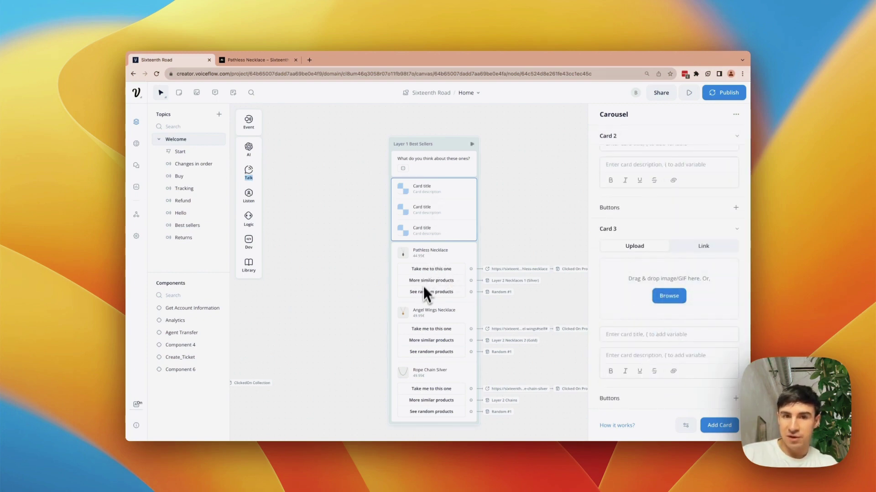
scroll(606, 219, "up", 6)
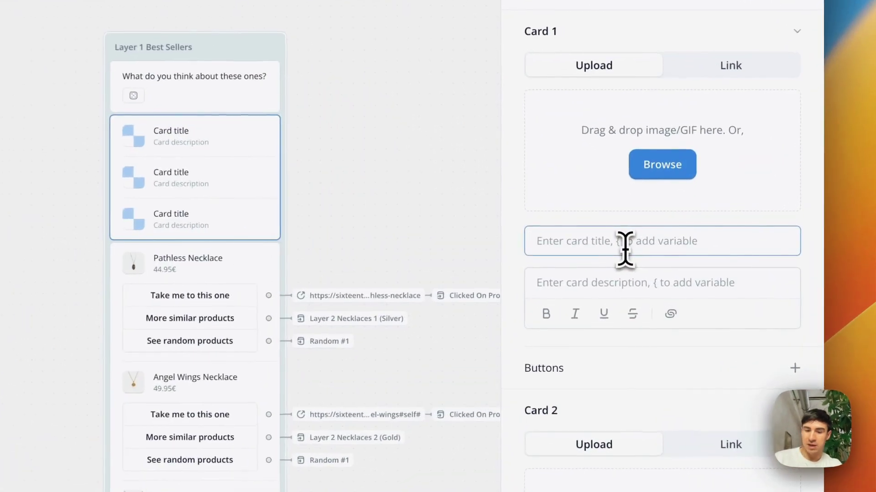
- Set Card 1's title to Pathless Necklace and its description to 44.95
type("Ptthless Neckla")
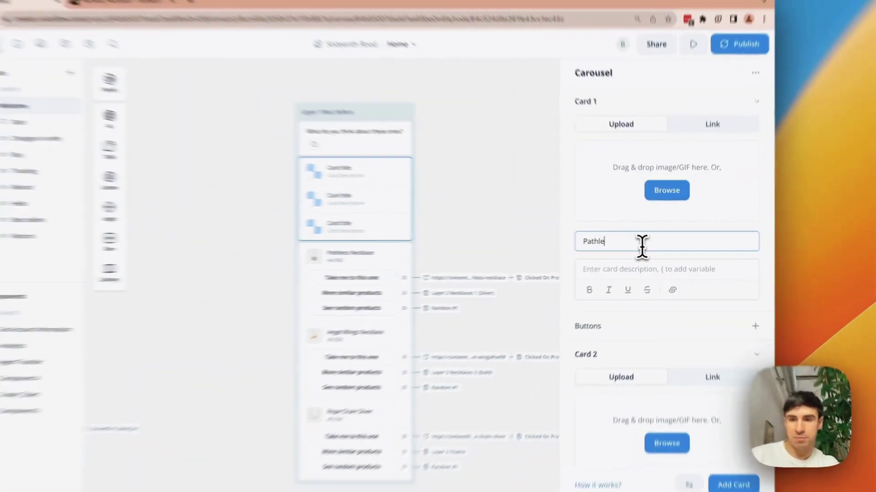
type("ce")
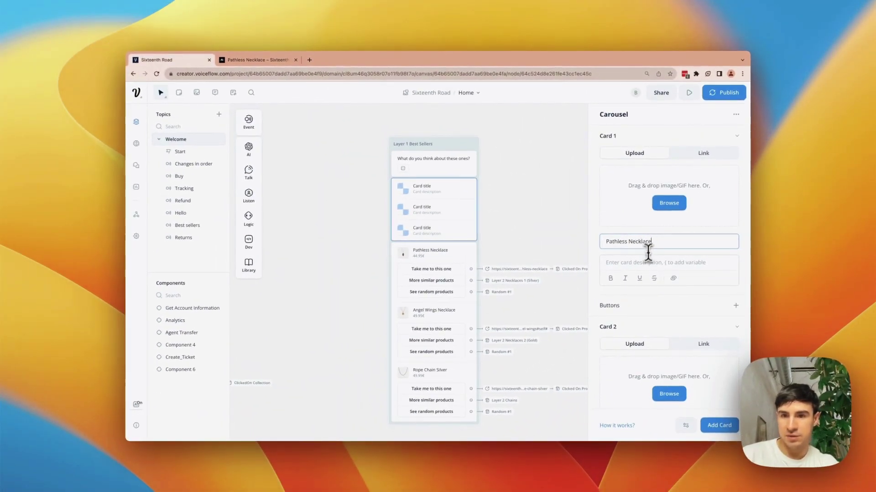
left_click(642, 265)
type("44-95")
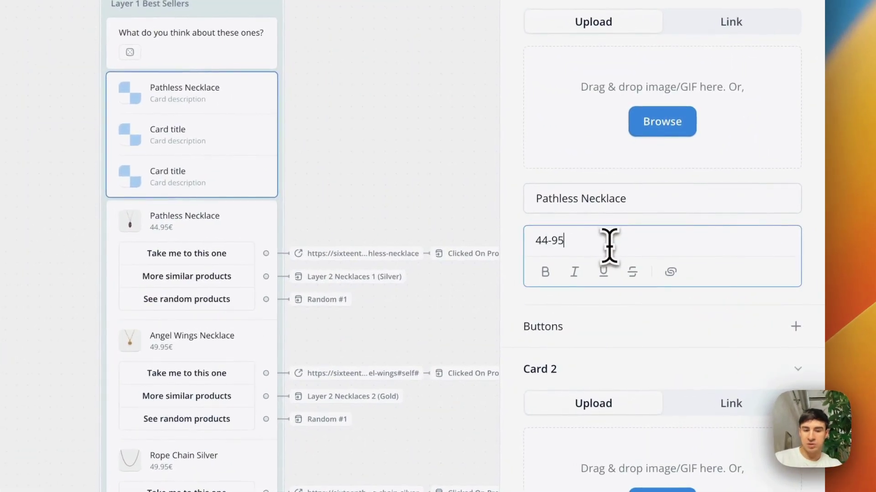
key("Left")
key("Left")
key("Left")
key("BackSpace")
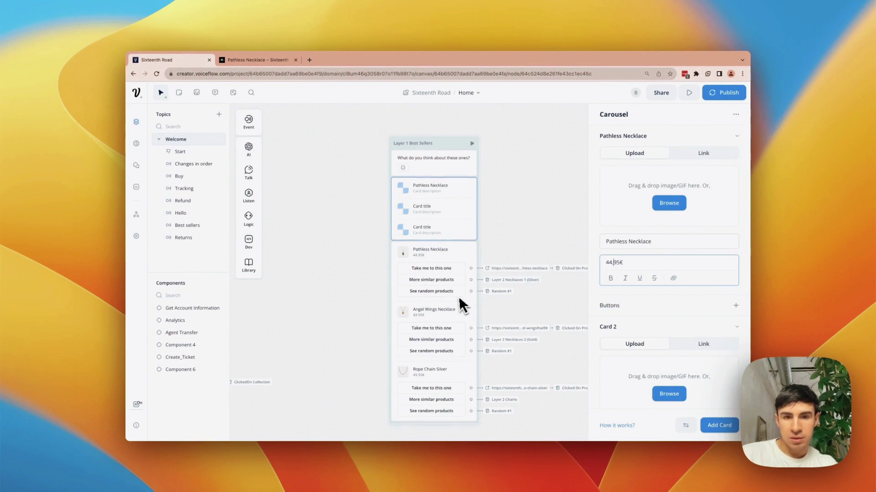
scroll(527, 313, "down", 10)
scroll(593, 333, "down", 2)
scroll(594, 332, "down", 2)
scroll(527, 170, "up", 5)
scroll(527, 170, "right", 5)
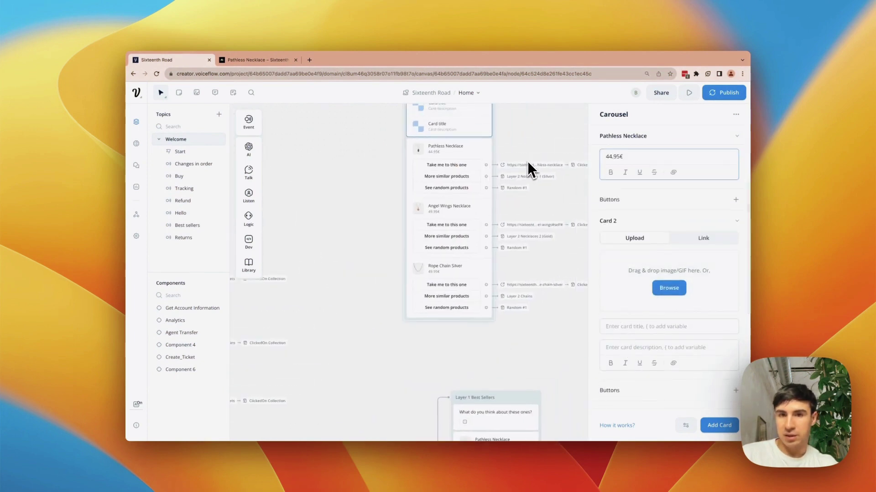
scroll(707, 274, "down", 2)
- Set Card 2's title to Angel Wings Necklace and its description to 49.95
left_click(658, 262)
type("Angel")
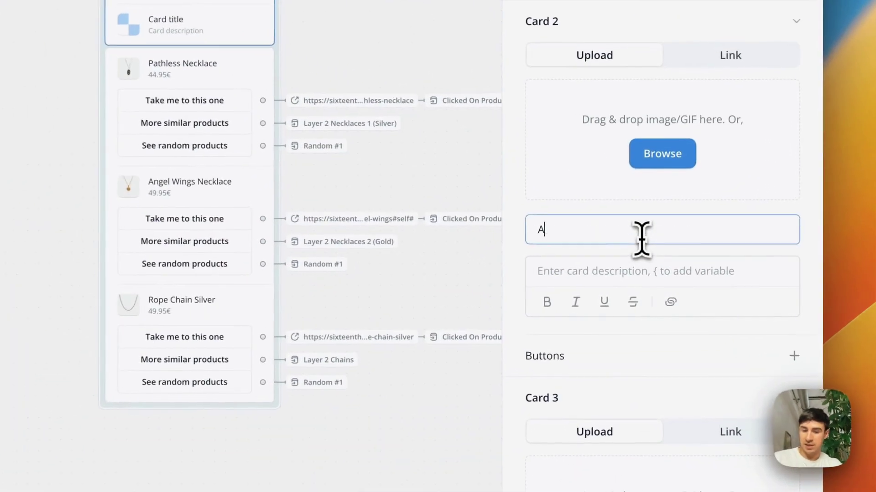
type(" Wings Neckla")
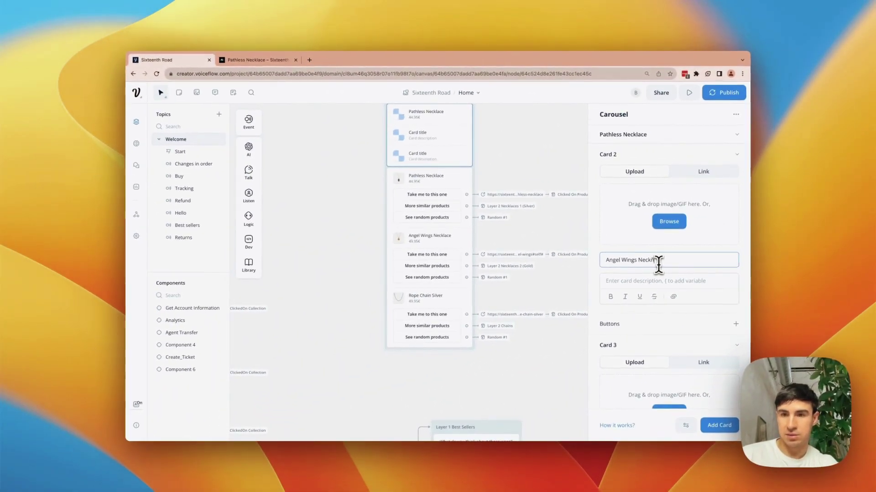
type("ce")
left_click(656, 282)
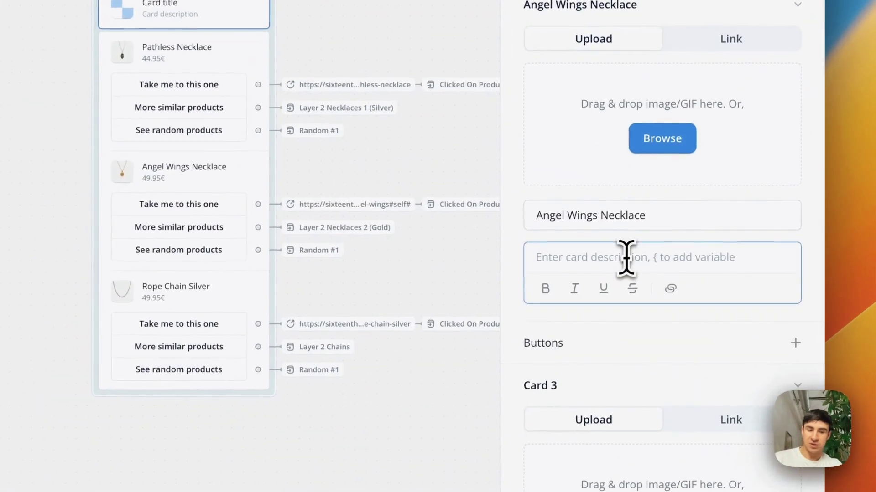
type("49.95")
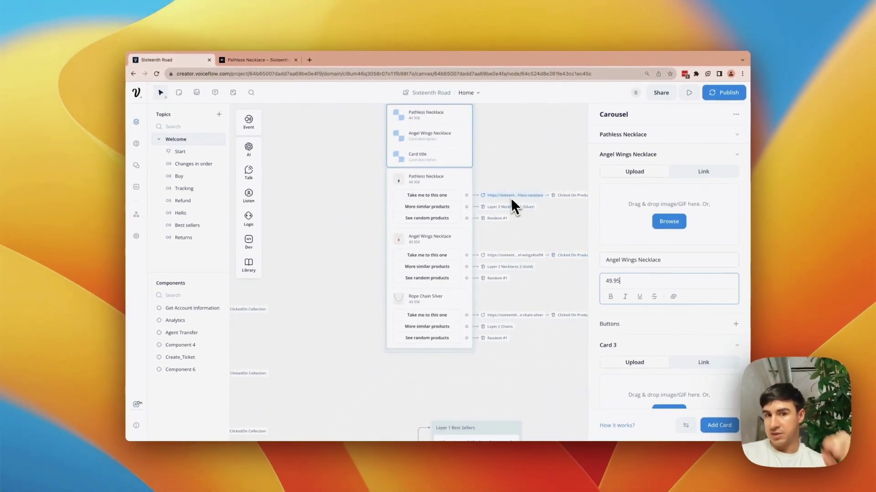
scroll(510, 197, "up", 3)
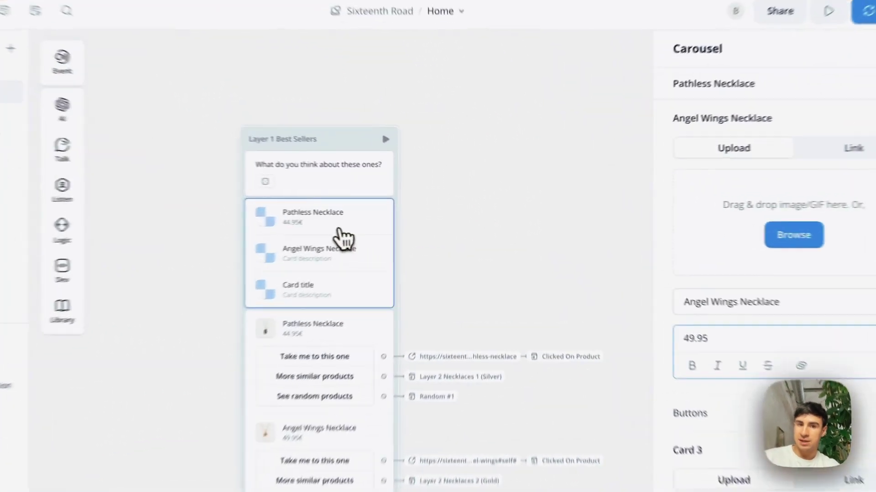
scroll(614, 312, "down", 2)
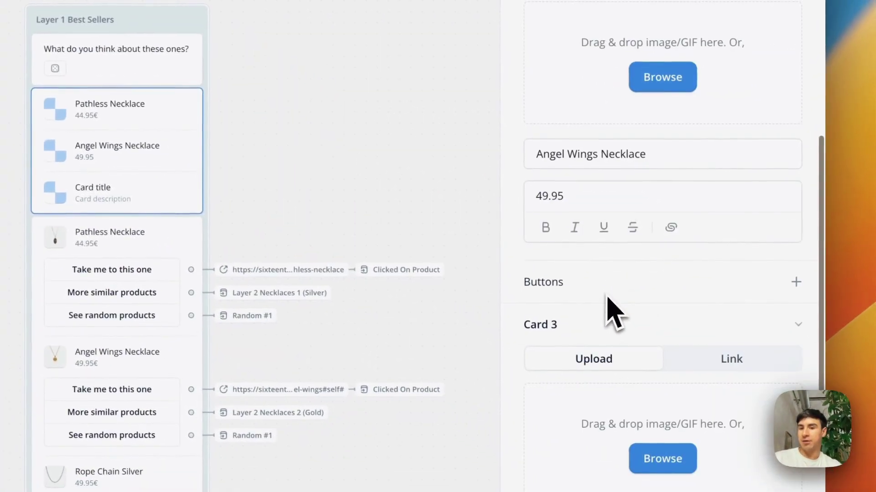
scroll(614, 312, "up", 2)
left_click(798, 325)
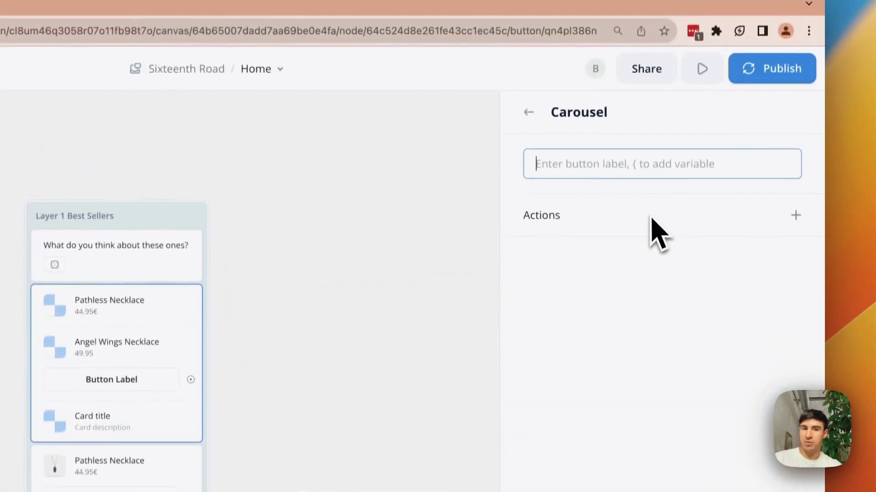
- Label the first button 'Take me to this one' with Open URL and Go to Block actions
mouse_move(650, 75)
type("Take me to ")
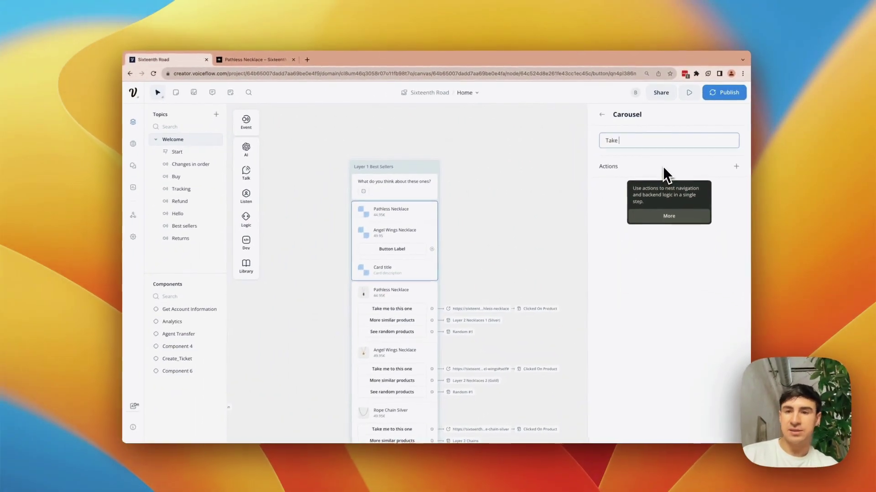
type("this one")
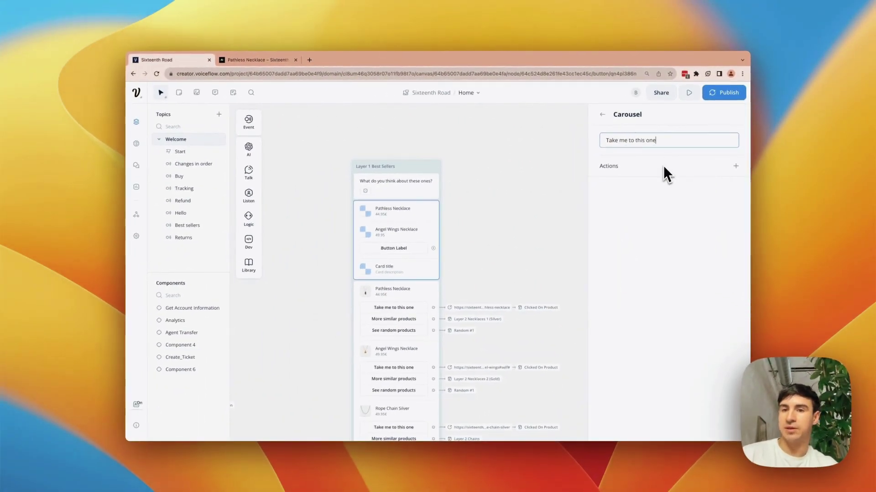
left_click(736, 165)
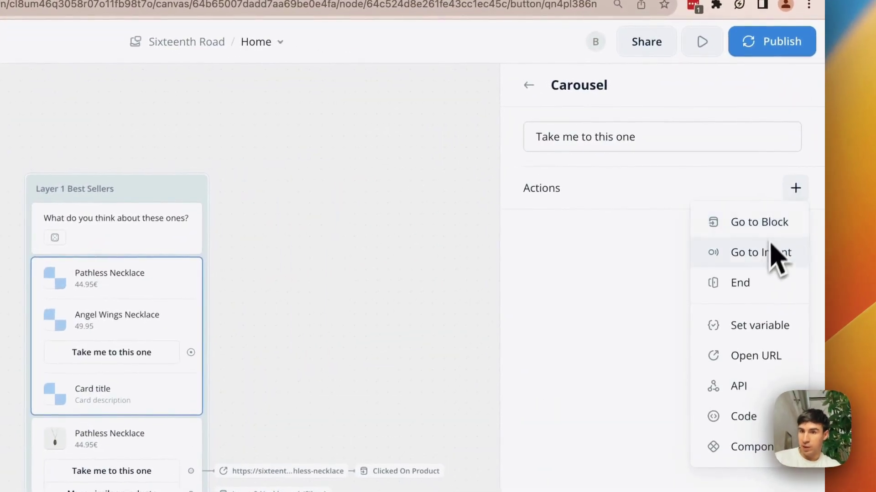
left_click(756, 358)
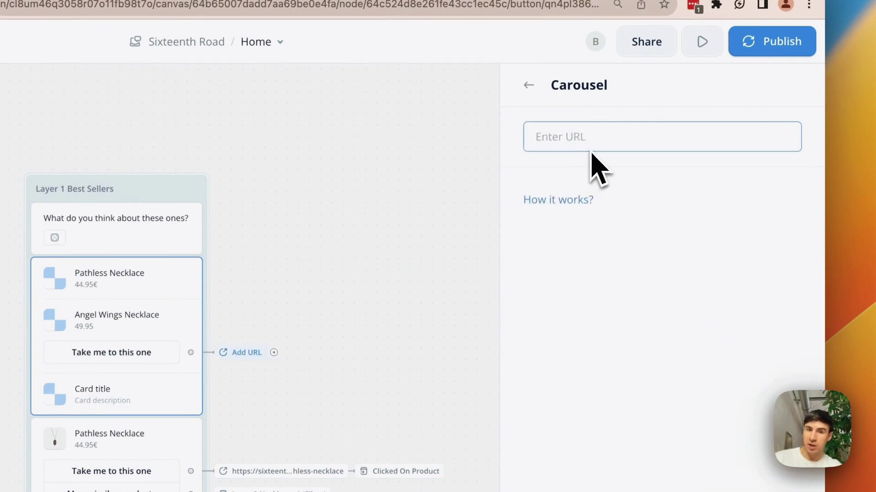
left_click(529, 84)
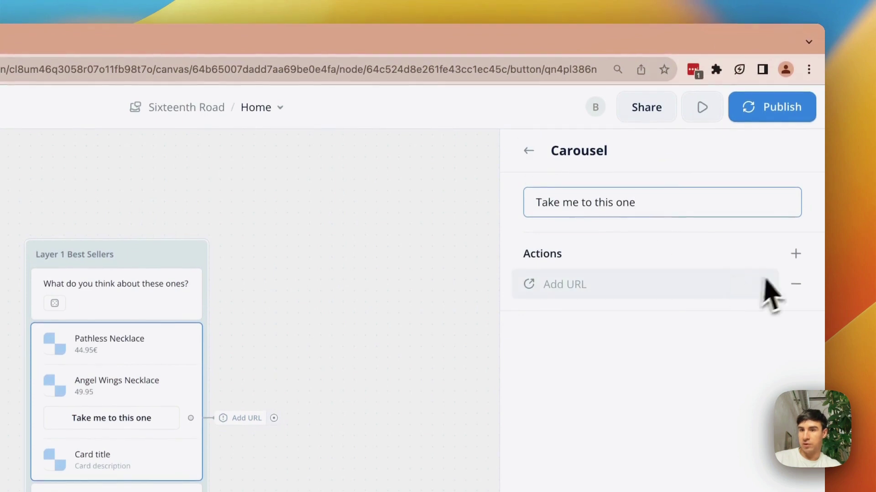
left_click(796, 188)
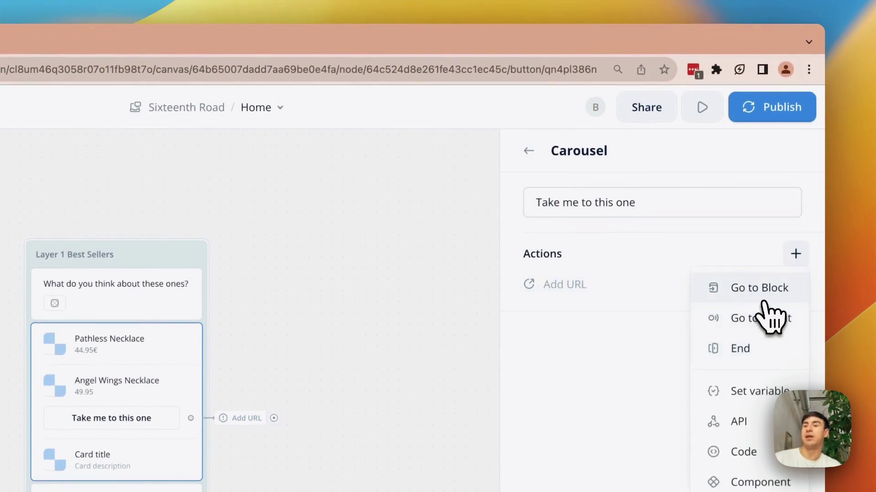
left_click(764, 301)
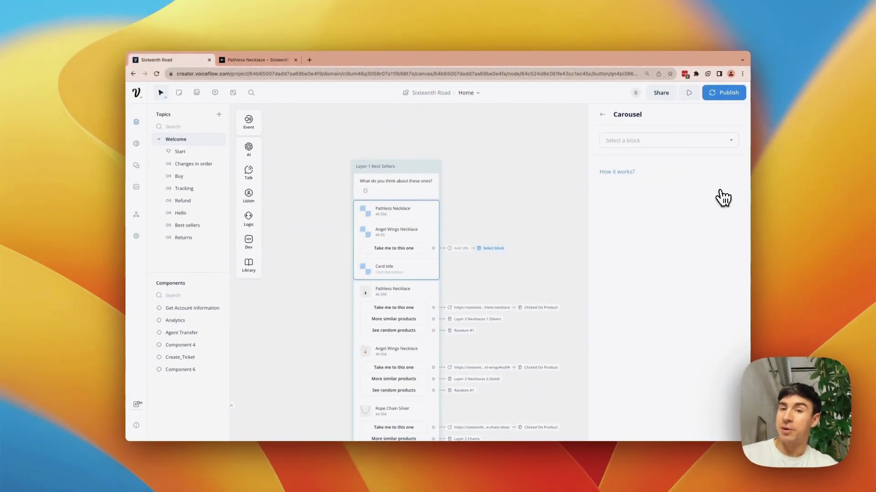
left_click(677, 141)
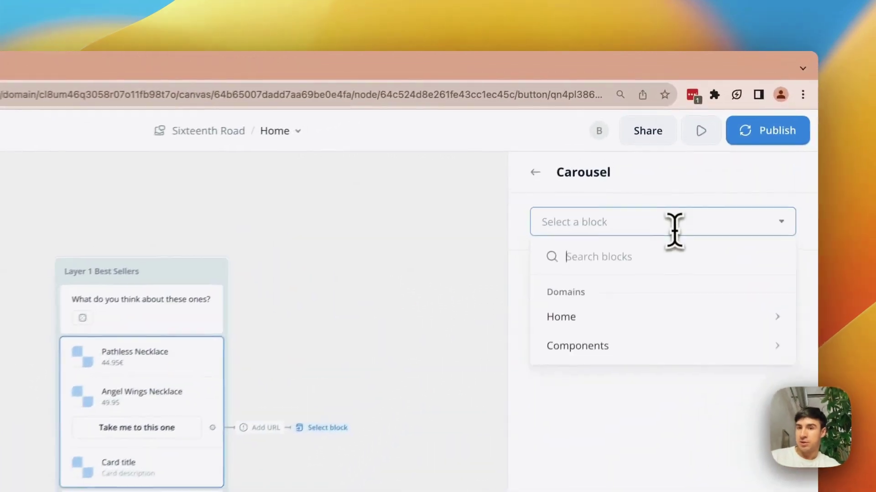
- Add a second button labelled 'More similar products' to the Angel Wings Necklace card
left_click(388, 285)
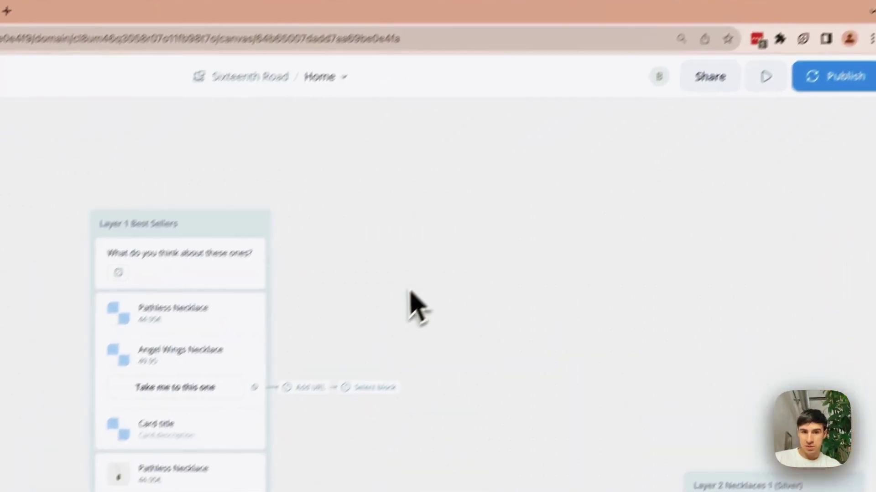
scroll(348, 345, "down", 2)
scroll(347, 346, "left", 2)
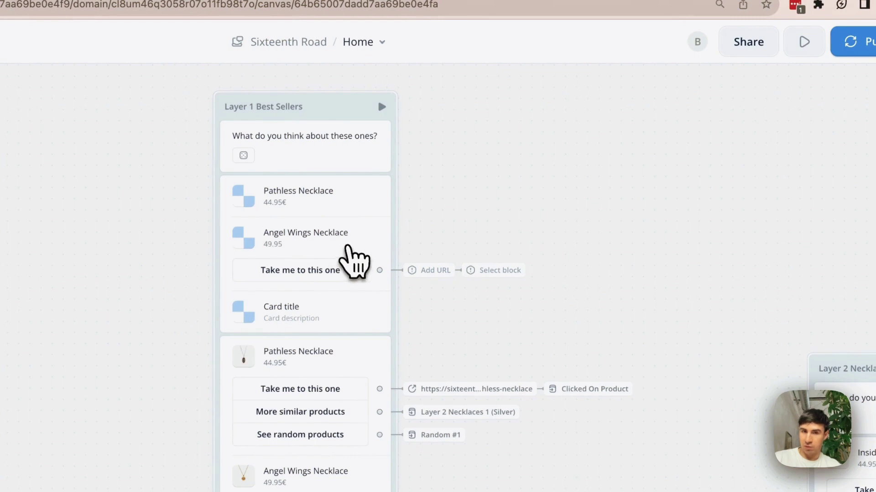
left_click(345, 266)
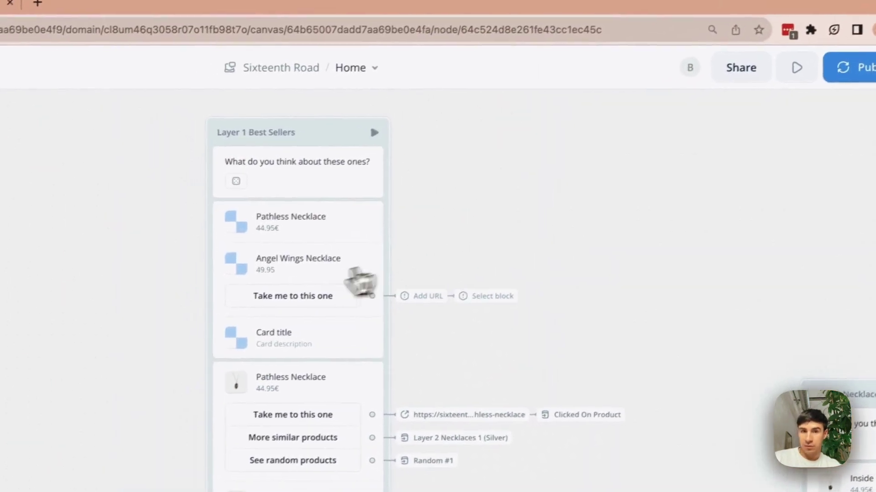
left_click(670, 185)
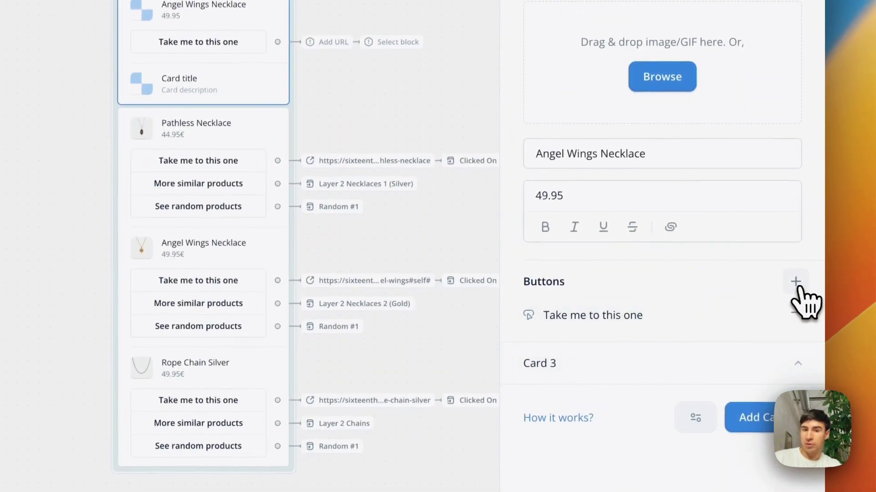
type("More similar products")
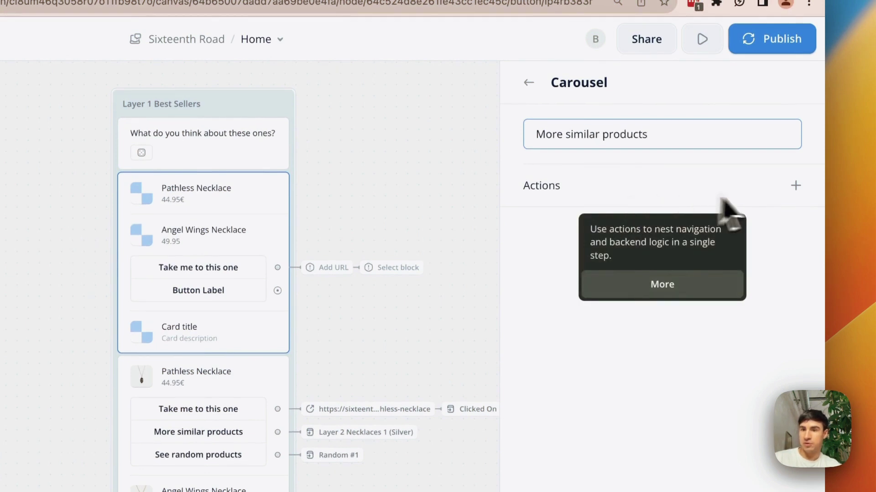
left_click(795, 186)
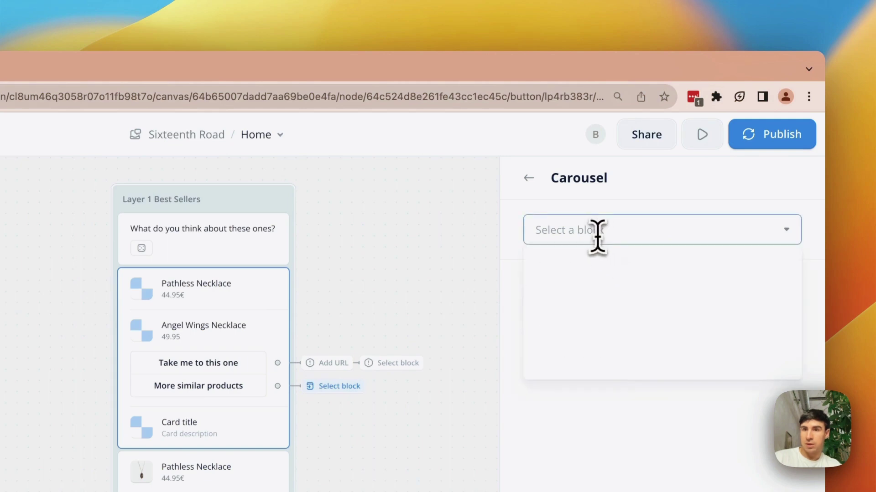
- Add a third button labelled 'See random products', leaving its jump target unset
left_click(390, 230)
scroll(410, 241, "right", 5)
scroll(429, 251, "down", 2)
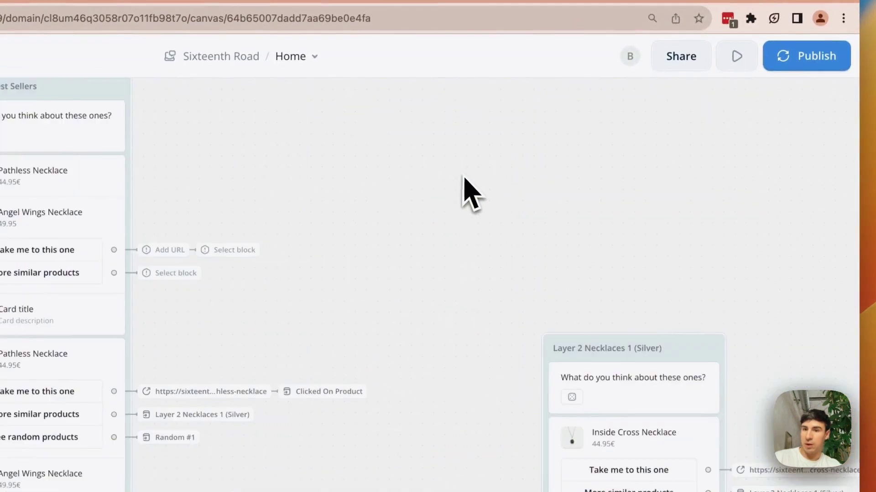
scroll(385, 270, "left", 5)
scroll(385, 270, "up", 2)
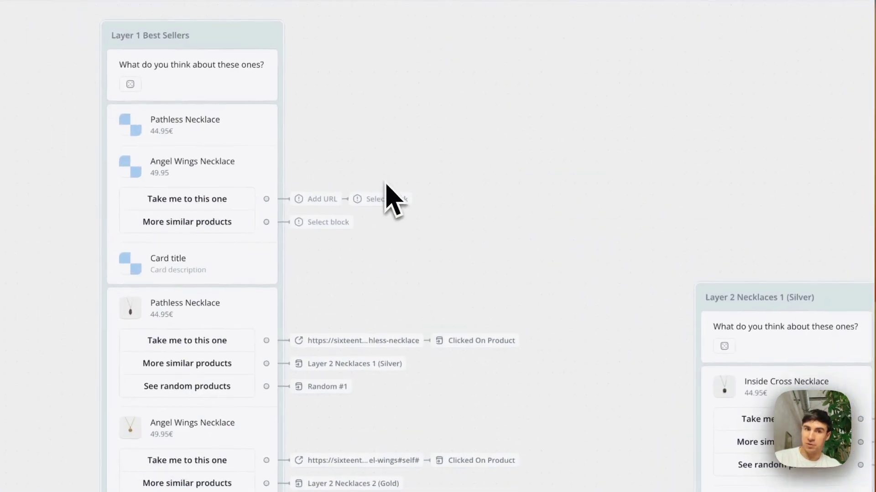
right_click(313, 218)
left_click(291, 216)
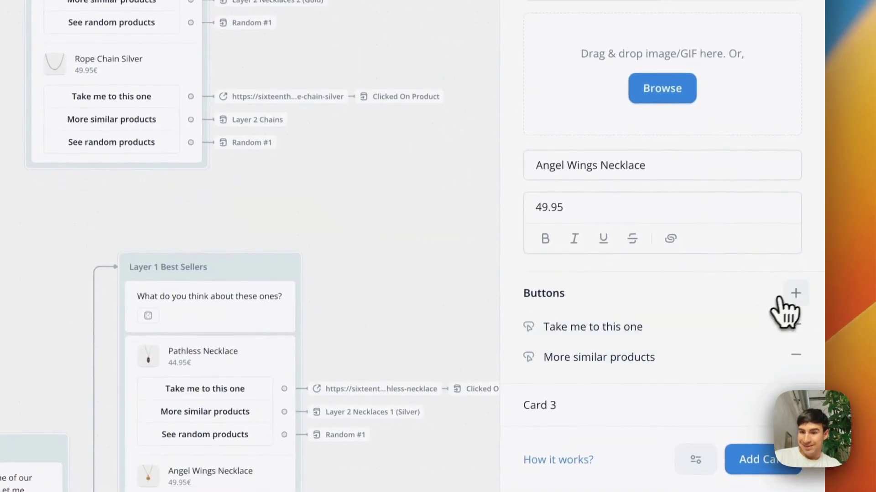
left_click(792, 294)
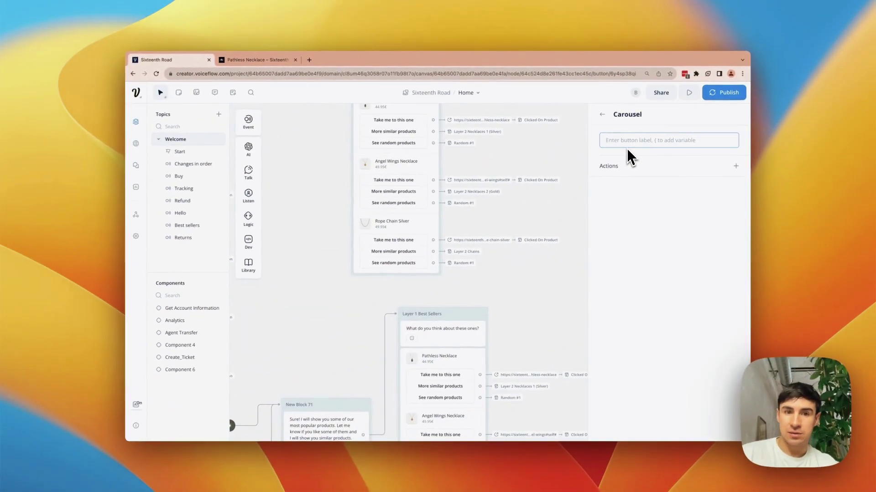
type("See rand")
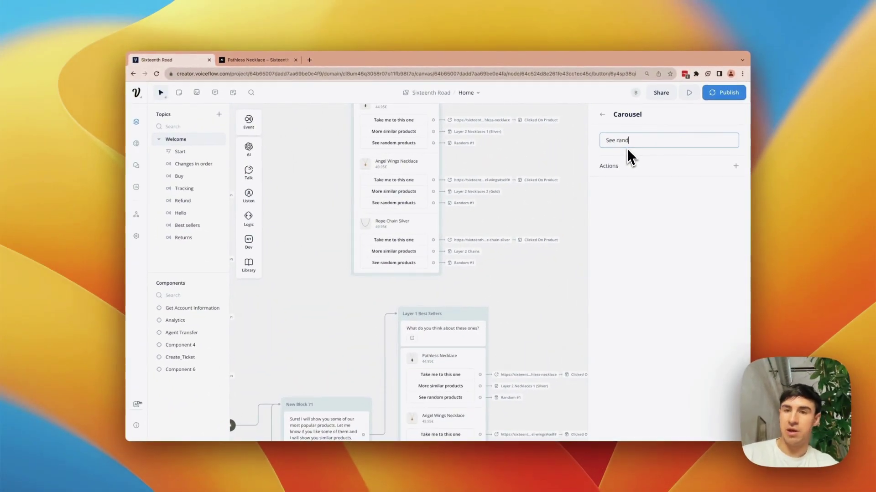
type("om products")
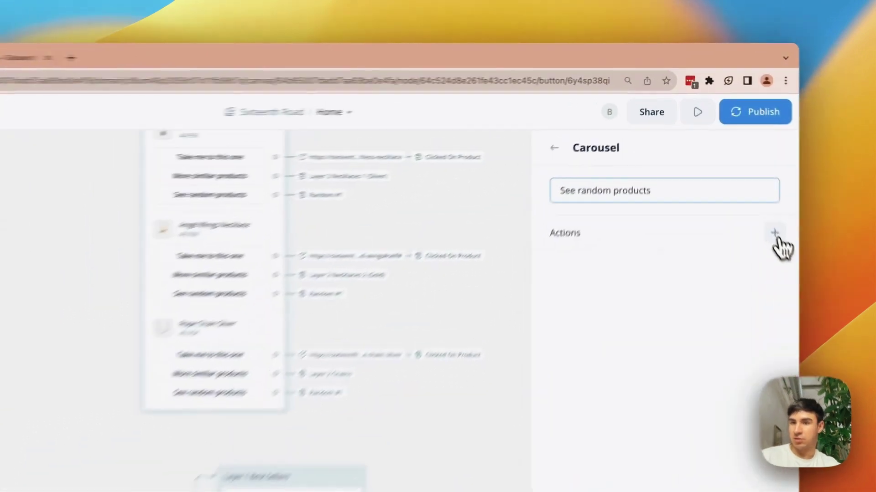
left_click(736, 166)
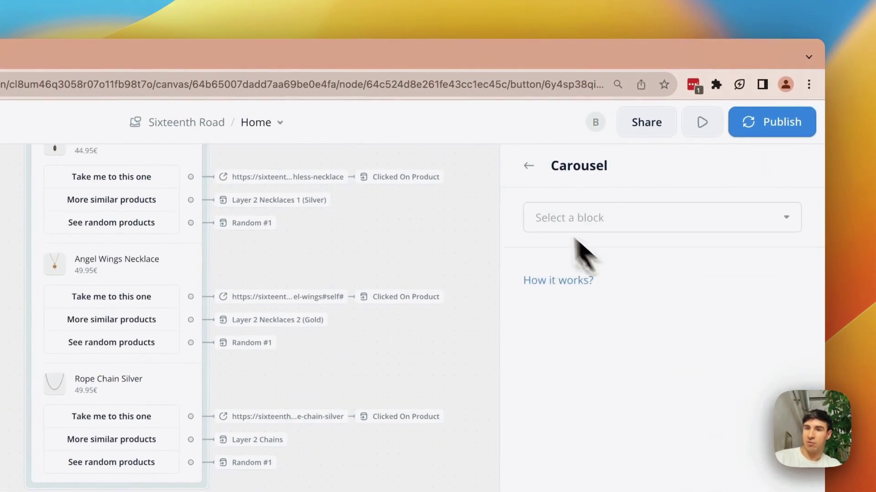
left_click(527, 175)
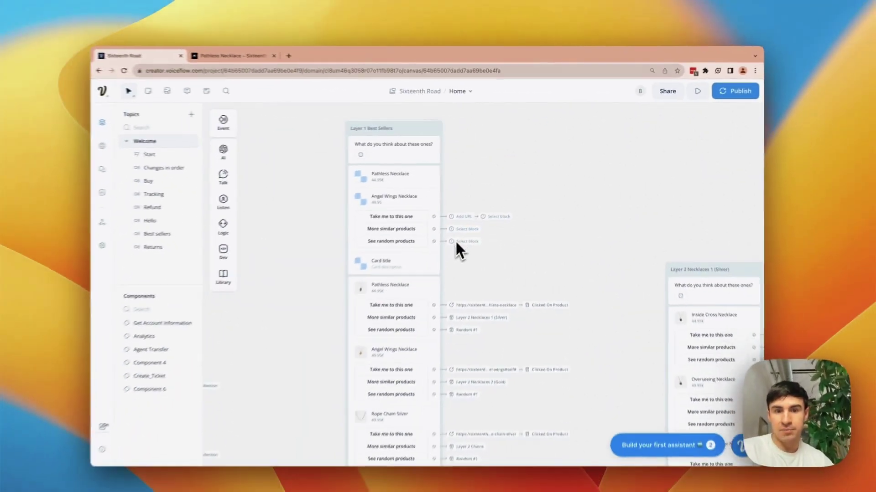
scroll(345, 357, "down", 5)
scroll(349, 350, "up", 2)
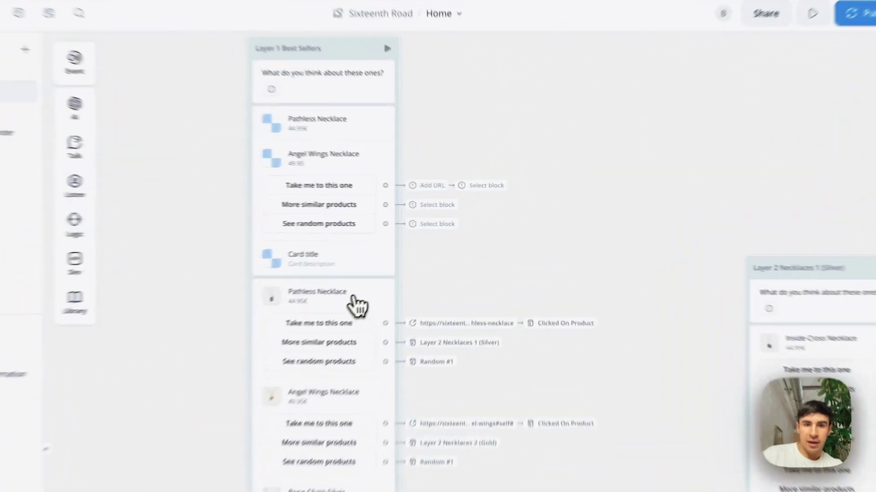
- Open the Angel Wings Necklace card in the product carousel, keeping its uploaded image
left_click(422, 250)
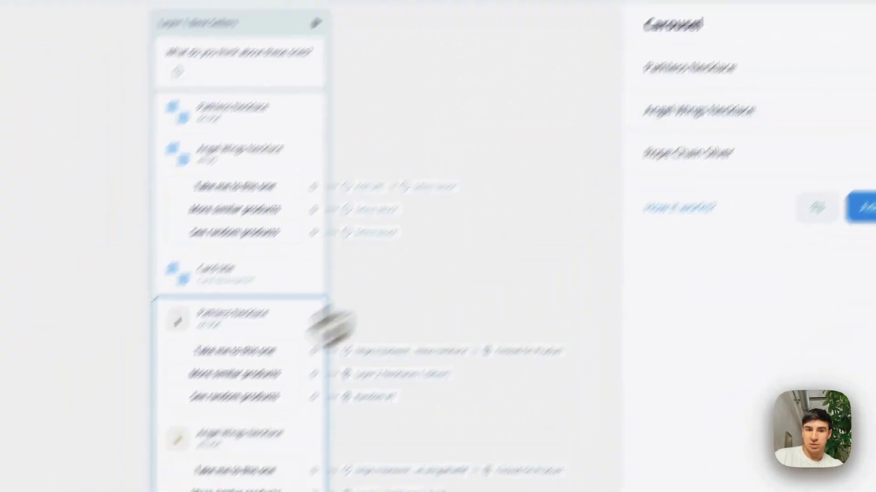
left_click(674, 149)
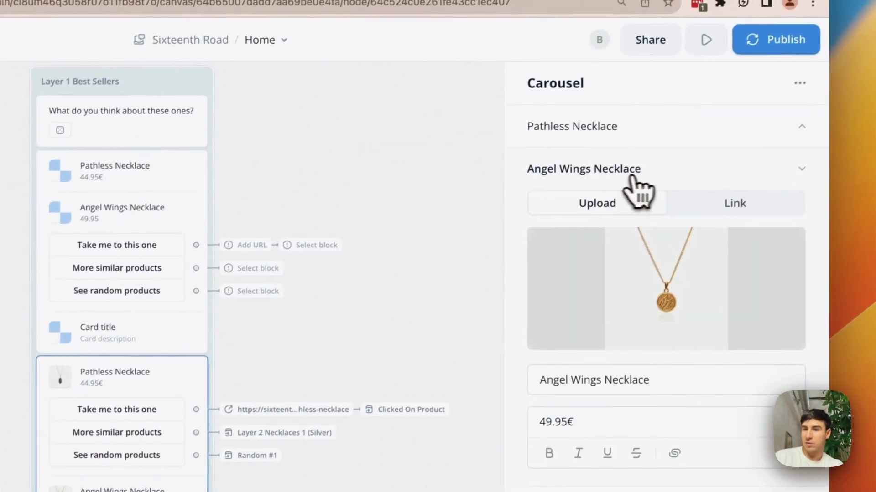
left_click(803, 168)
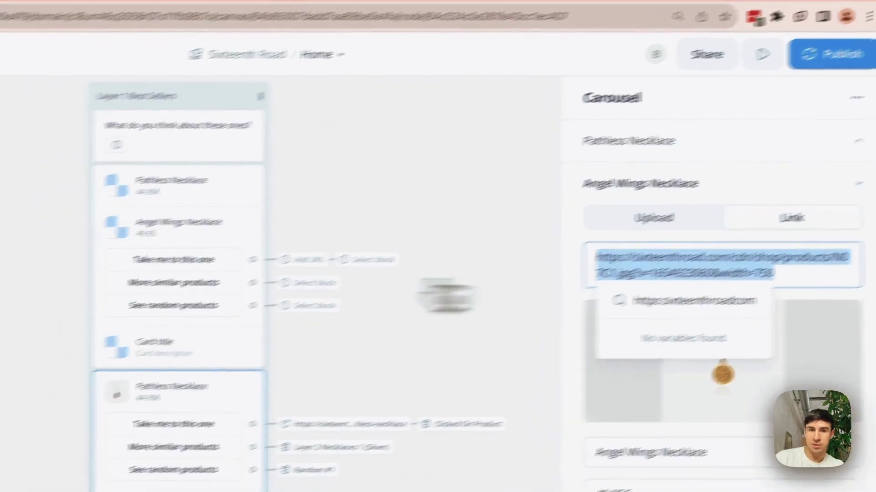
left_click(117, 283)
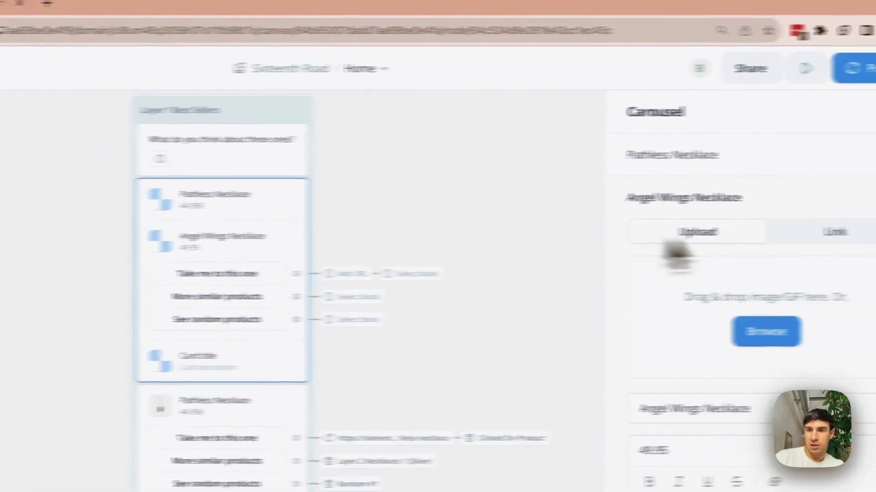
left_click(738, 233)
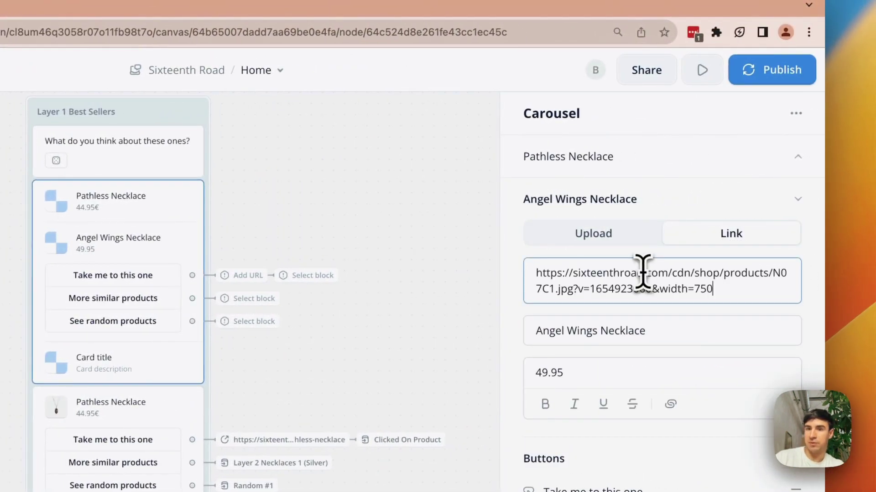
left_click(611, 232)
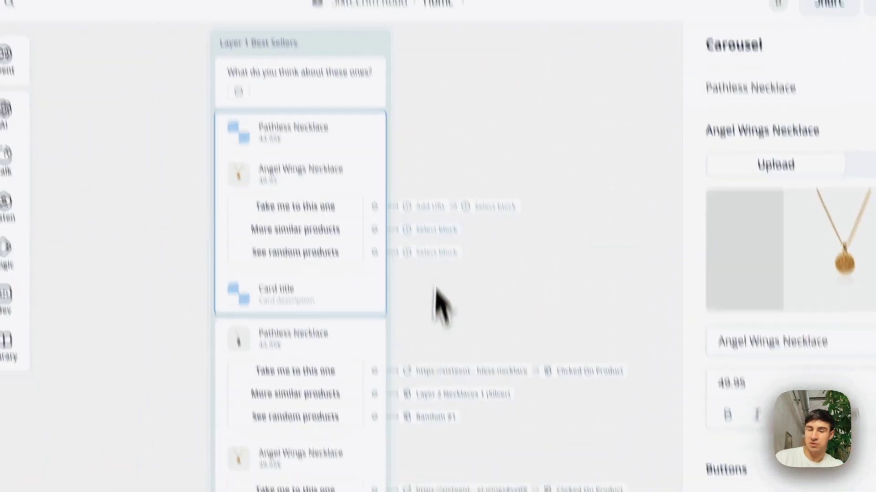
- Paste the Angel Wings Necklace product page URL into the button's Open URL action
left_click(478, 363)
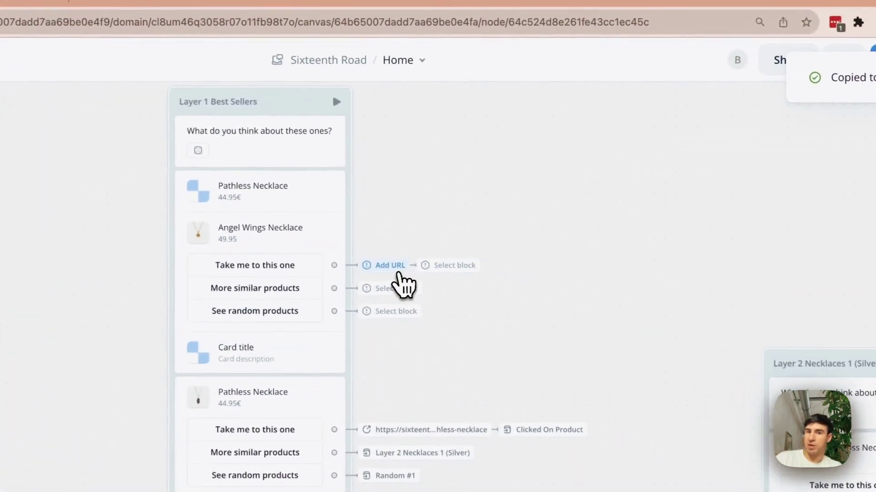
mouse_move(395, 274)
left_click(535, 233)
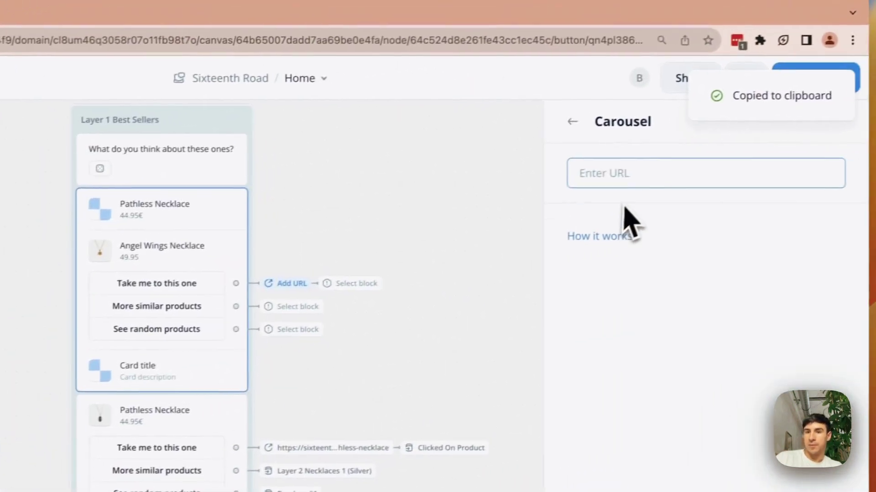
key("super+v")
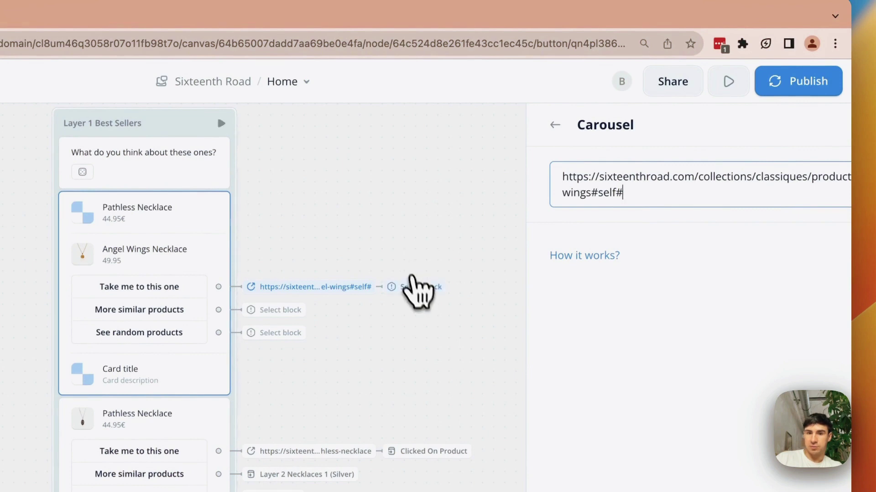
left_click(415, 291)
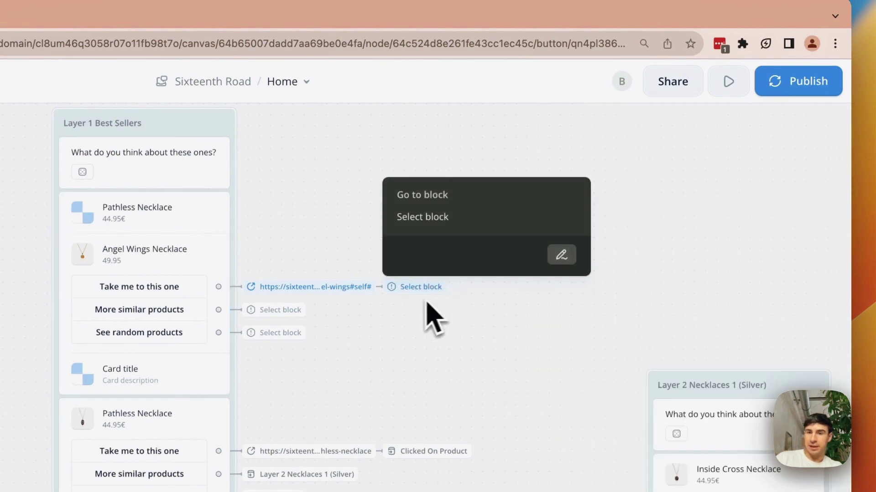
left_click(421, 310)
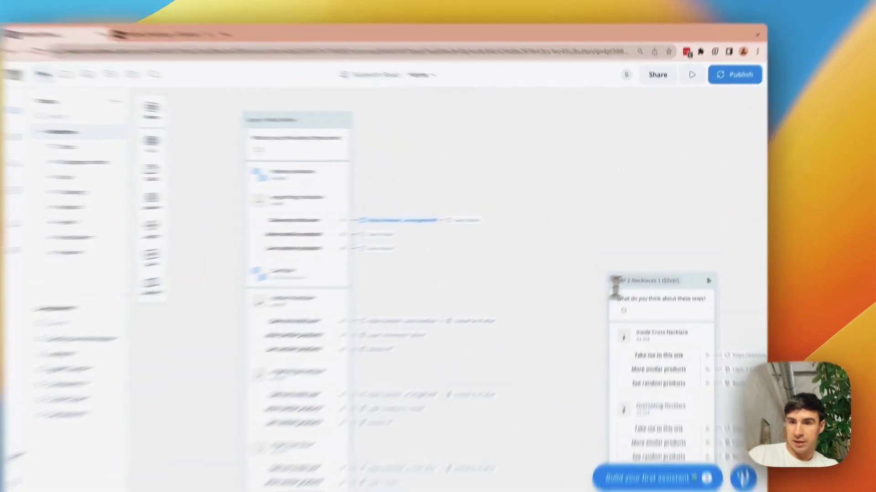
- Route the 'Take me to this one' button on to Layer 2 Necklaces 1 (Silver)
double_click(629, 261)
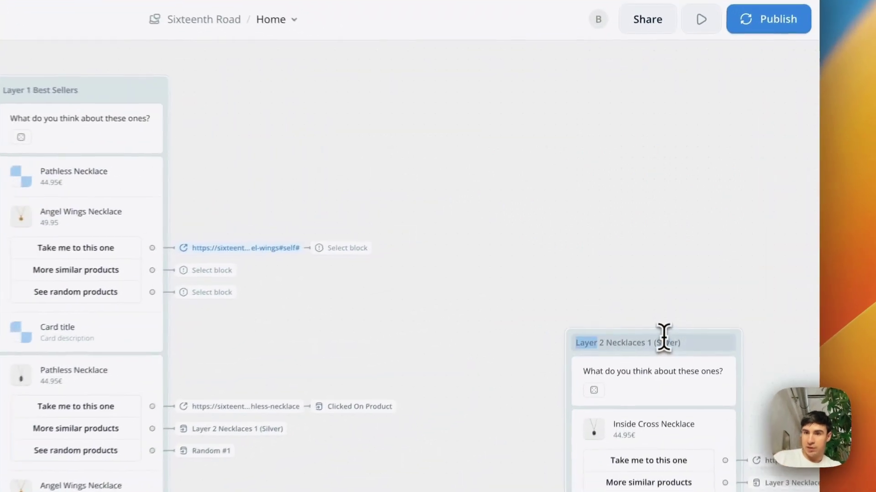
triple_click(664, 341)
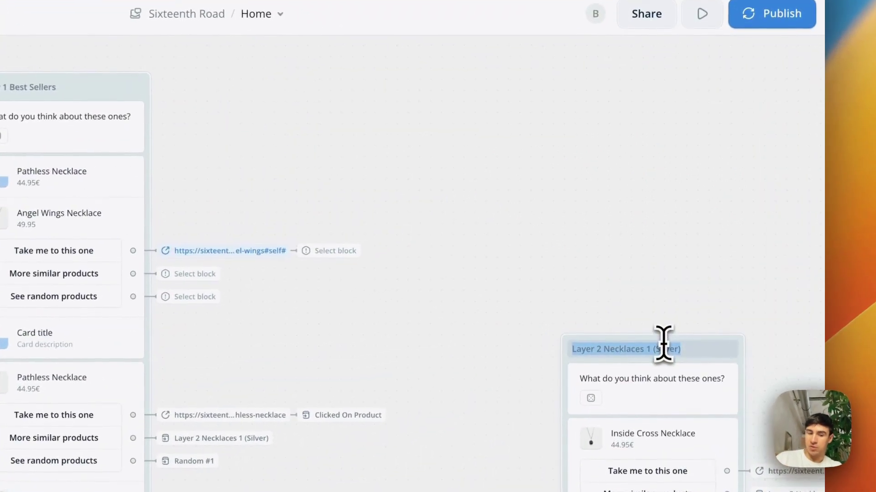
scroll(570, 278, "down", 5)
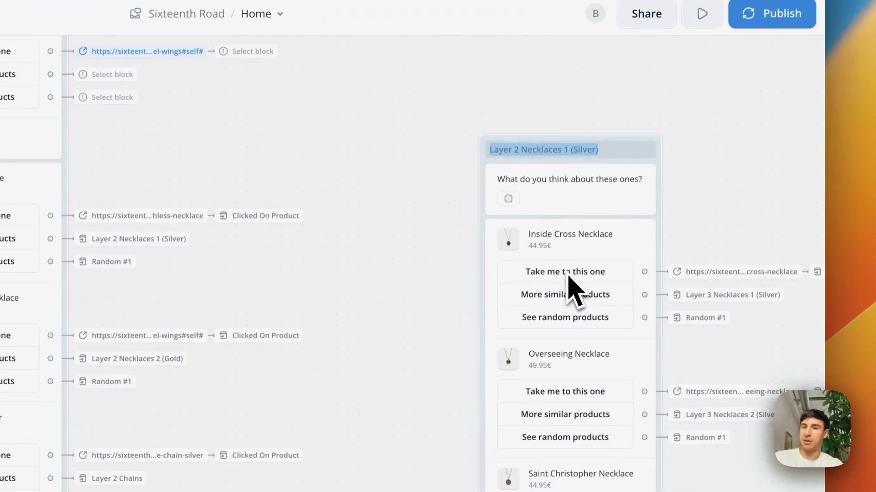
scroll(360, 212, "up", 5)
scroll(360, 212, "left", 3)
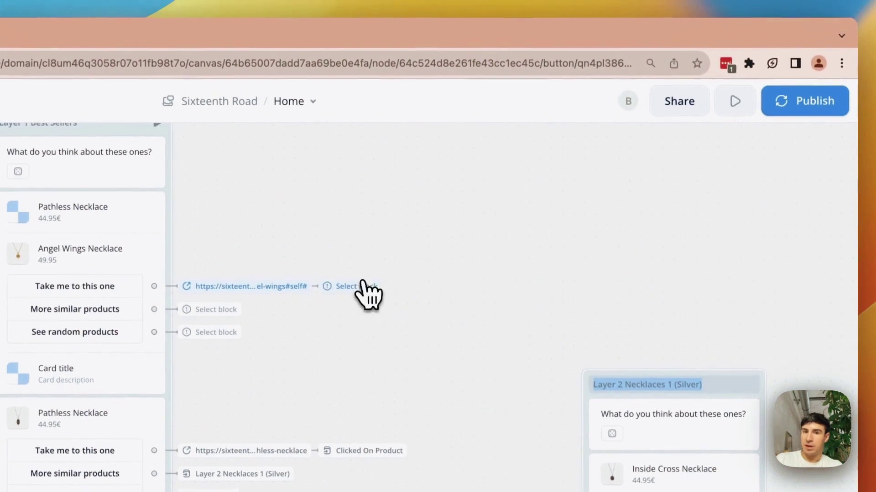
left_click(361, 286)
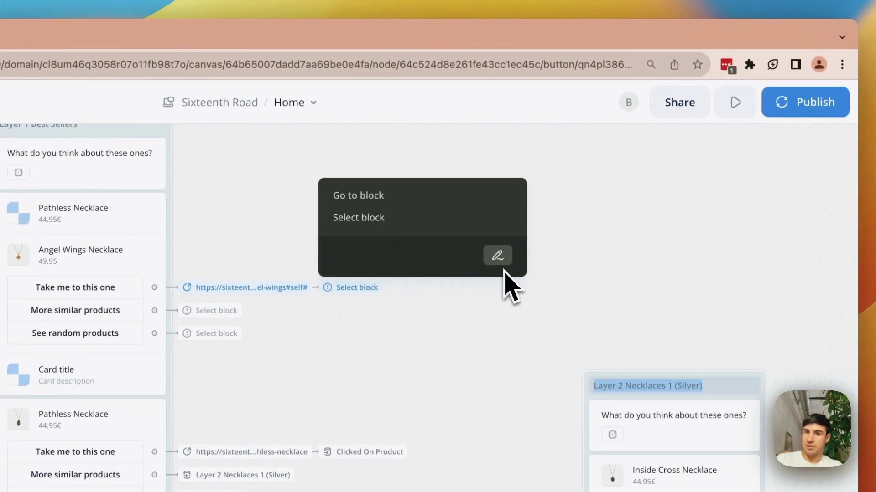
left_click(498, 257)
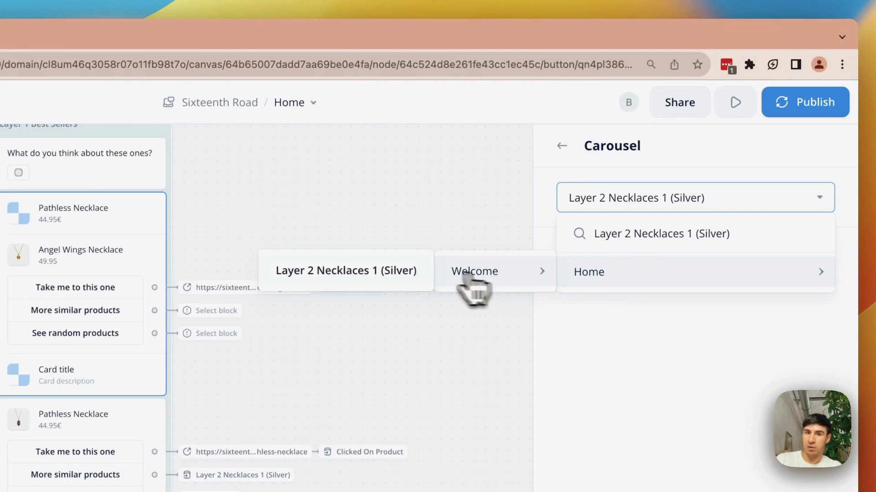
left_click(367, 274)
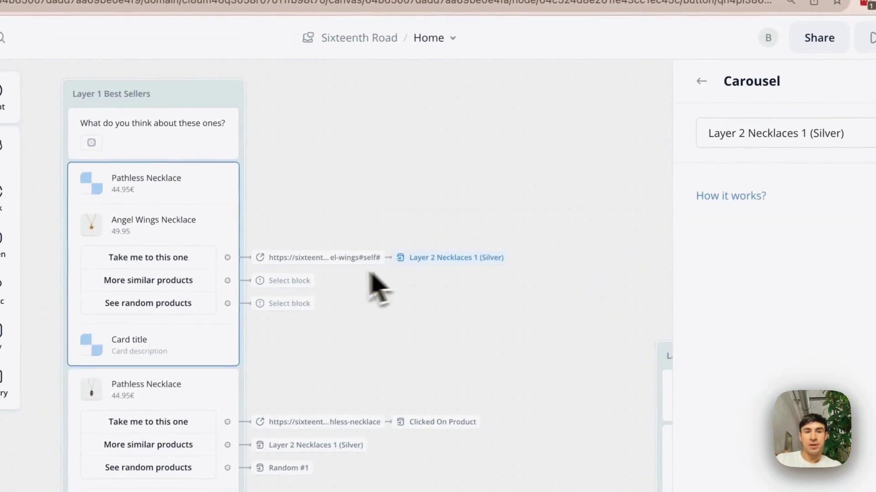
- Check the Layer 2 Necklaces 1 (Silver) link and return to the carousel card list
left_click(449, 260)
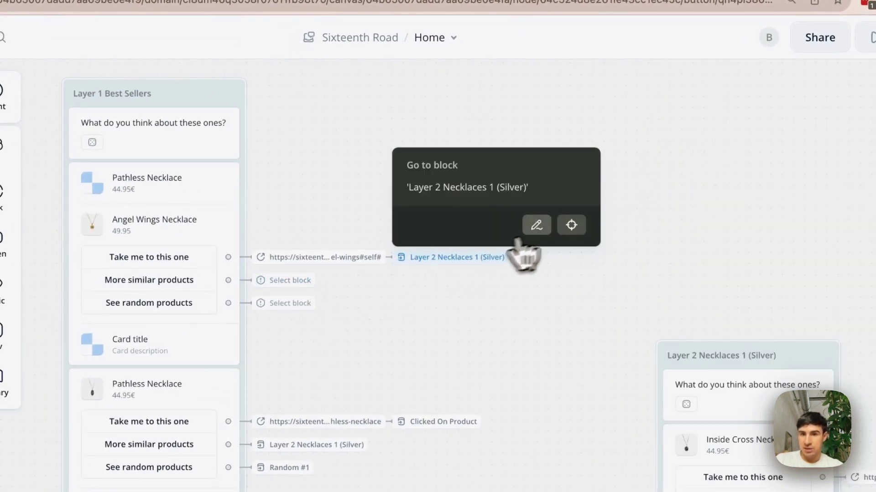
left_click(536, 224)
left_click(641, 221)
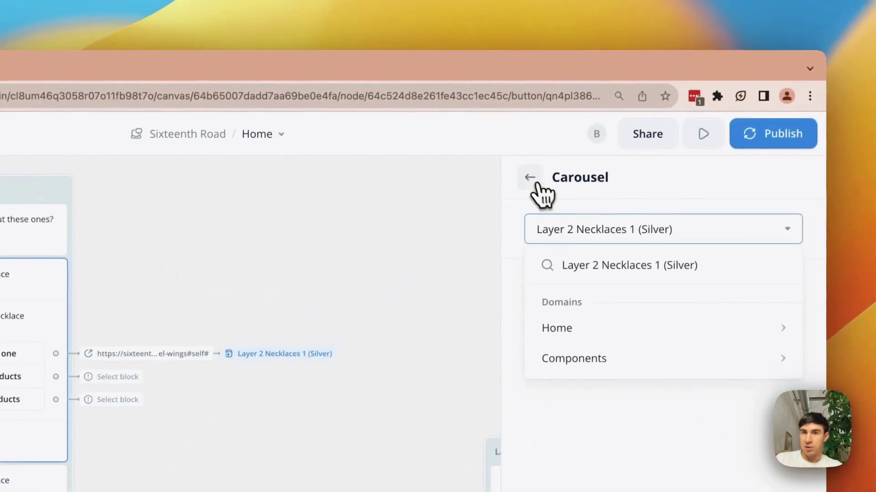
left_click(530, 178)
left_click(528, 183)
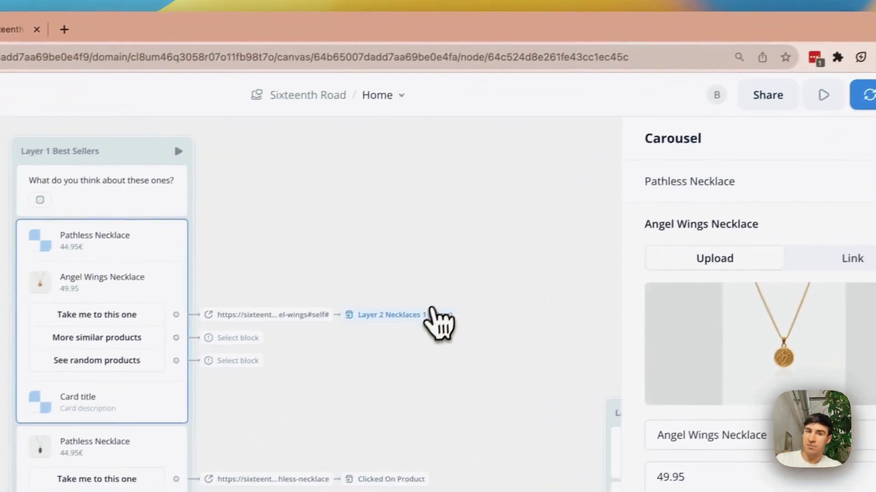
left_click(300, 354)
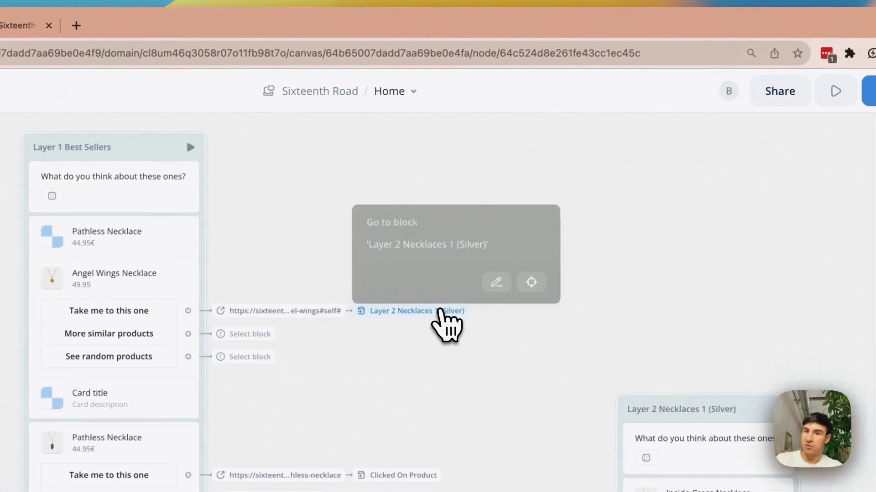
left_click(588, 169)
scroll(332, 350, "left", 18)
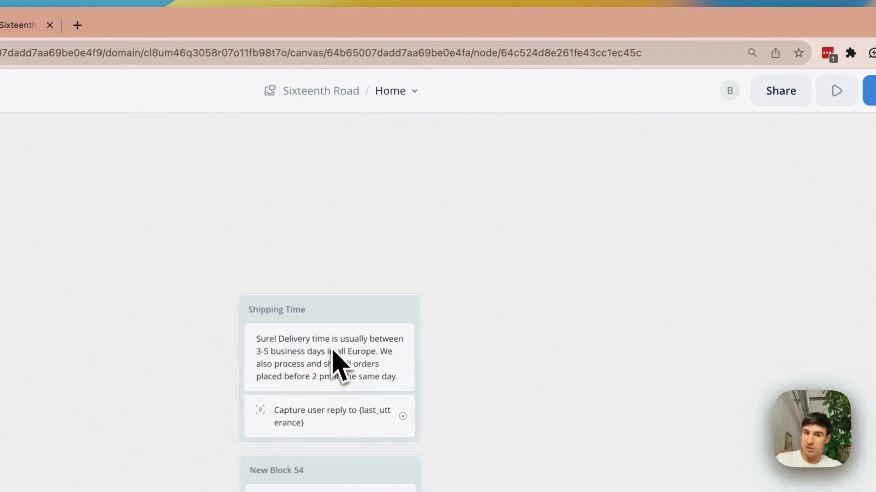
- Select the Clicked On Product block and place its copy beside Layer 1 Best Sellers
scroll(332, 350, "down", 4)
scroll(339, 363, "down", 8)
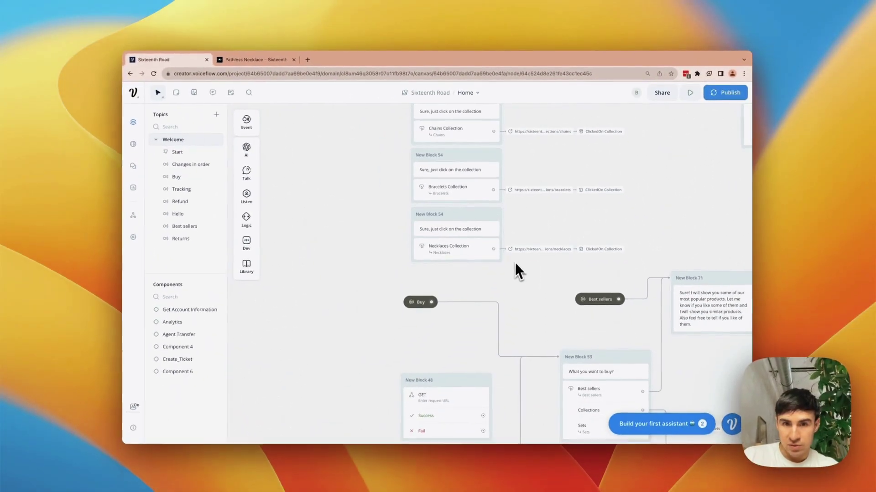
scroll(514, 263, "down", 10)
scroll(514, 263, "right", 10)
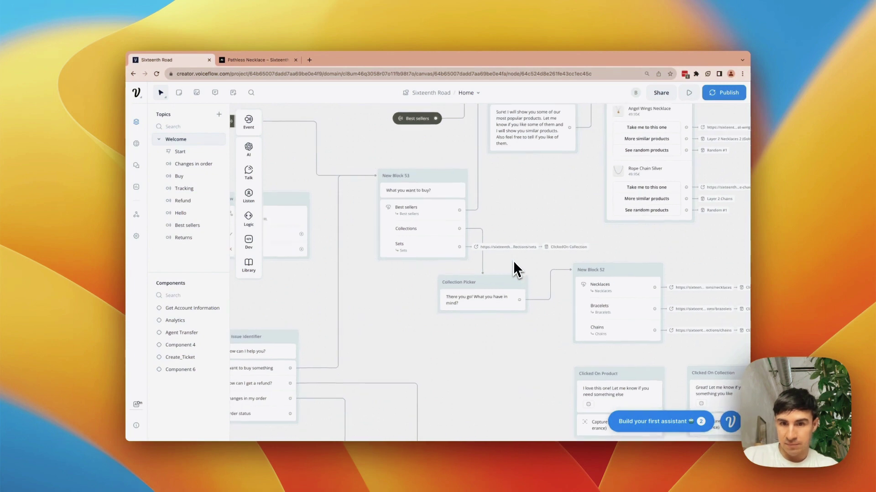
scroll(514, 264, "right", 4)
scroll(514, 263, "down", 2)
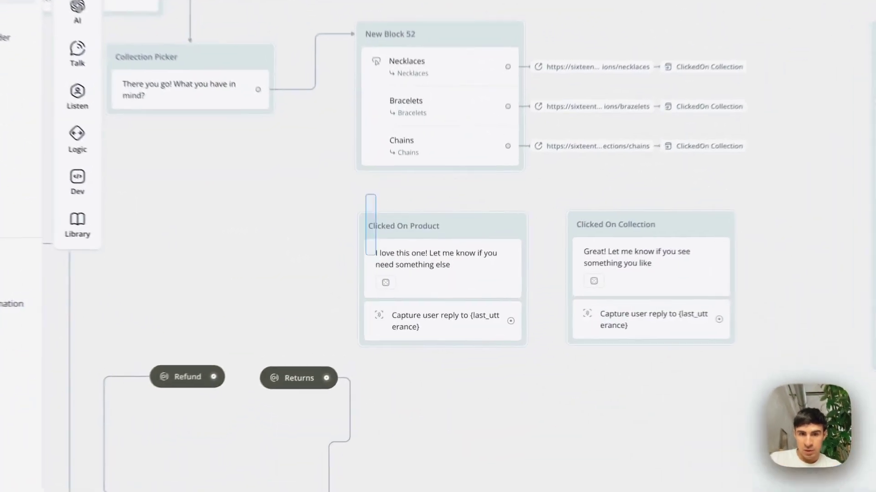
left_click_drag(376, 256, 472, 343)
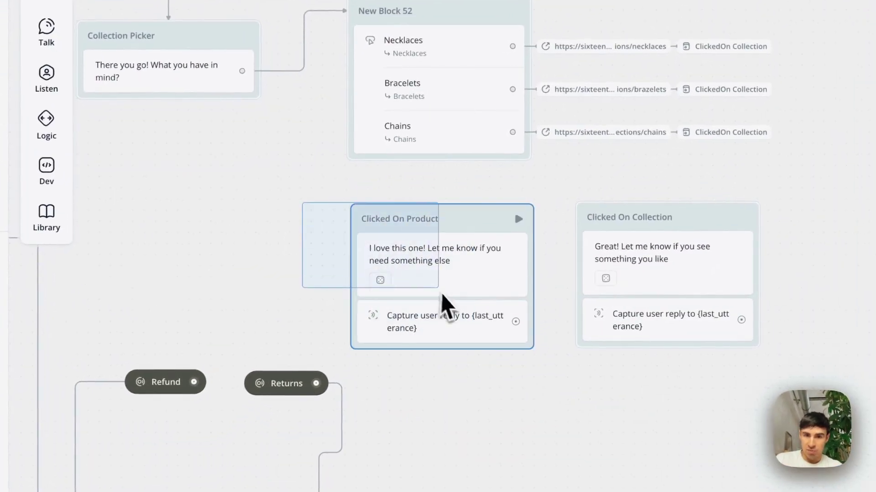
left_click_drag(441, 296, 456, 314)
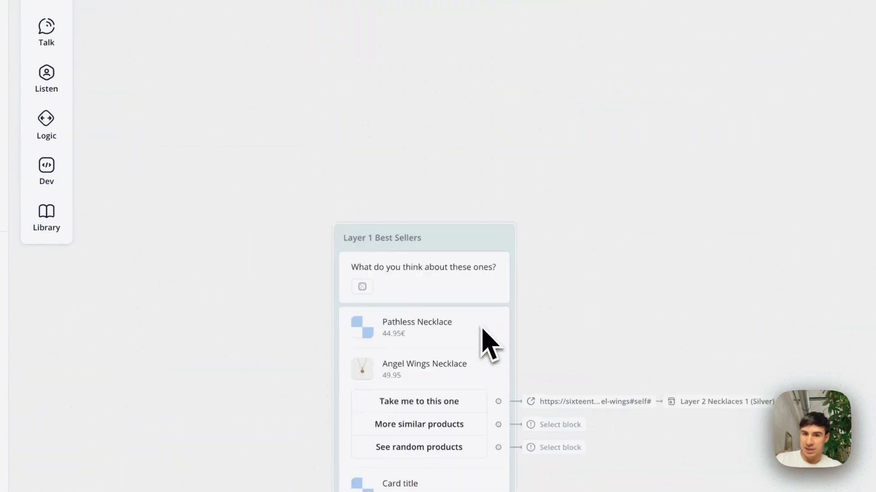
scroll(483, 330, "down", 5)
scroll(484, 330, "right", 5)
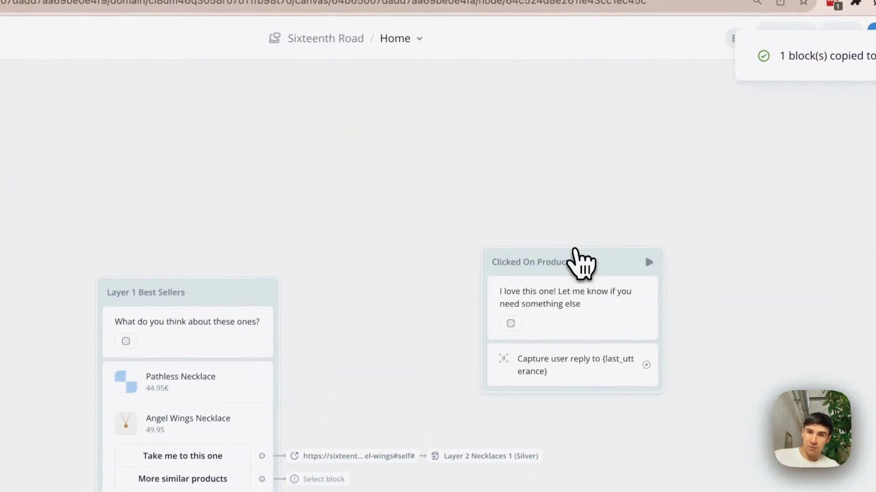
left_click_drag(575, 251, 518, 209)
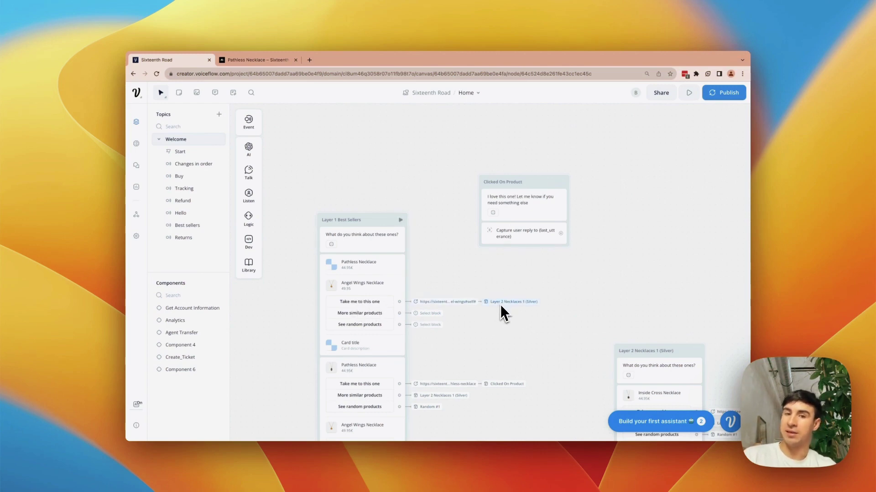
- Point the Angel Wings 'Take me to this one' Go to block at Clicked On Product
double_click(512, 182)
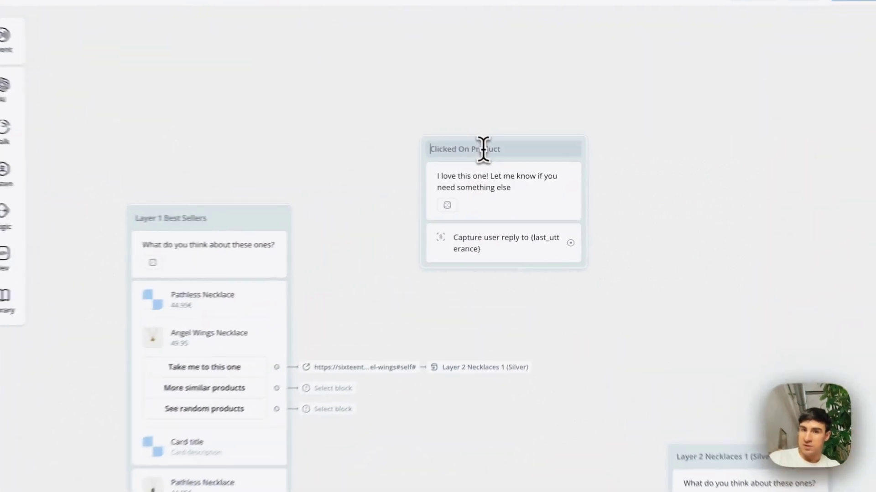
mouse_move(466, 379)
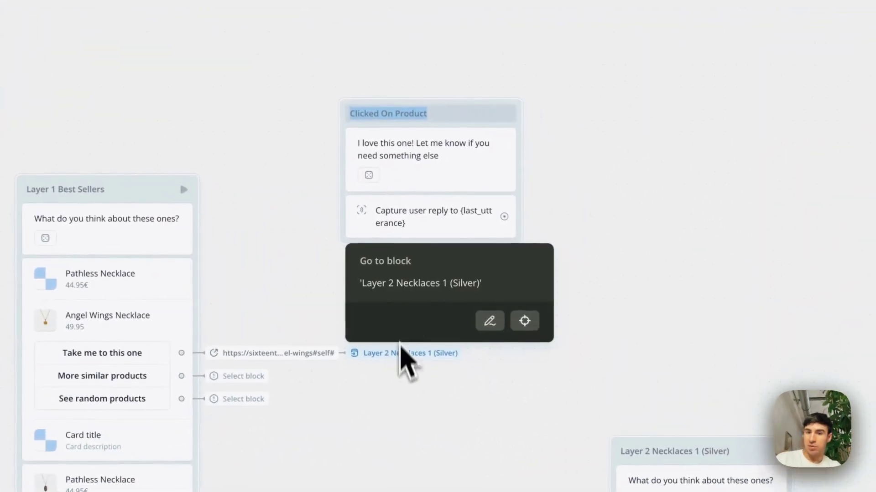
scroll(419, 282, "down", 4)
left_click(489, 321)
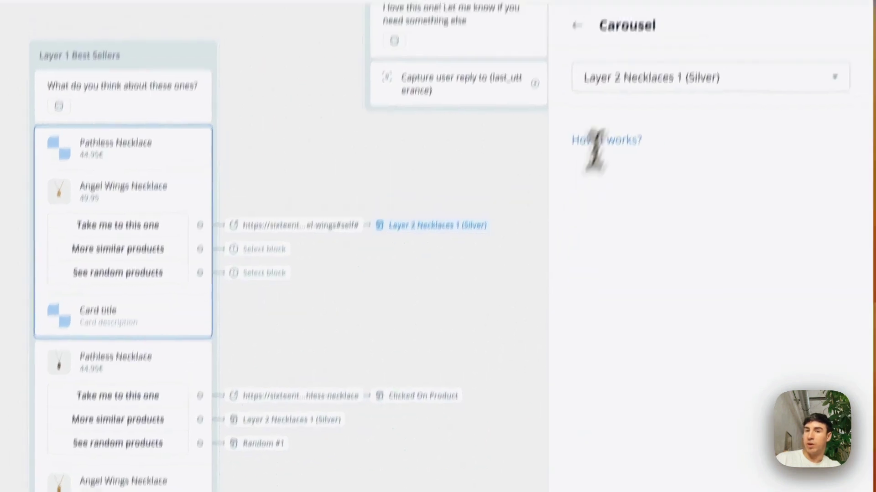
left_click(652, 79)
key("ctrl+c")
type("Clicked On Product")
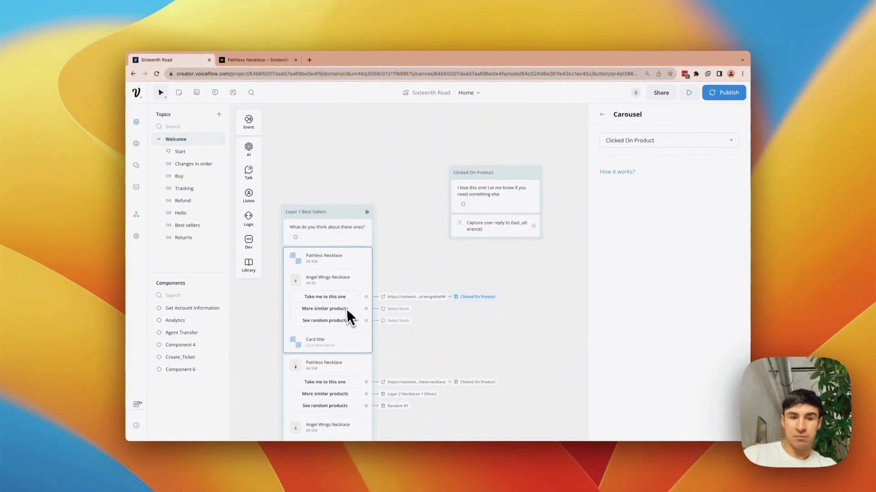
- Link the More similar products button to Layer 2 Necklaces 1 (Silver)
scroll(335, 314, "right", 5)
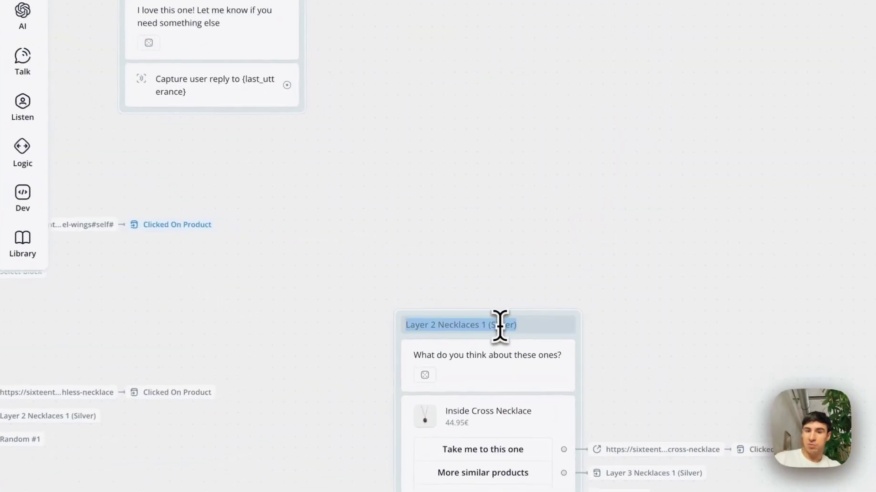
scroll(313, 245, "left", 5)
scroll(306, 237, "up", 1)
scroll(303, 230, "left", 2)
scroll(304, 230, "up", 1)
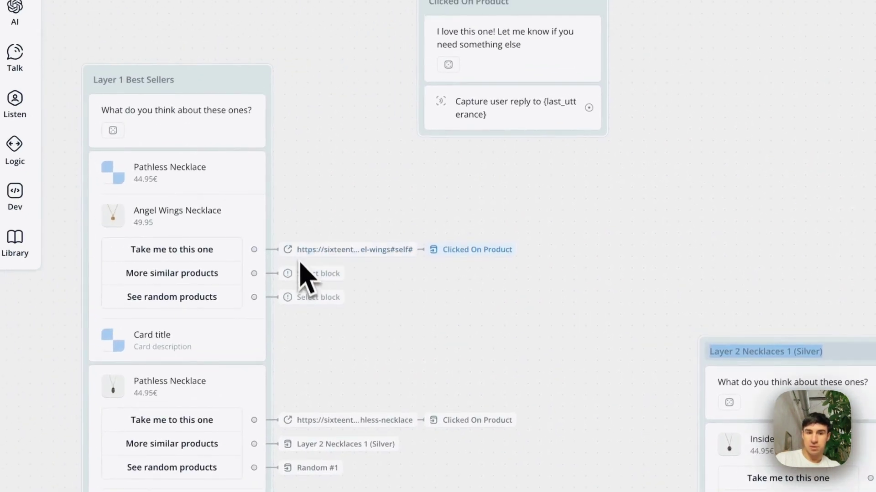
left_click(304, 274)
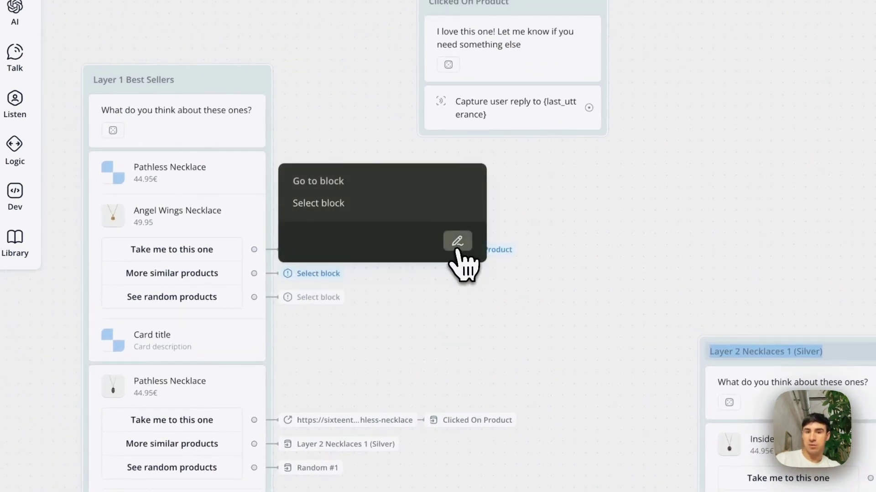
left_click(457, 242)
left_click(643, 137)
key("ctrl+v")
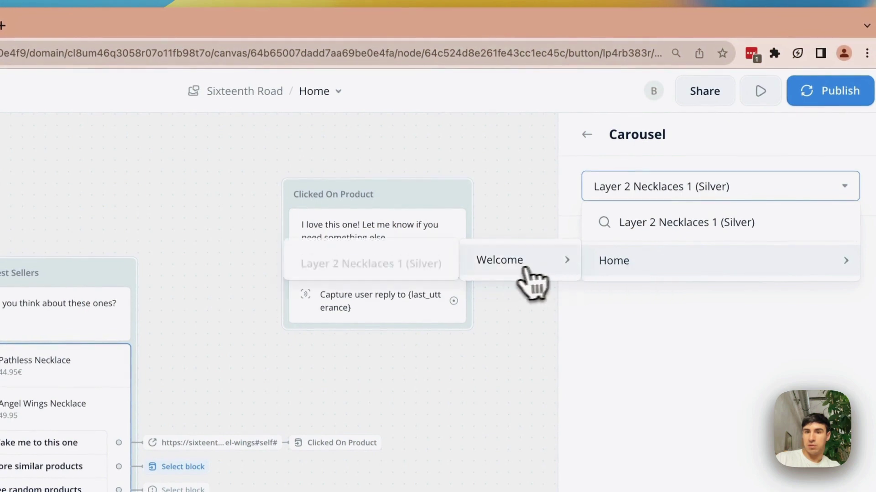
left_click(360, 261)
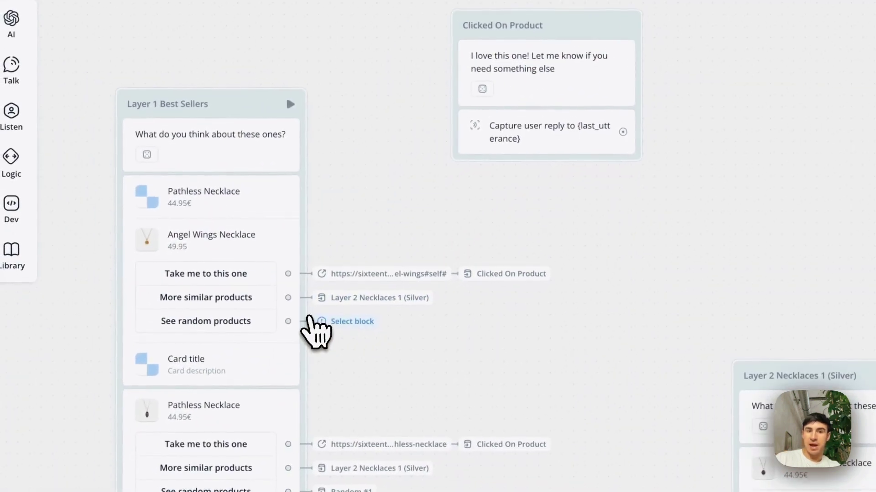
- Link the See random products button to the Random #1 block
left_click(353, 324)
scroll(612, 289, "right", 10)
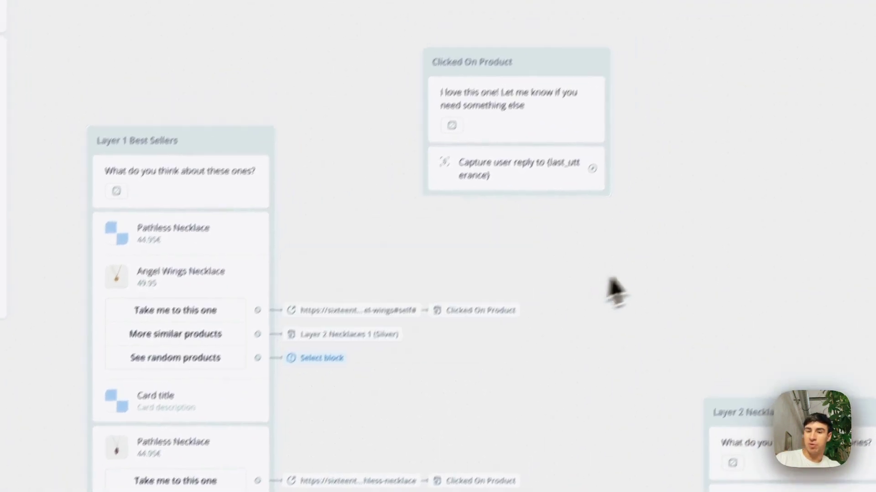
scroll(630, 308, "down", 5)
scroll(624, 311, "right", 15)
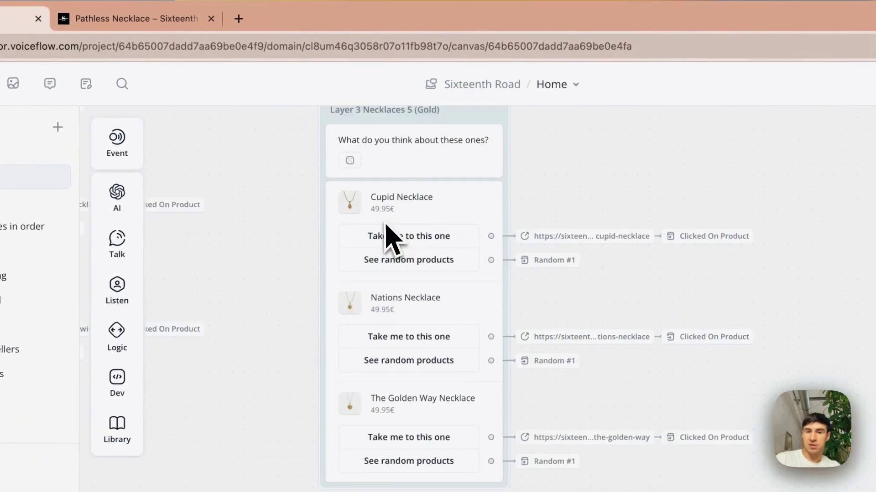
scroll(392, 237, "left", 10)
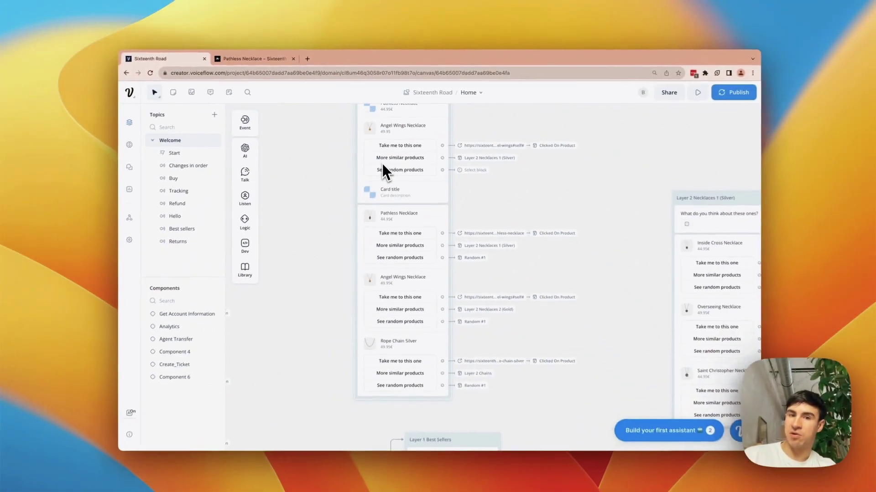
scroll(445, 188, "up", 5)
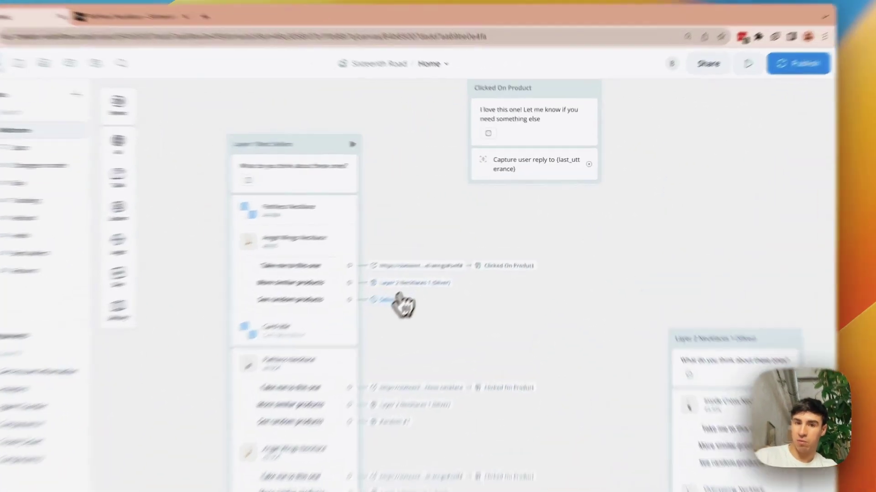
left_click(398, 300)
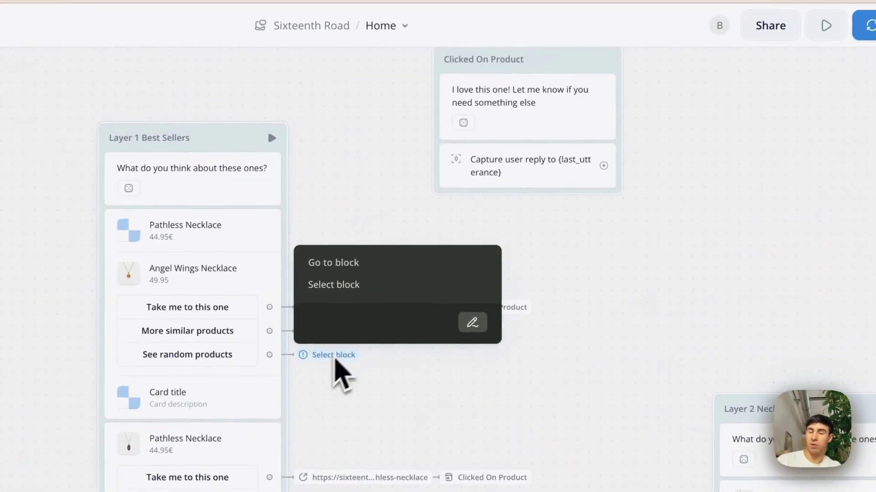
left_click(472, 322)
left_click(666, 124)
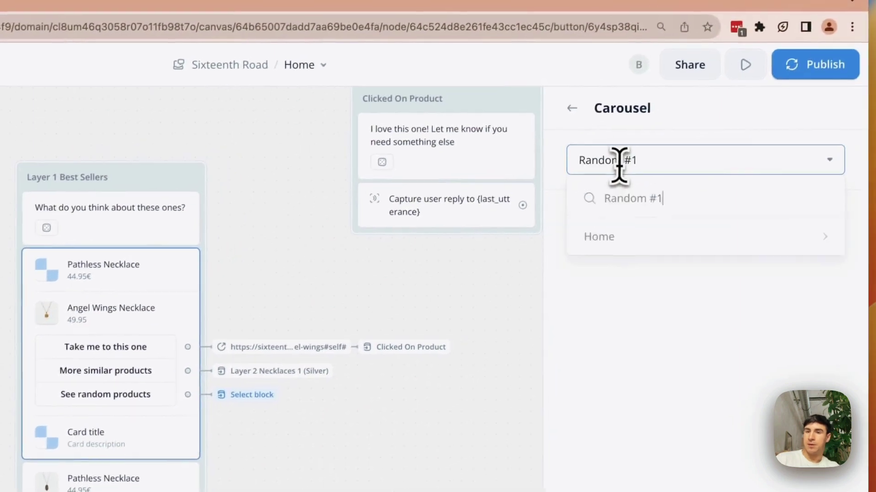
mouse_move(635, 246)
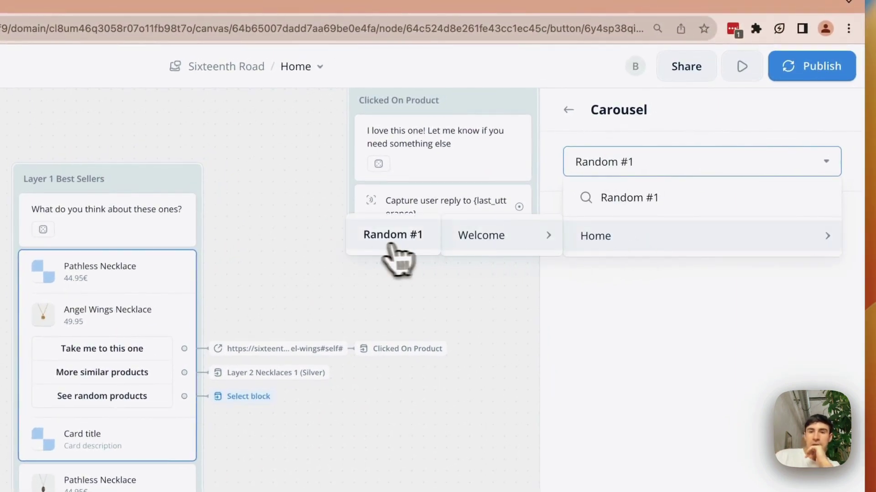
left_click(369, 242)
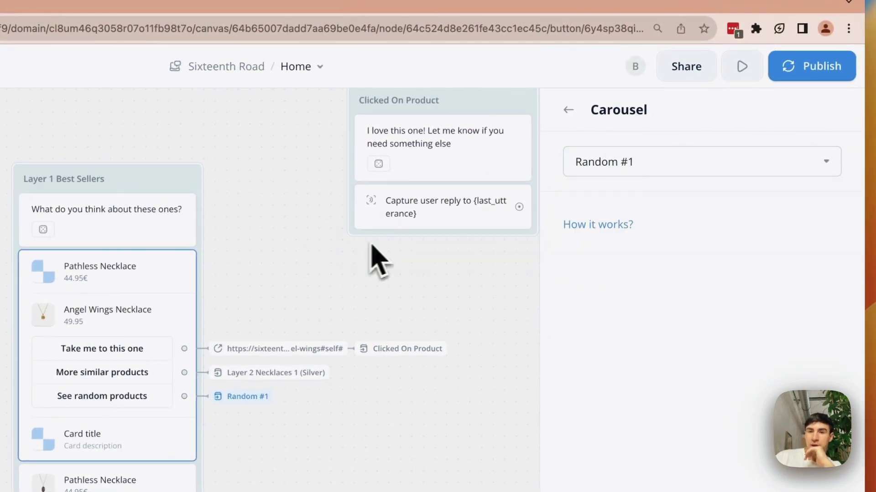
- Close the carousel settings and open the Layer 1 Best Sellers carousel
left_click(406, 415)
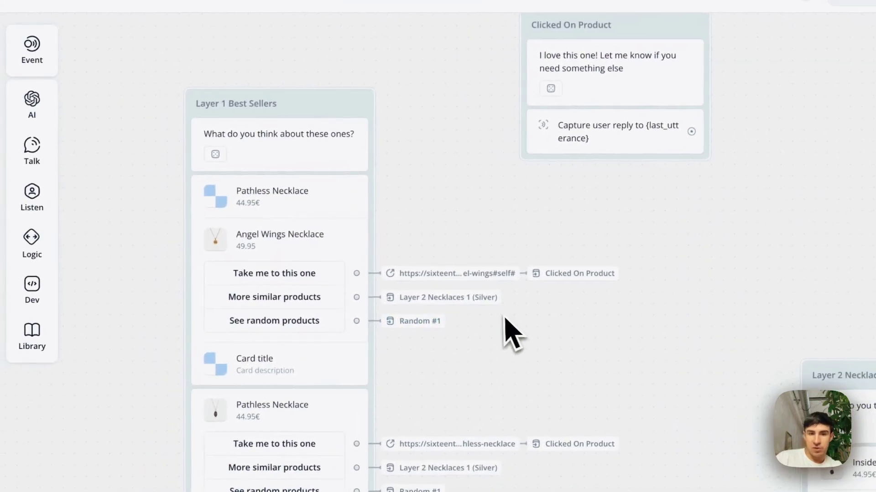
scroll(504, 333, "left", 2)
scroll(504, 333, "down", 3)
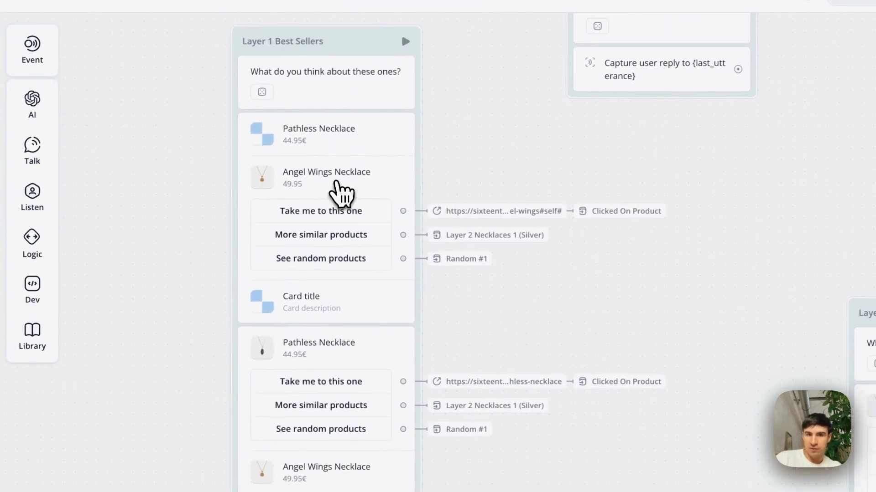
left_click(341, 194)
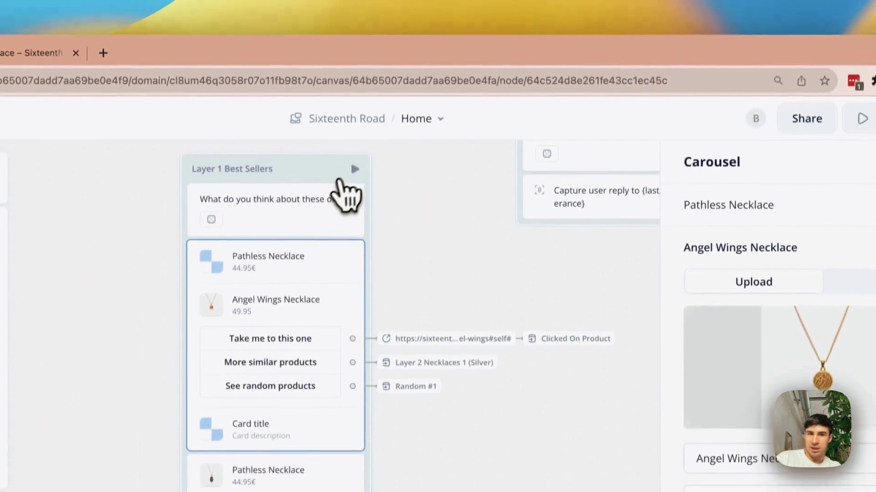
- Test from Layer 1 Best Sellers, then delete the extra product cards and the Pathless Necklace card
left_click(408, 41)
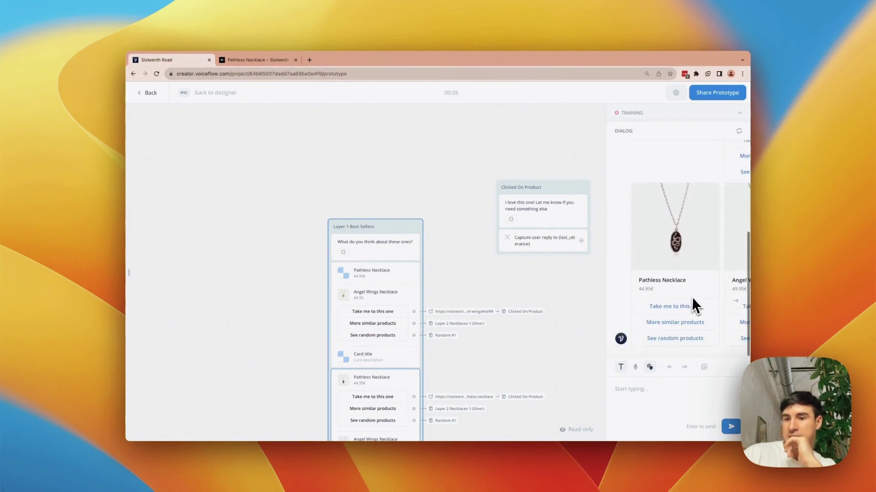
scroll(357, 309, "down", 5)
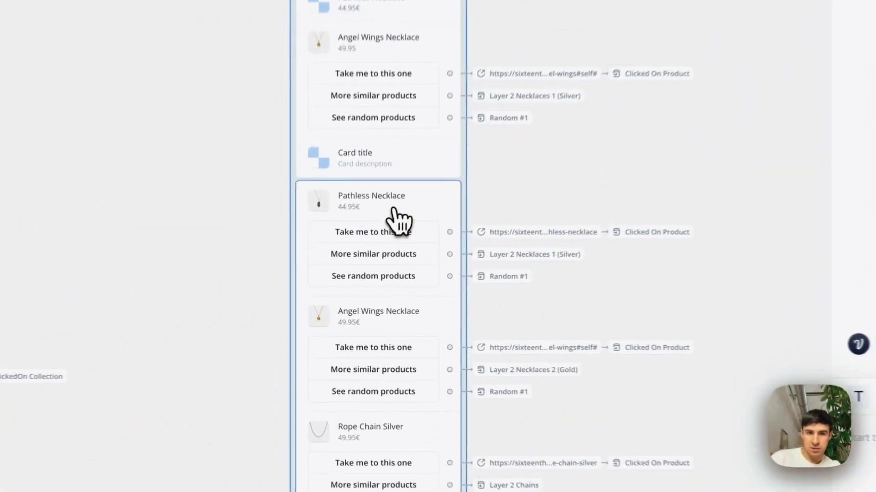
key("Escape")
right_click(372, 270)
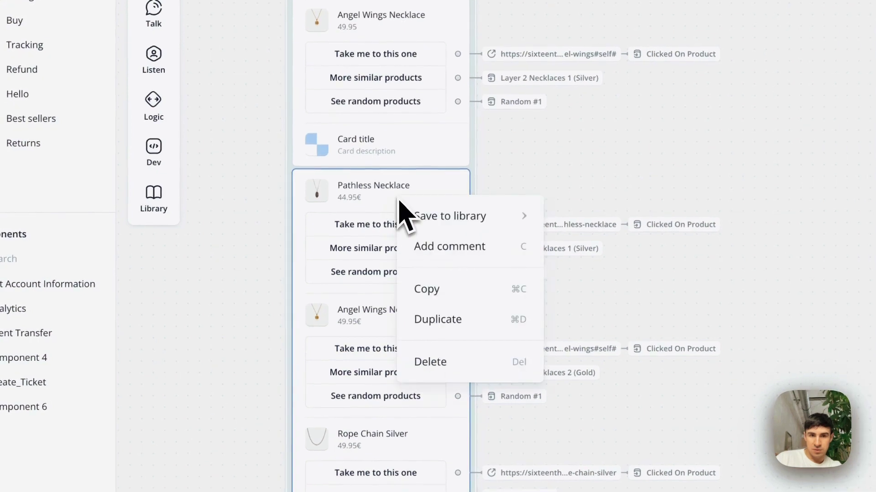
left_click(436, 354)
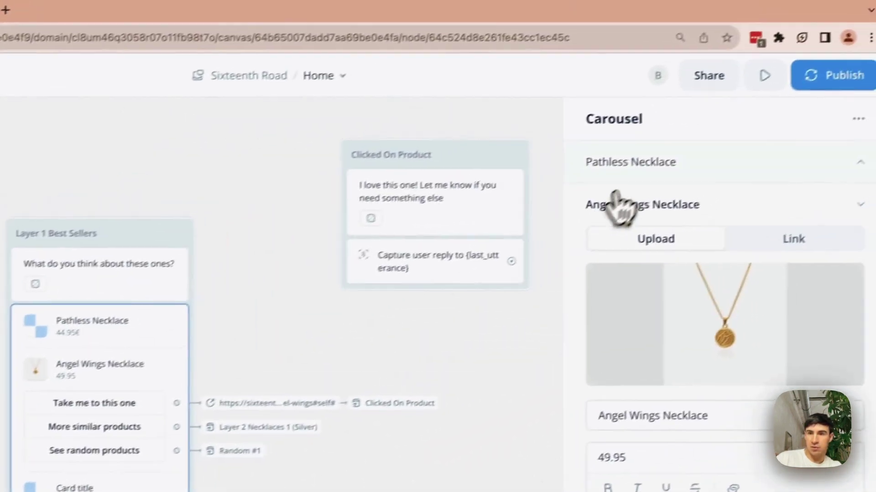
right_click(809, 92)
left_click(831, 143)
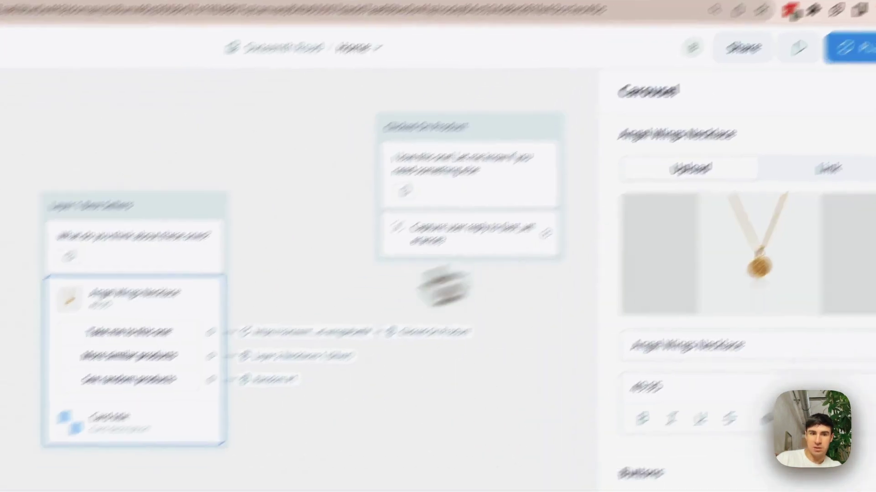
- Delete the empty Card 2 and start a test chat from Layer 1 Best Sellers
right_click(648, 334)
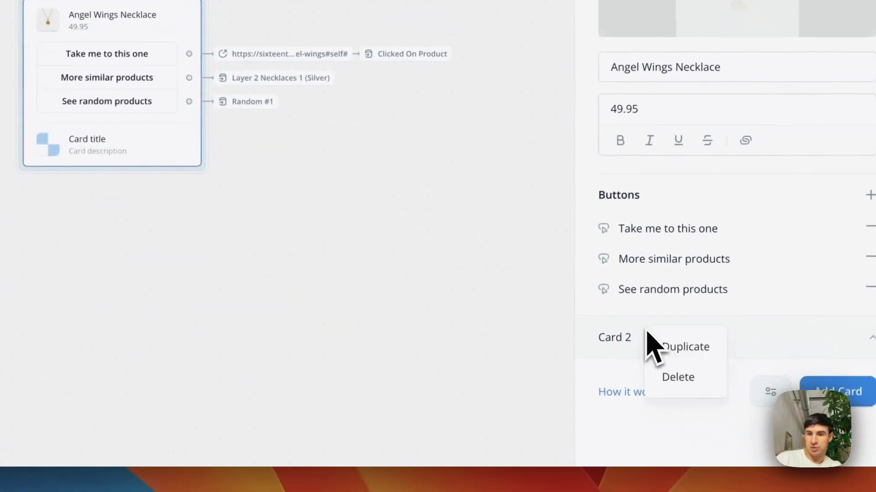
left_click(544, 303)
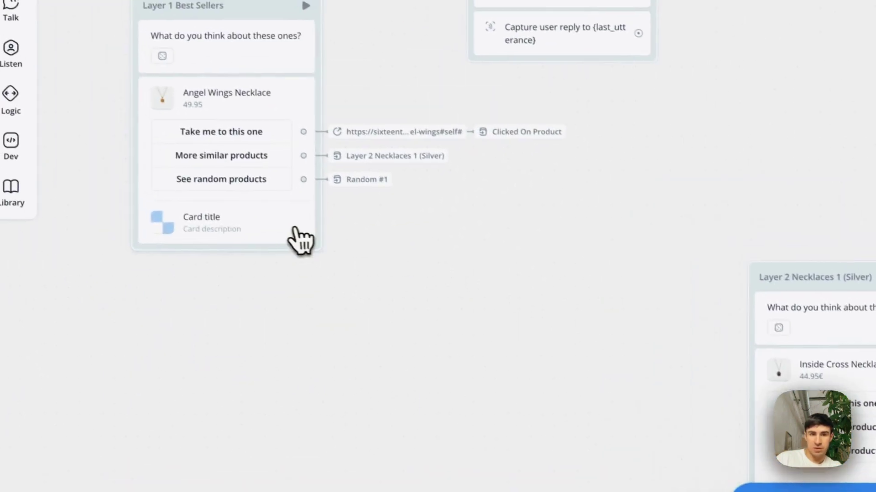
left_click(301, 240)
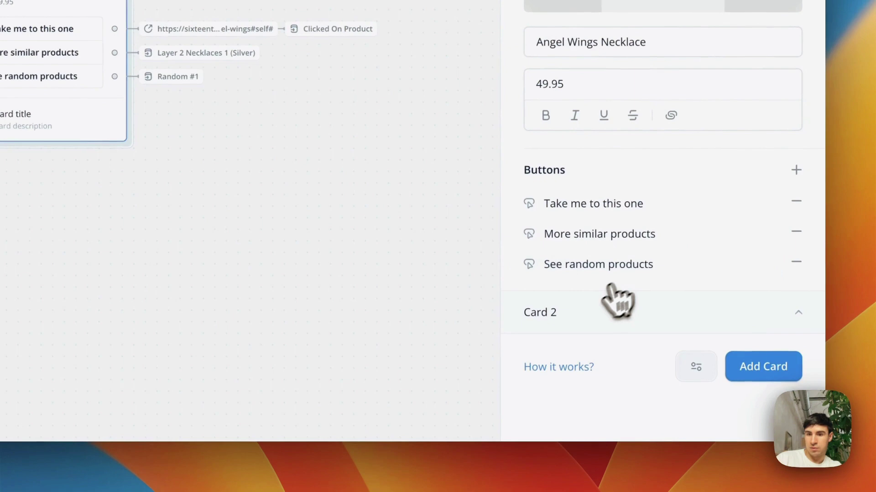
right_click(583, 315)
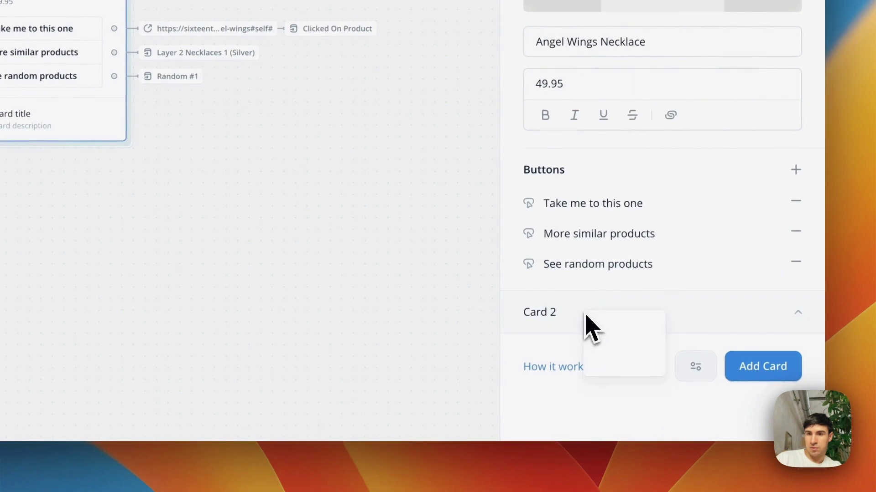
left_click(595, 360)
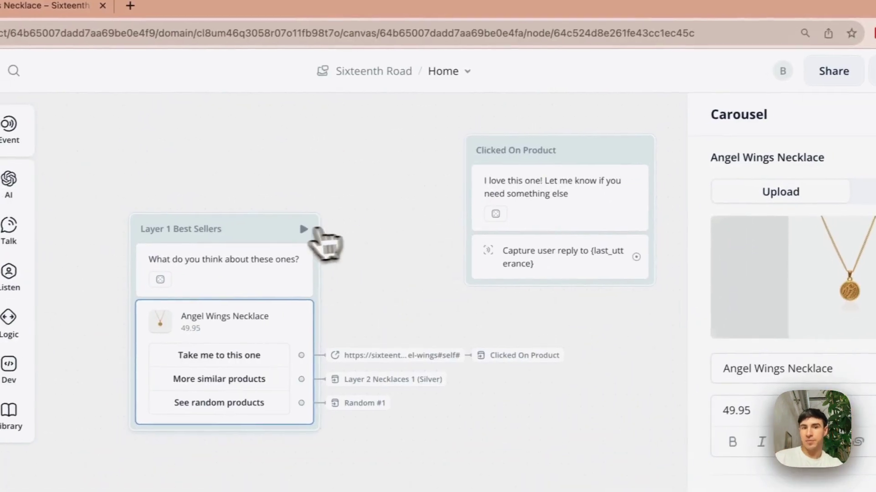
left_click(375, 133)
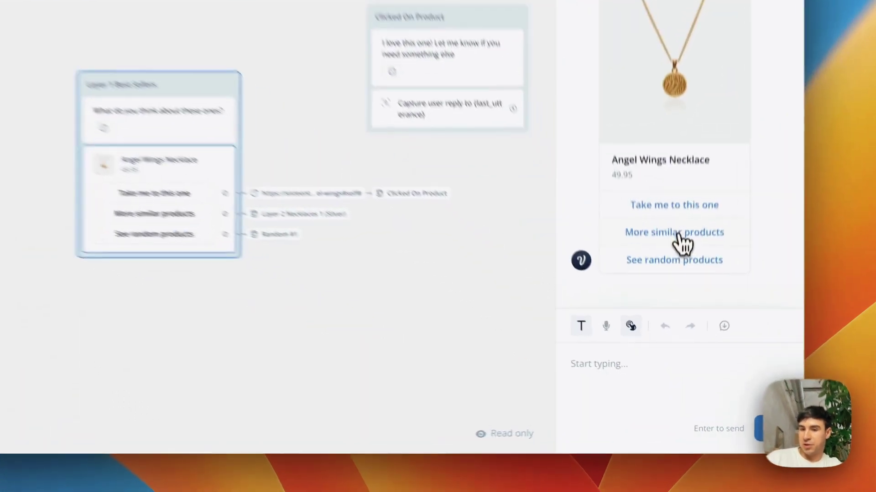
- In the test chat, try More similar products and See random products, open Angel Wings Necklace's page, and return
left_click(684, 313)
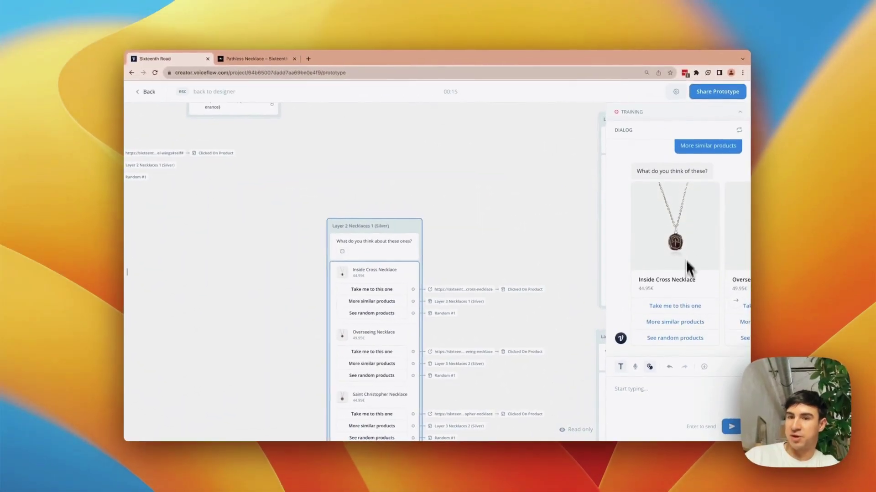
scroll(677, 202, "up", 5)
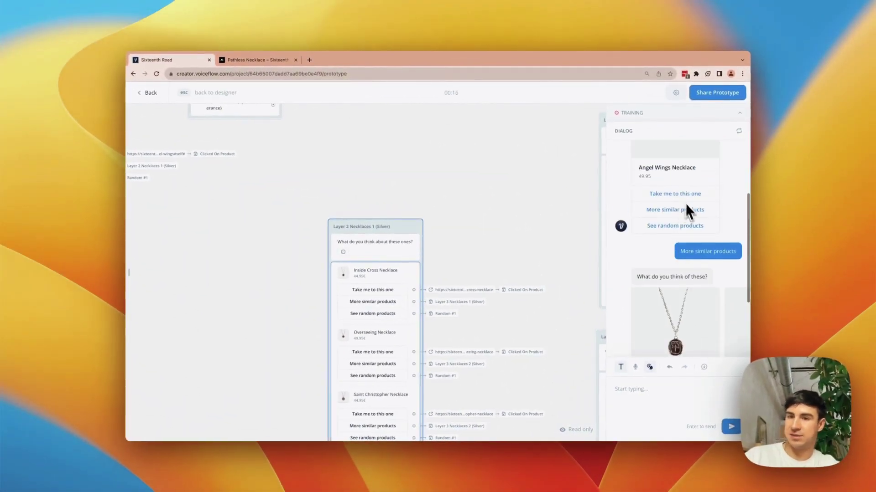
scroll(684, 238, "down", 4)
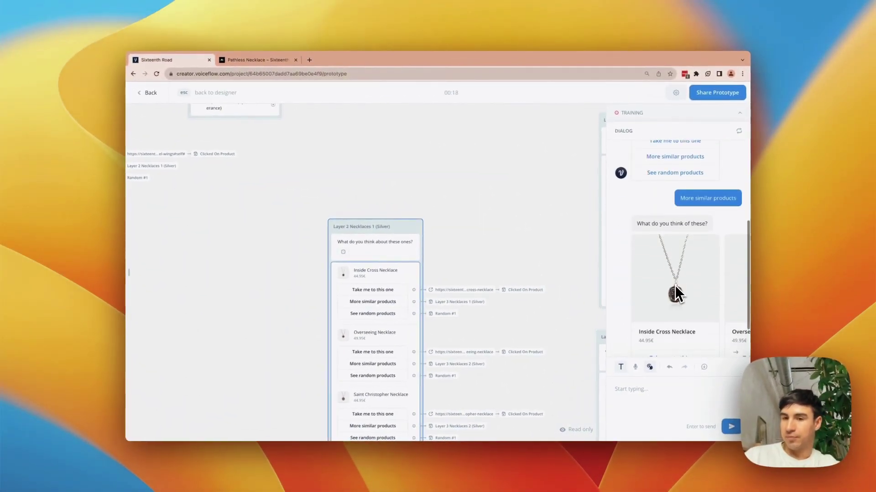
scroll(675, 285, "up", 4)
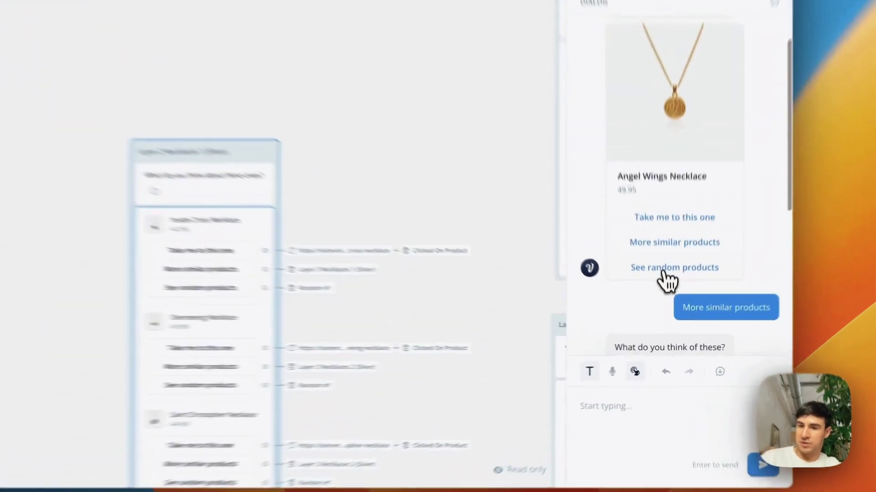
left_click(677, 301)
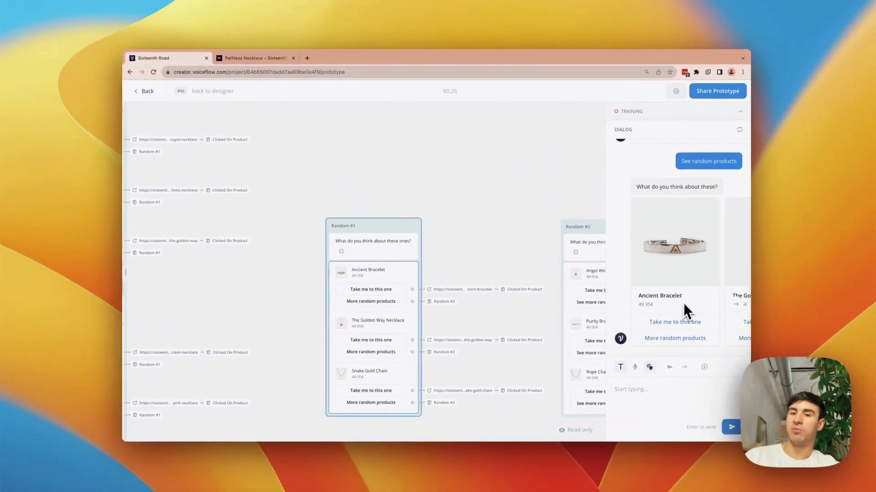
scroll(684, 306, "up", 10)
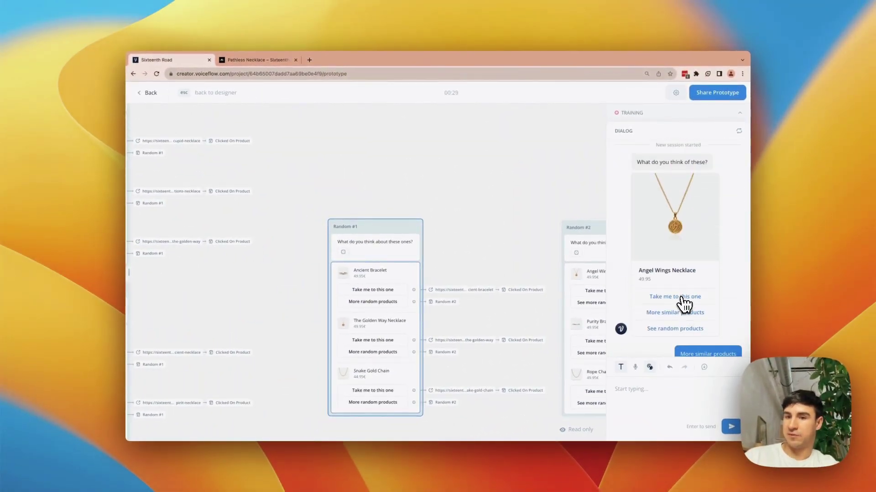
left_click(682, 298)
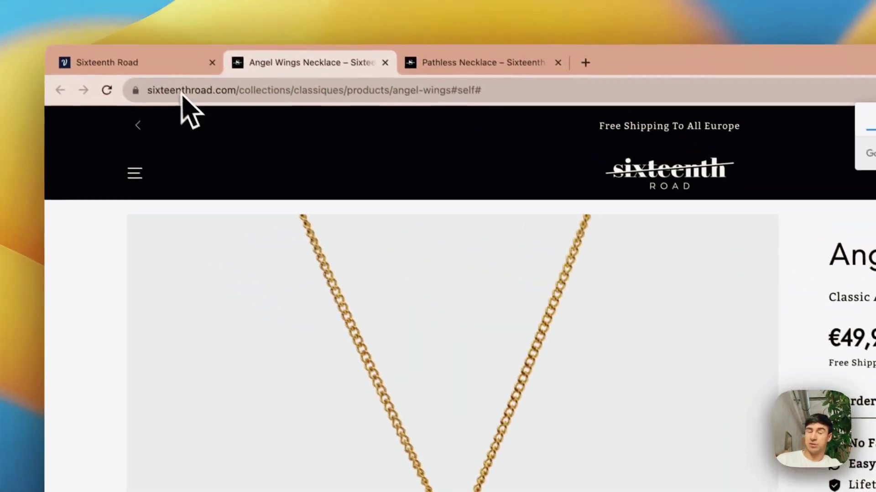
left_click(136, 63)
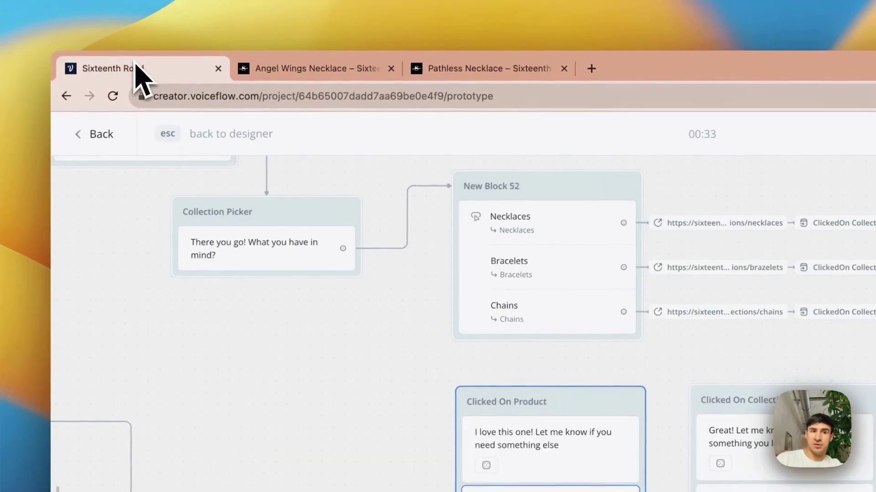
scroll(729, 374, "up", 15)
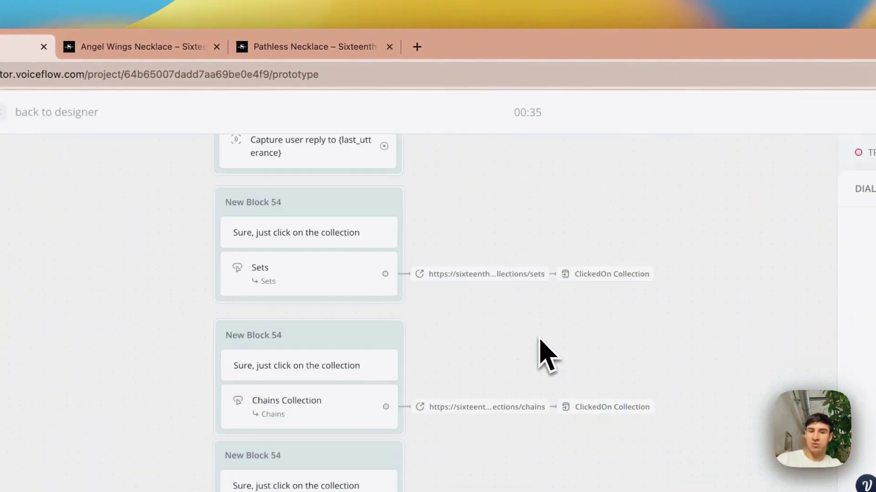
scroll(539, 338, "up", 3)
scroll(539, 339, "right", 7)
scroll(539, 338, "down", 6)
scroll(539, 338, "up", 3)
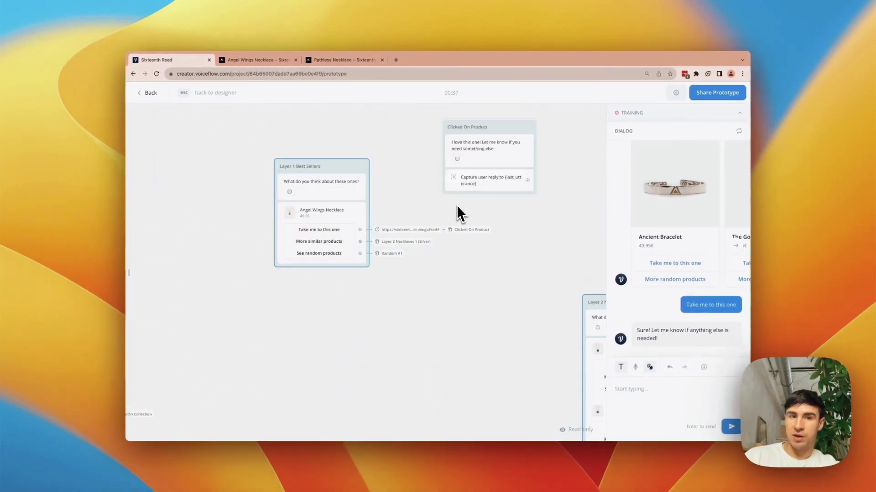
scroll(457, 208, "up", 3)
scroll(457, 207, "down", 8)
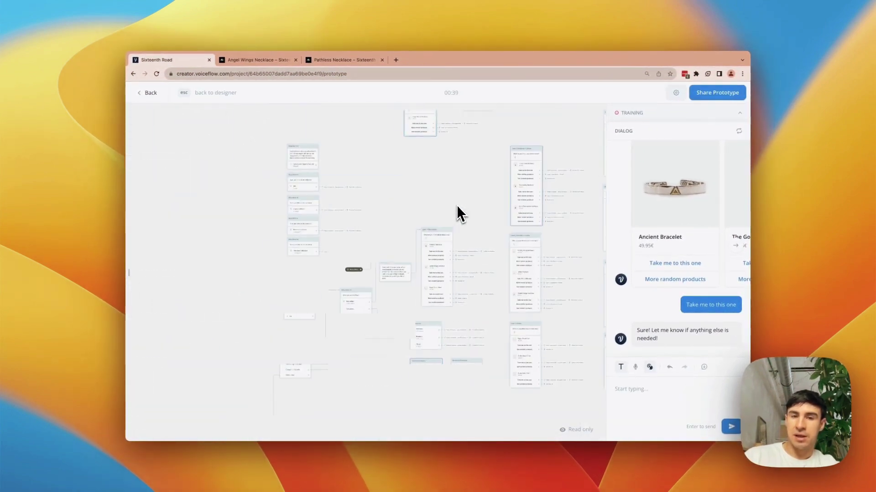
scroll(456, 208, "up", 8)
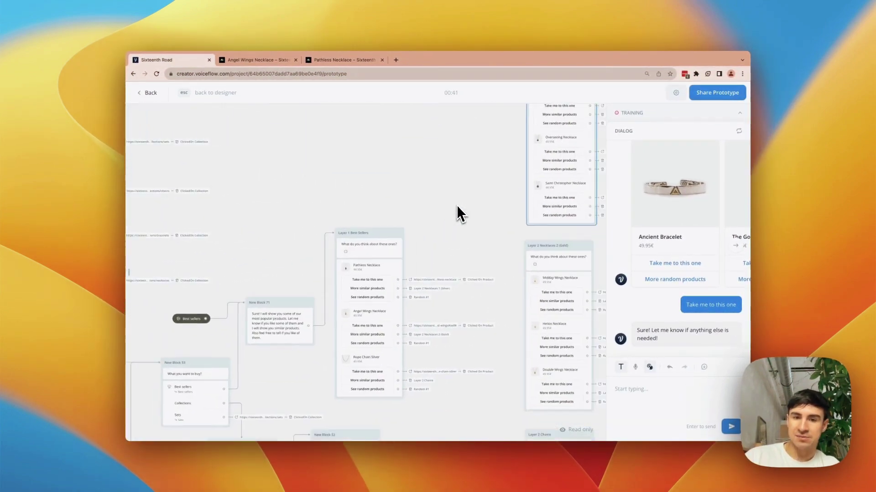
scroll(457, 208, "down", 3)
scroll(457, 207, "right", 3)
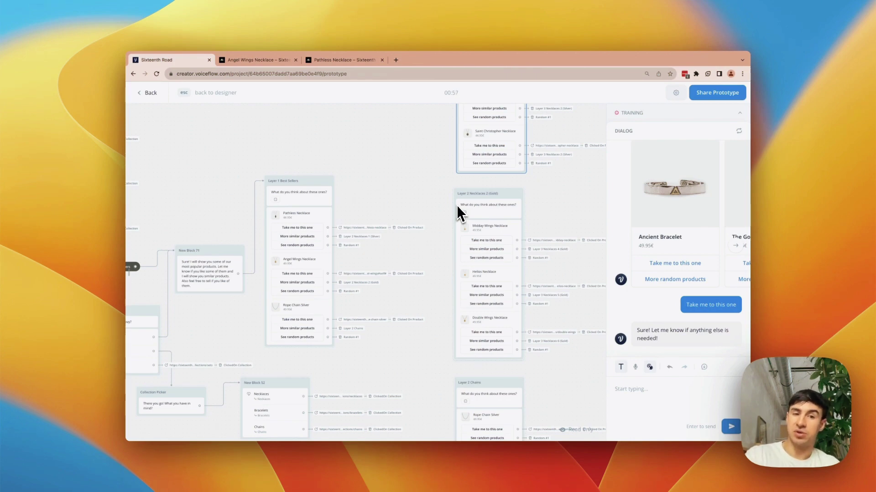
scroll(456, 204, "up", 3)
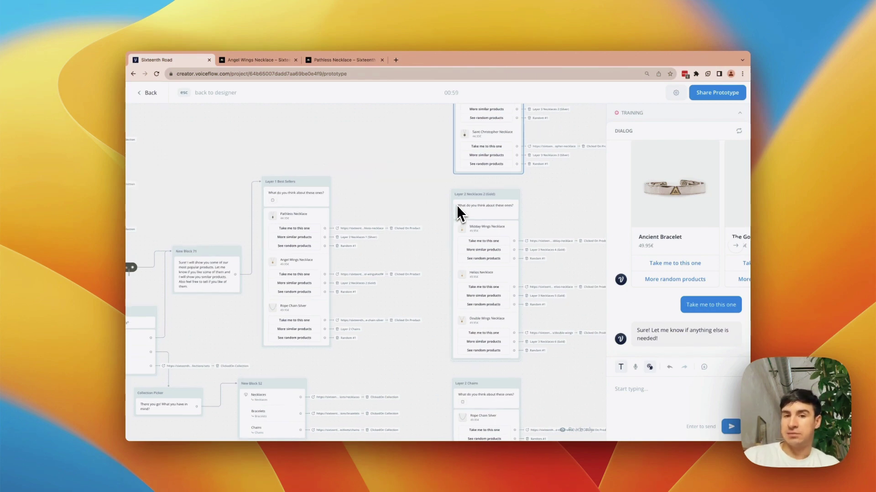
scroll(456, 204, "left", 8)
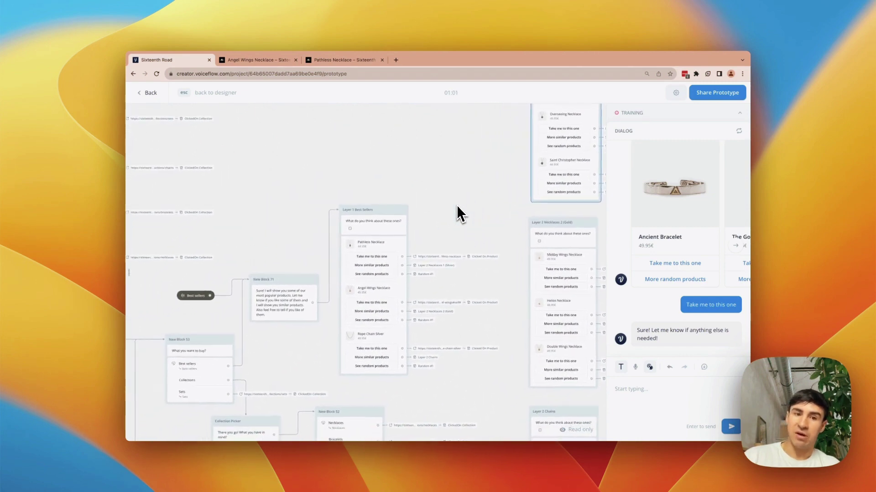
scroll(456, 204, "down", 1)
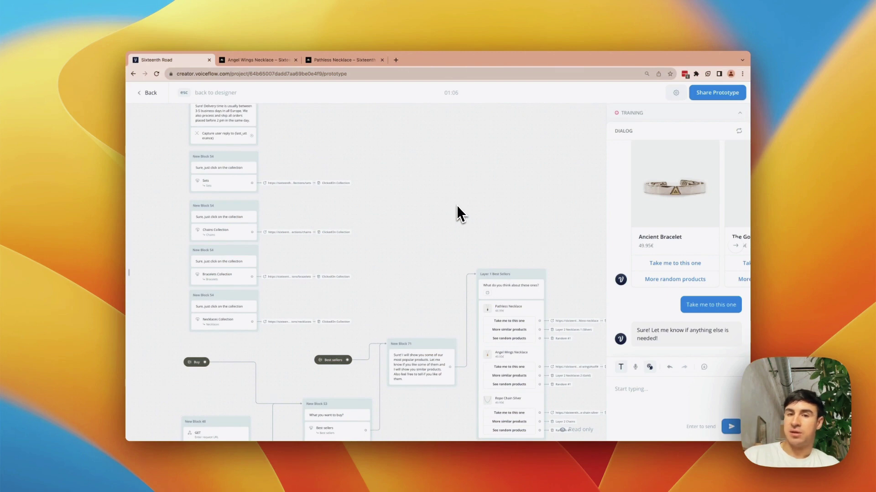
scroll(457, 207, "up", 1)
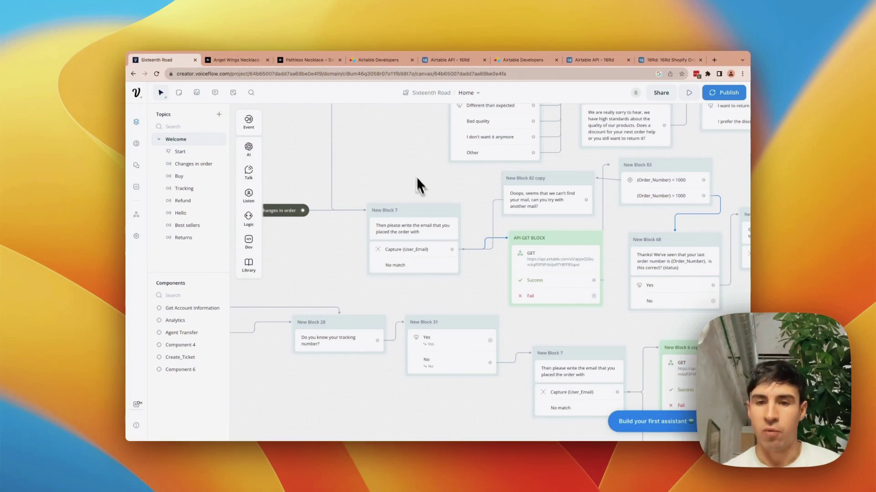
- Pan the canvas to the Changes in order email capture and the Airtable API GET BLOCK
scroll(395, 175, "up", 10)
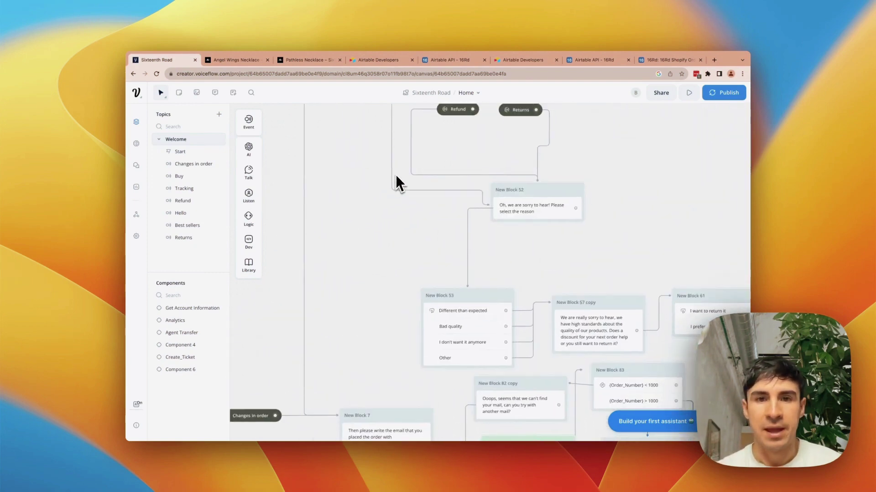
scroll(458, 174, "down", 8)
scroll(458, 174, "left", 6)
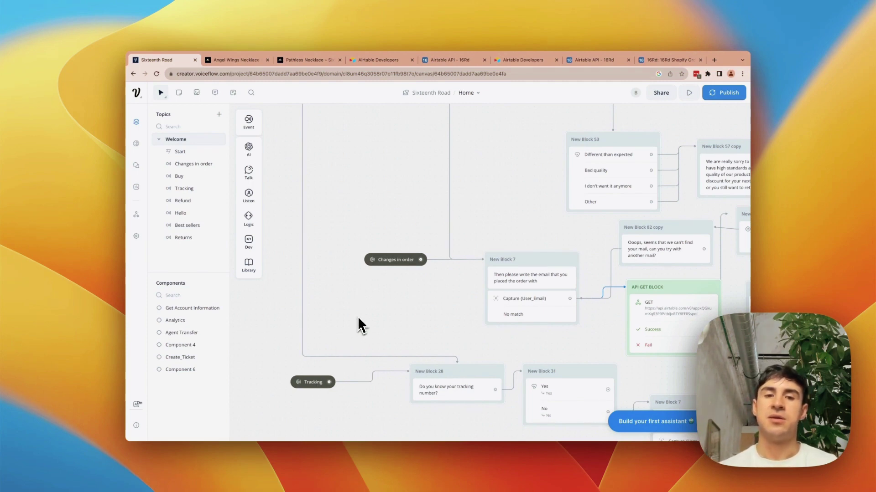
scroll(531, 289, "right", 8)
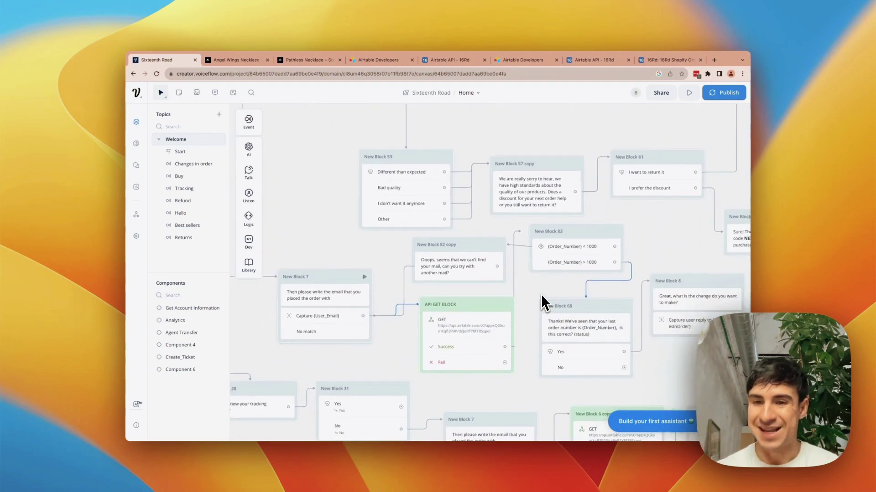
scroll(541, 294, "right", 4)
scroll(541, 294, "down", 2)
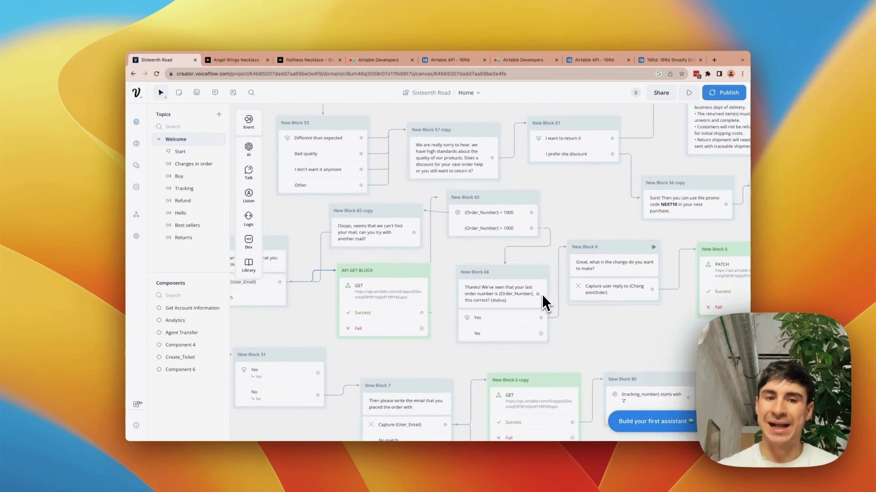
scroll(542, 294, "right", 3)
scroll(542, 294, "up", 1)
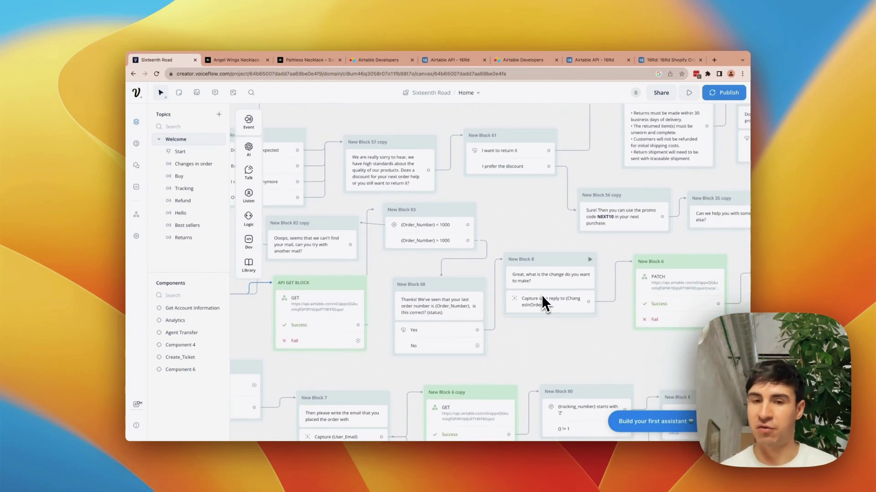
scroll(540, 294, "left", 10)
scroll(541, 295, "down", 1)
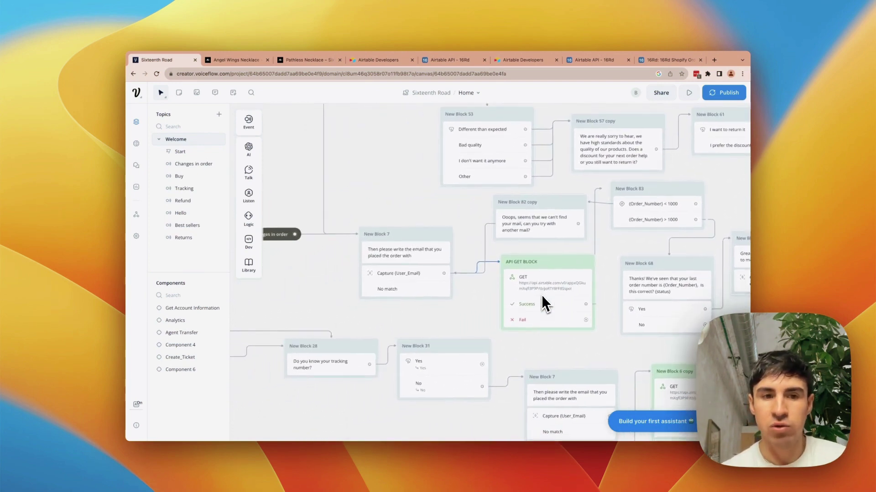
scroll(541, 295, "left", 1)
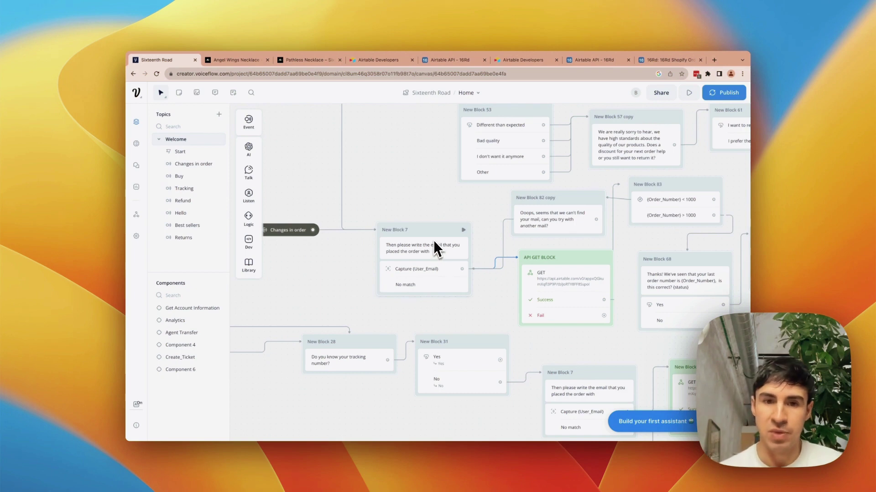
scroll(433, 239, "right", 2)
scroll(434, 242, "right", 5)
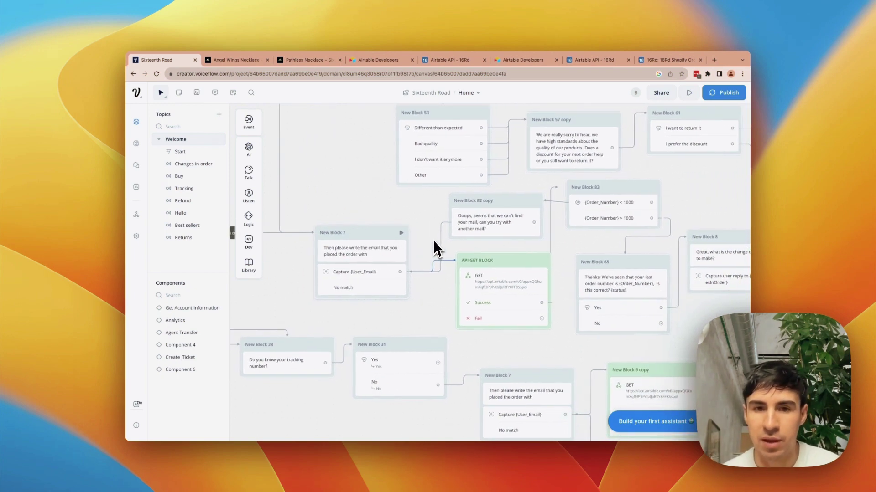
scroll(434, 240, "left", 2)
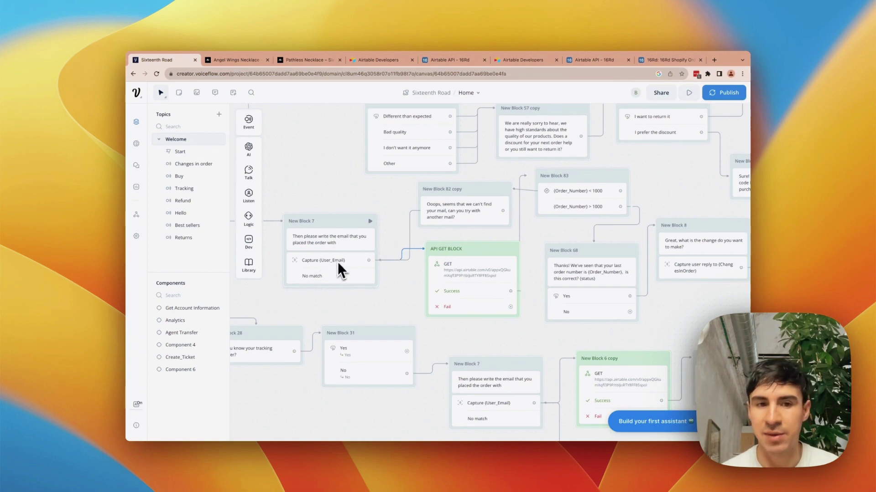
mouse_move(248, 206)
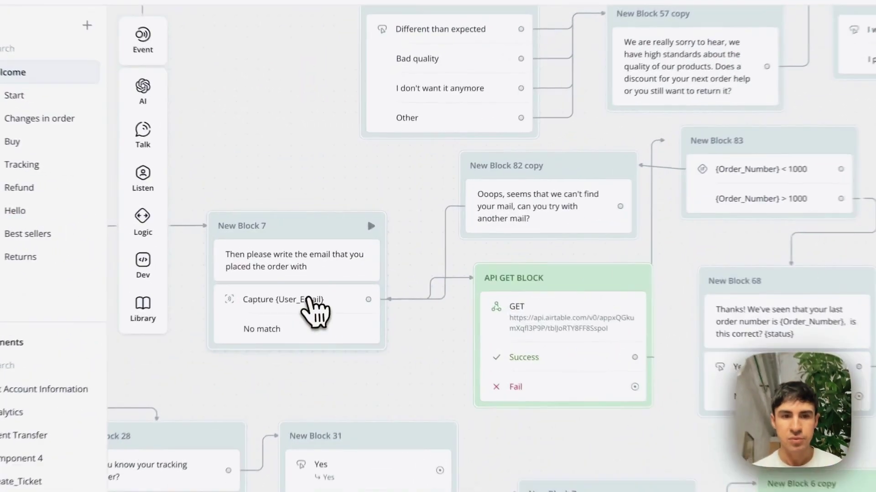
left_click(335, 262)
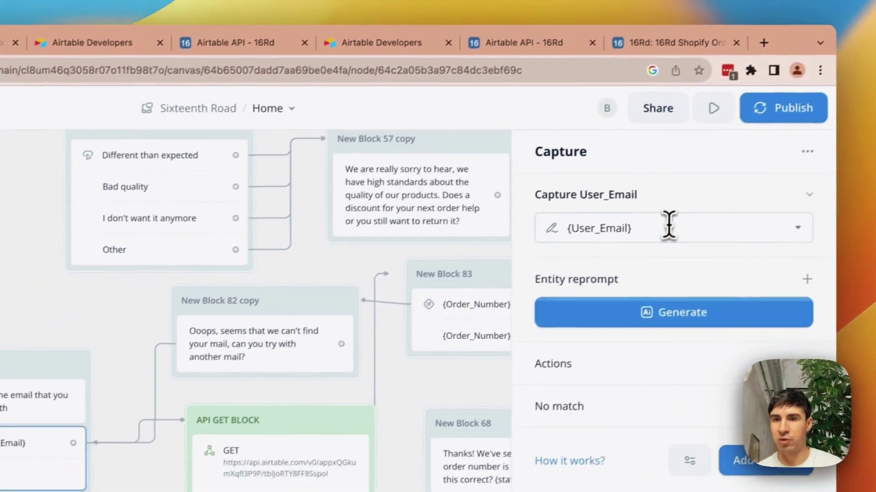
left_click(668, 226)
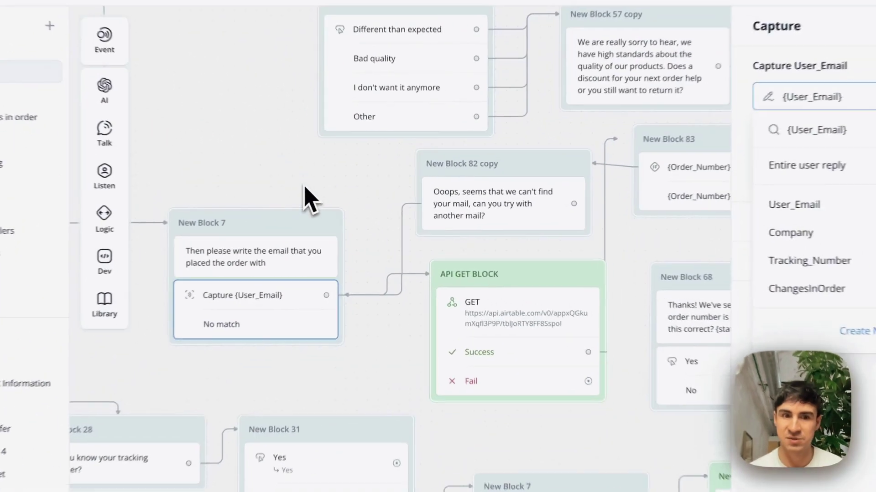
scroll(429, 315, "down", 1)
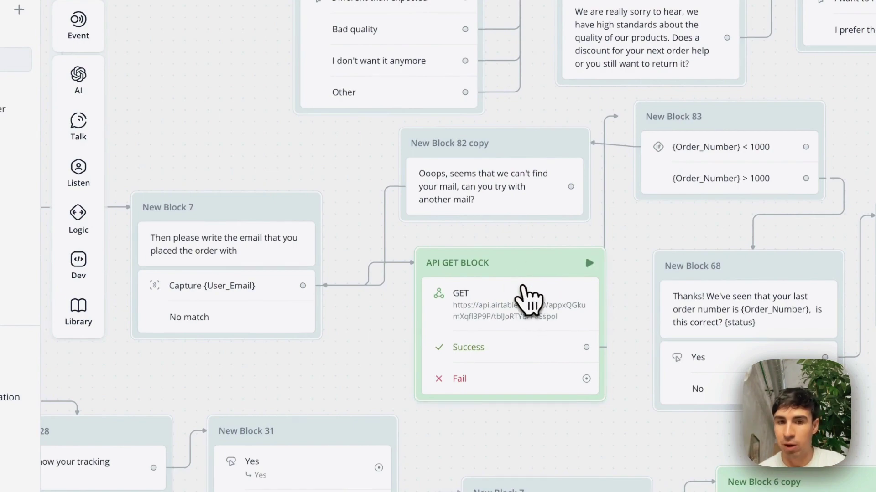
left_click(519, 276)
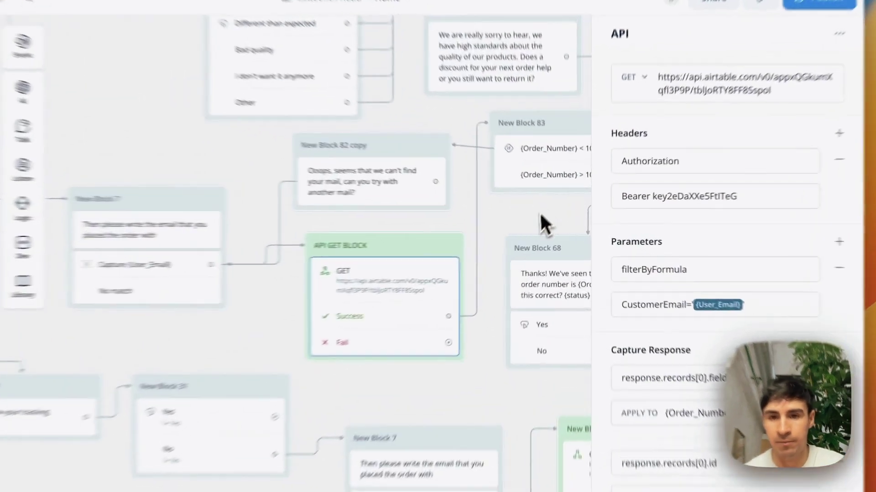
left_click(554, 224)
scroll(551, 230, "right", 2)
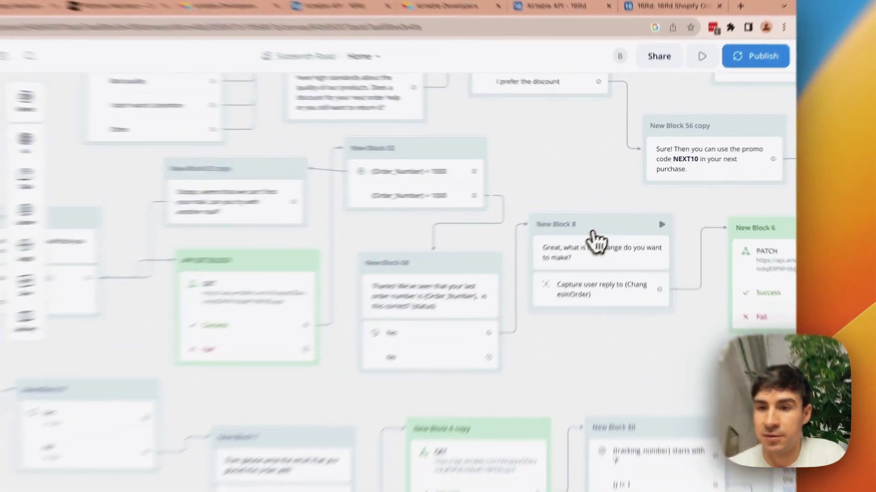
- Review New Block 8's question message and its reply capture step
left_click(589, 221)
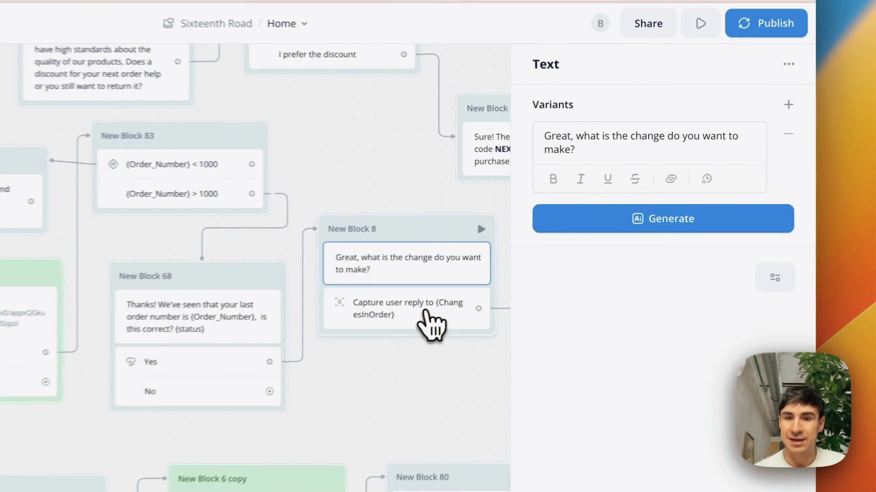
left_click(539, 249)
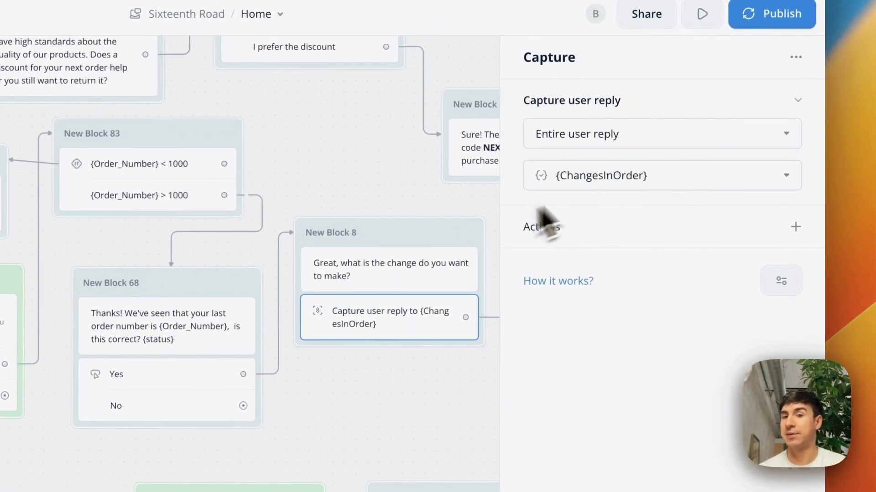
left_click(365, 212)
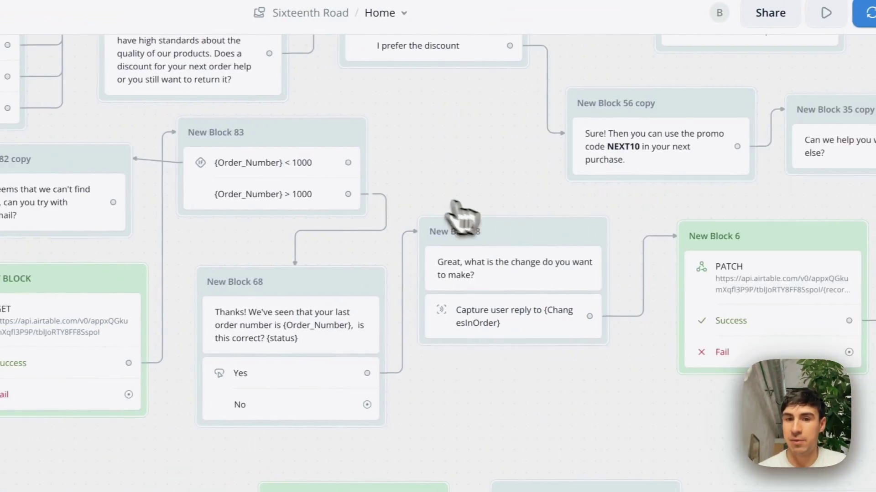
scroll(347, 219, "right", 5)
scroll(347, 219, "down", 1)
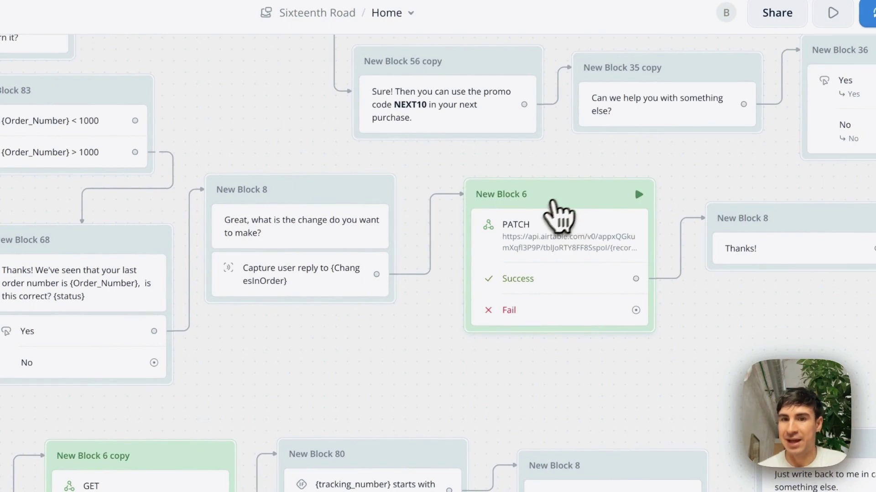
- Inspect the PATCH request settings and the ChangesInOrder capture, then show the Airtable orders table
left_click(566, 201)
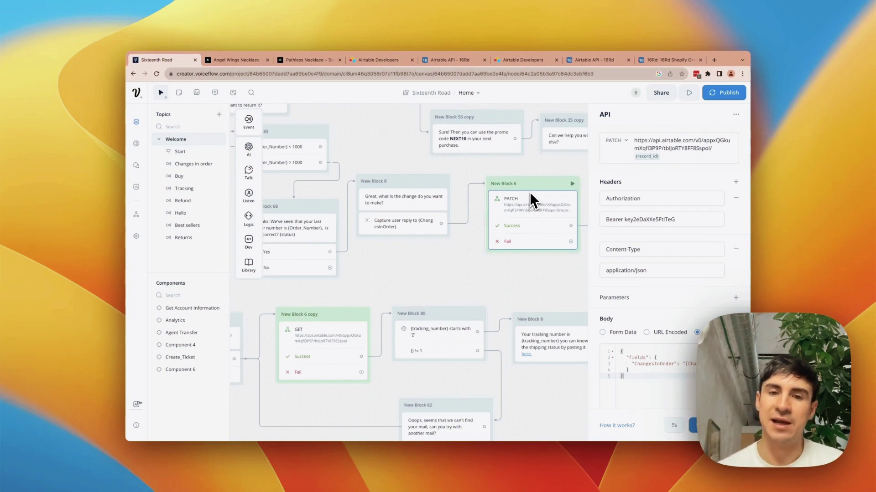
scroll(401, 230, "left", 10)
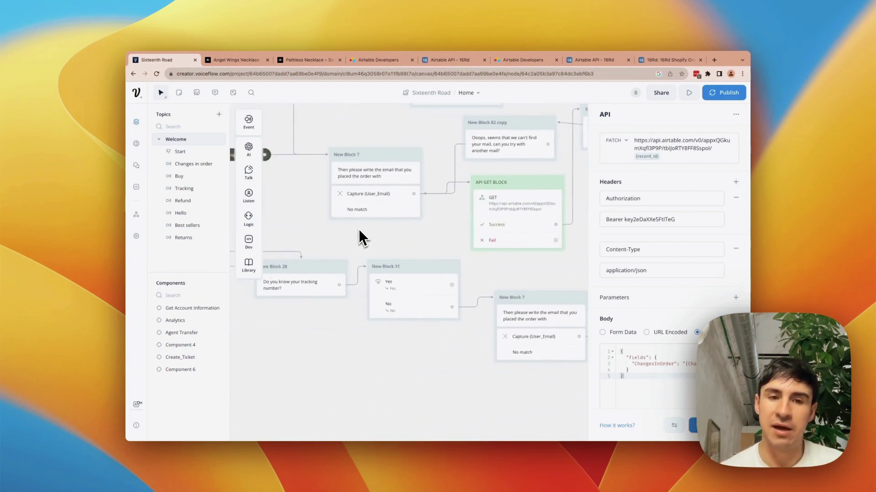
scroll(413, 194, "right", 5)
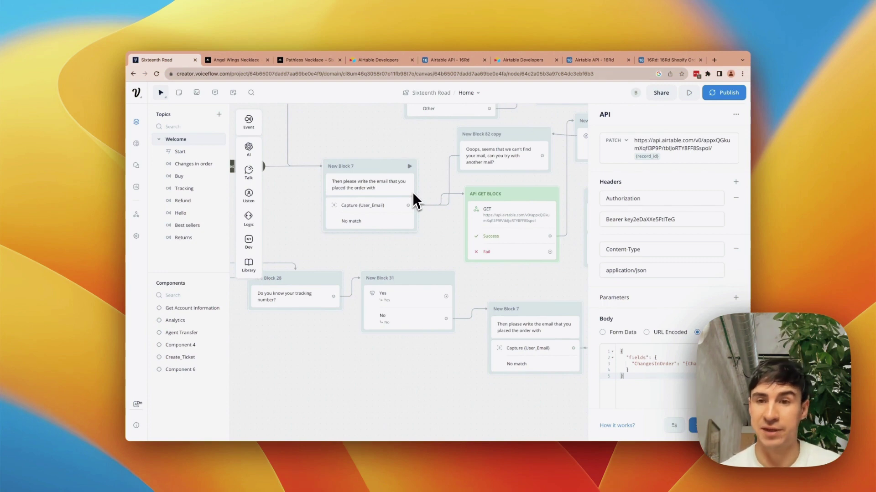
scroll(412, 193, "right", 10)
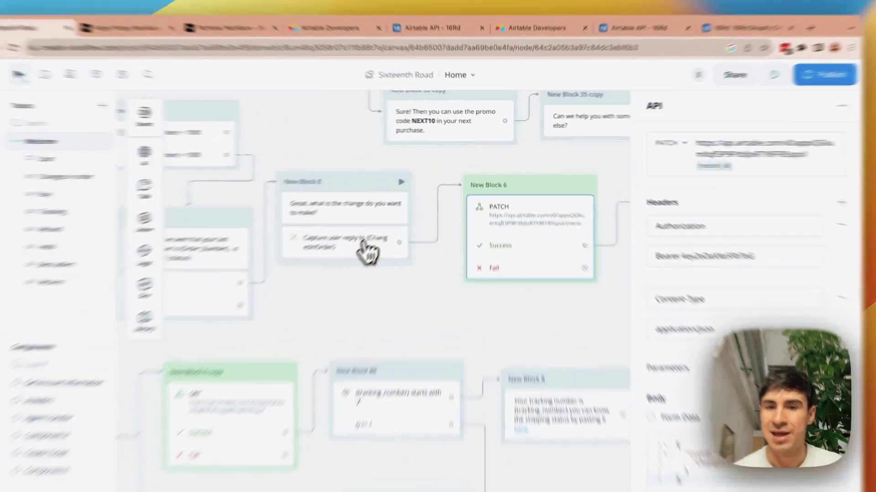
left_click(400, 208)
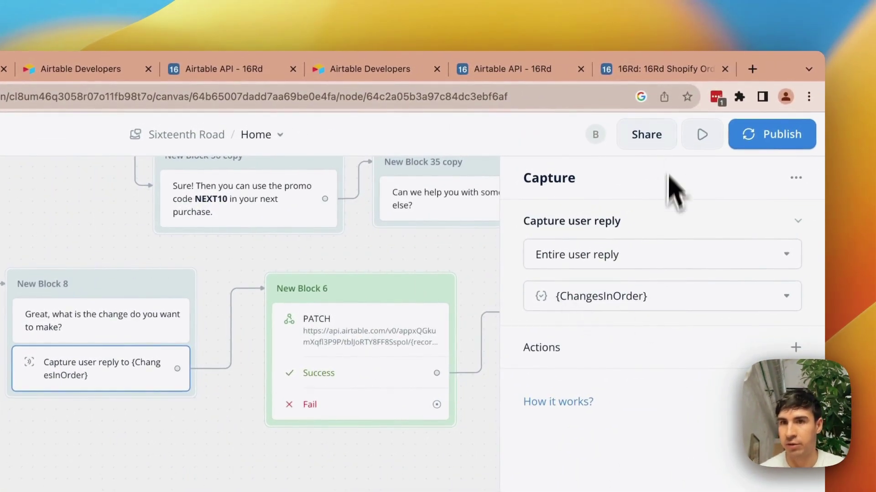
left_click(646, 70)
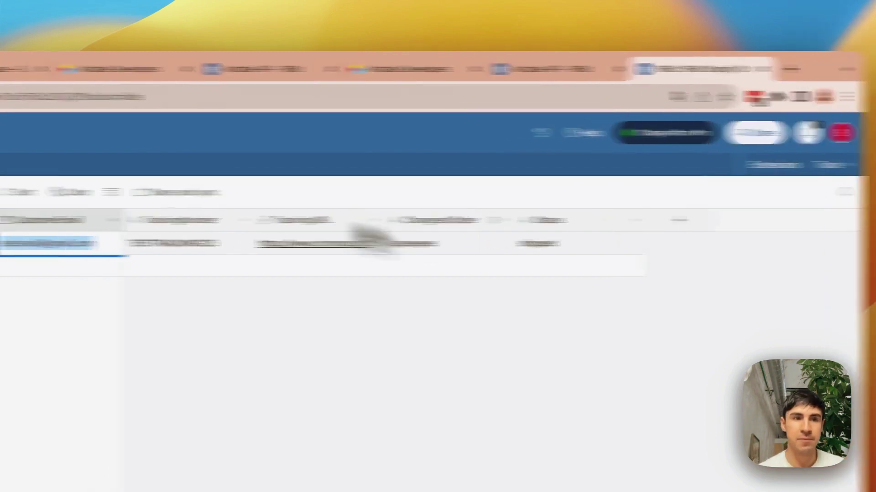
- Return to the Sixteenth Road chatbot canvas and pan over to New Block 7
left_click(94, 70)
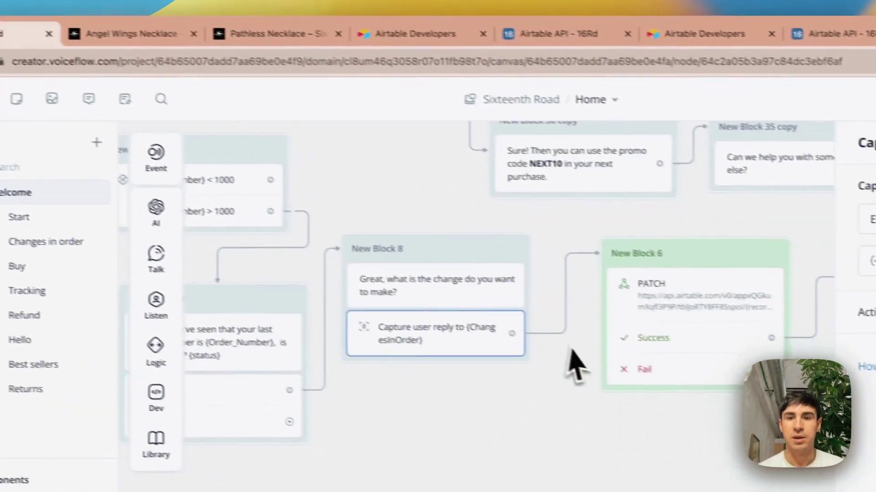
scroll(718, 384, "right", 2)
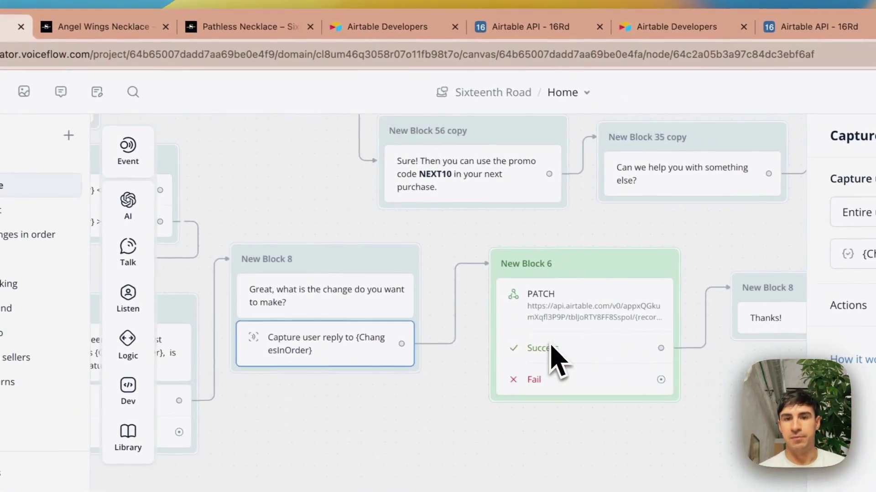
scroll(718, 385, "left", 2)
scroll(718, 384, "right", 5)
scroll(513, 294, "right", 3)
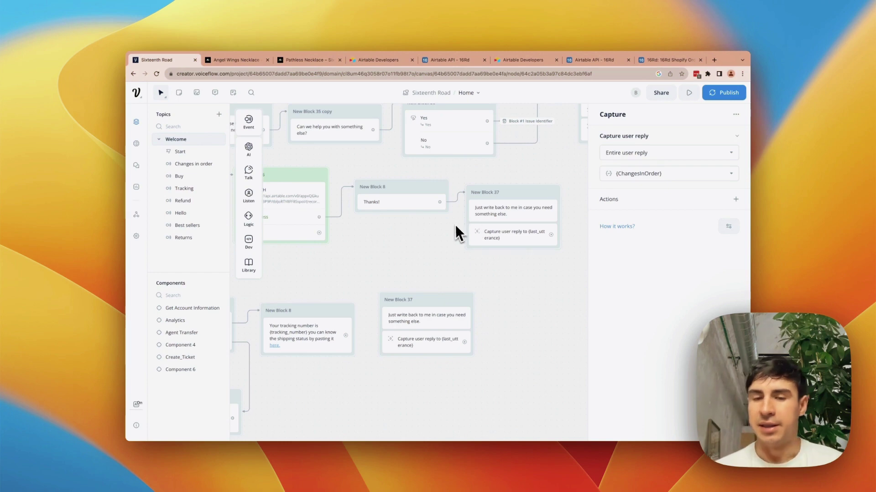
scroll(439, 245, "left", 3)
scroll(439, 244, "left", 5)
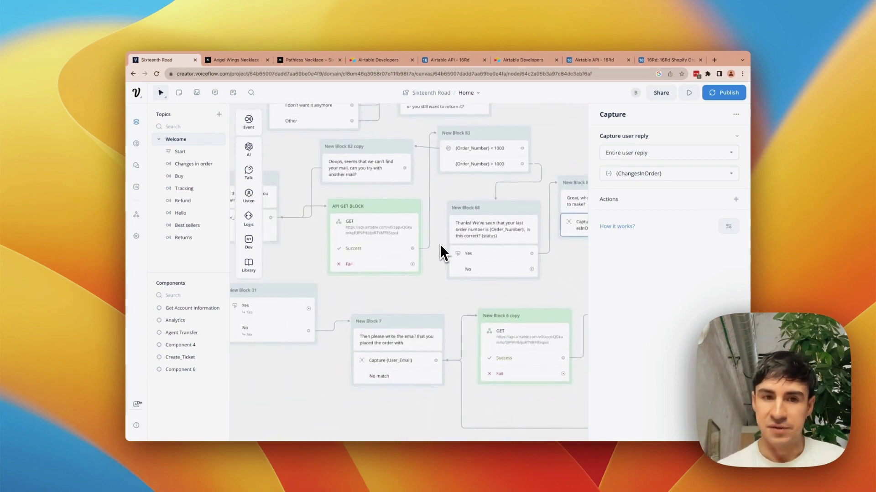
scroll(440, 245, "right", 5)
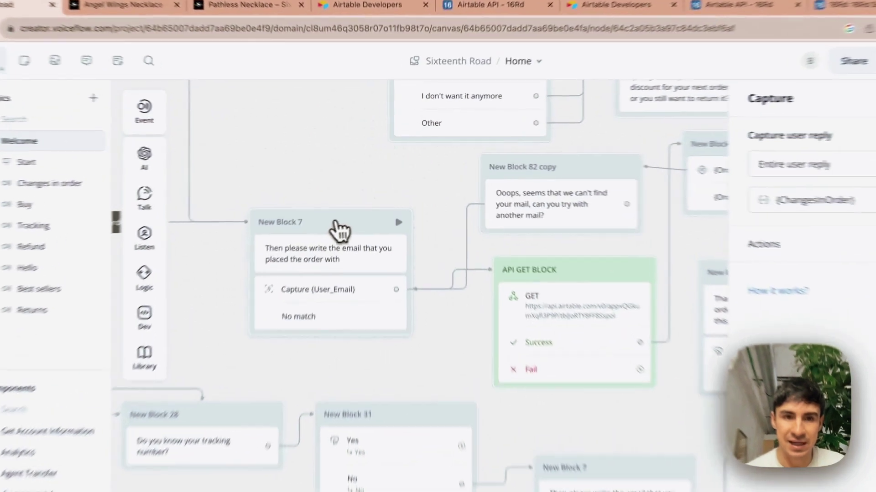
- Review New Block 7's email capture into {User_Email} and the API GET BLOCK's request settings
left_click(341, 251)
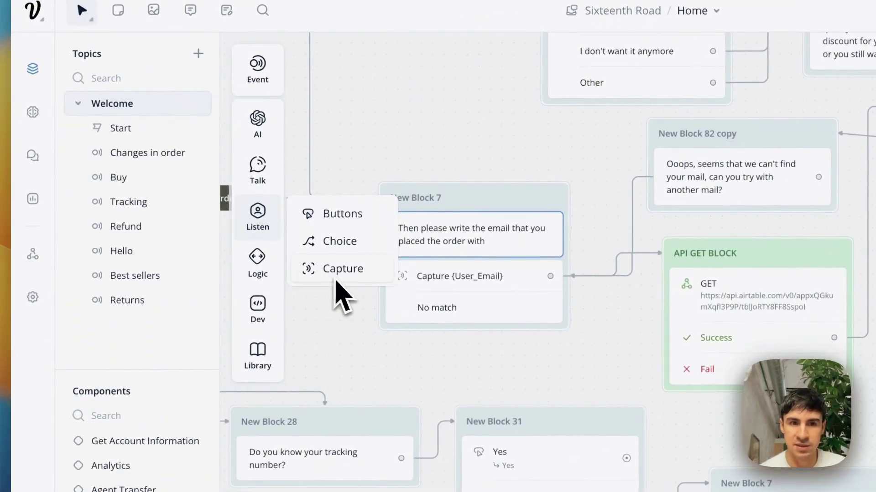
left_click(463, 293)
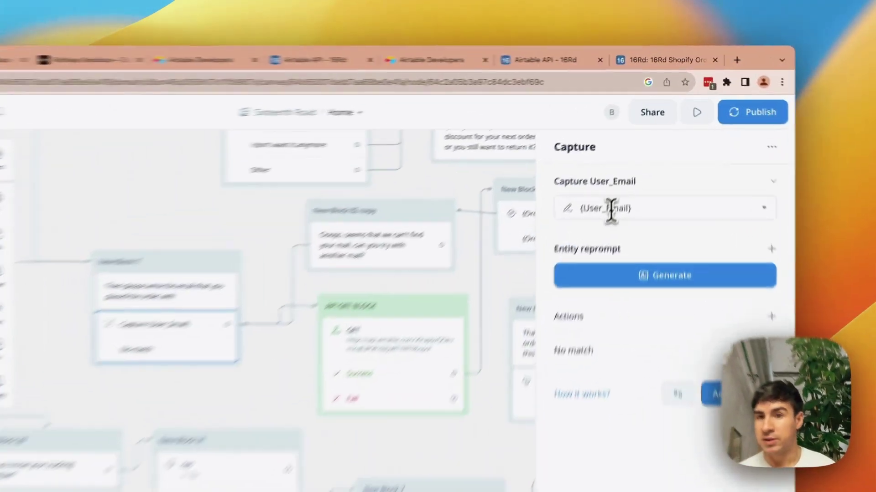
left_click(634, 154)
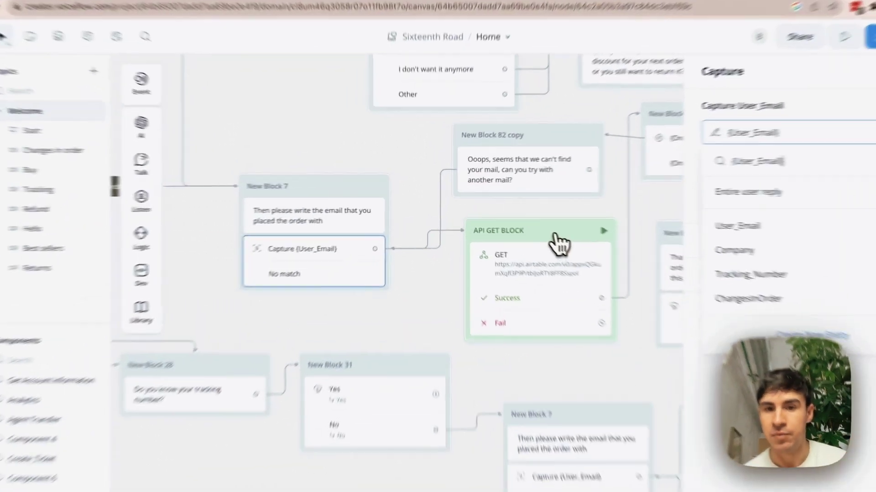
left_click(515, 221)
scroll(588, 255, "right", 5)
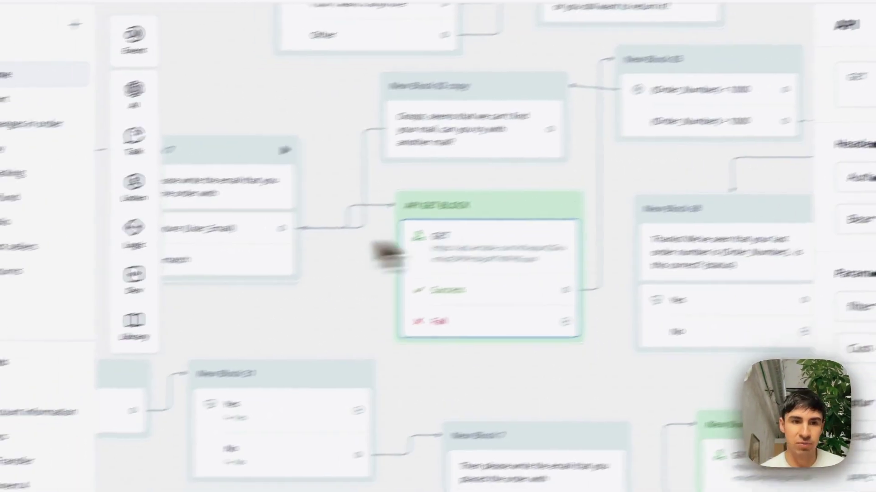
- Add an API step as New Block 80 and open its empty GET request settings
mouse_move(73, 215)
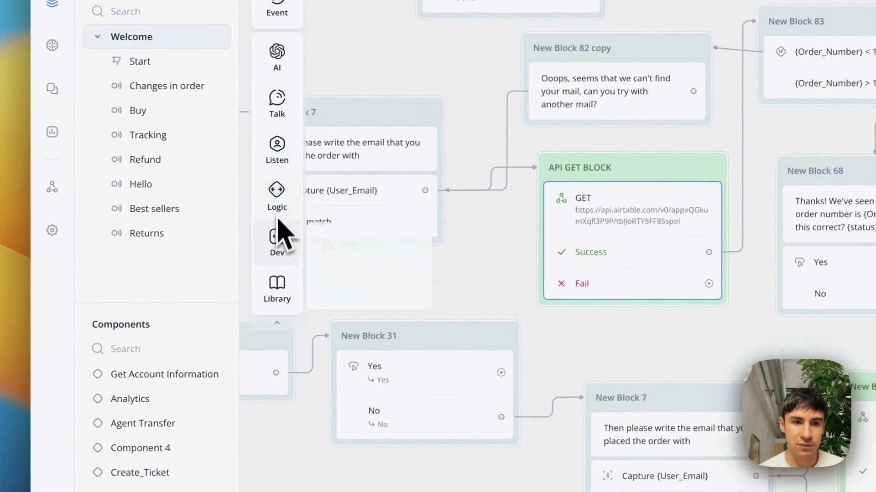
mouse_move(270, 237)
left_click_drag(333, 239, 373, 491)
left_click_drag(332, 375, 325, 358)
scroll(325, 359, "down", 5)
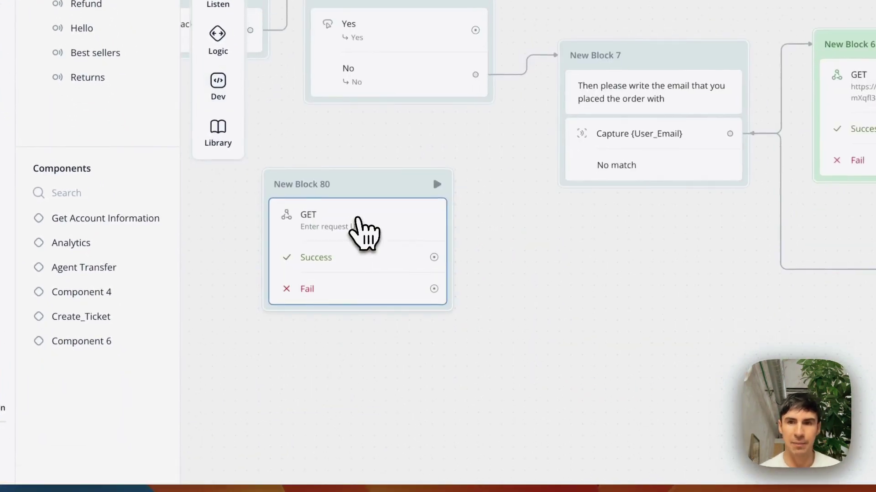
left_click(358, 220)
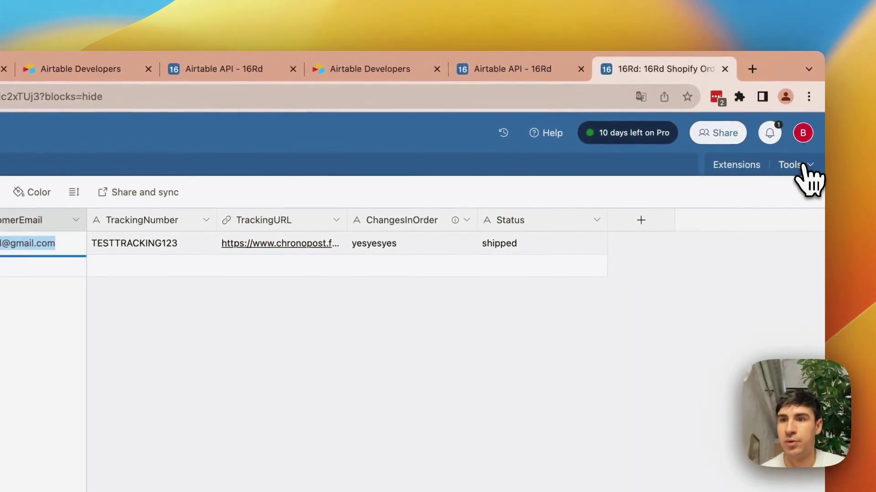
- Open the 16Rd base in a new Airtable tab, dismissing the translation prompt
left_click(804, 166)
left_click(811, 139)
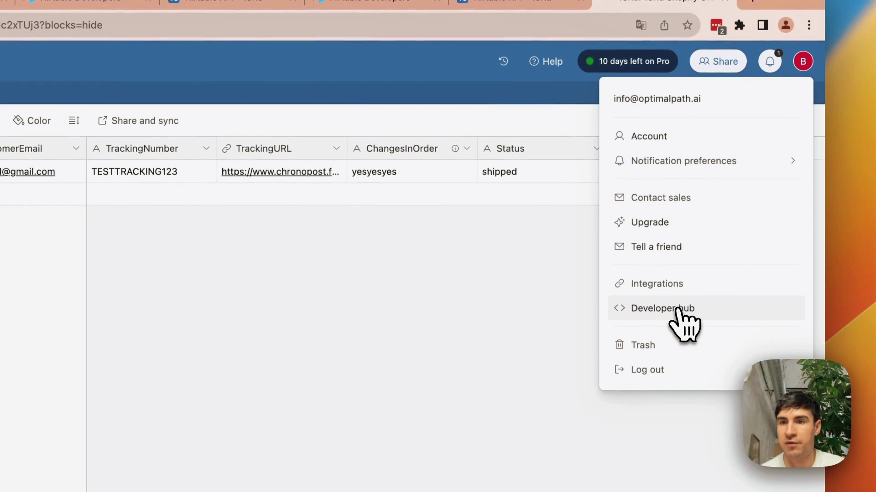
left_click(678, 310)
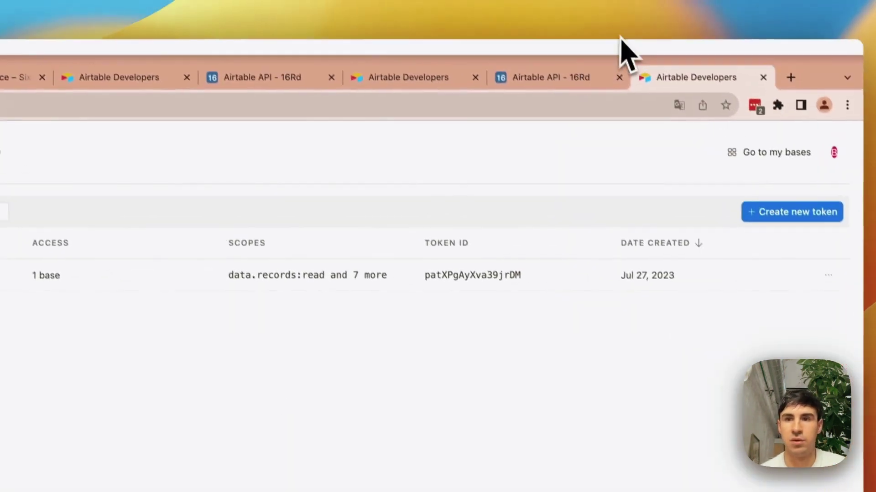
left_click(499, 2)
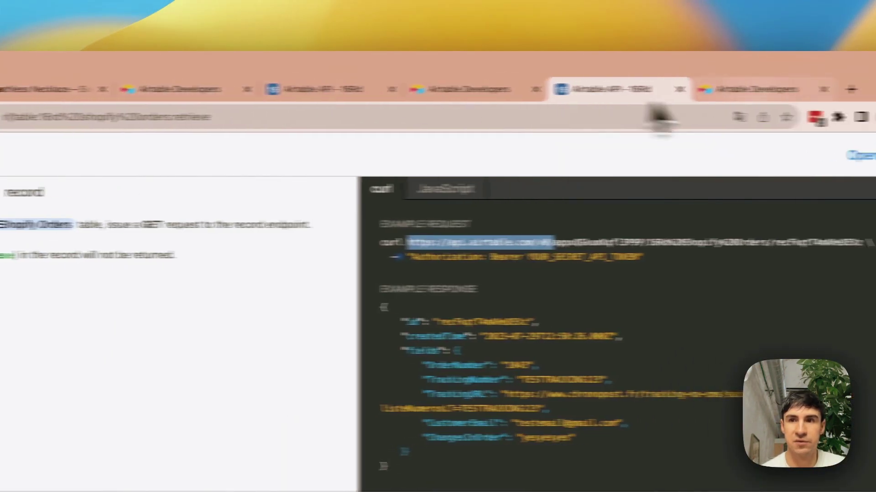
left_click(759, 154)
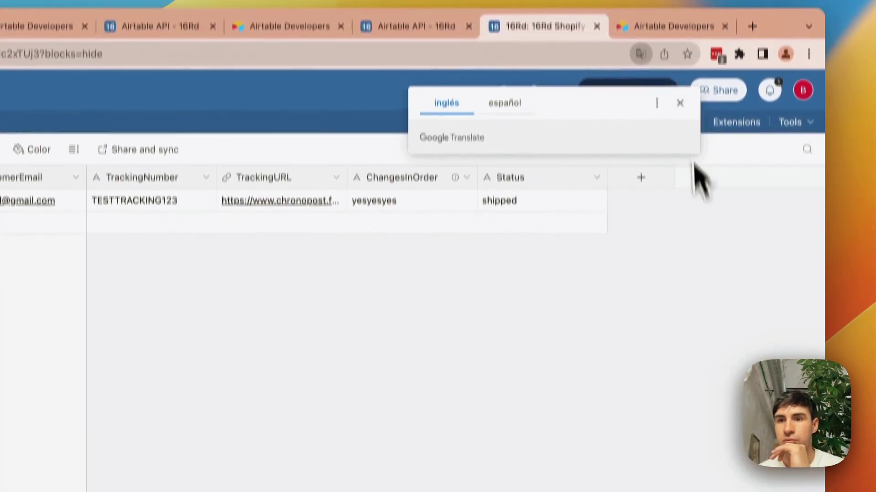
left_click(682, 146)
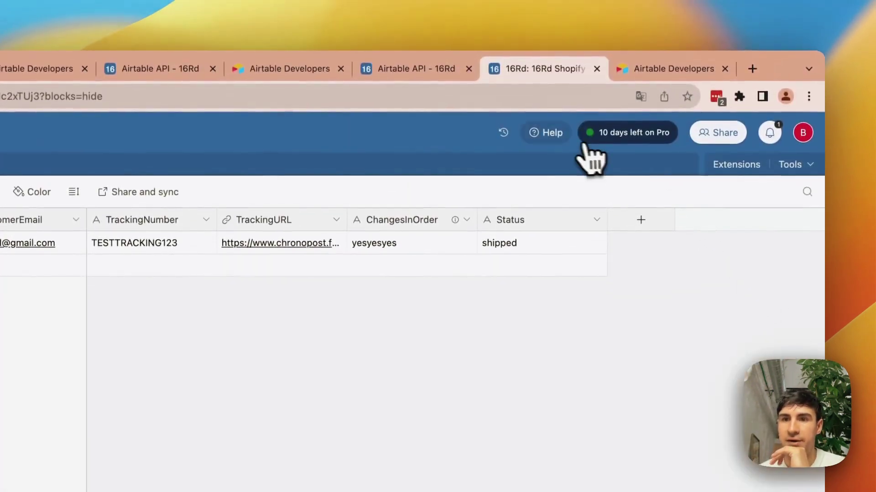
- Open the base's API documentation at the Retrieve a 16Rd Shopify Orders record section
left_click(547, 130)
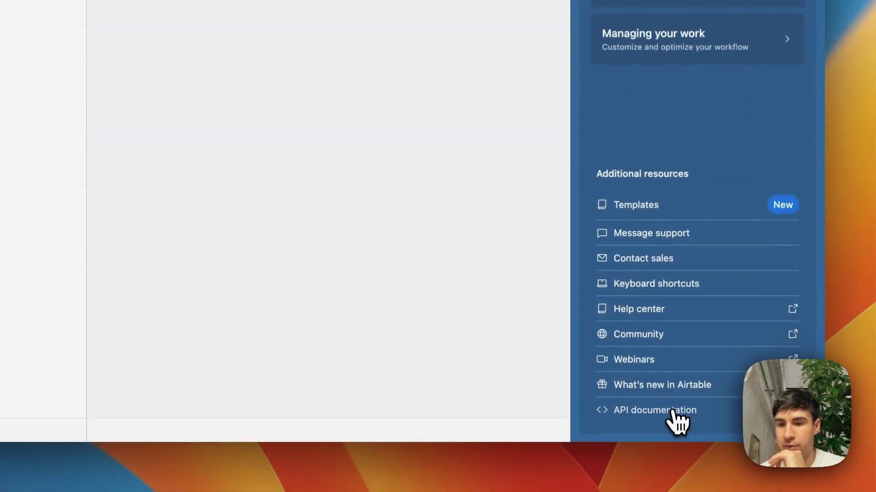
left_click(676, 410)
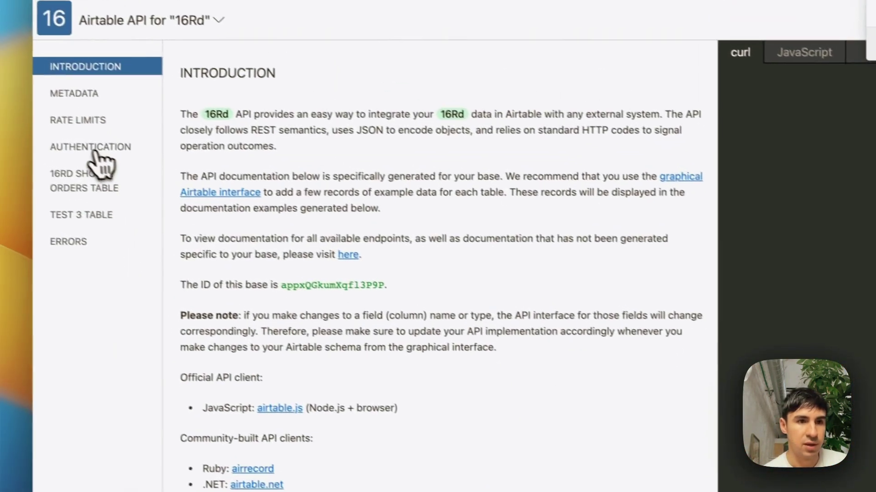
left_click(103, 155)
scroll(210, 287, "down", 6)
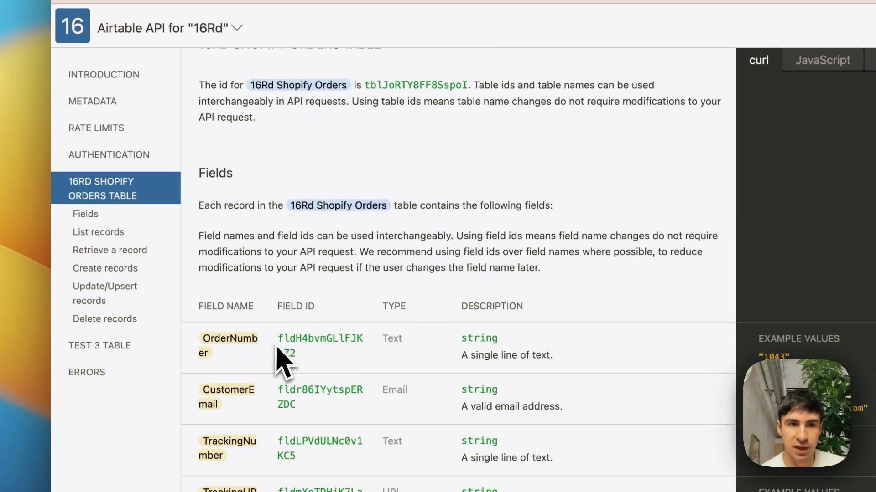
left_click(123, 251)
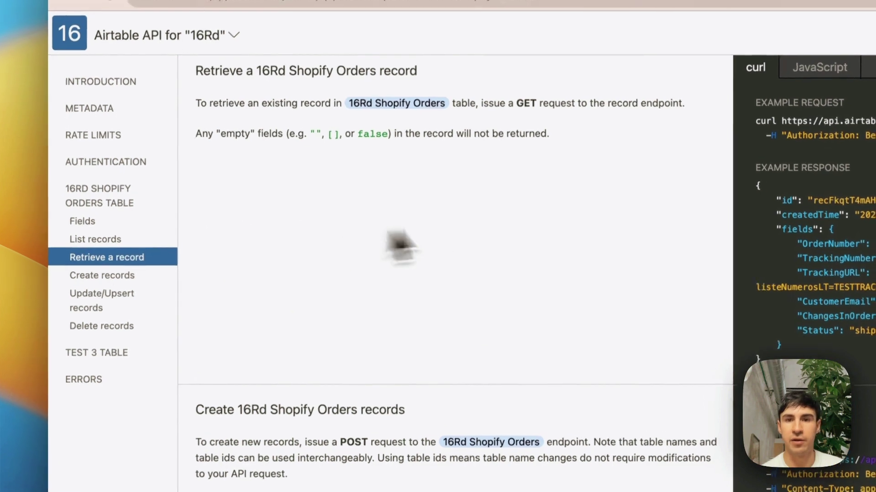
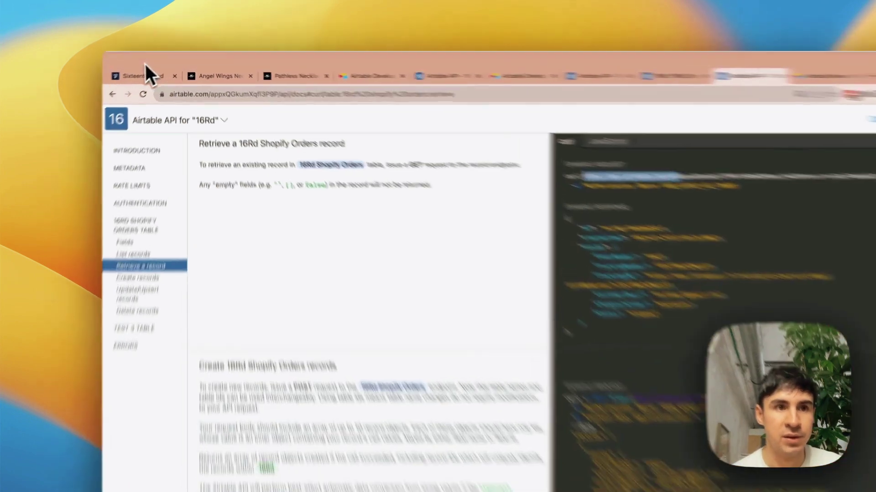
left_click(153, 60)
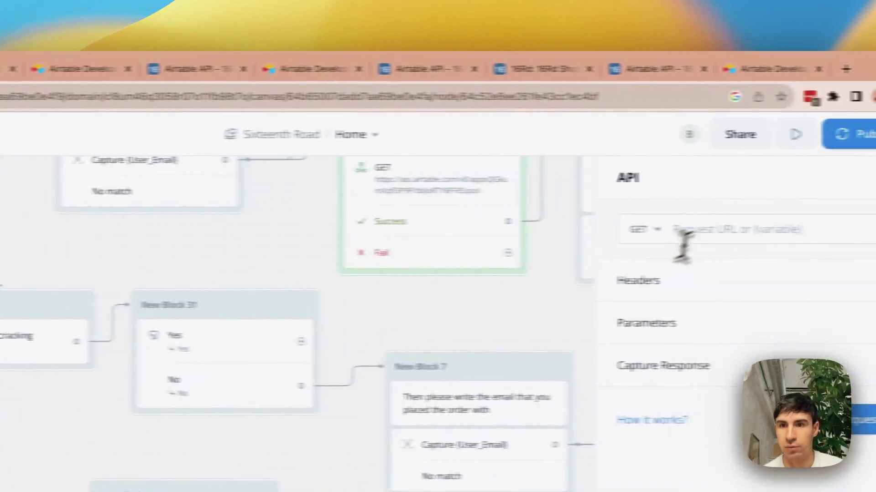
left_click(681, 232)
type("https://api.airtable.com/v0/")
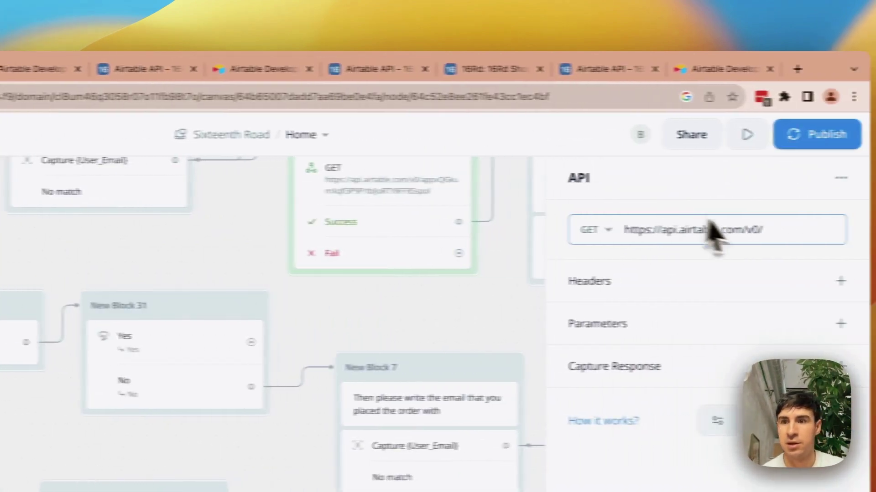
left_click(374, 69)
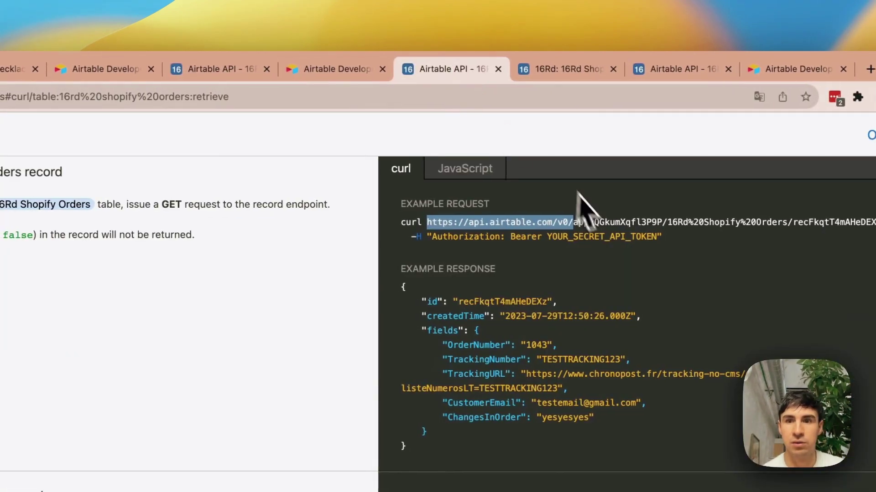
left_click(562, 69)
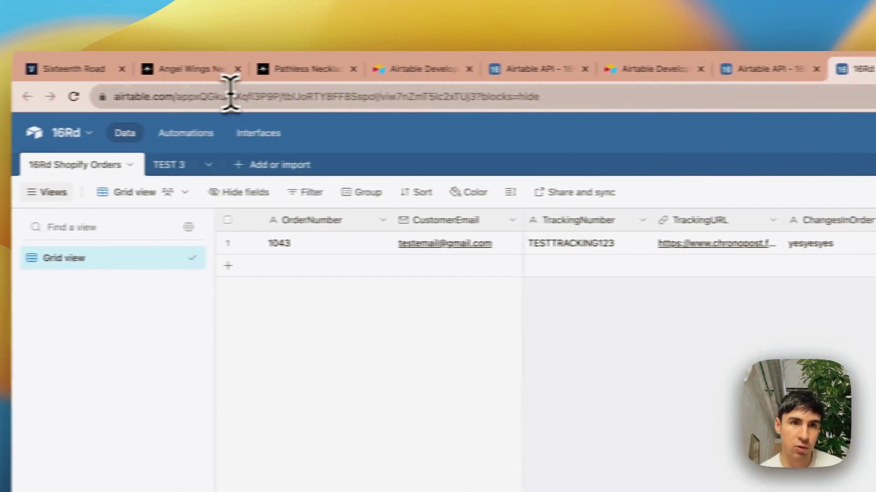
left_click(218, 96)
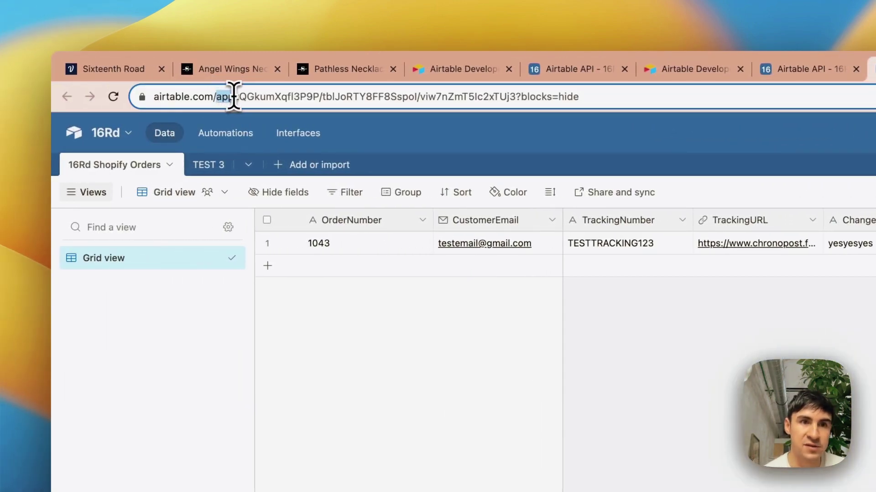
left_click_drag(234, 97, 268, 96)
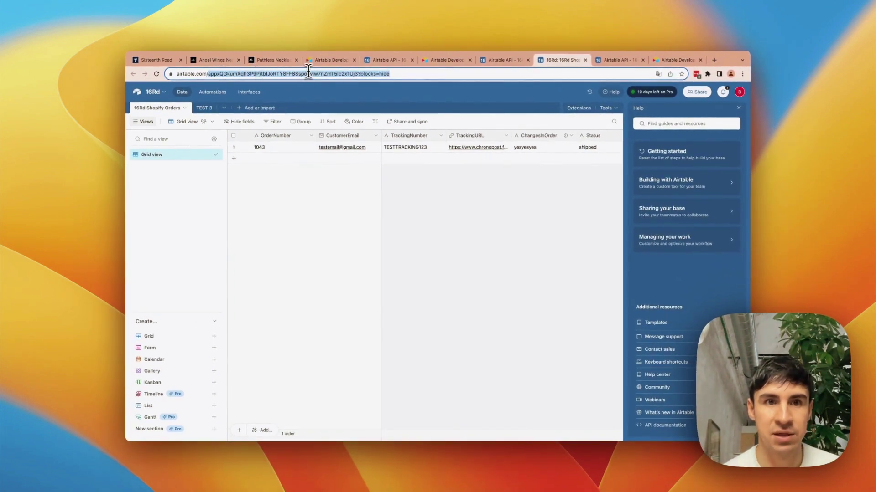
left_click_drag(308, 70, 290, 71)
key("super+c")
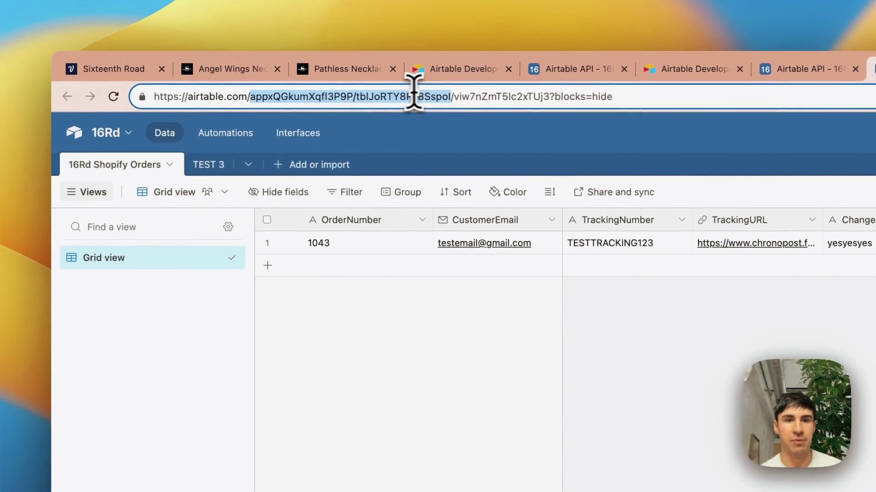
left_click(116, 69)
key("super+v")
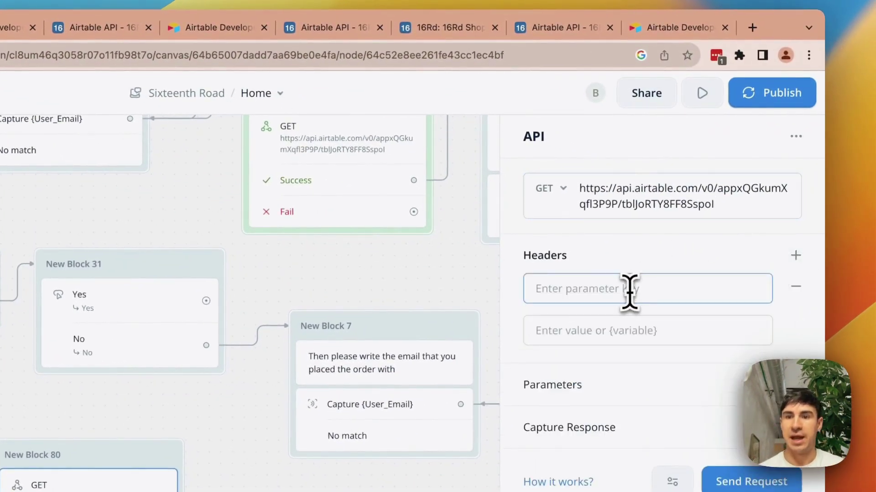
- Add an Authorization request header with a value starting with 'Bearer'
left_click(676, 291)
type("Auh")
key("BackSpace")
type("throization")
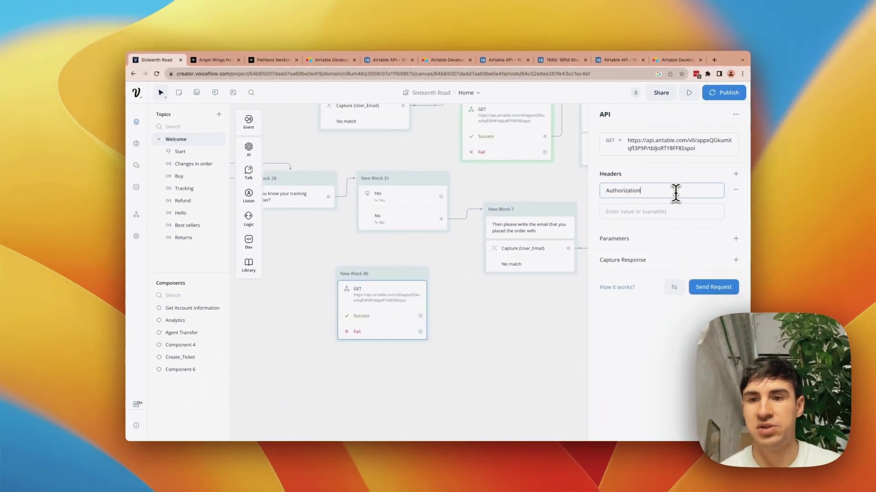
left_click(664, 212)
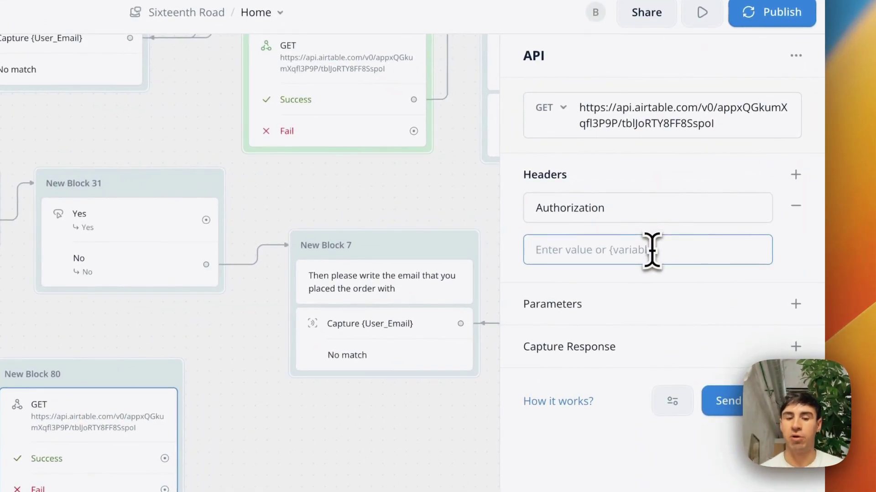
type("Bearer")
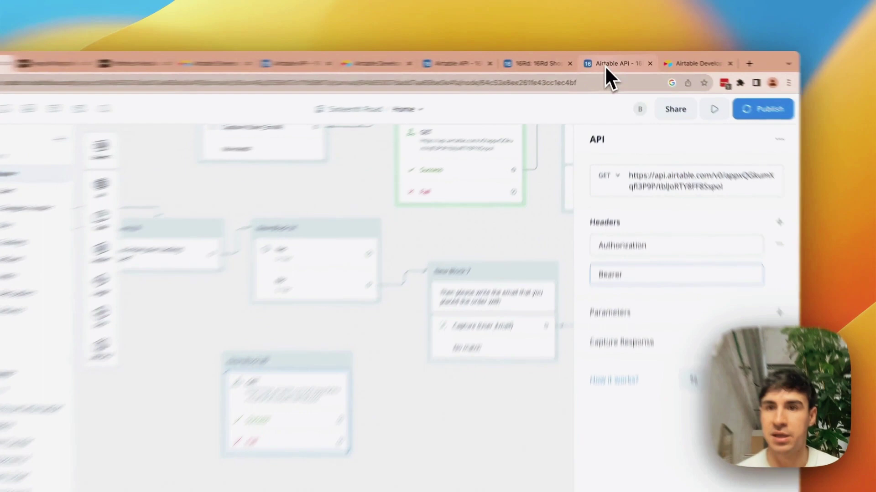
- Find the API key in Airtable's developer hub and clear a wrongly pasted base path from the header
left_click(617, 60)
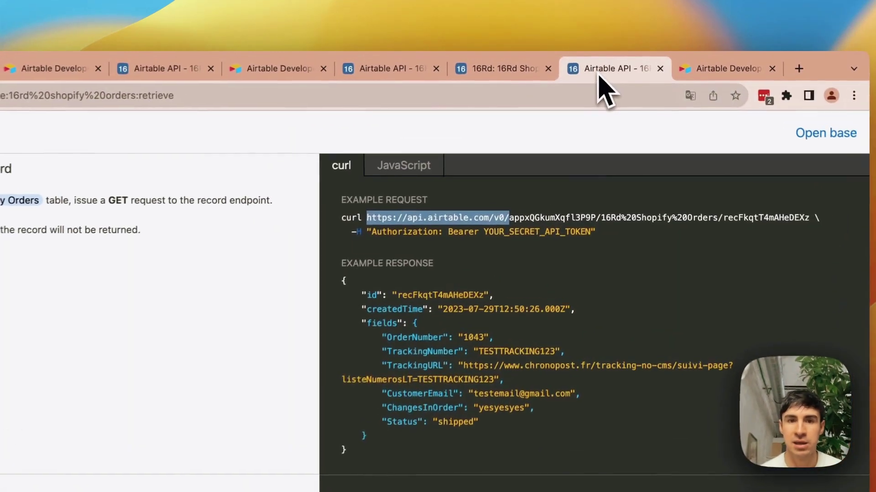
left_click(557, 60)
left_click(433, 75)
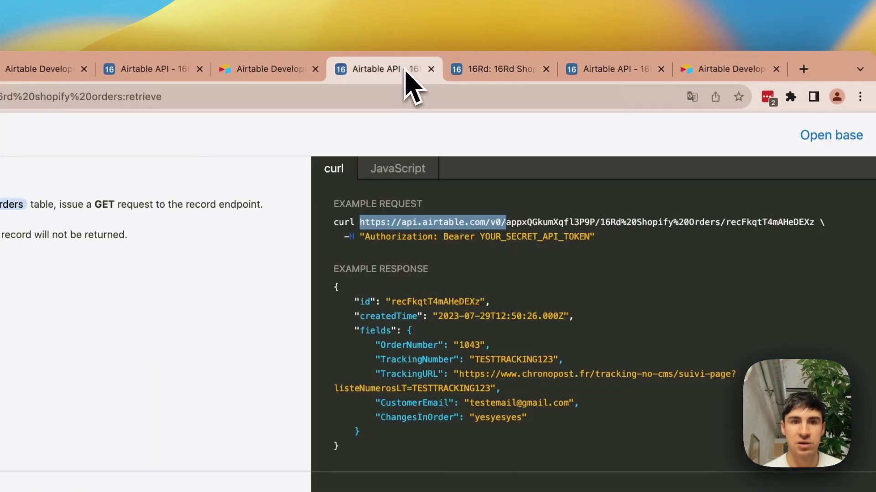
left_click(269, 68)
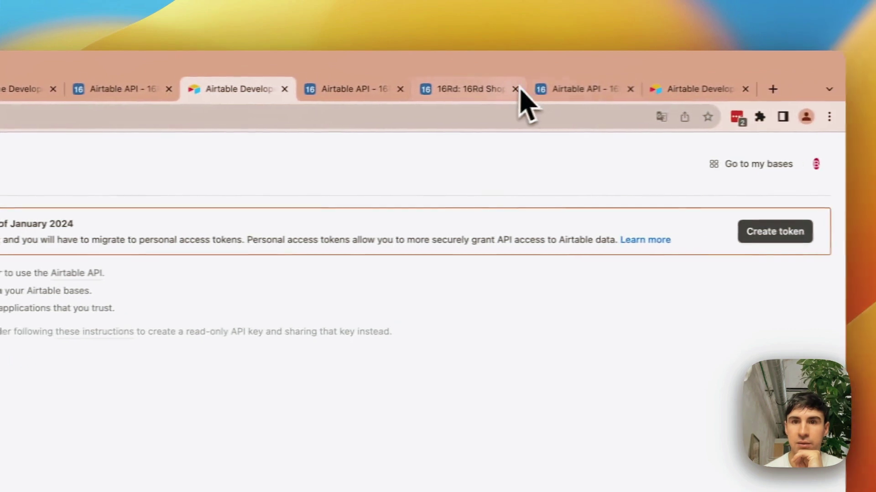
left_click(584, 88)
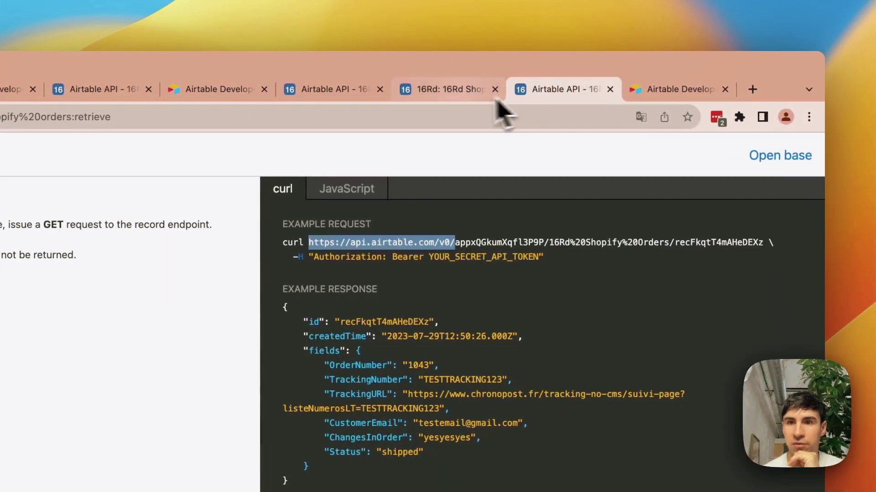
left_click(486, 91)
left_click(804, 153)
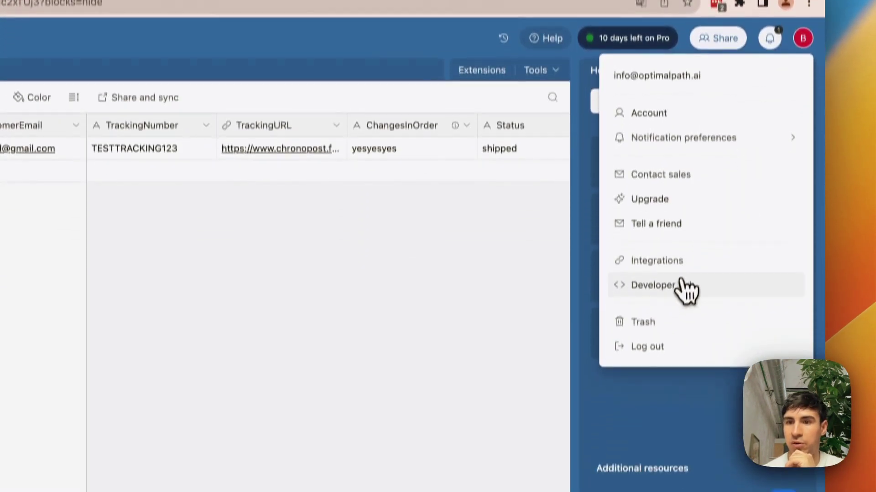
left_click(675, 373)
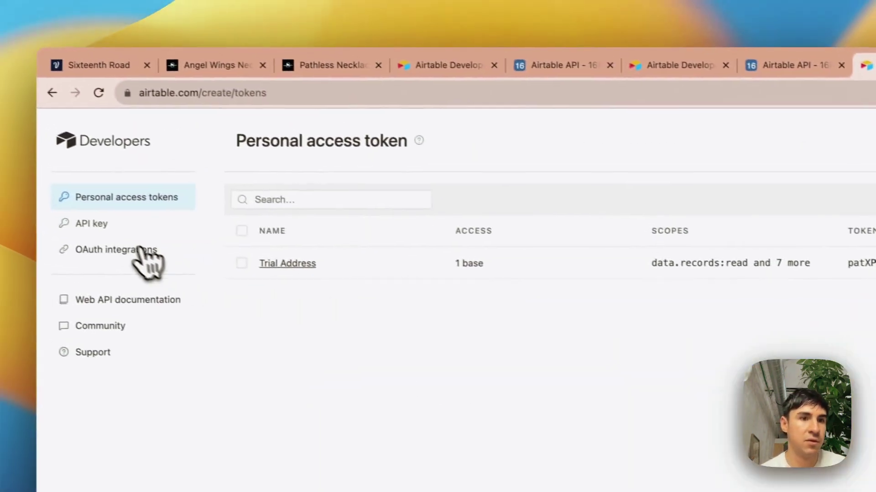
left_click(120, 224)
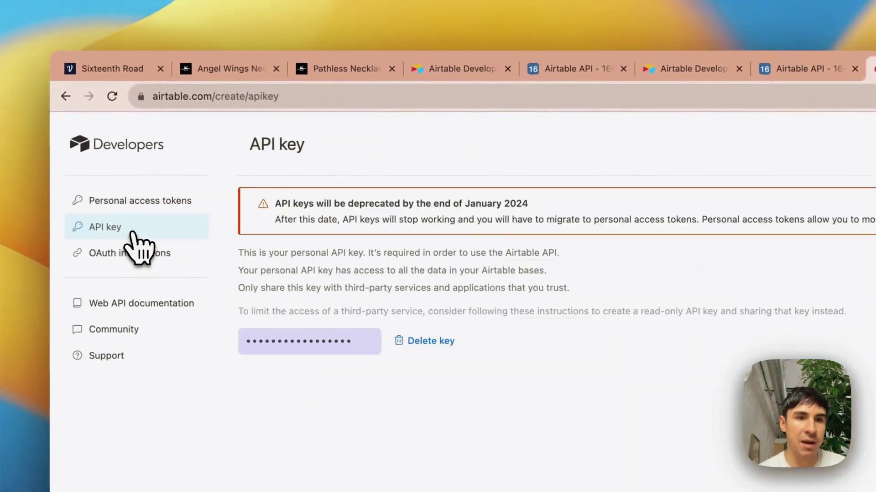
left_click(114, 69)
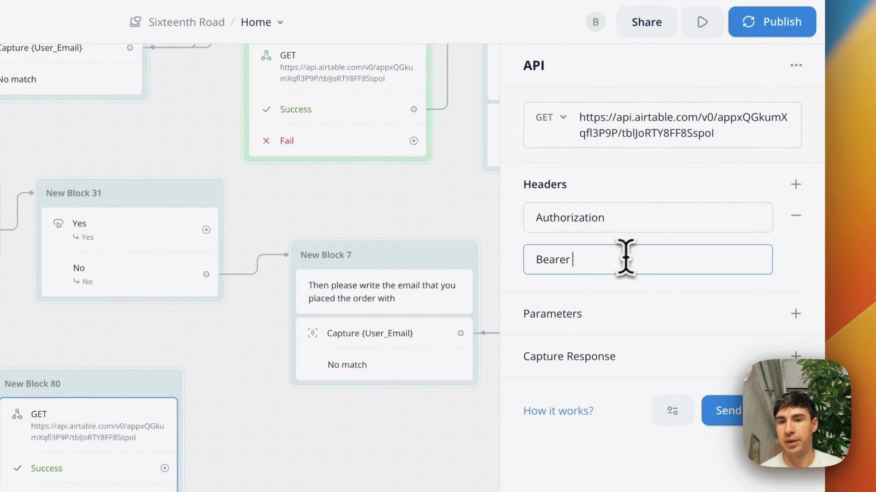
key("super+v")
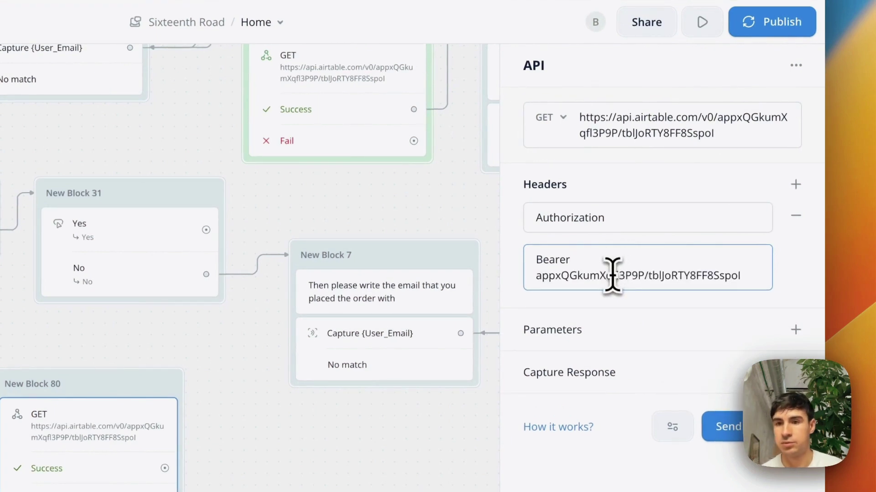
left_click(719, 277)
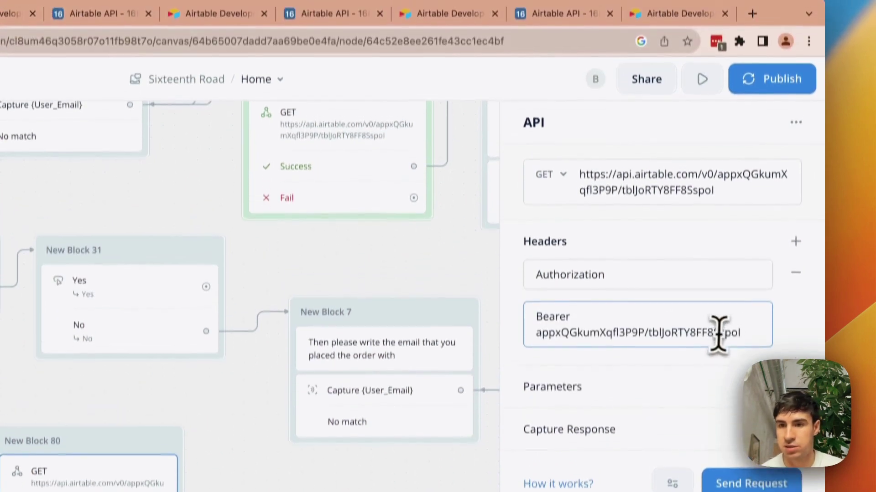
left_click_drag(719, 277, 532, 279)
key("BackSpace")
- Paste the Airtable API key after Bearer and add a query parameter row
left_click(668, 38)
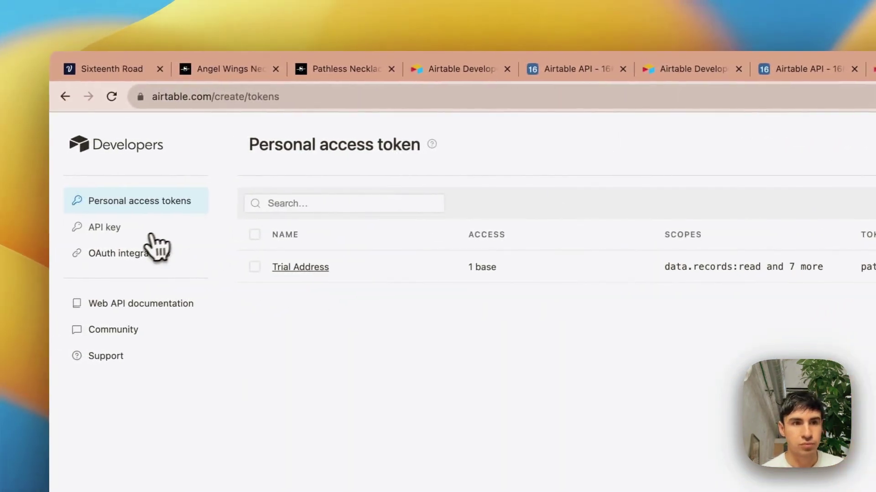
left_click(128, 230)
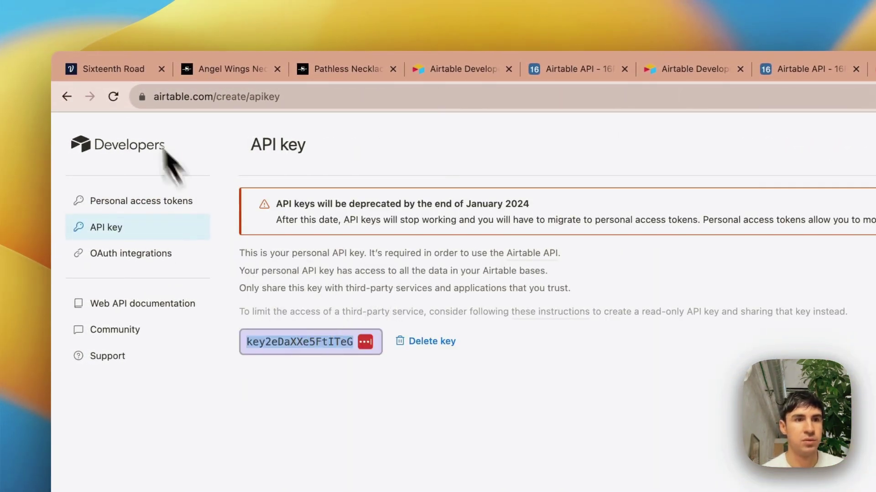
left_click(113, 69)
key("super+v")
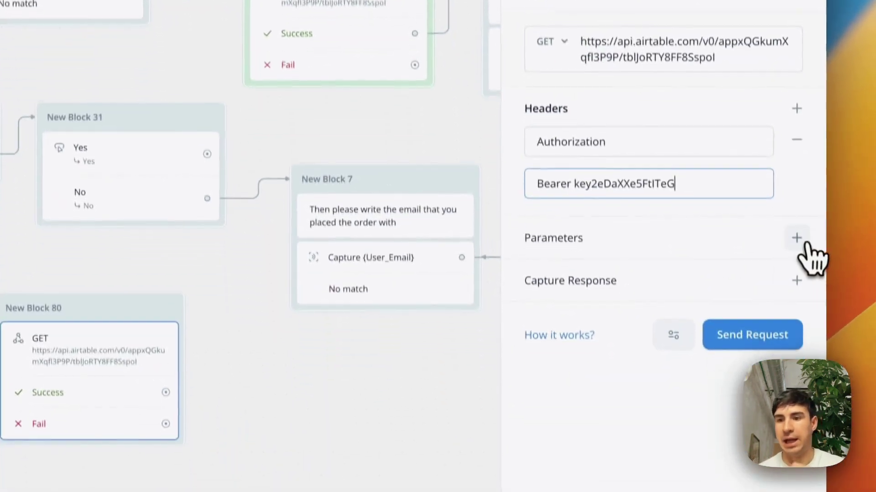
left_click(796, 239)
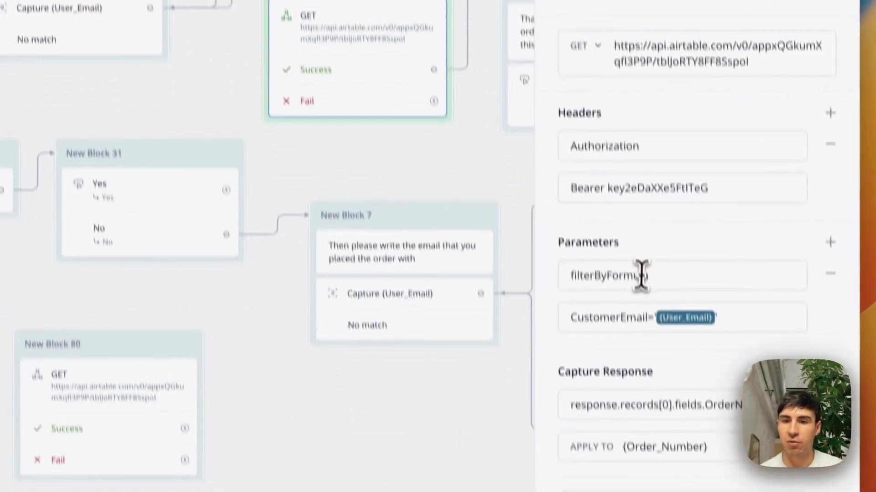
- Add a filterByFormula parameter, pasting the CustomerEmail formula copied from another API block
left_click(641, 276)
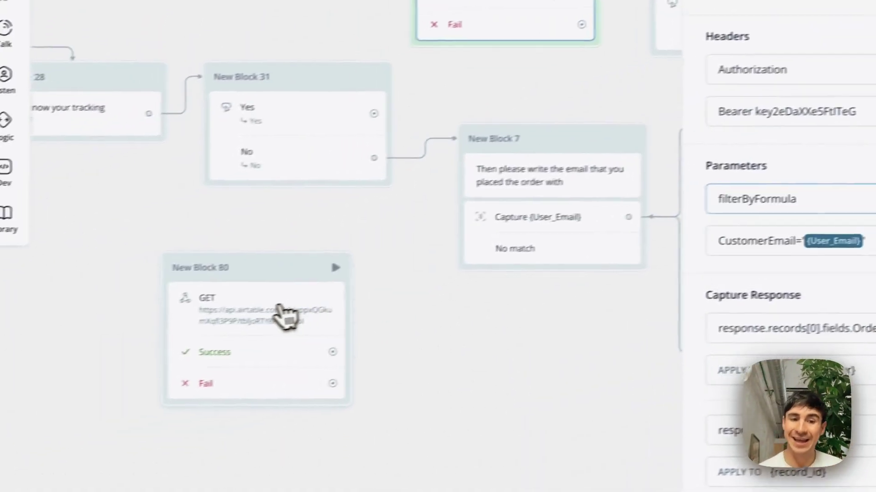
left_click(111, 352)
left_click(655, 231)
type("filterByFormula")
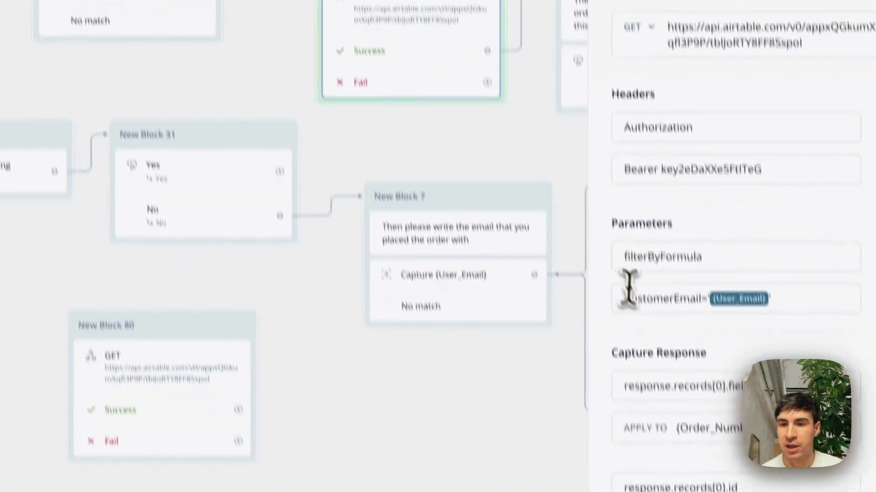
left_click(629, 291)
key("super+c")
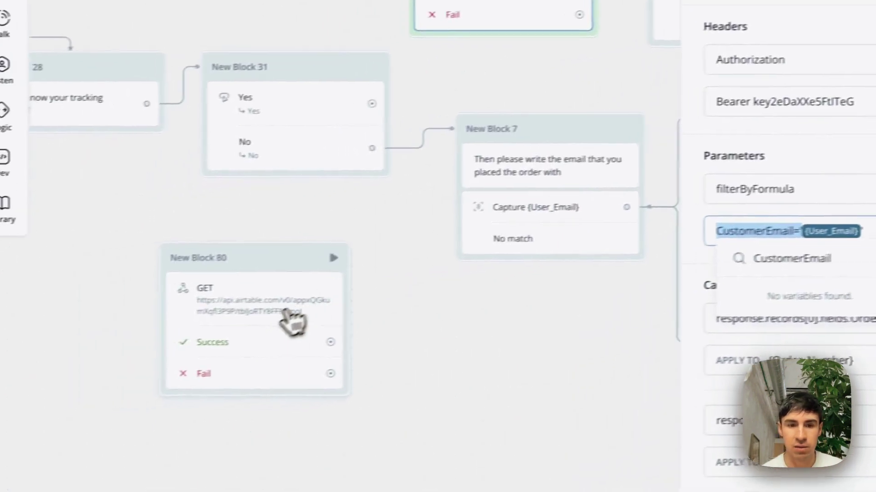
left_click(177, 341)
left_click(662, 246)
key("super+v")
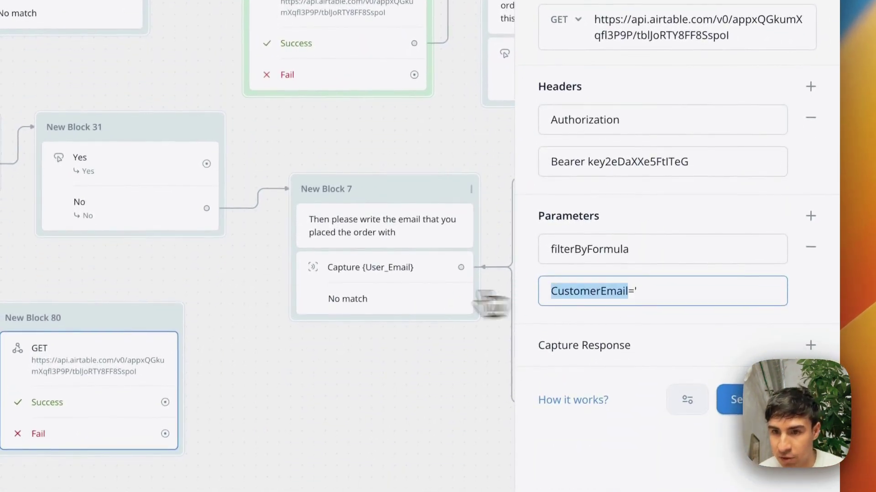
- Verify the CustomerEmail field name against the Airtable orders table
left_click(125, 385)
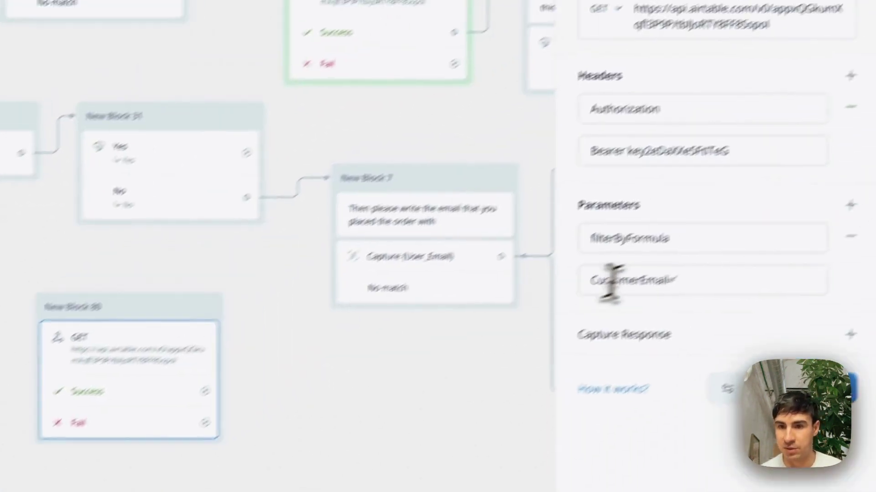
left_click_drag(616, 313, 515, 316)
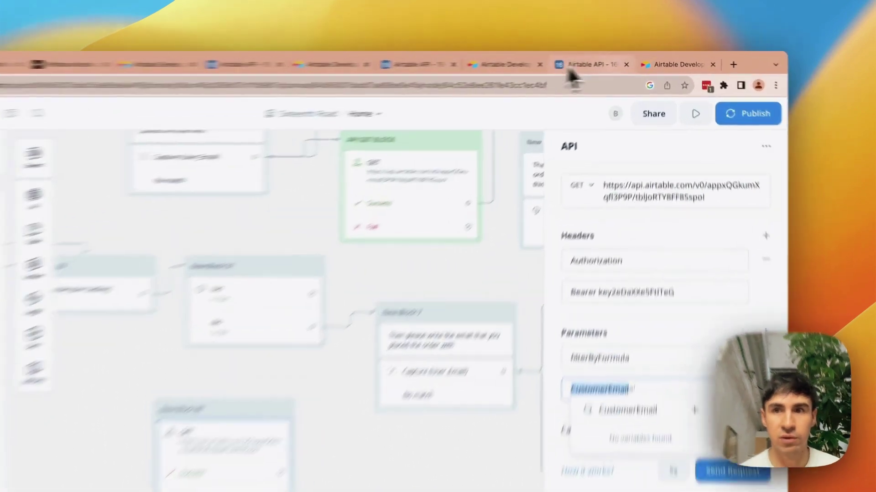
left_click(620, 60)
left_click(730, 94)
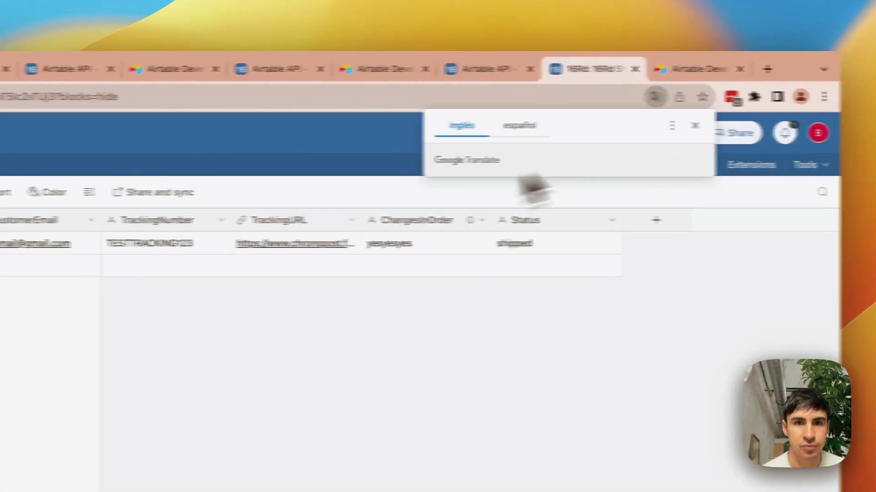
double_click(414, 223)
key("super+c")
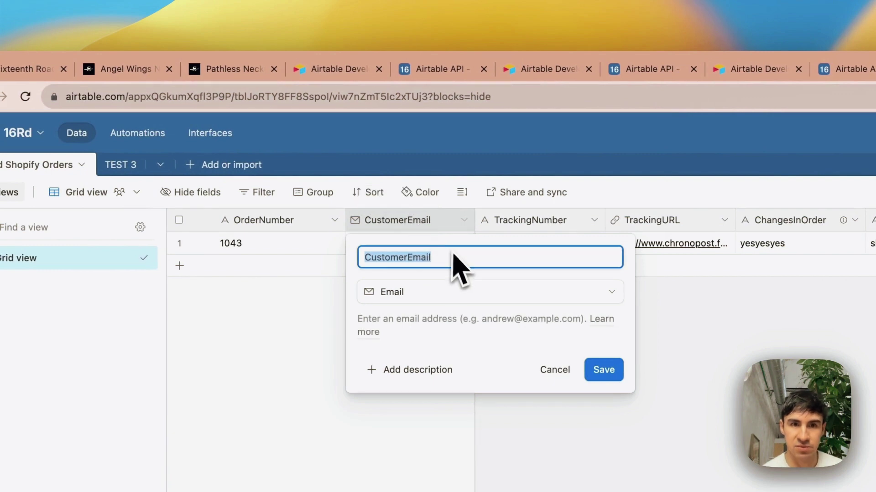
left_click(24, 71)
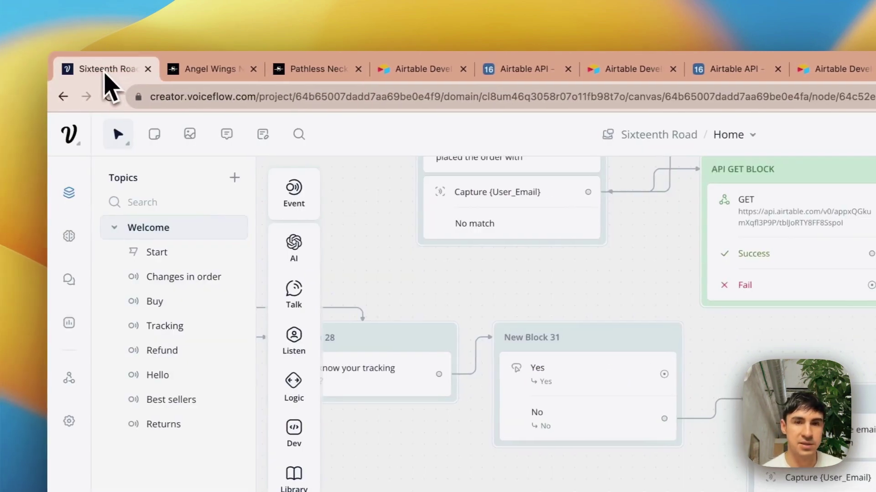
key("super+v")
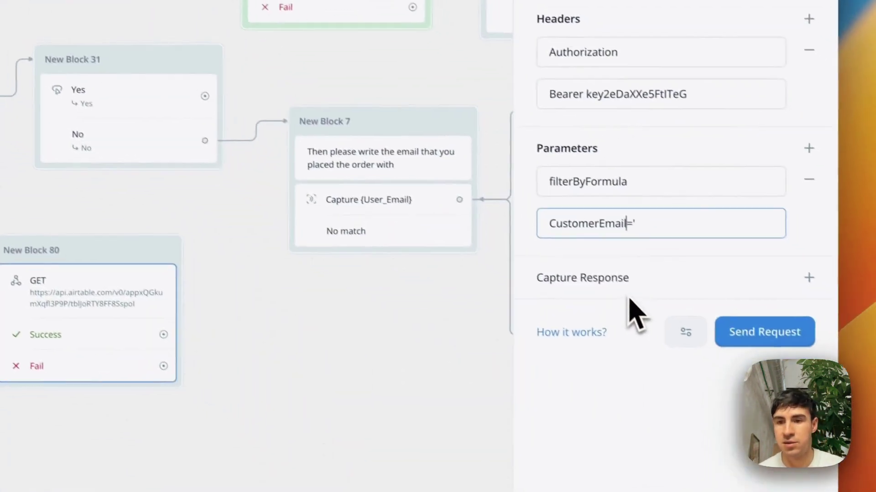
- Finish the formula value as CustomerEmail='{User_Email}' using the variable picker
left_click(654, 230)
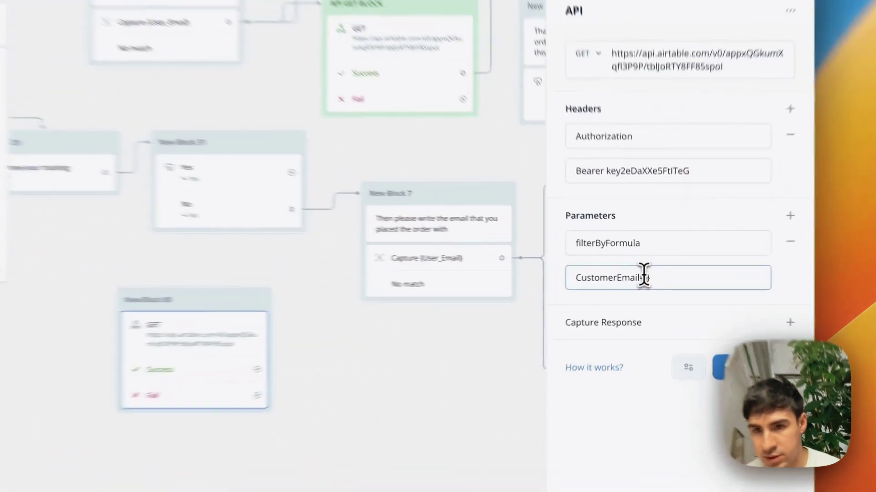
left_click_drag(647, 275, 656, 278)
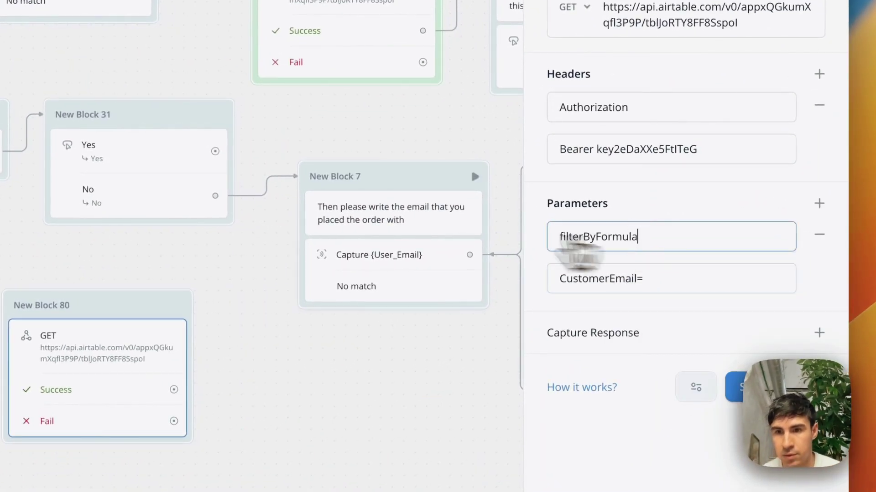
left_click(358, 215)
left_click(137, 305)
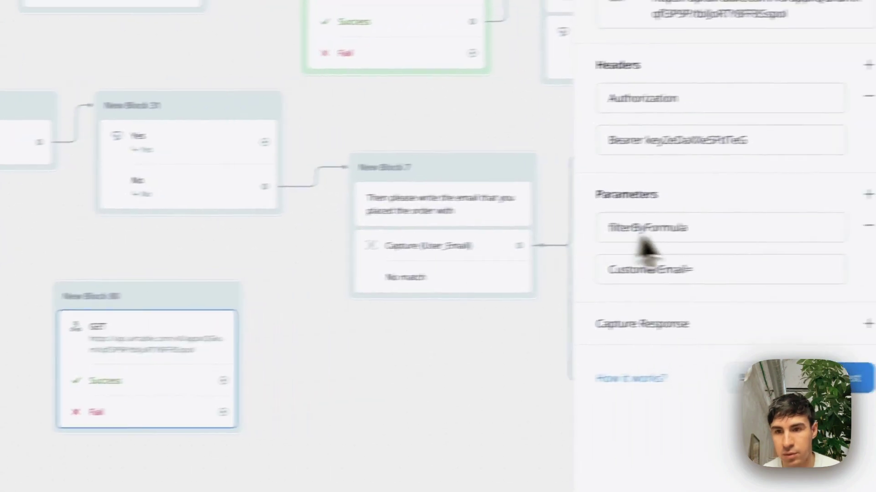
left_click(709, 270)
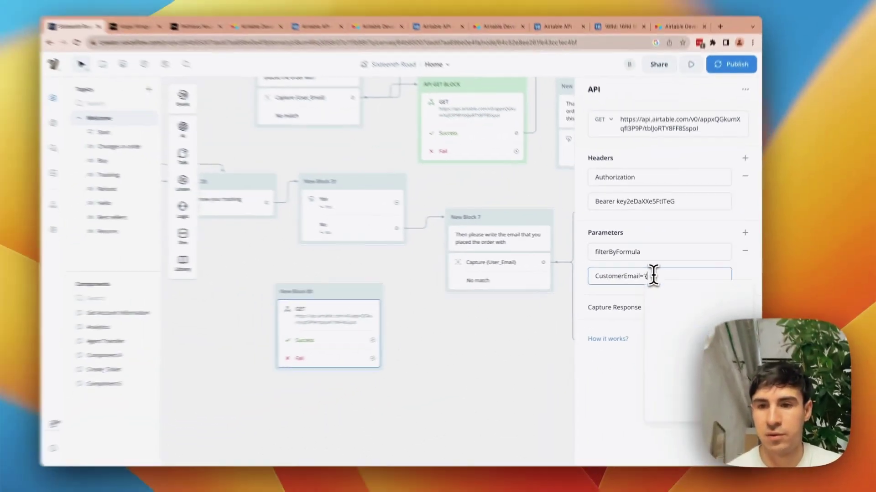
type("{user")
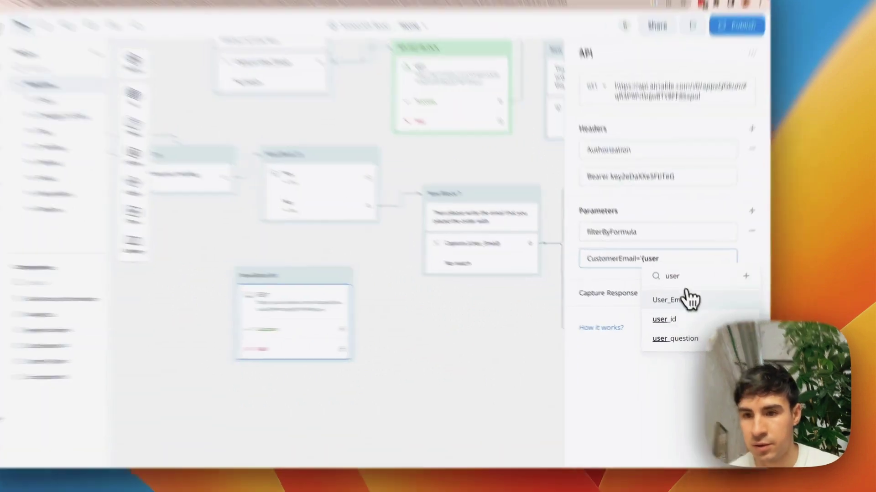
left_click(671, 308)
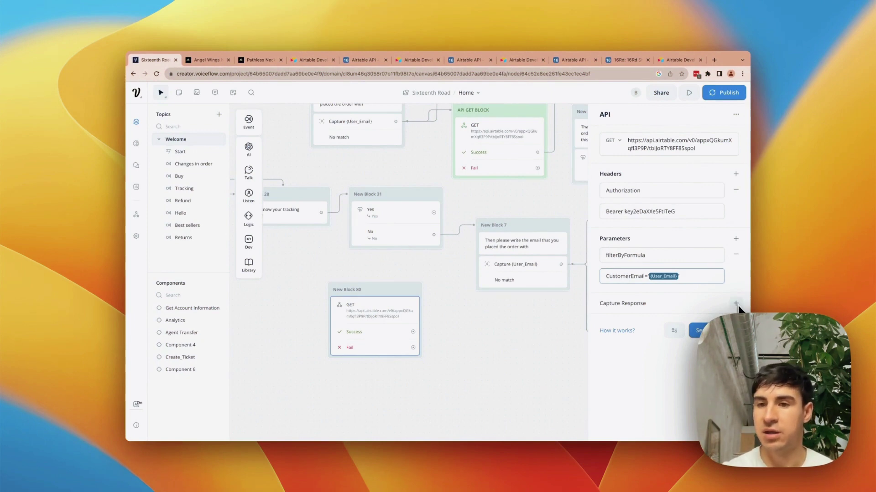
- Copy the response.records[0].fields. path from API GET BLOCK's capture and add a capture row to New Block 80
scroll(548, 187, "up", 1)
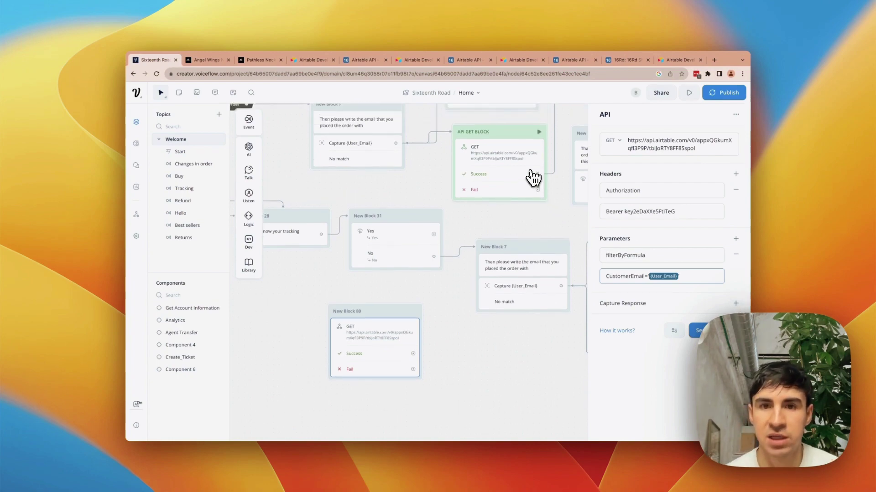
left_click(518, 158)
scroll(600, 253, "down", 2)
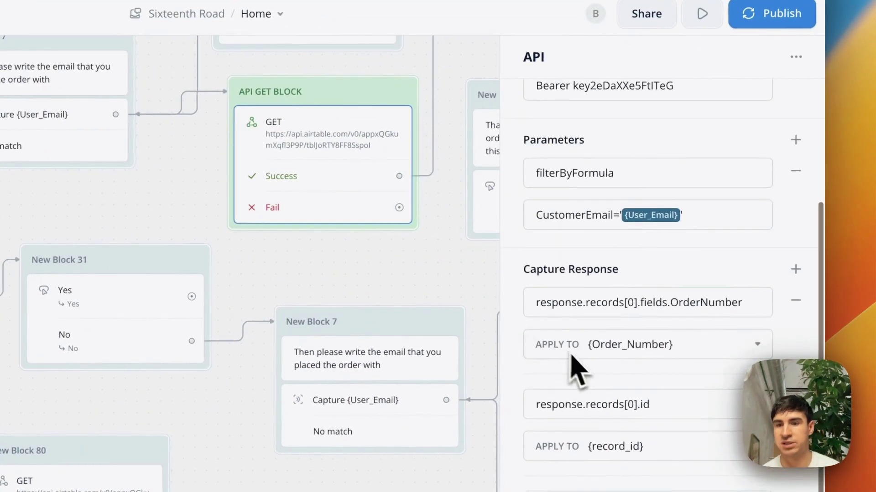
scroll(579, 367, "down", 1)
left_click(669, 273)
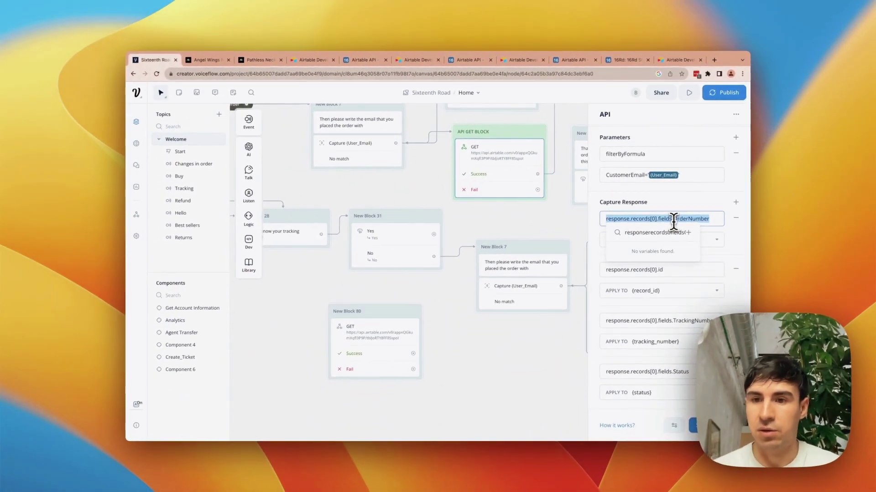
left_click(673, 219)
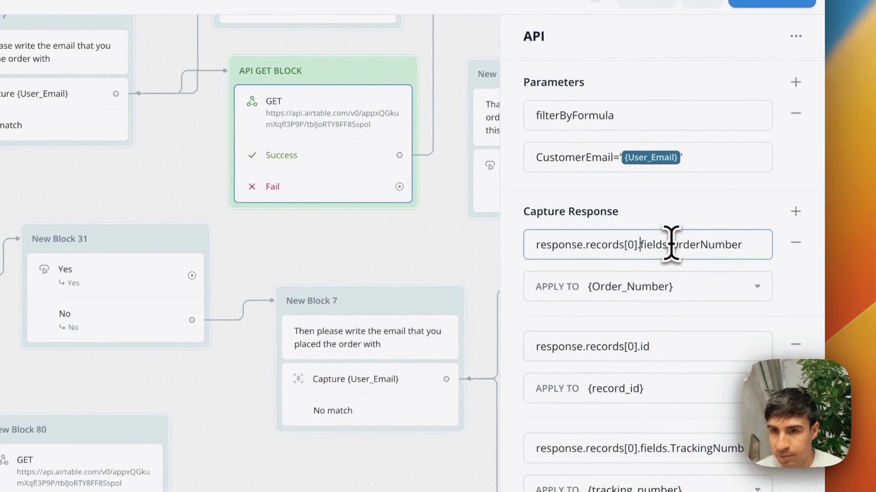
left_click_drag(673, 219, 640, 219)
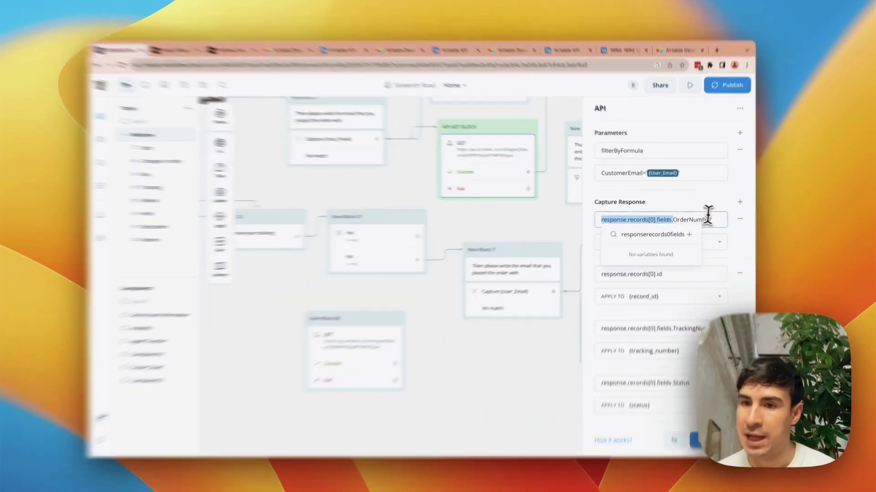
left_click_drag(709, 219, 669, 235)
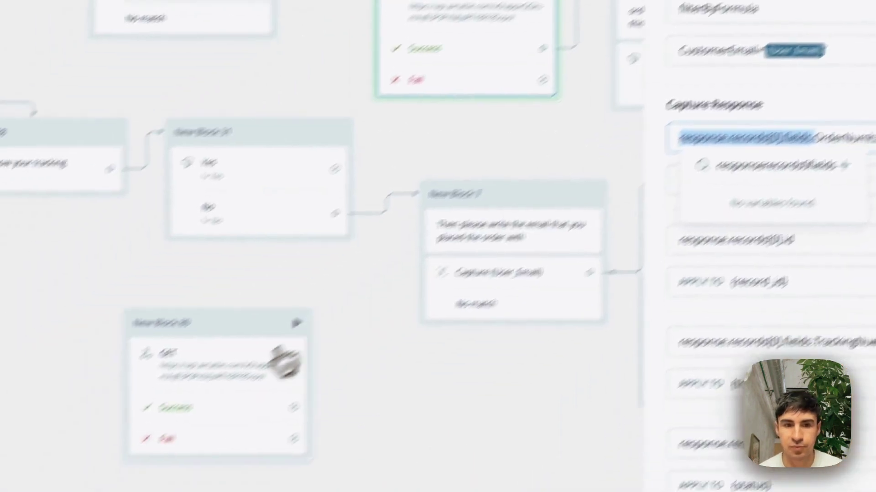
left_click(87, 485)
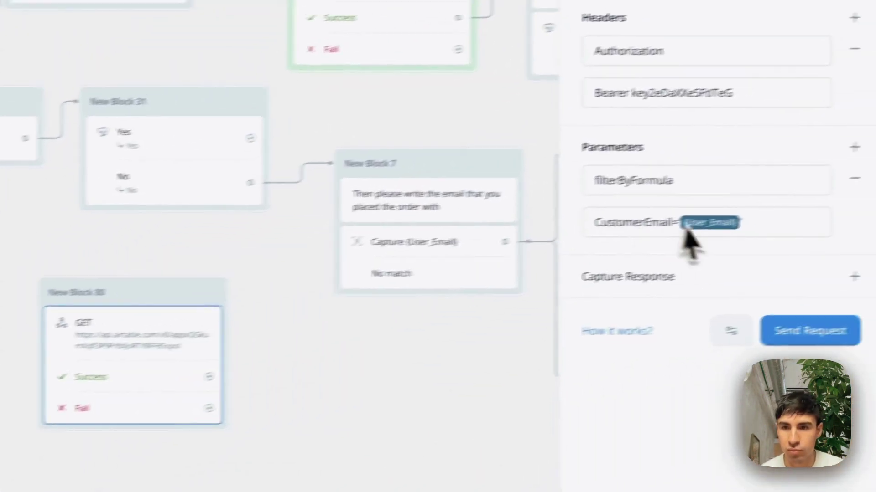
left_click(801, 304)
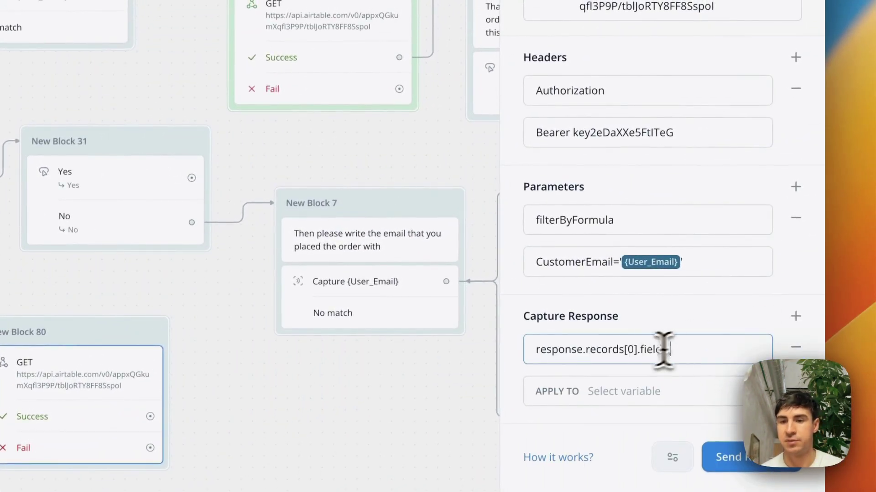
- Confirm the OrderNumber field name in Airtable and set the key to response.records[0].fields.OrderNumber
left_click(604, 55)
left_click(259, 232)
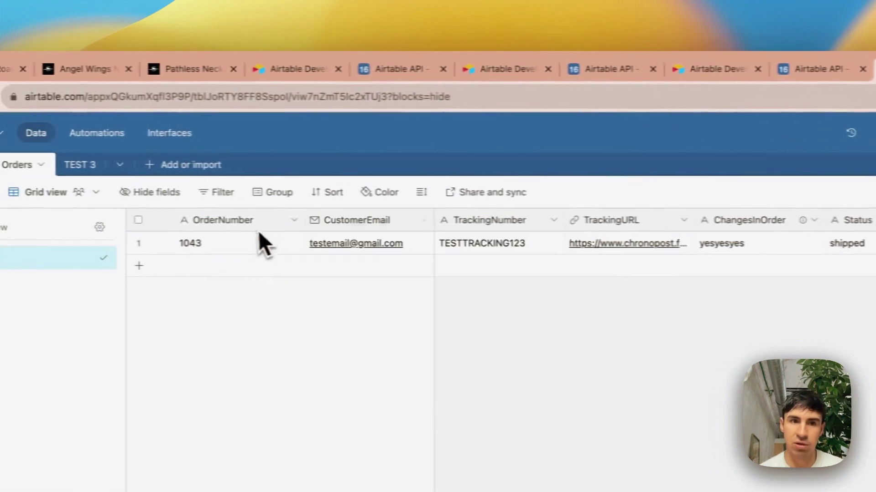
left_click(254, 235)
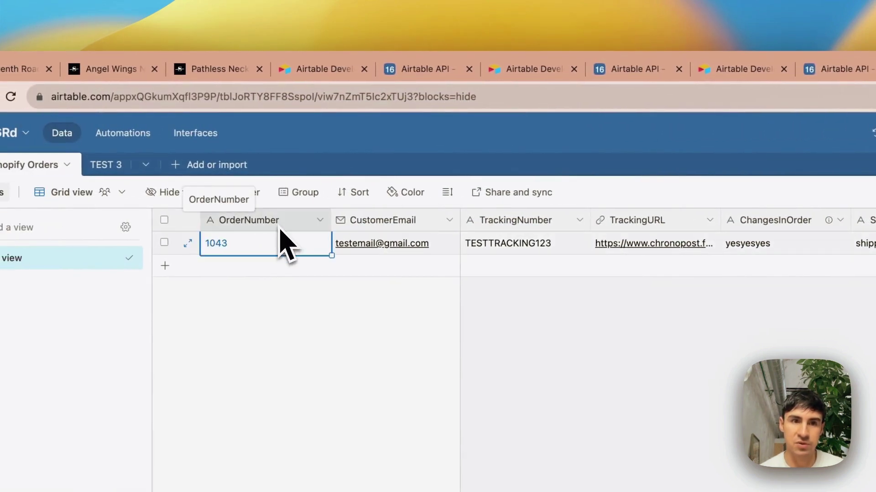
double_click(269, 222)
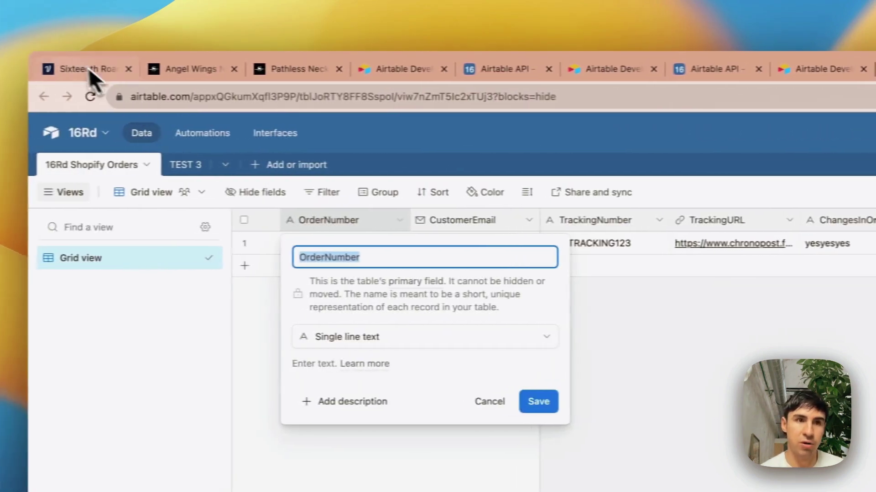
left_click(90, 73)
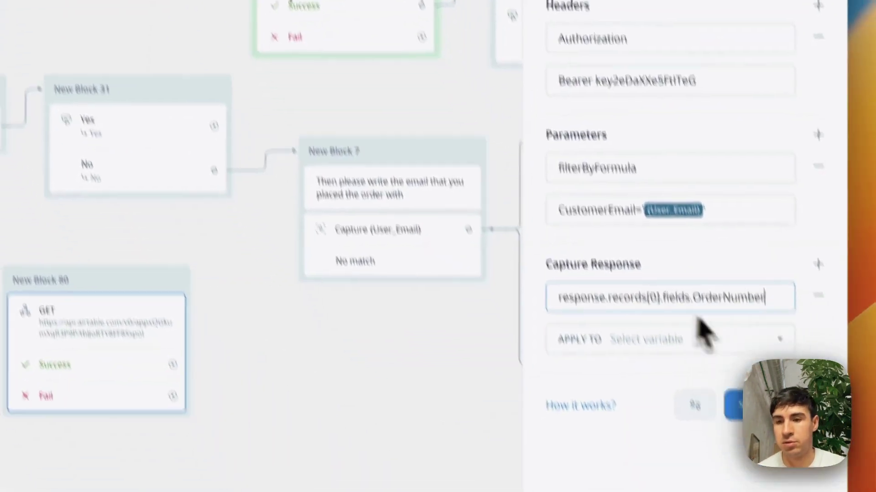
triple_click(738, 297)
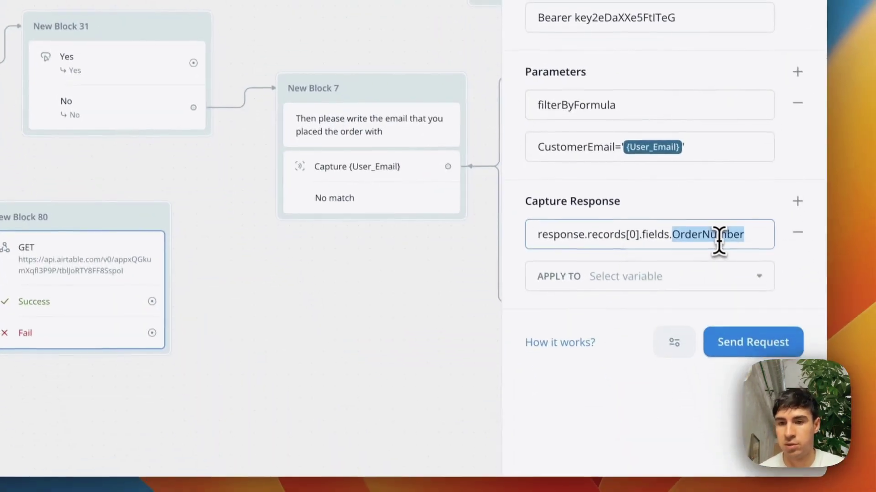
left_click(423, 380)
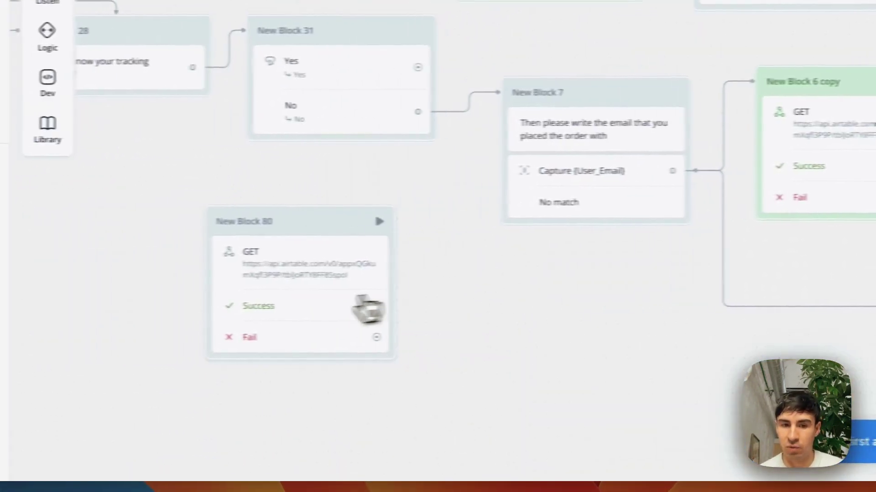
- Apply the OrderNumber capture to the {Order_Number} variable and add a second capture row
left_click(195, 310)
left_click(650, 244)
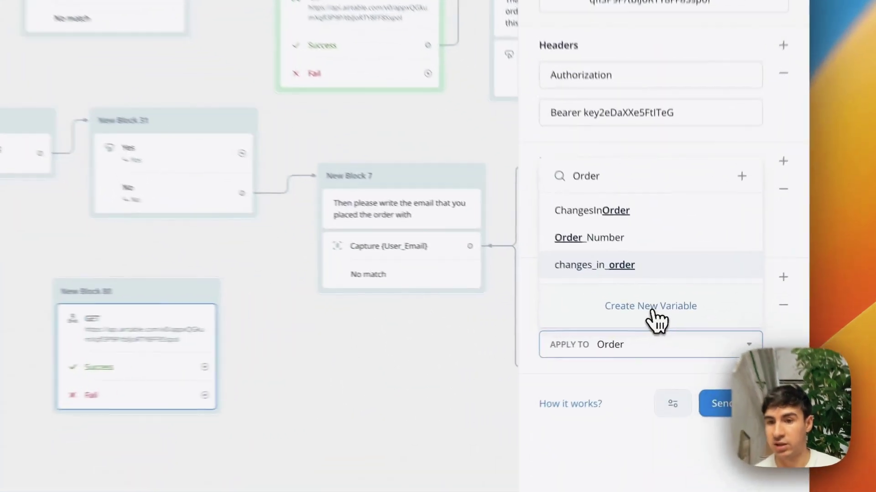
left_click(661, 321)
left_click(647, 345)
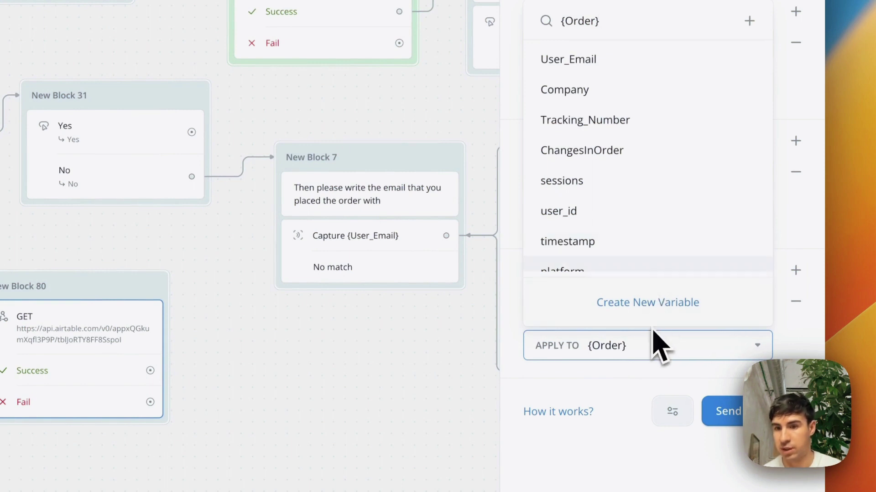
left_click(614, 20)
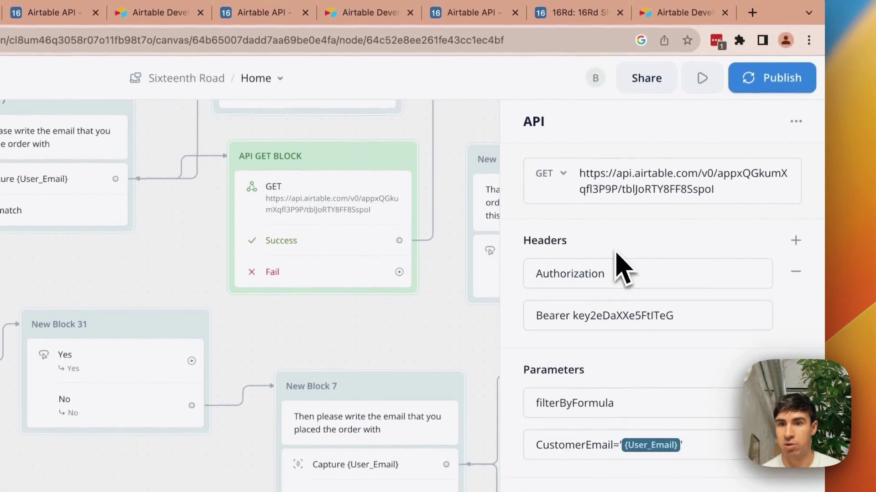
type("{")
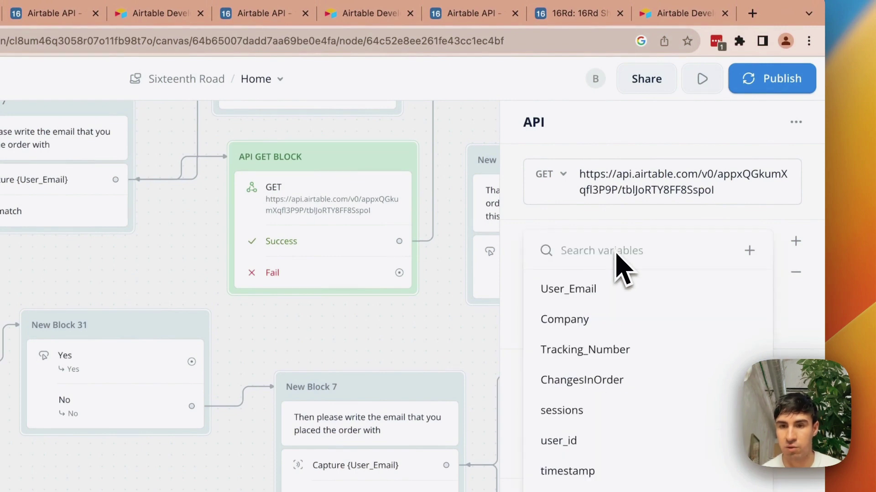
type("order")
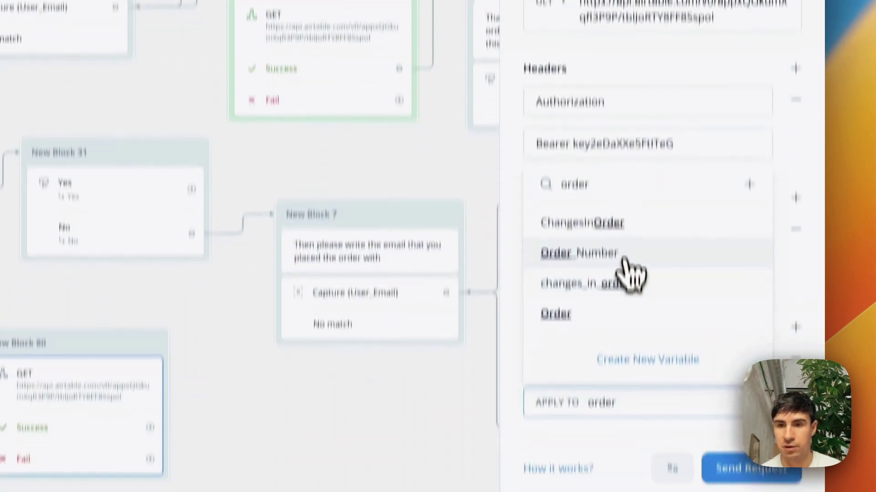
left_click(606, 429)
left_click(795, 177)
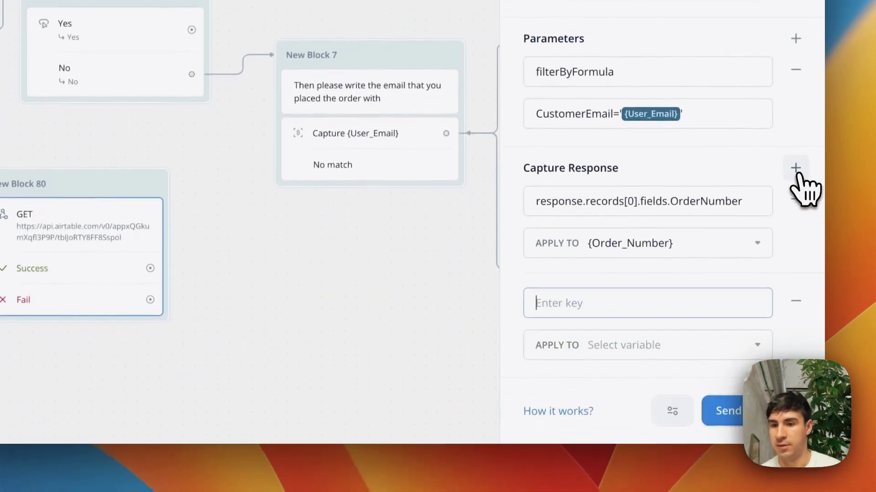
- Capture response.records[0].fields.TrackingNumber into the {Tracking_Number} variable
left_click_drag(674, 204, 494, 214)
left_click(612, 306)
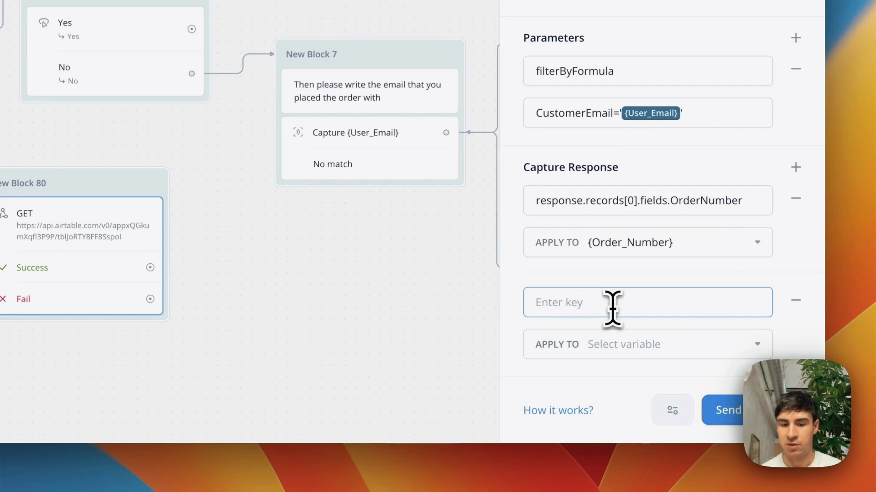
left_click(657, 345)
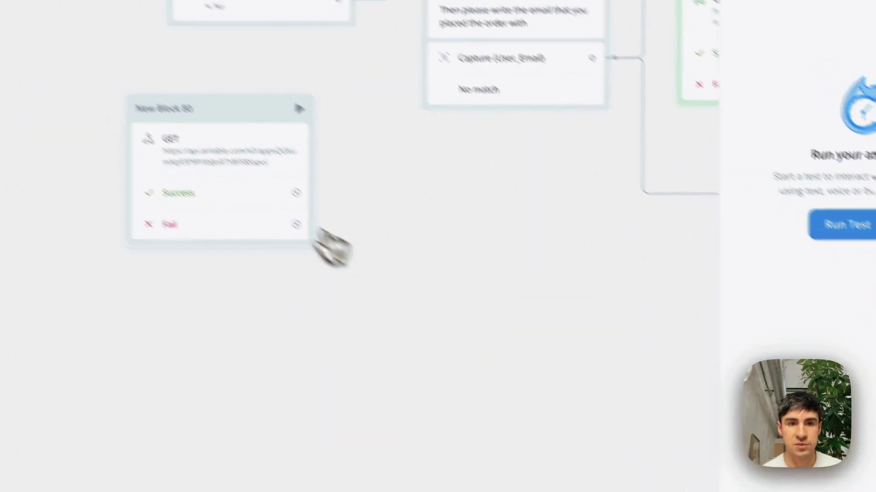
left_click(317, 215)
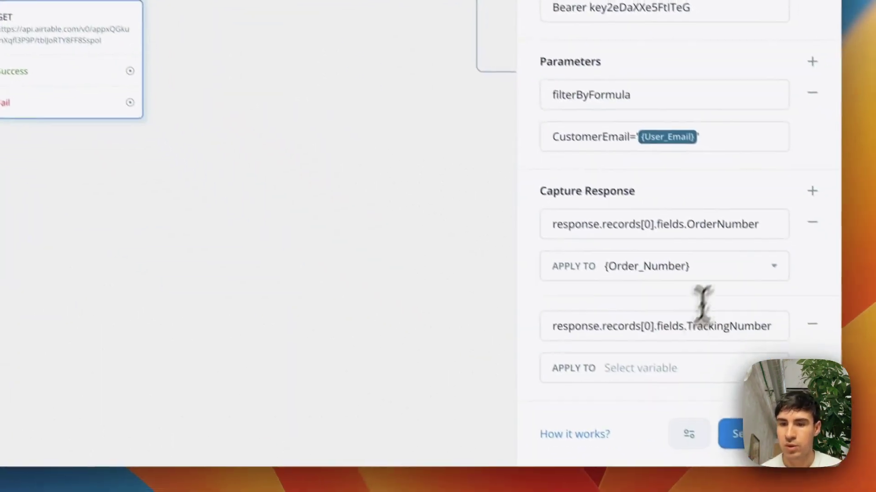
left_click(662, 369)
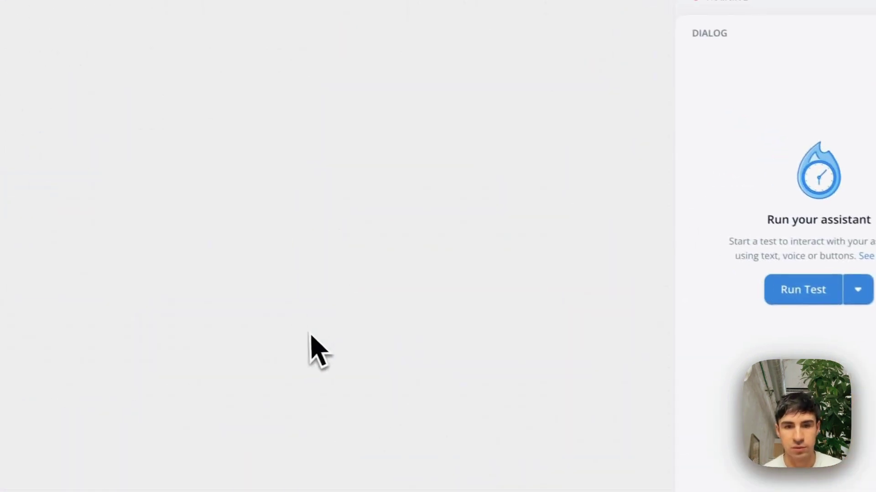
left_click(360, 164)
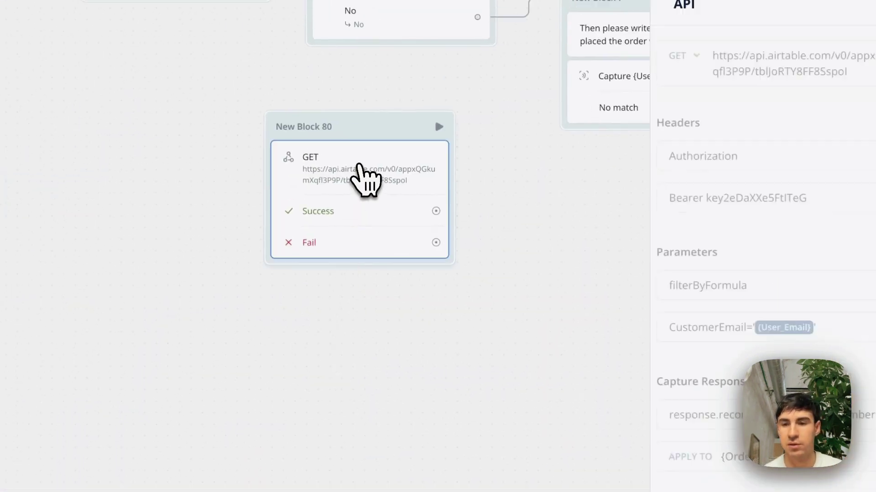
left_click(628, 365)
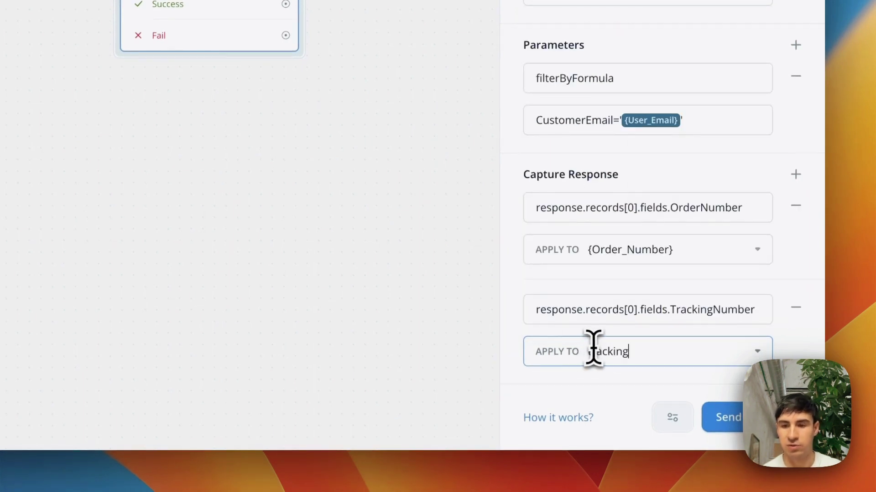
left_click(766, 355)
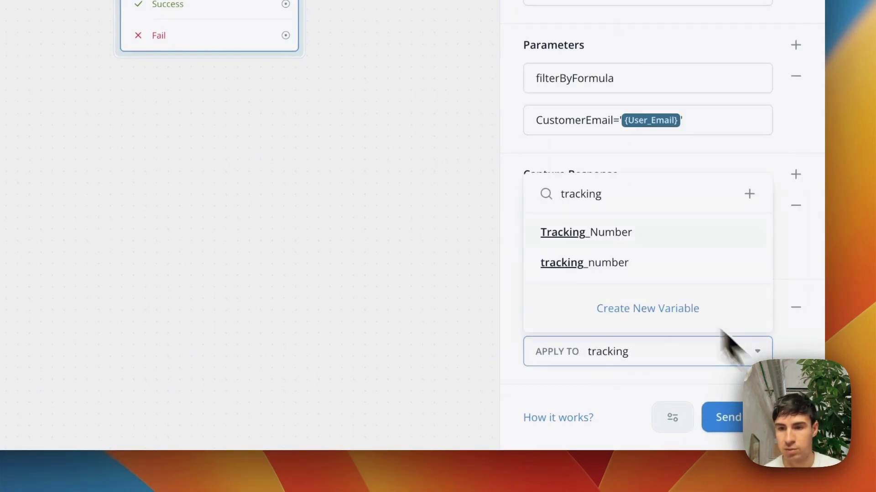
left_click(634, 241)
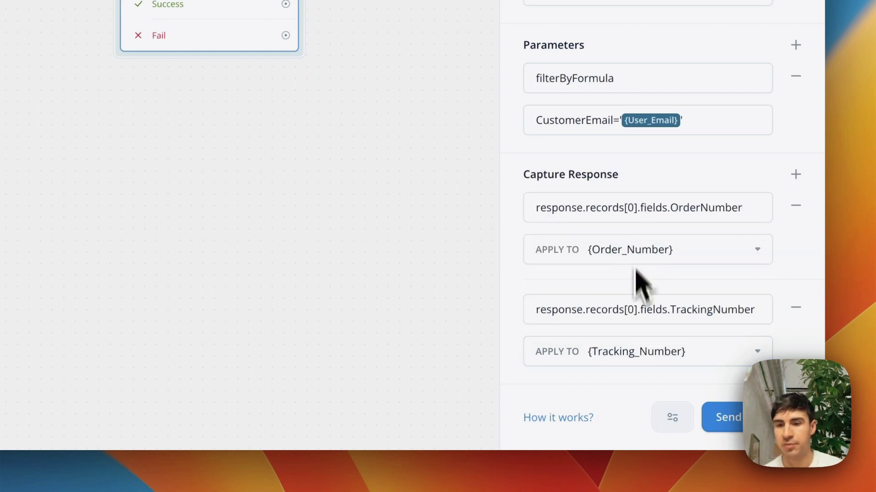
- Add a third capture row and check the field names in the Airtable orders table
left_click(796, 175)
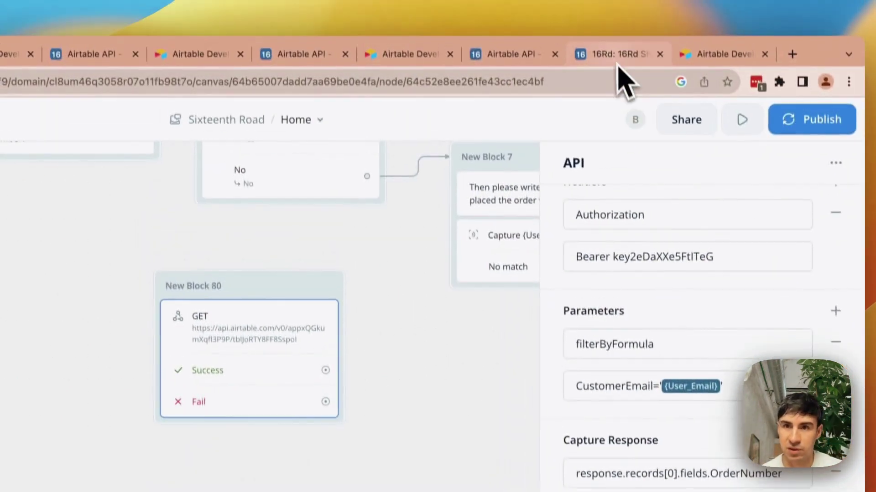
left_click(617, 69)
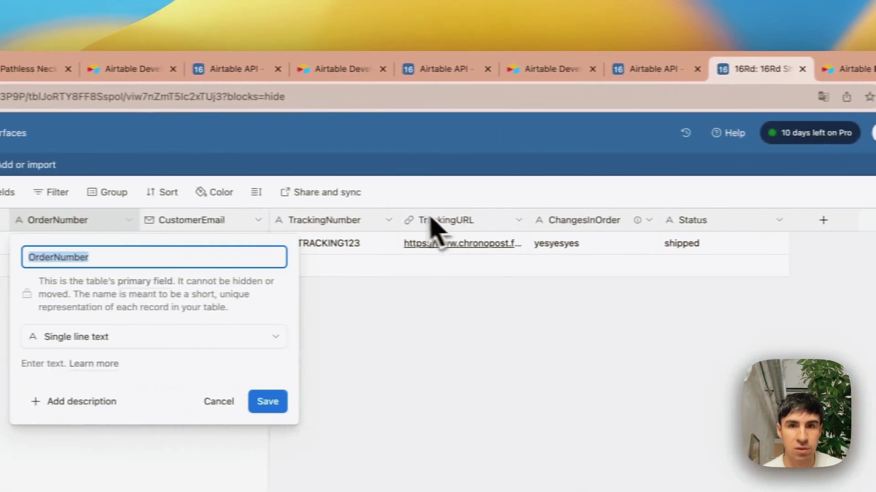
left_click(108, 69)
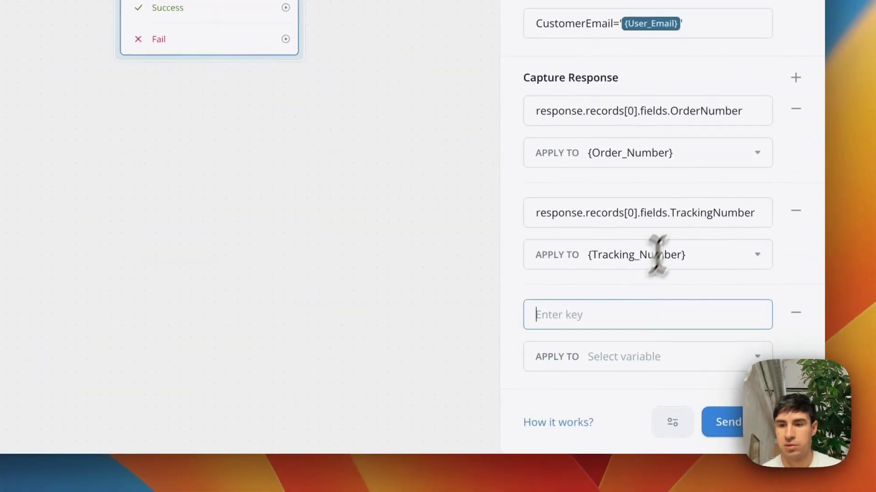
- Enter response.records[0].fields.TrackingURL as the third capture row's key
left_click_drag(679, 211, 555, 212)
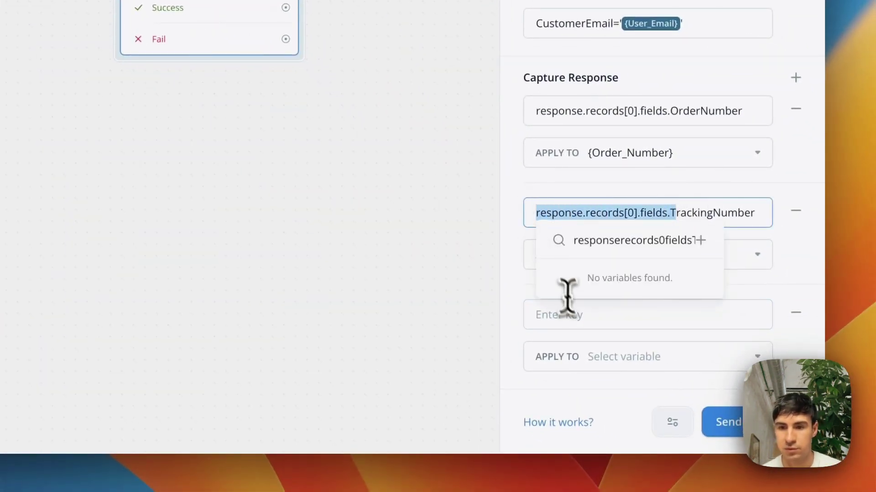
left_click(579, 314)
type("response.records[0].fields.T")
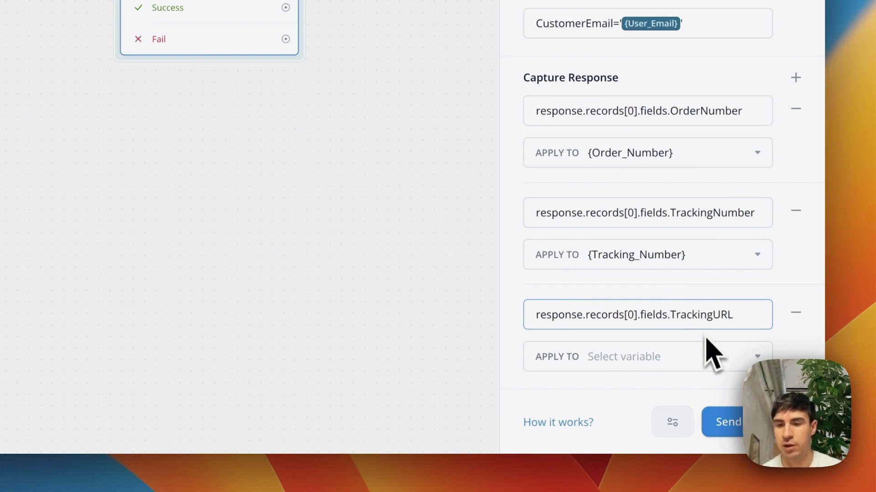
left_click(712, 355)
type("tra")
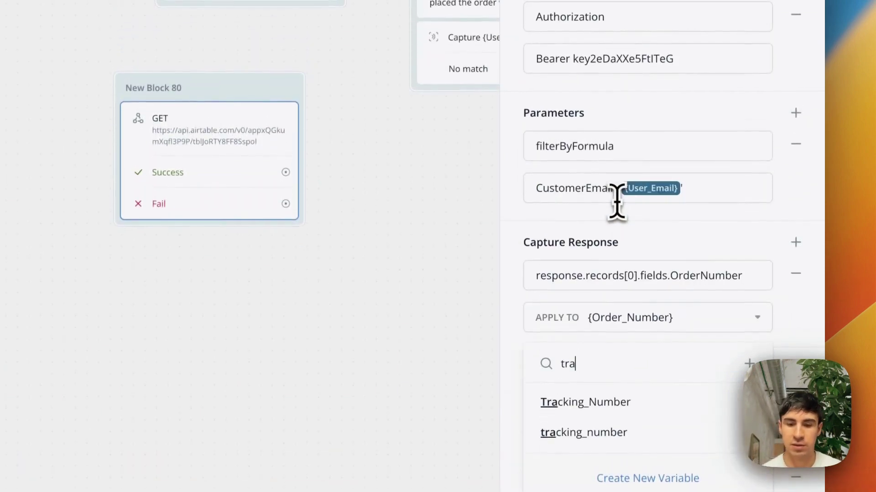
type("cking")
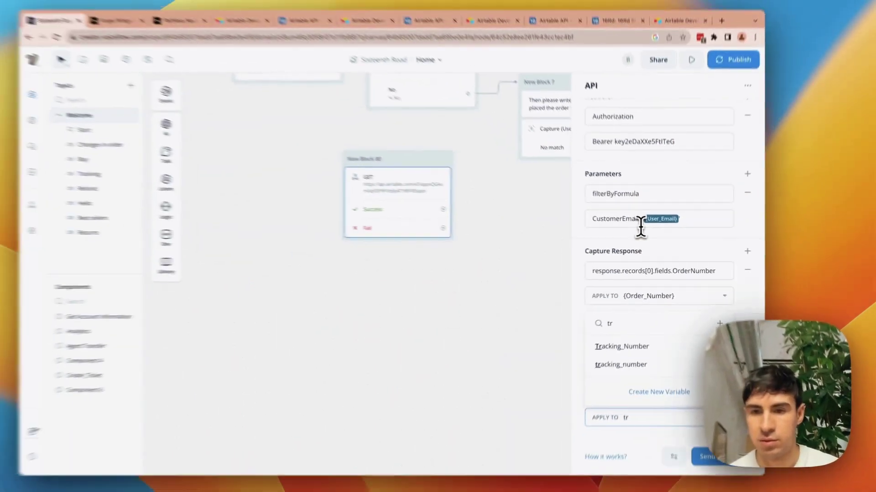
key("BackSpace")
key("BackSpace")
key("BackSpace")
key("BackSpace")
key("BackSpace")
type("url")
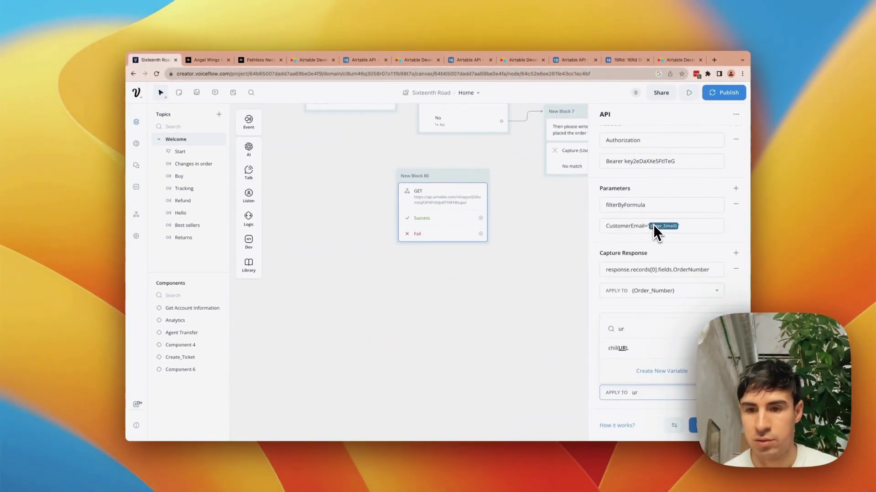
key("BackSpace")
key("BackSpace")
type("tracking")
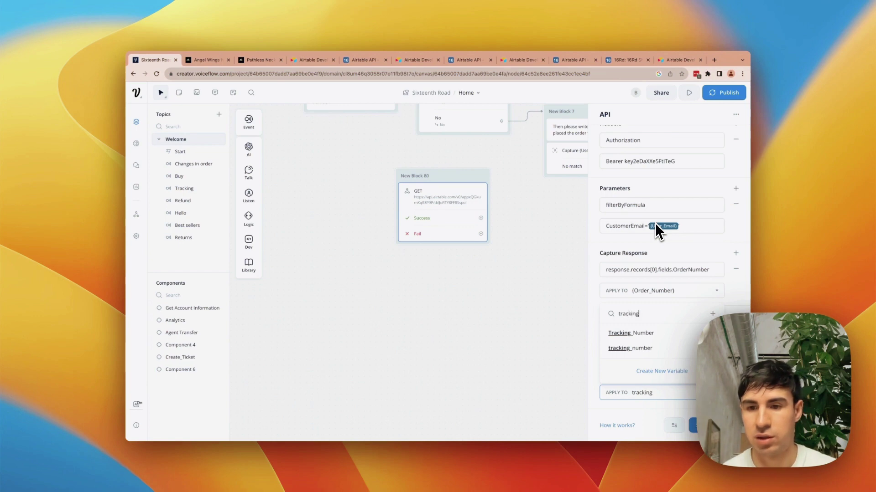
key("BackSpace")
key("BackSpace")
key("BackSpace")
key("BackSpace")
key("BackSpace")
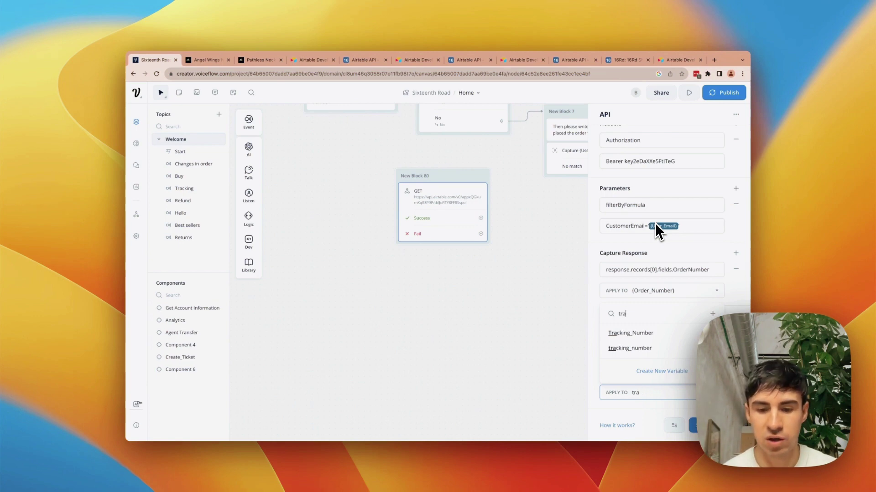
left_click(656, 226)
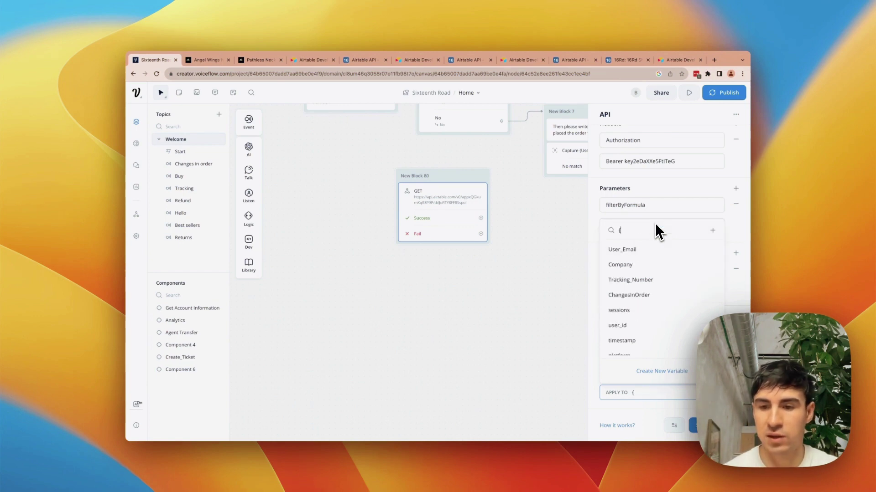
type("tracking")
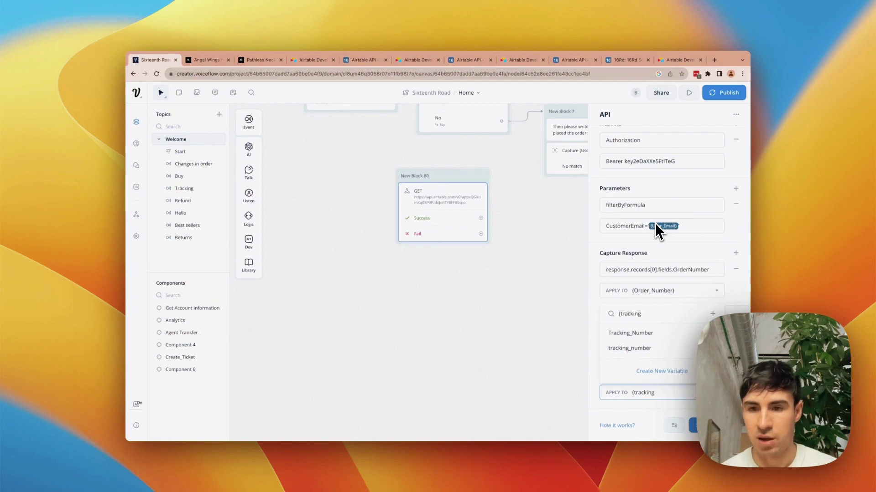
type("_url}")
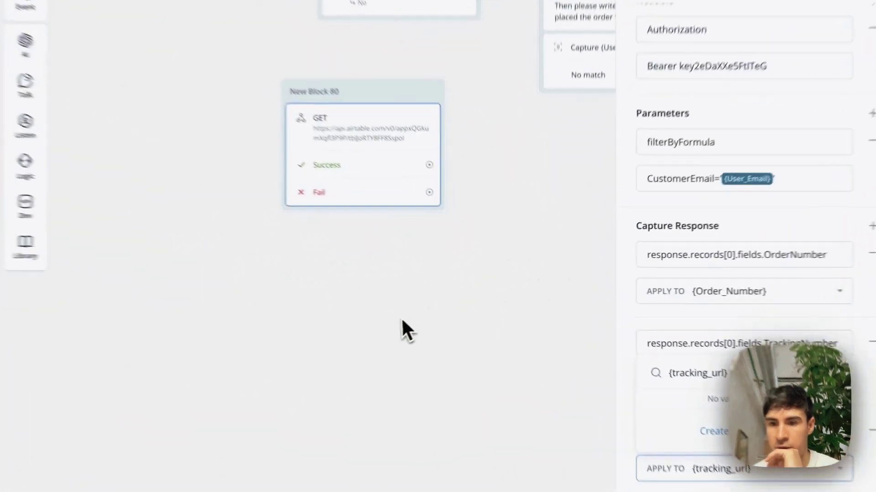
left_click(466, 310)
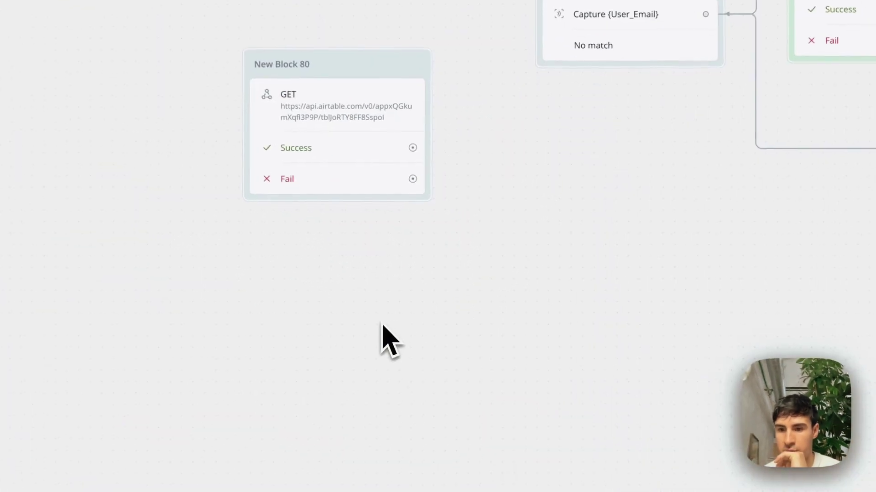
- Create a new tracking_url variable and apply the TrackingURL capture to it
left_click(443, 216)
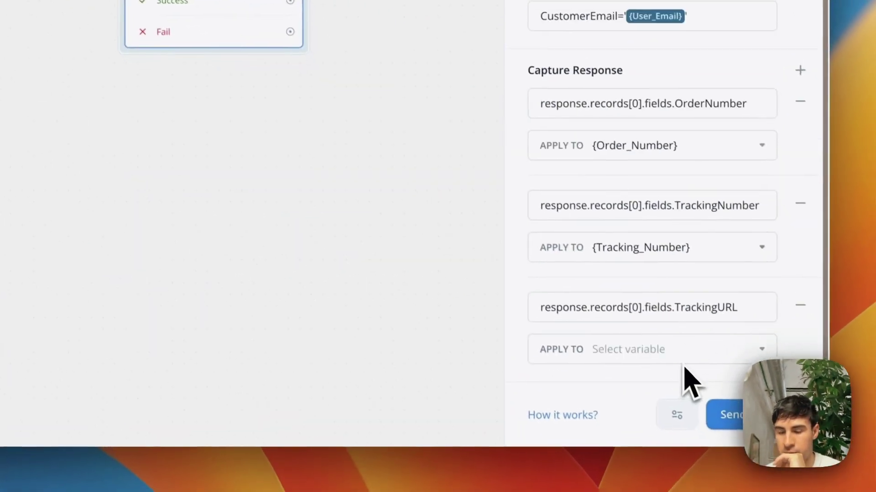
left_click(677, 343)
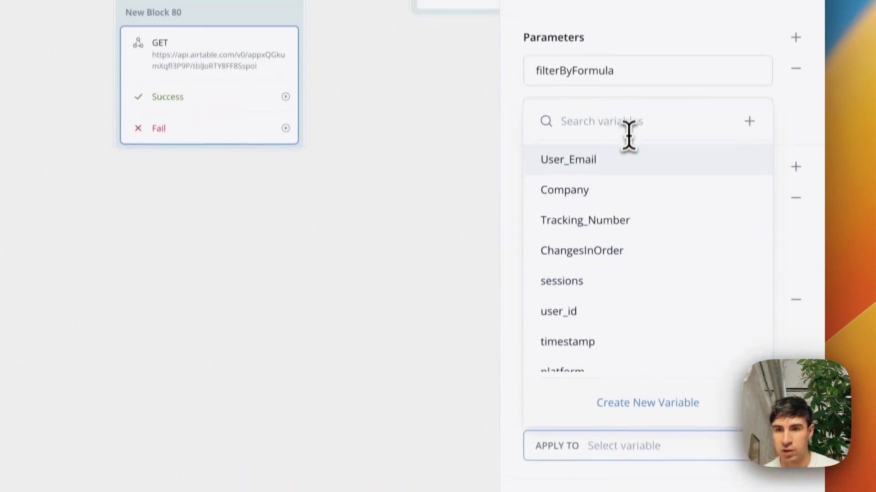
type("trackin")
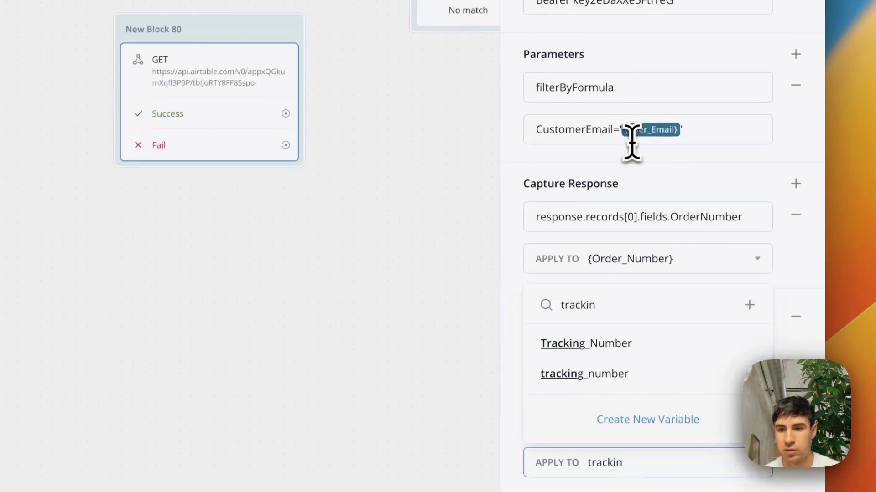
left_click(629, 421)
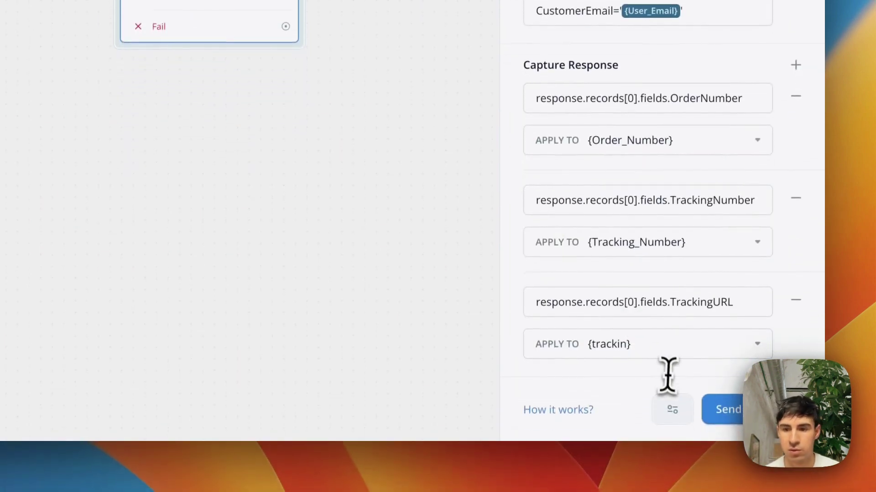
left_click(629, 345)
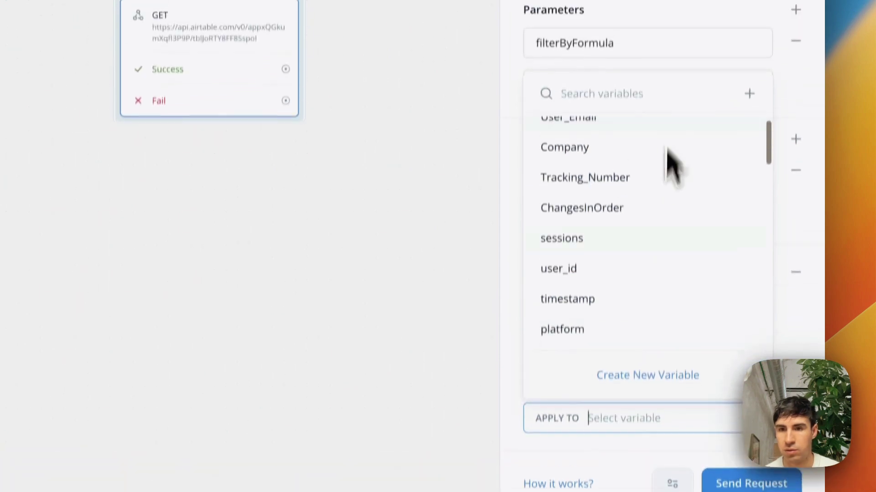
type("tracking")
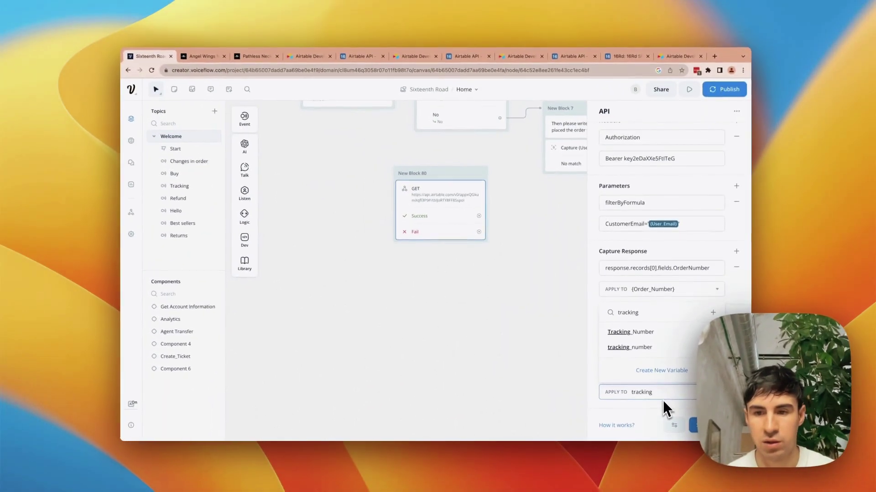
type("_url")
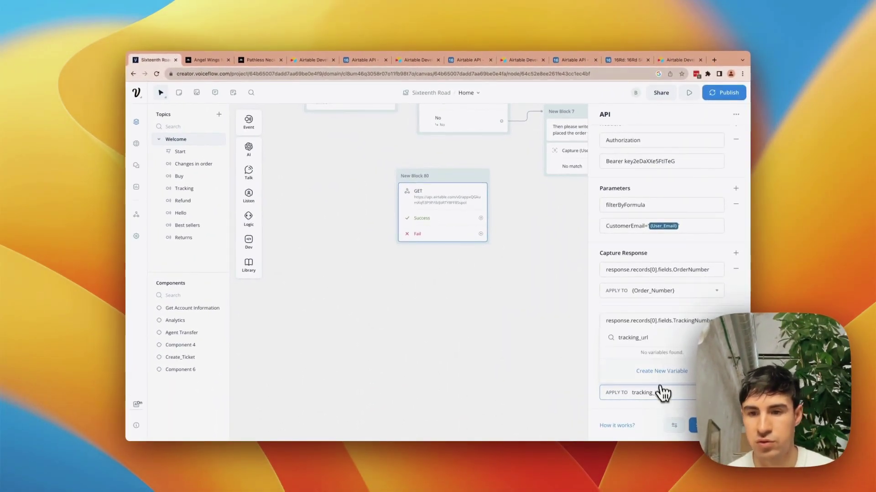
key("Return")
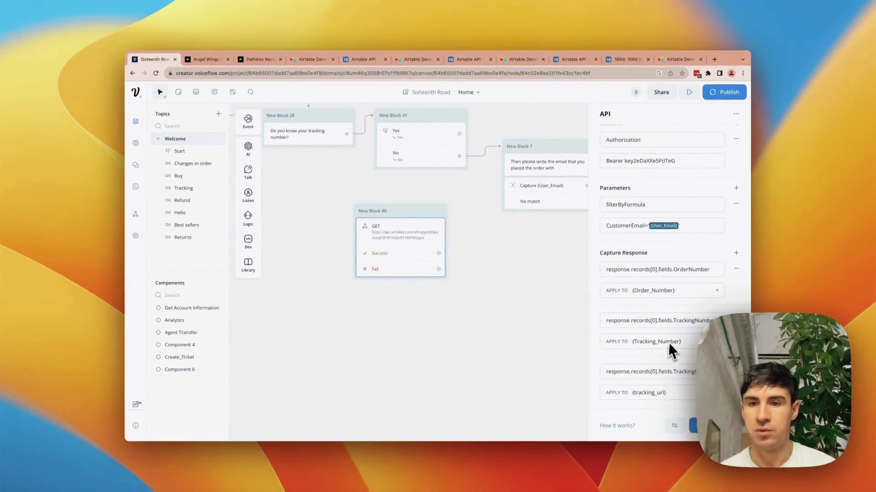
- Duplicate New Block 7 and place the copy left of New Block 80
scroll(434, 280, "up", 5)
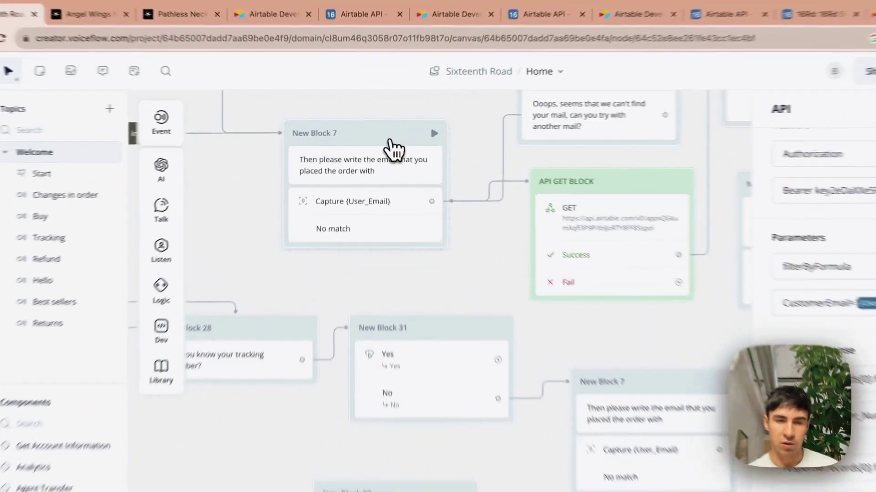
right_click(377, 132)
left_click(444, 327)
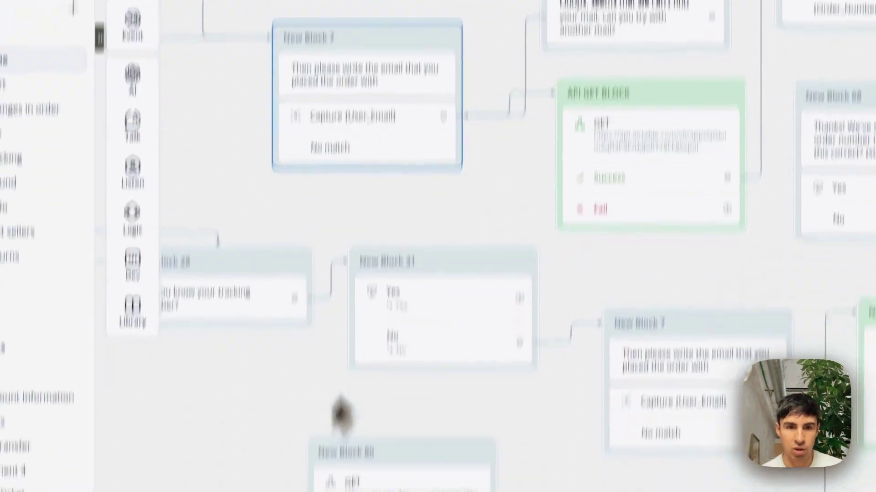
key("super+v")
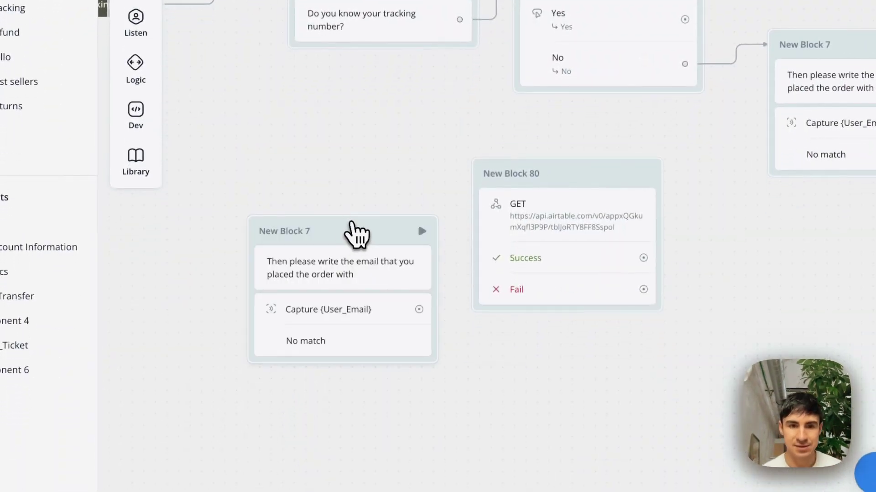
left_click_drag(351, 223, 296, 154)
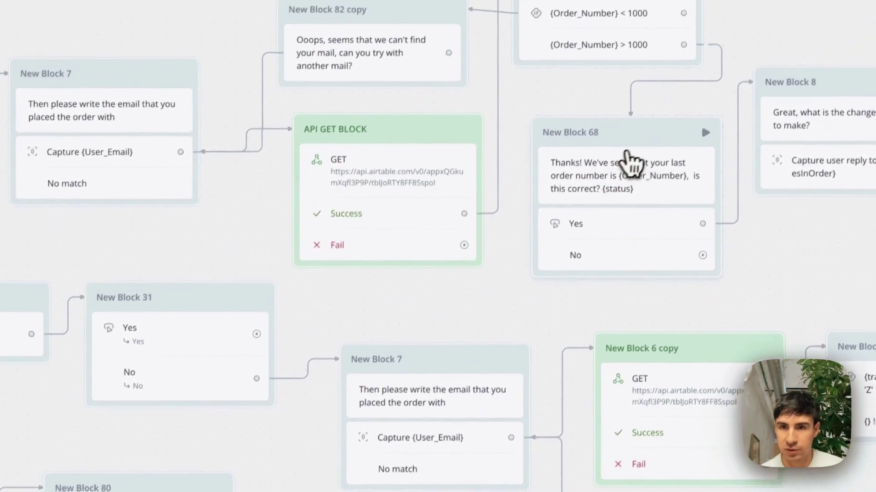
- Duplicate the New Block 68 order confirmation message and place it beside New Block 80
left_click(670, 139)
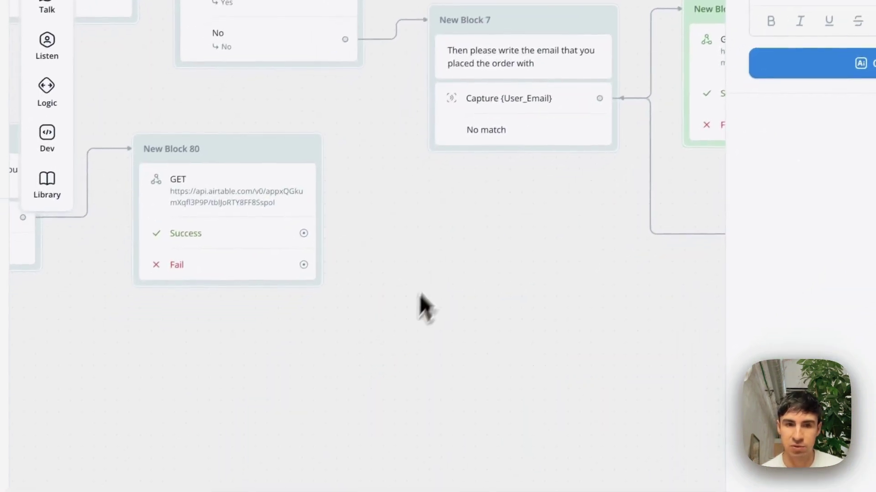
key("ctrl+v")
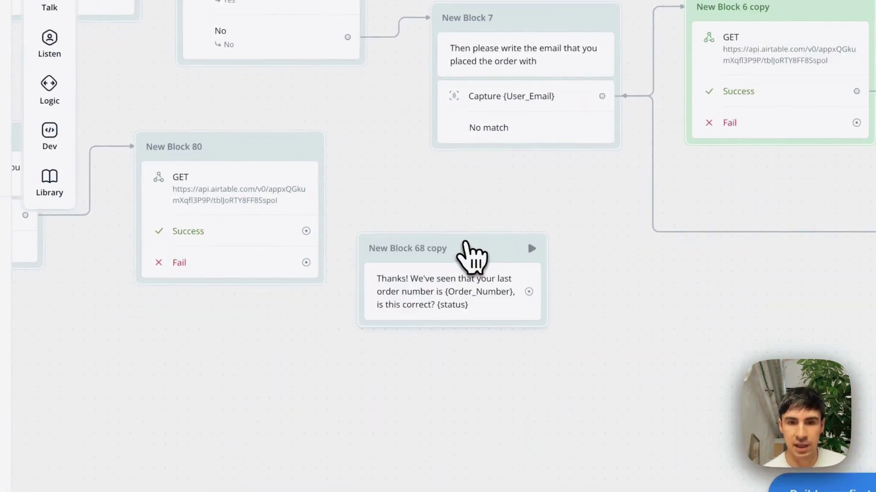
left_click_drag(464, 242, 496, 197)
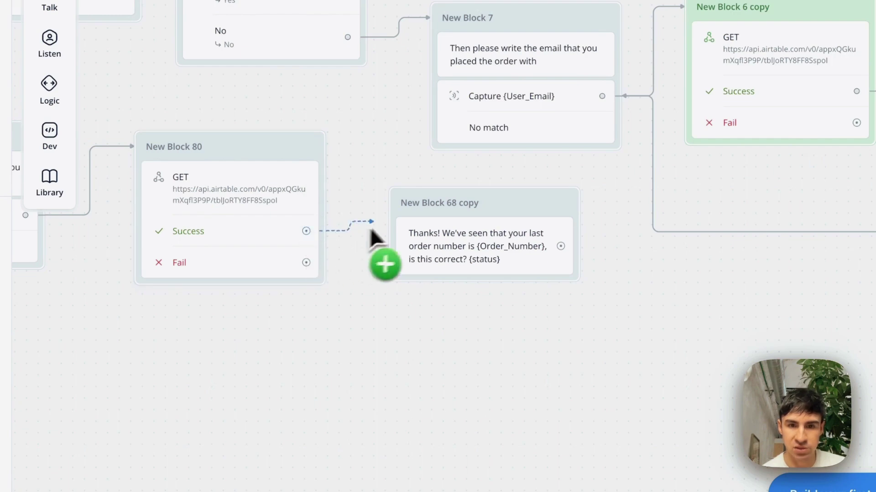
- Replace {status} at the end of the confirmation message with {tracking_url}, checking order 1043 in Airtable
left_click(512, 242)
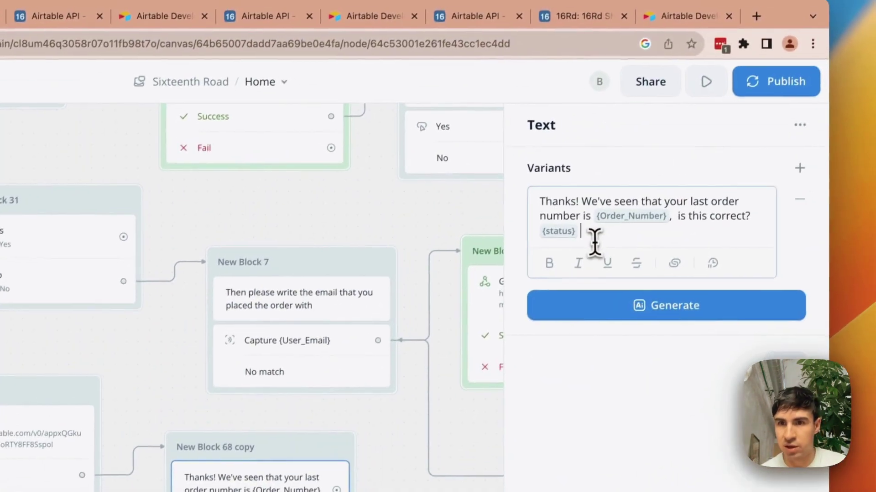
left_click(679, 83)
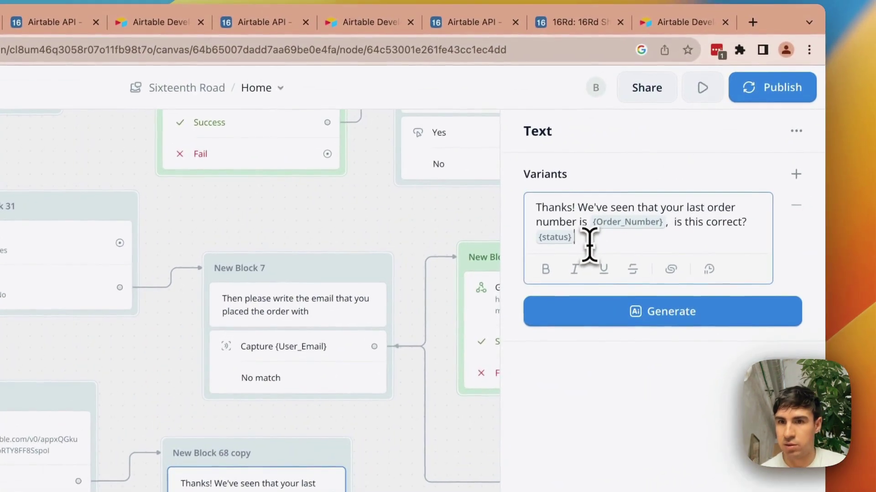
key("BackSpace")
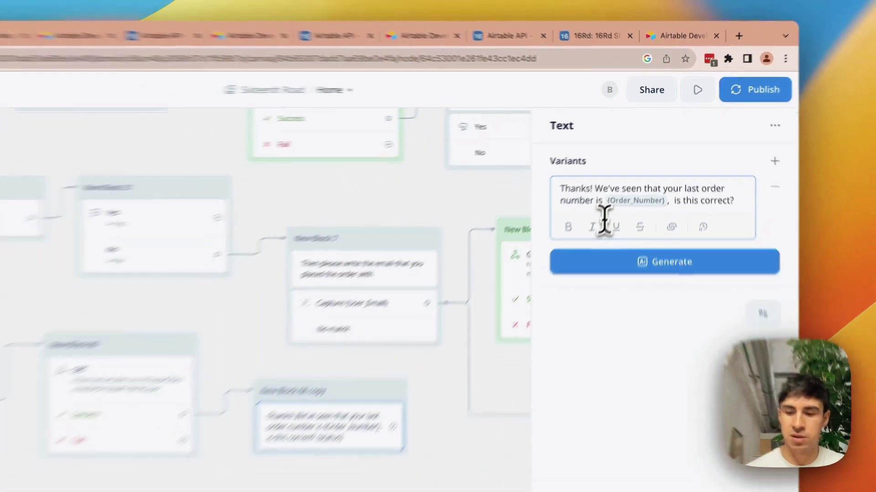
type("{tr")
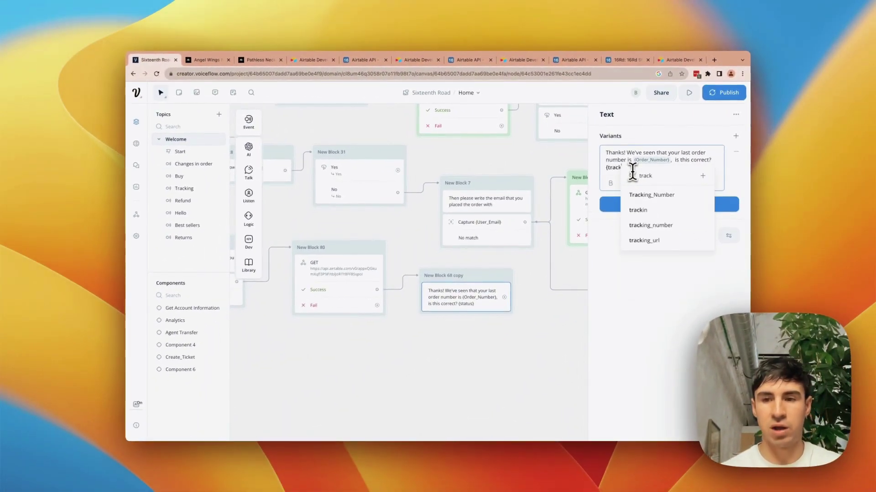
type("ack")
left_click(644, 225)
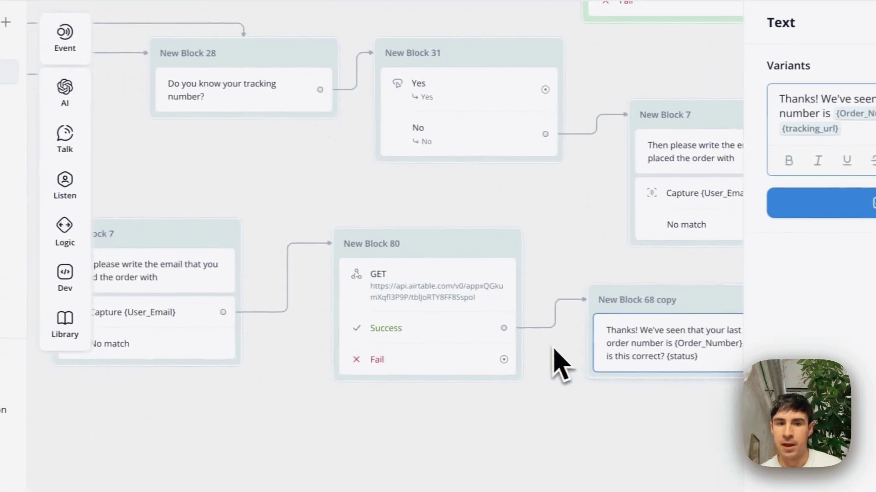
scroll(424, 322, "left", 1)
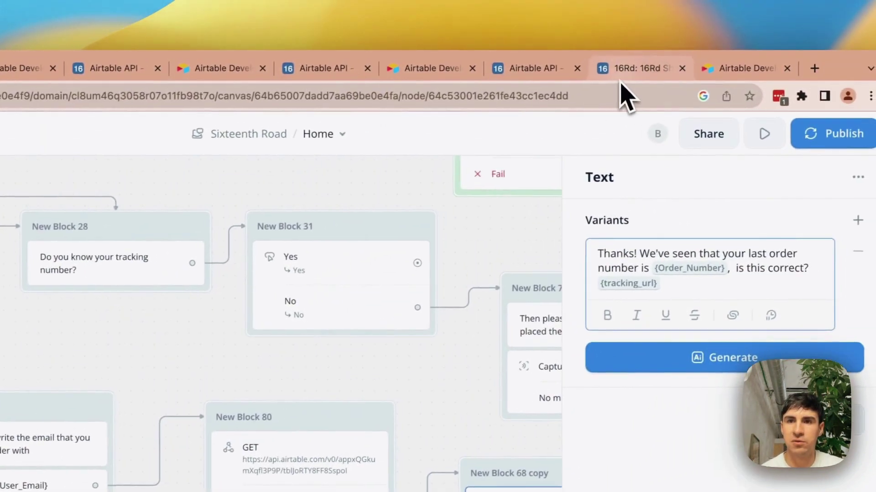
left_click(621, 77)
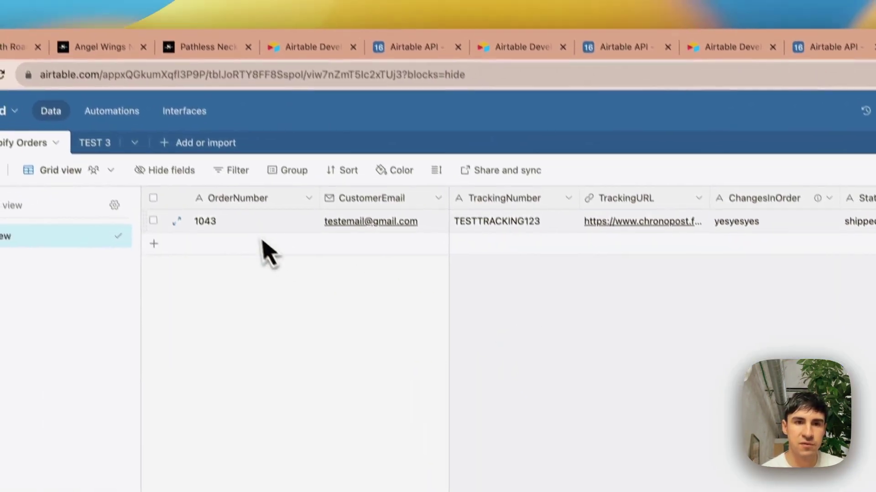
double_click(254, 249)
key("super+c")
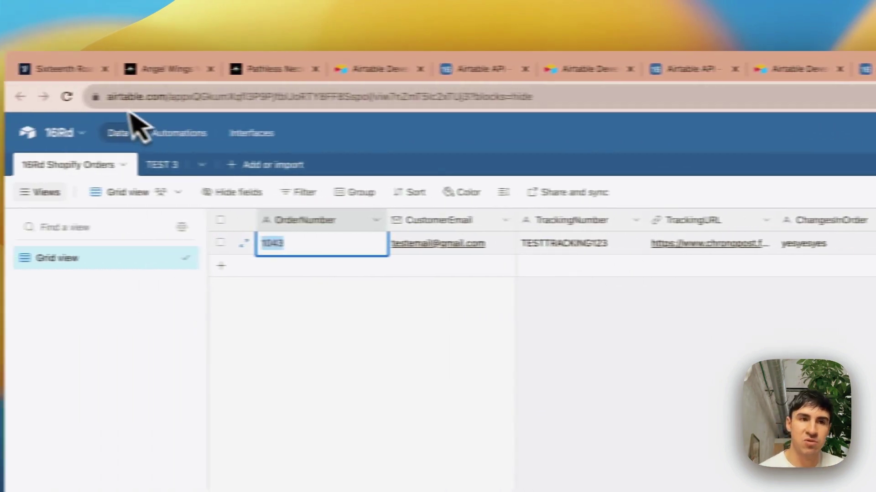
left_click(68, 69)
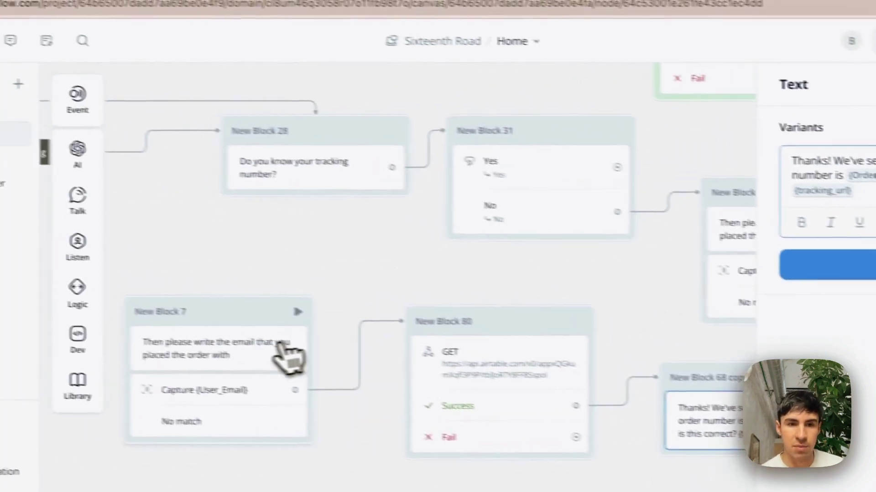
- Run a test from New Block 7 with the customer's Gmail address and compare the reply with Airtable
left_click(297, 312)
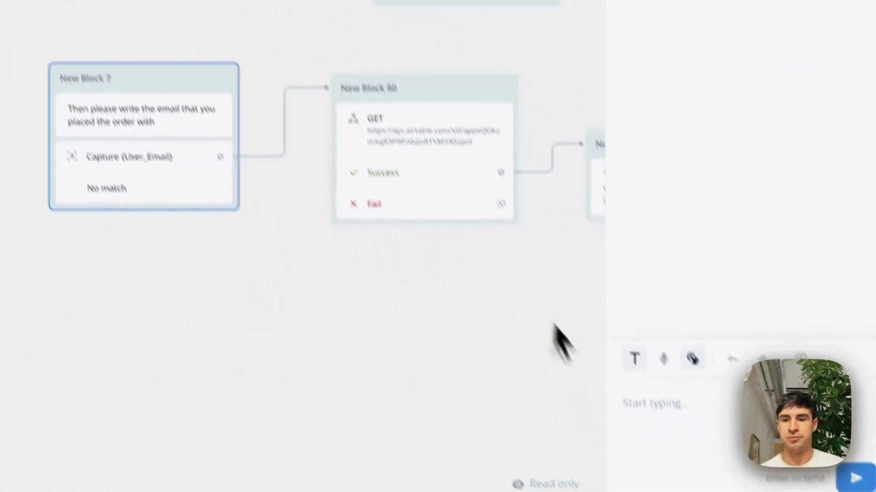
left_click(574, 342)
key("super+v")
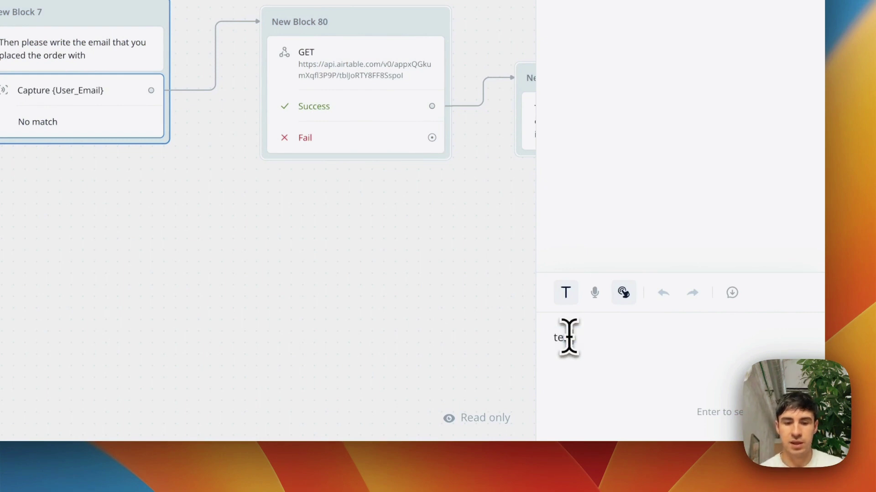
type("@gmail.com")
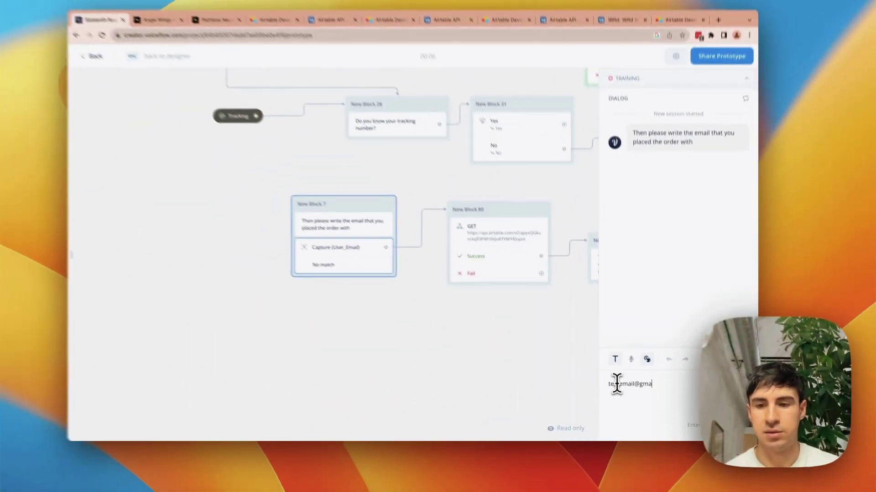
key("Return")
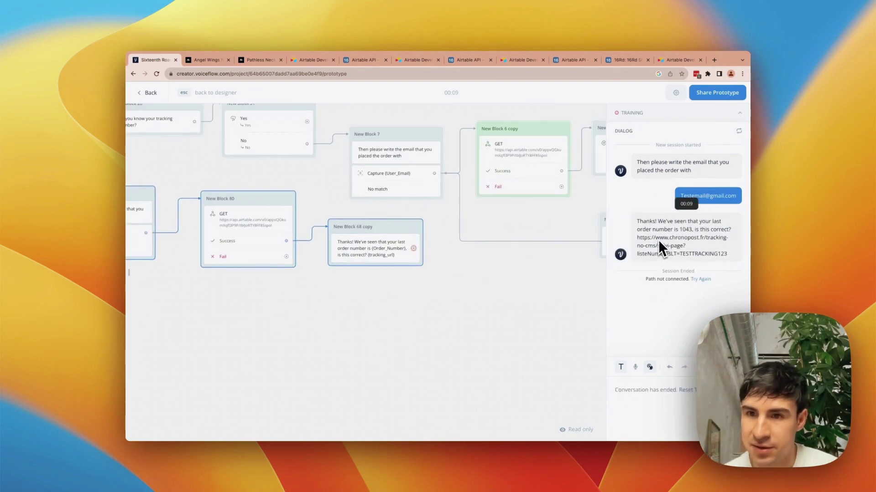
left_click(670, 60)
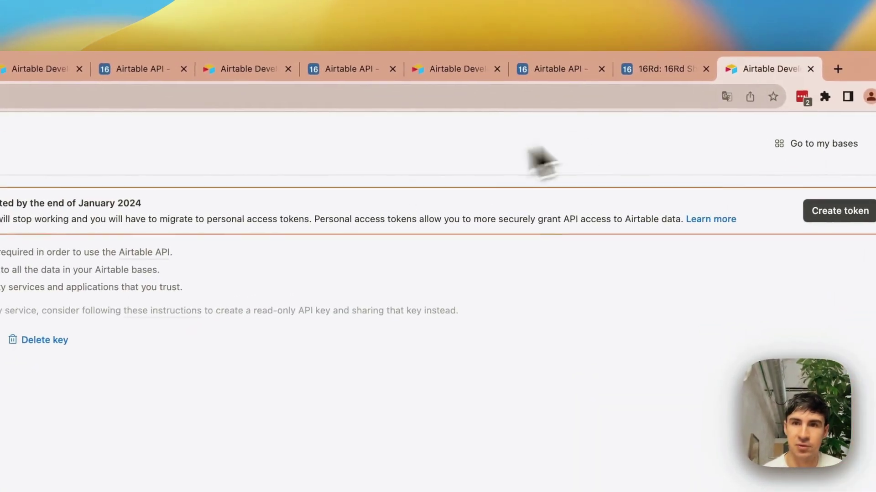
left_click(659, 69)
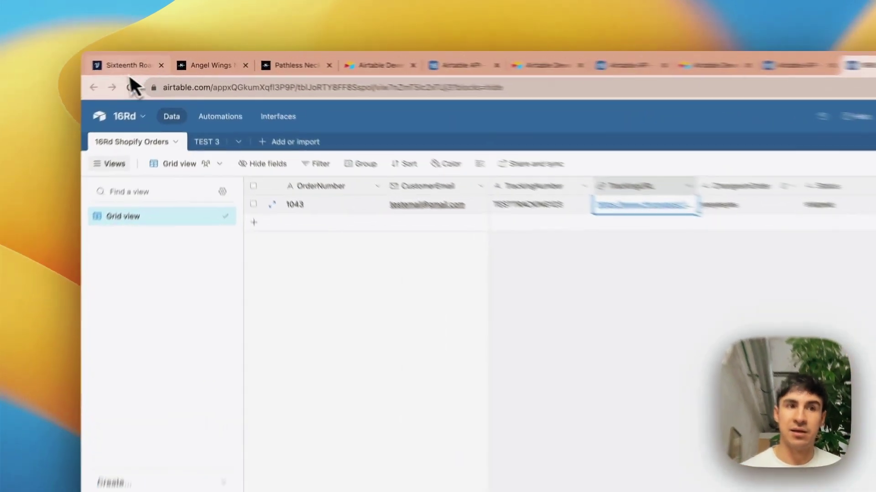
left_click(148, 62)
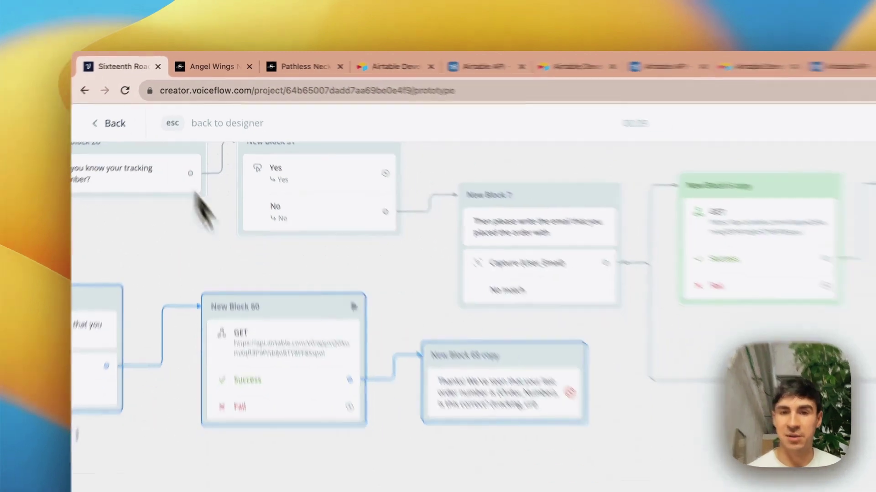
scroll(507, 277, "right", 1)
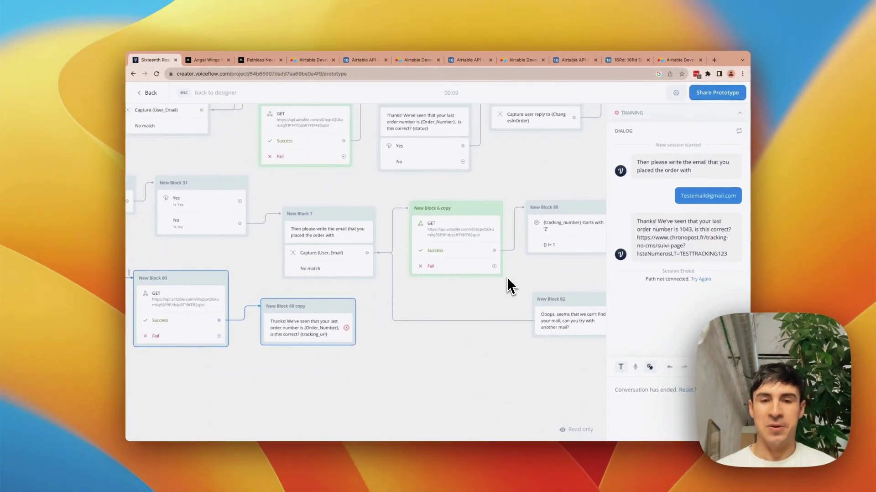
- Exit the prototype test back to the flow editor's PATCH API step
scroll(461, 237, "up", 5)
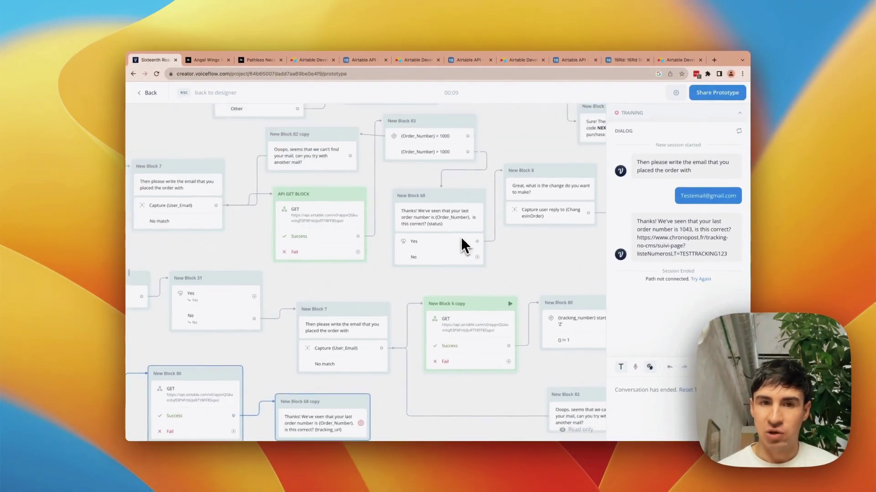
scroll(459, 234, "down", 5)
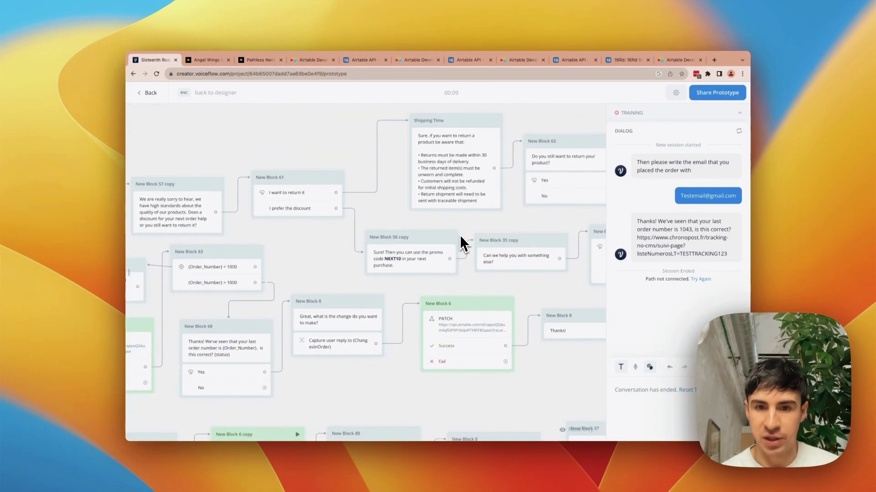
key("Escape")
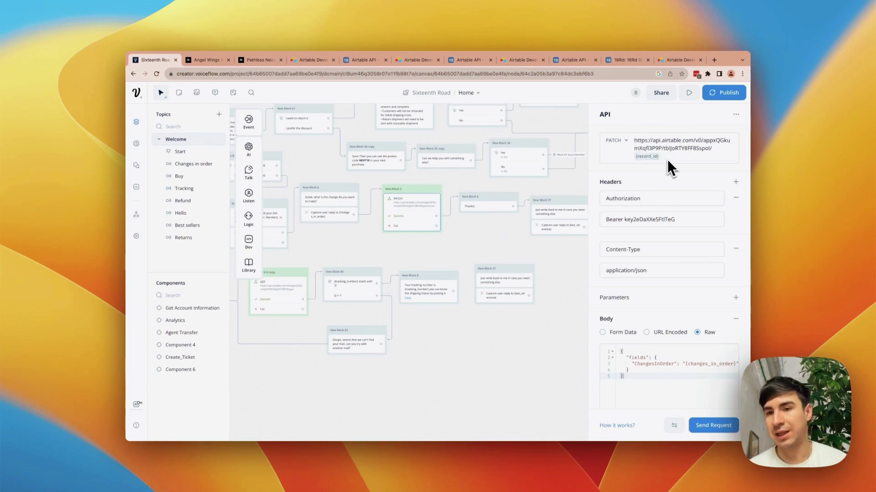
- Enter 'yes yes yes' in row 2's ChangesInOrder cell of the 16Rd Shopify Orders table
left_click(619, 62)
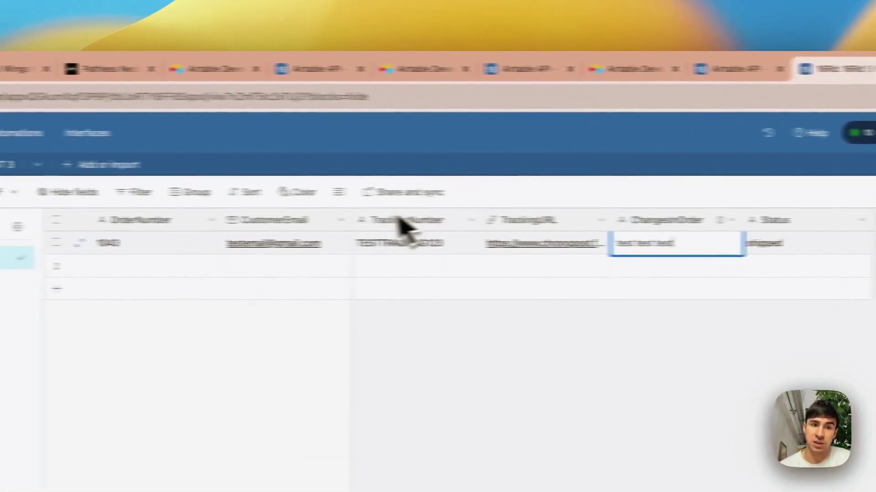
left_click(643, 272)
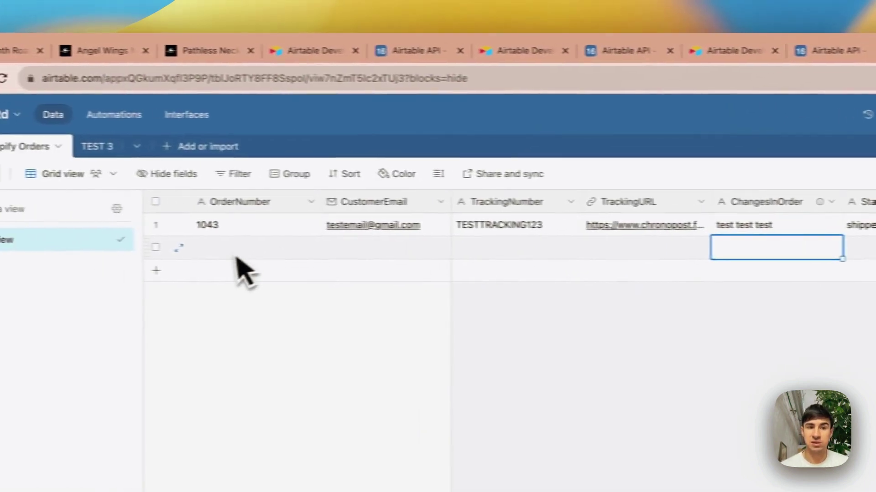
left_click(237, 255)
left_click(800, 257)
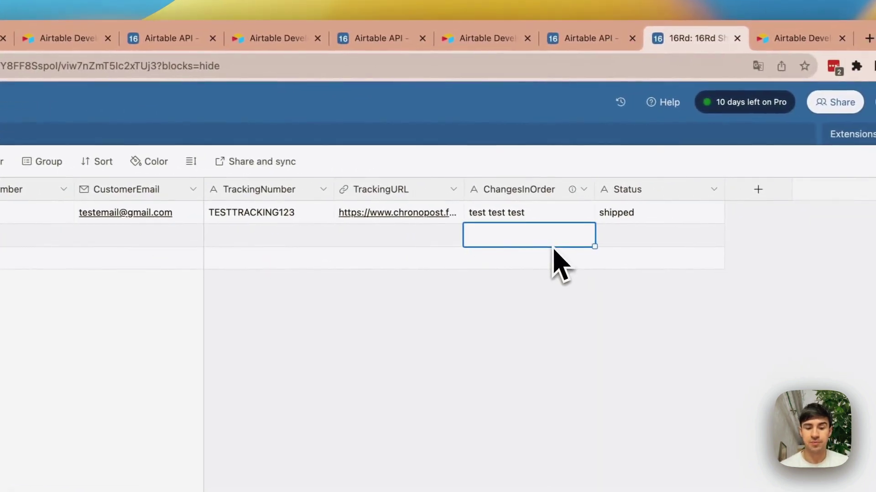
type("yes yes ye")
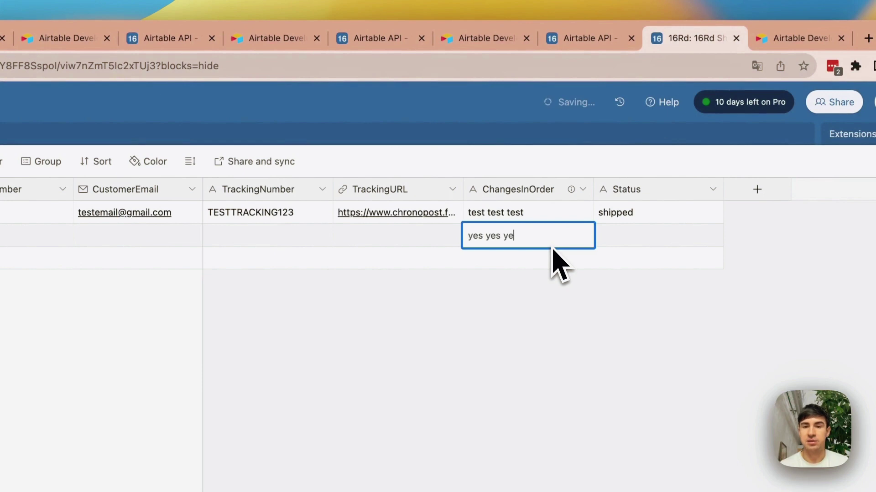
type("s")
left_click(545, 276)
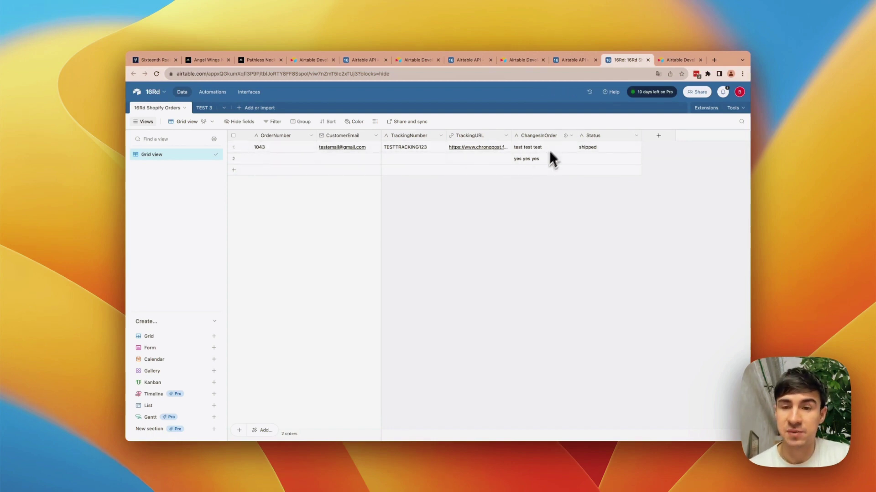
- Back in Voiceflow, place the cursor at the end of the PATCH request URL
left_click(153, 59)
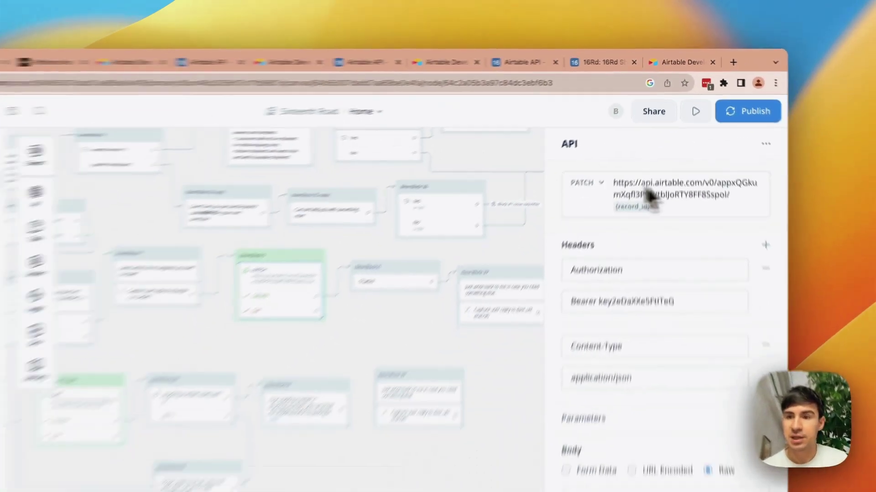
scroll(203, 364, "left", 3)
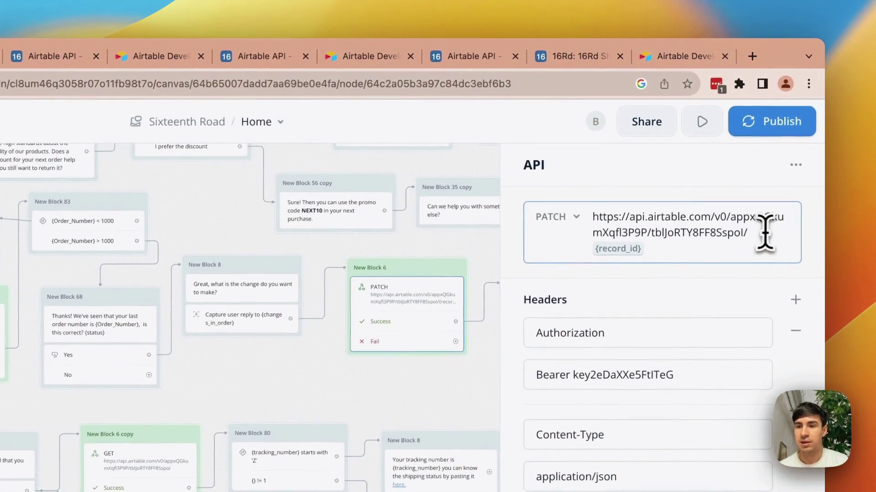
left_click(711, 148)
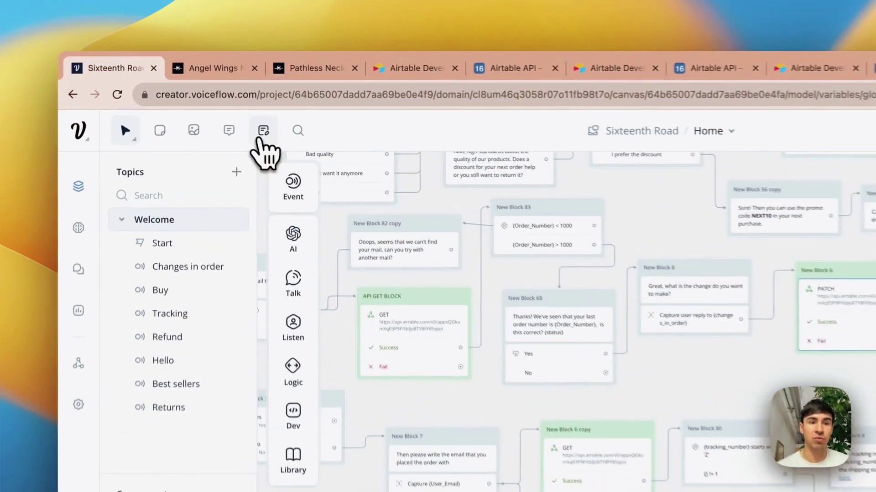
- Create a new record variable from the project variables list
left_click(232, 94)
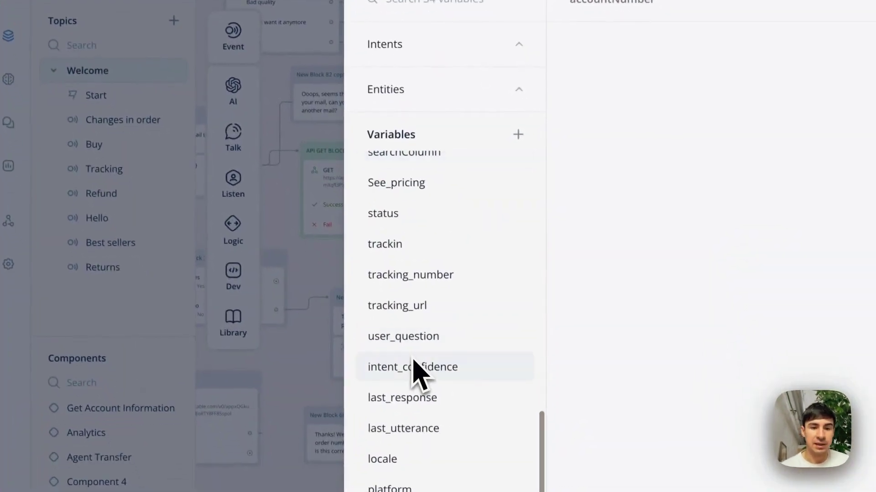
scroll(435, 335, "up", 2)
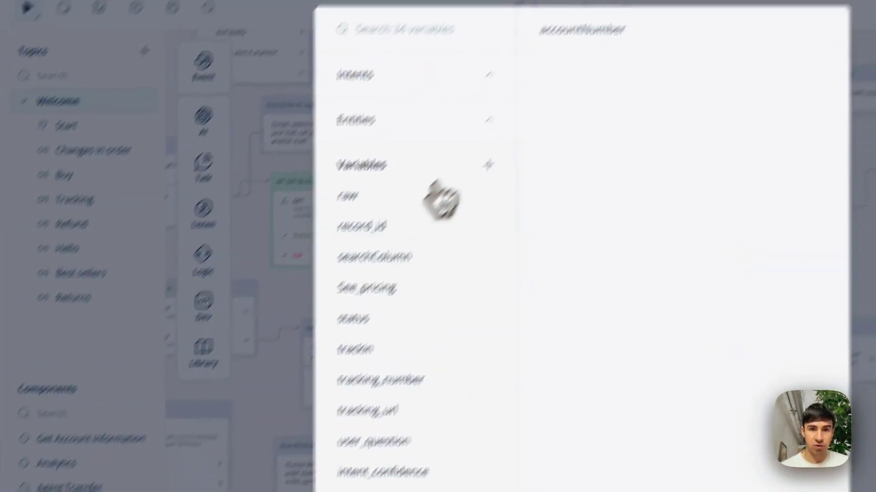
left_click(518, 133)
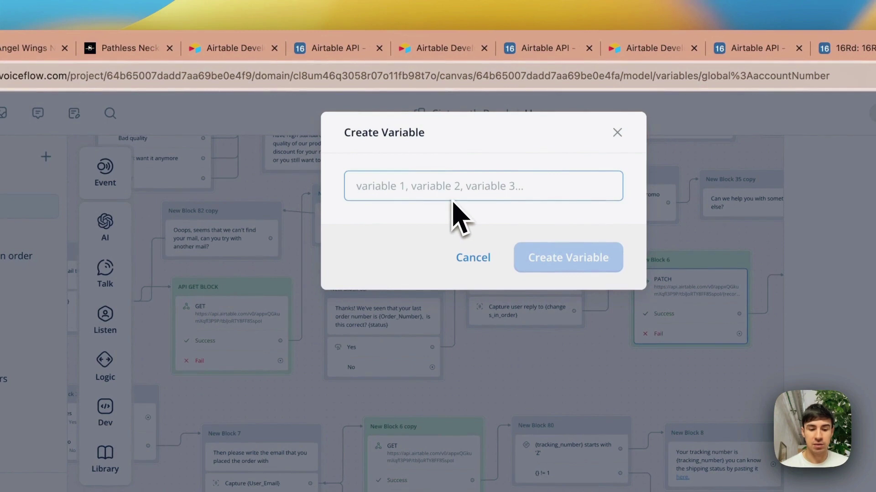
type("variable_ch")
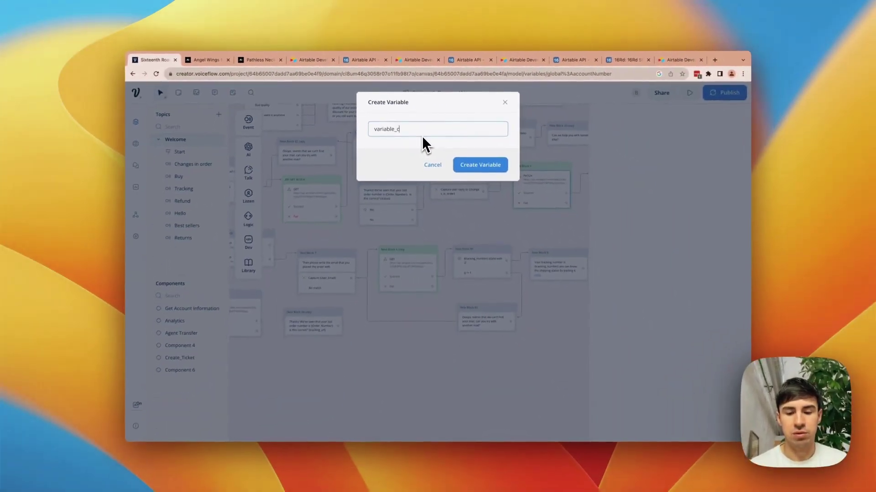
key("BackSpace")
key("BackSpace")
key("BackSpace")
key("BackSpace")
key("BackSpace")
key("BackSpace")
key("BackSpace")
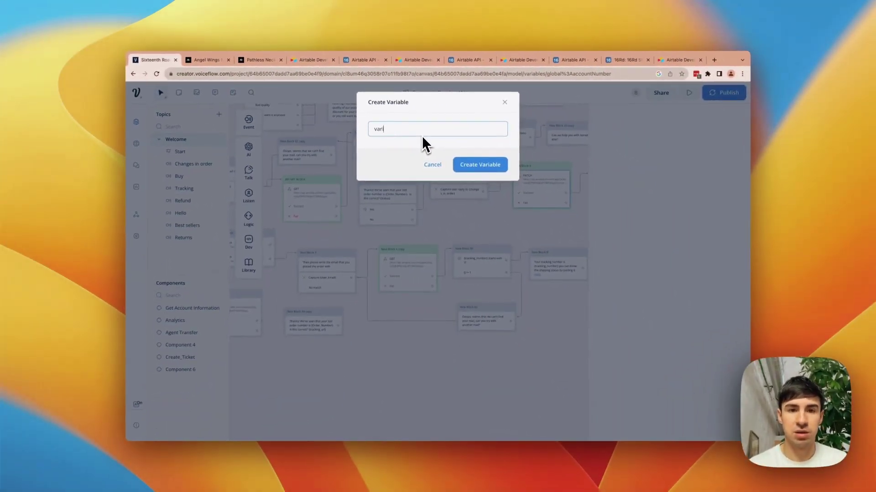
key("BackSpace")
key("BackSpace")
key("BackSpace")
key("BackSpace")
type("records")
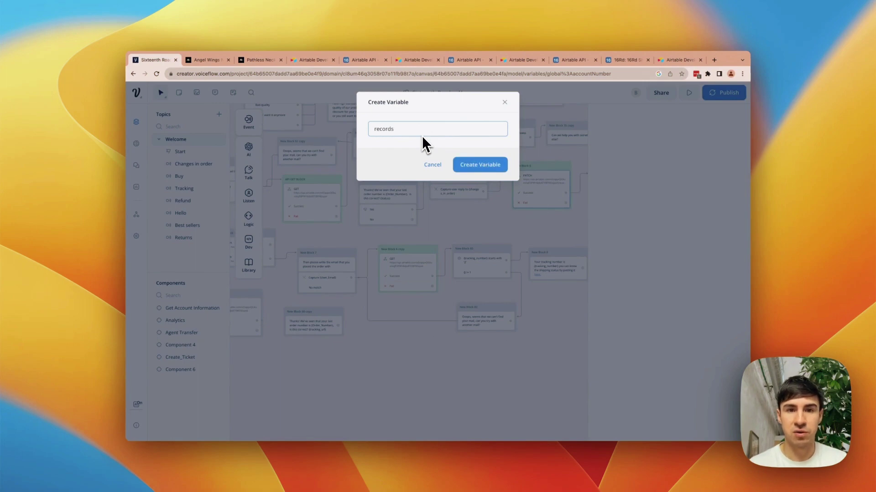
key("BackSpace")
type("d")
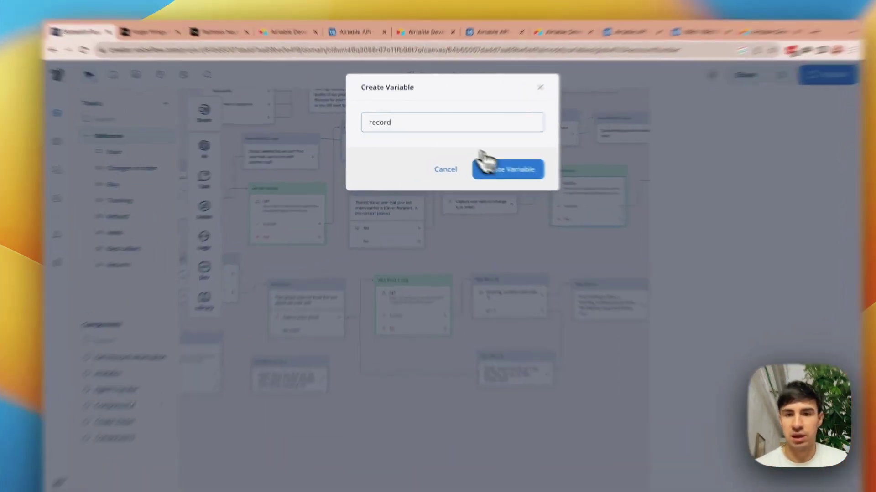
left_click(480, 165)
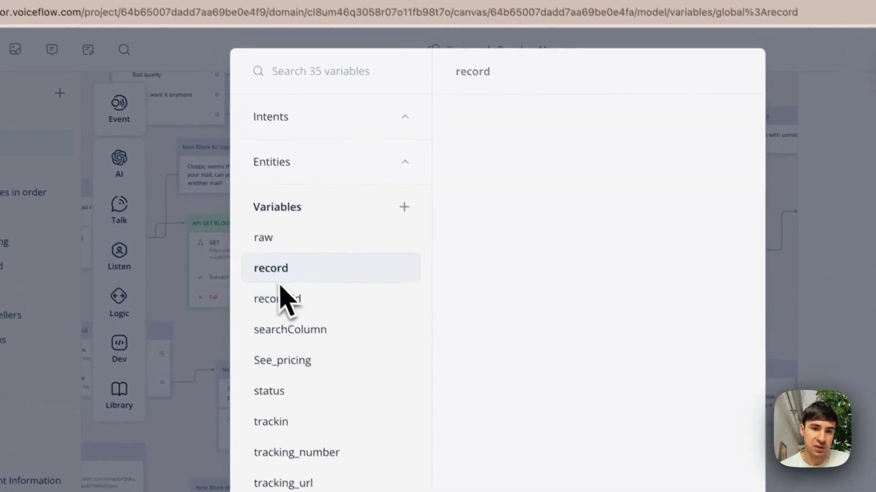
- Delete the unwanted 'record' variable and return to the PATCH step
right_click(282, 259)
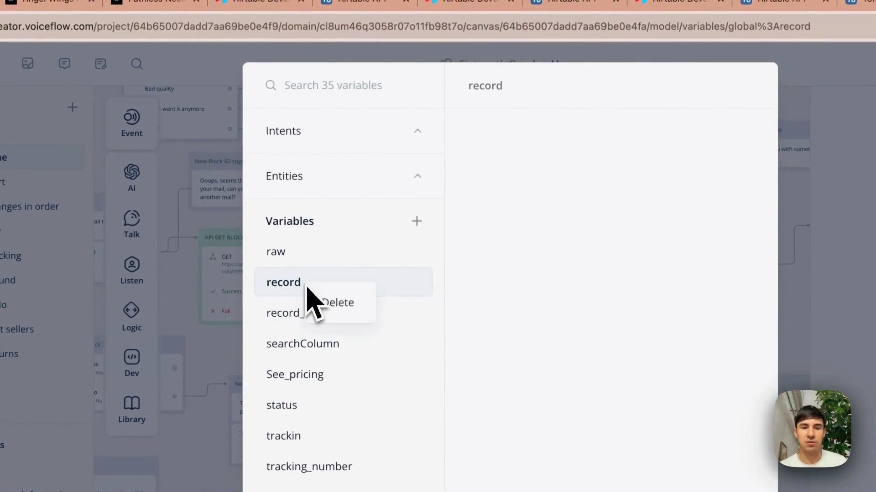
left_click(335, 302)
left_click(862, 132)
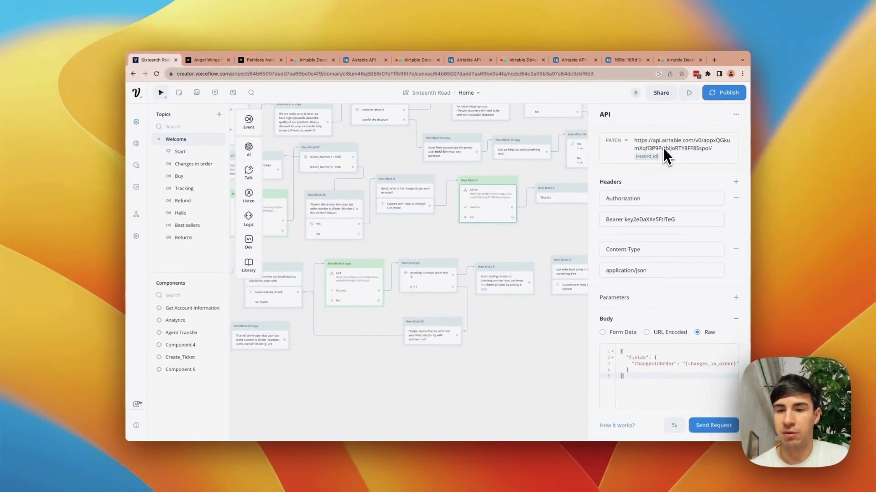
scroll(639, 199, "down", 1)
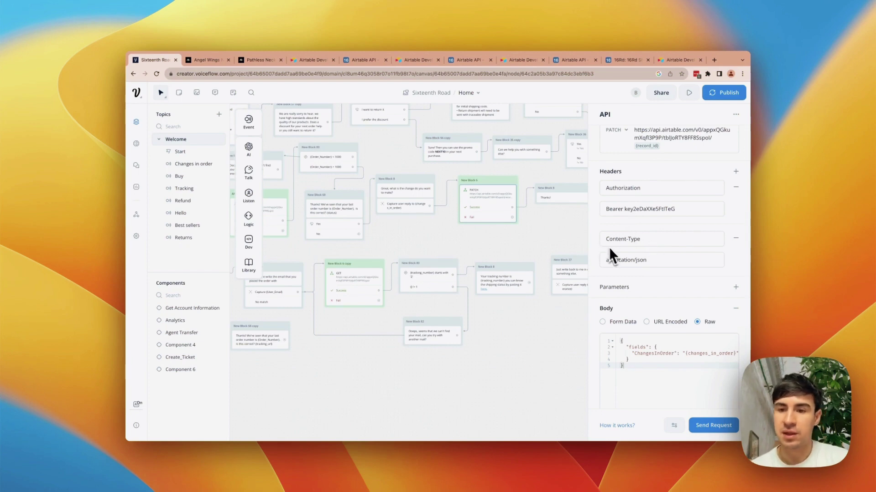
scroll(623, 264, "down", 5)
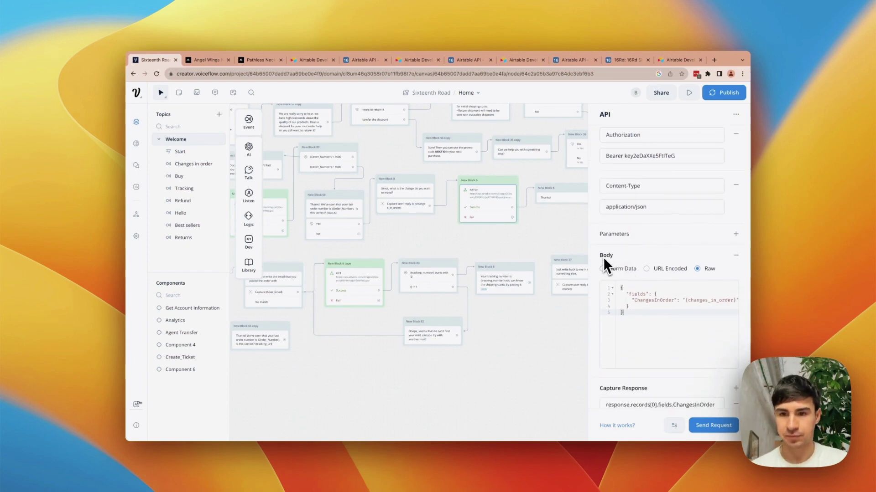
scroll(639, 279, "down", 1)
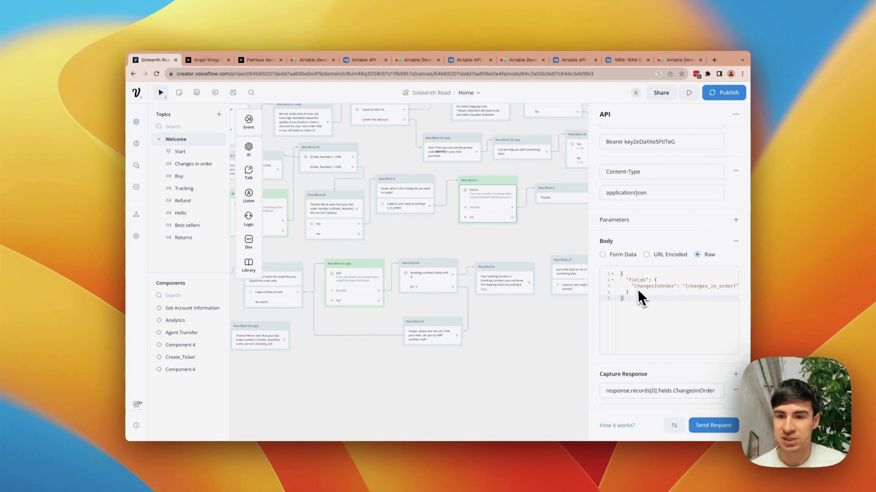
left_click(622, 59)
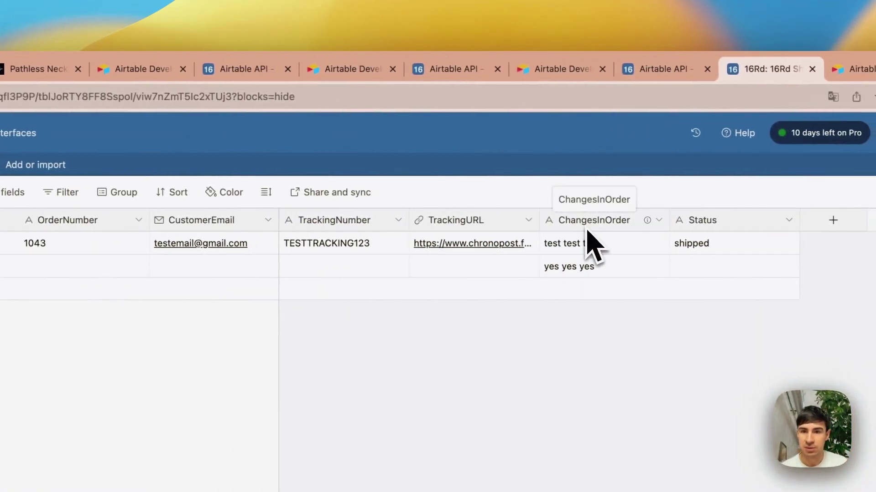
left_click(122, 72)
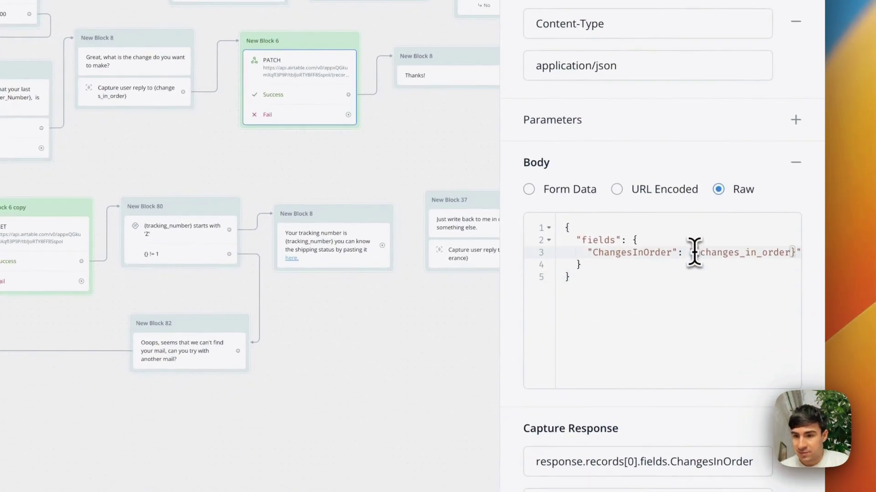
left_click_drag(696, 257, 787, 262)
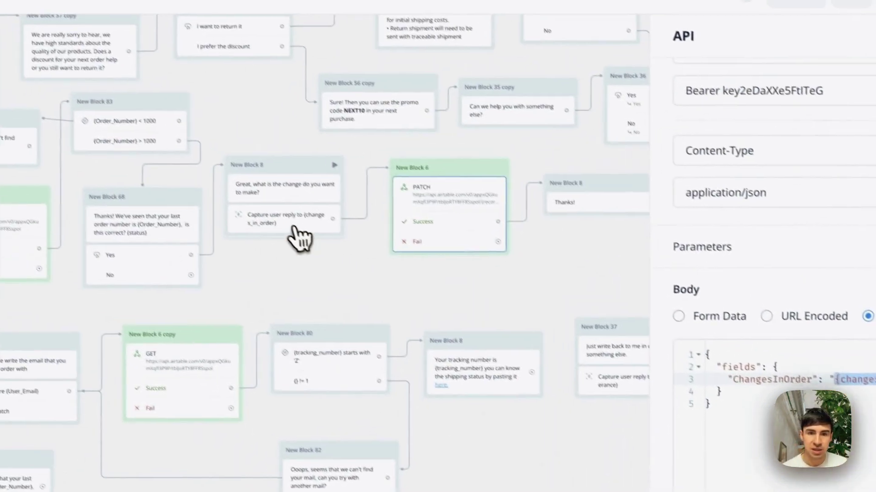
- In the reply-capture step, choose ChangesInOrder as the variable storing the user's reply
left_click(295, 227)
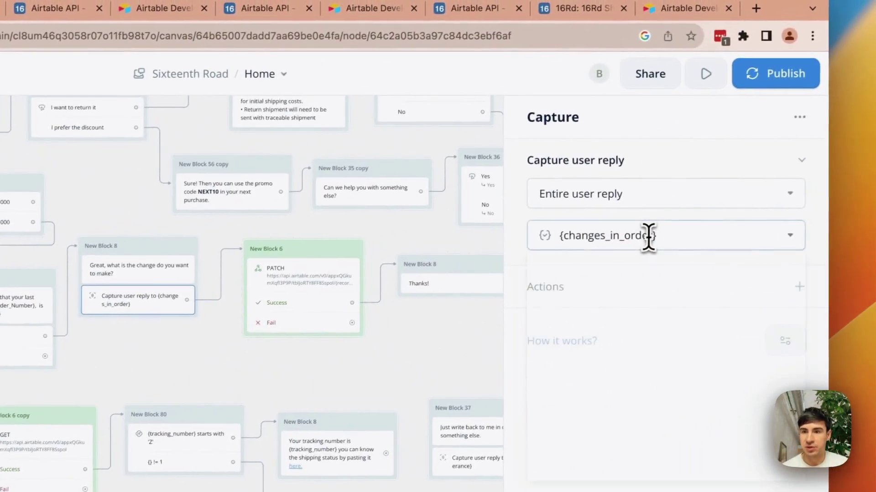
left_click(795, 154)
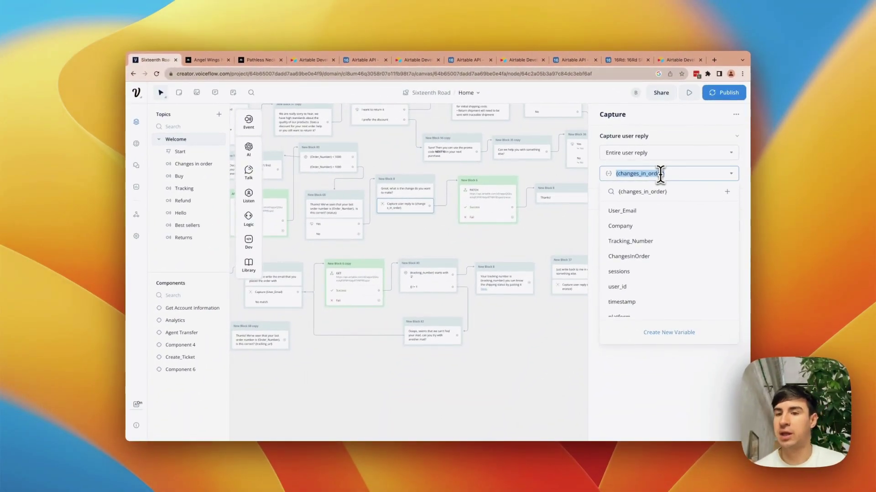
type("Change")
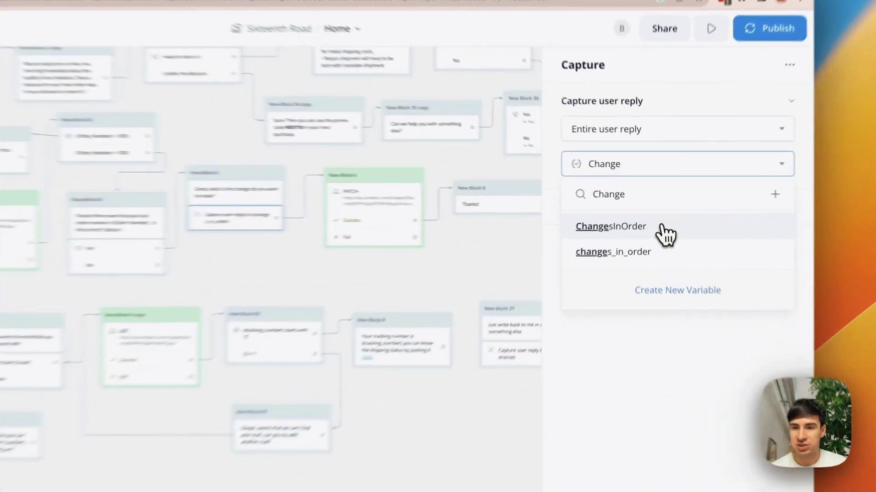
left_click(657, 211)
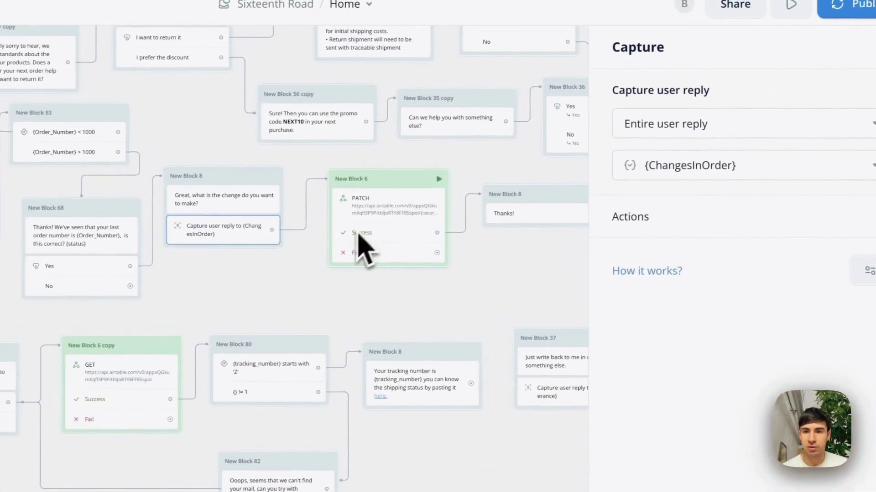
- Replace {changes_in_order} in the PATCH Raw body with the ChangesInOrder variable, then close the panel
scroll(492, 211, "right", 2)
left_click(378, 234)
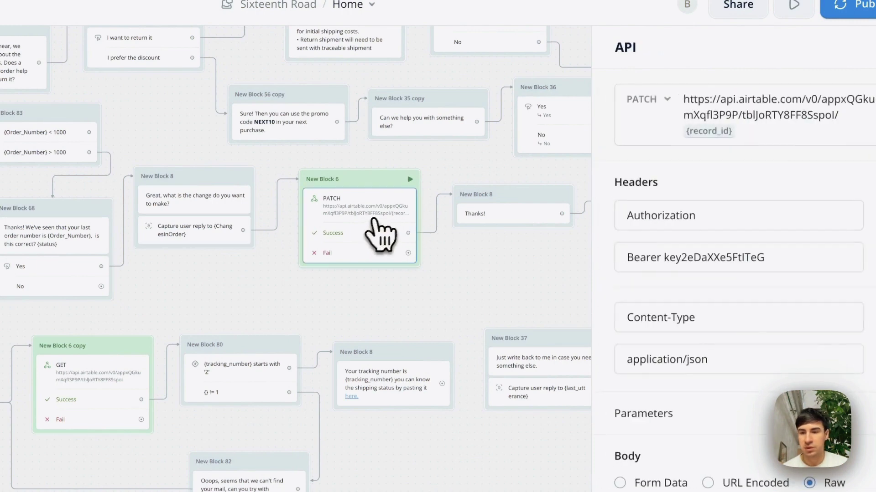
scroll(691, 386, "down", 1)
left_click_drag(781, 310, 691, 309)
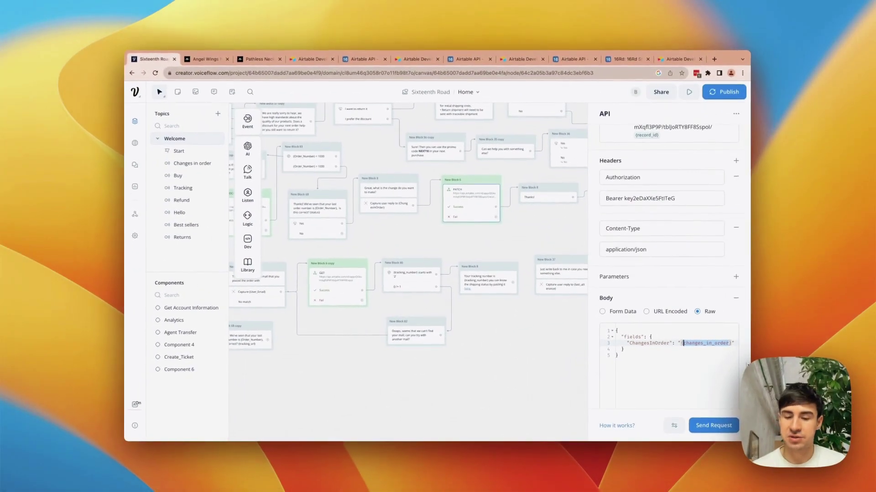
type("change")
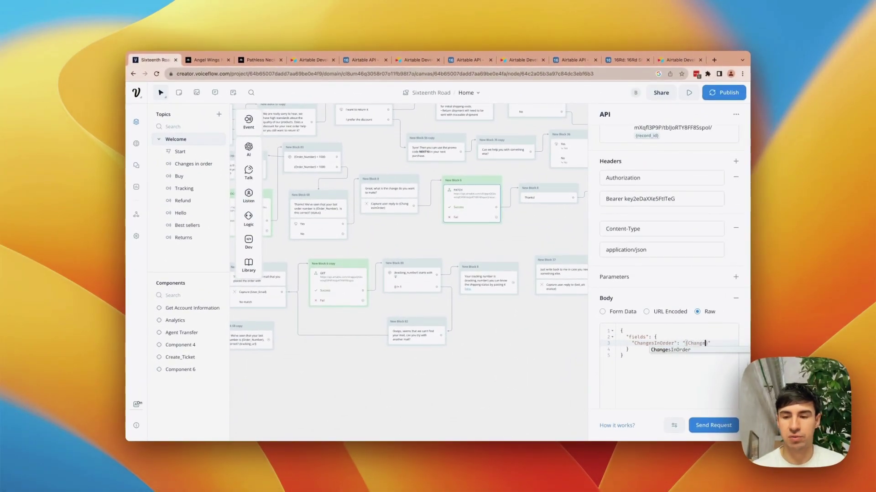
type("sInOrde")
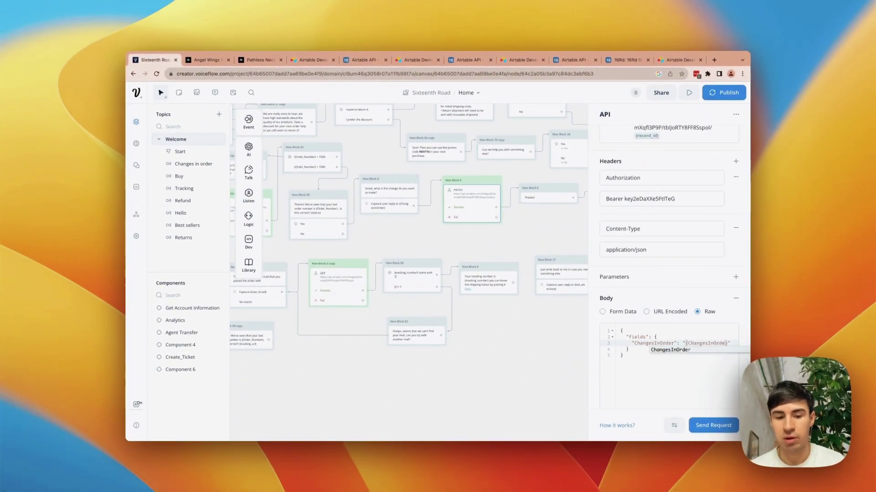
type("r")
scroll(682, 331, "down", 5)
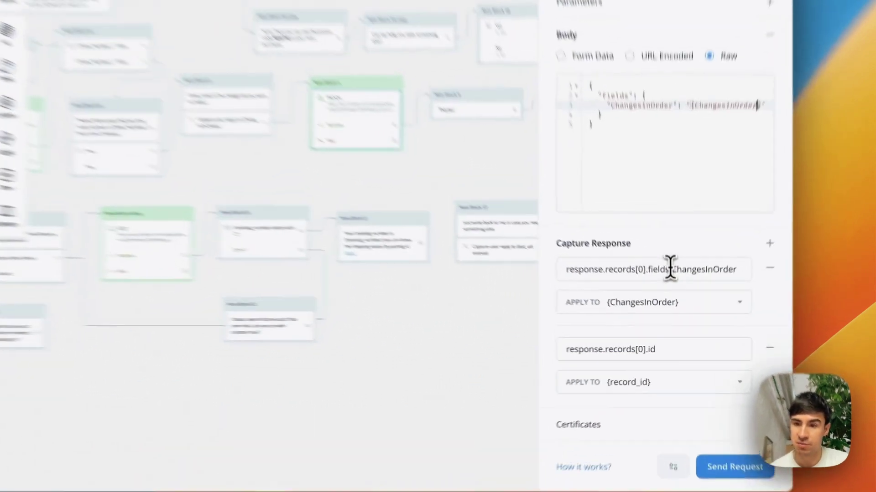
left_click_drag(672, 300, 720, 300)
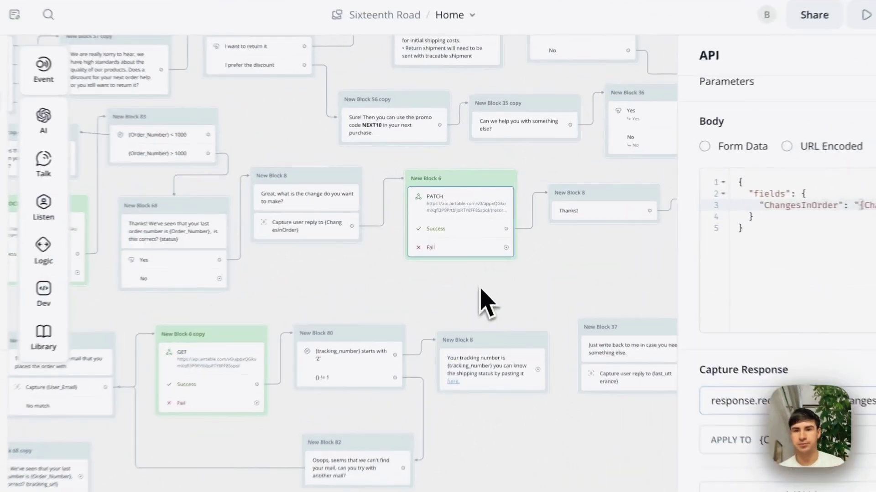
left_click(483, 301)
scroll(483, 306, "left", 5)
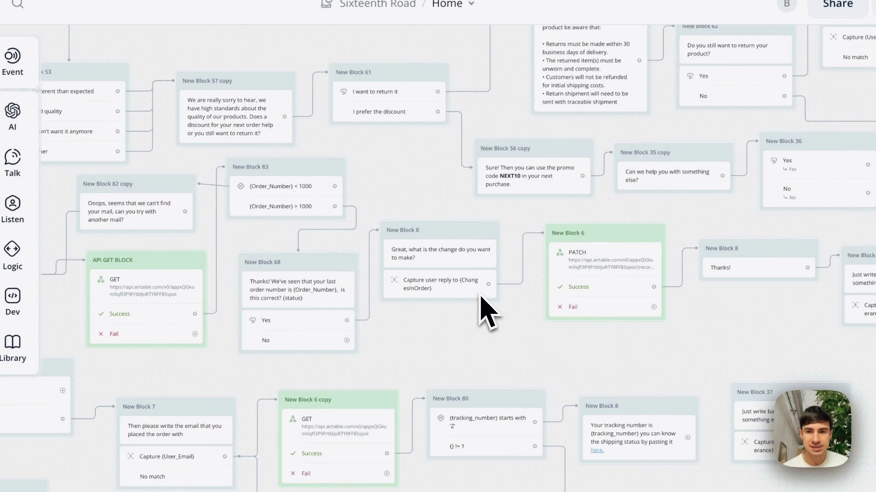
scroll(485, 310, "up", 2)
scroll(485, 310, "left", 1)
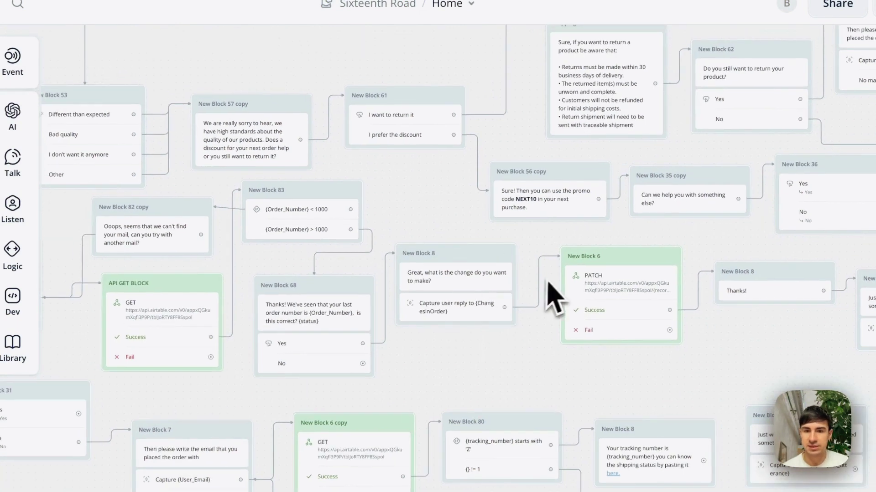
- Start a test from the email step, send a test email address and confirm order 1043
left_click(454, 273)
scroll(322, 274, "left", 4)
scroll(323, 274, "down", 2)
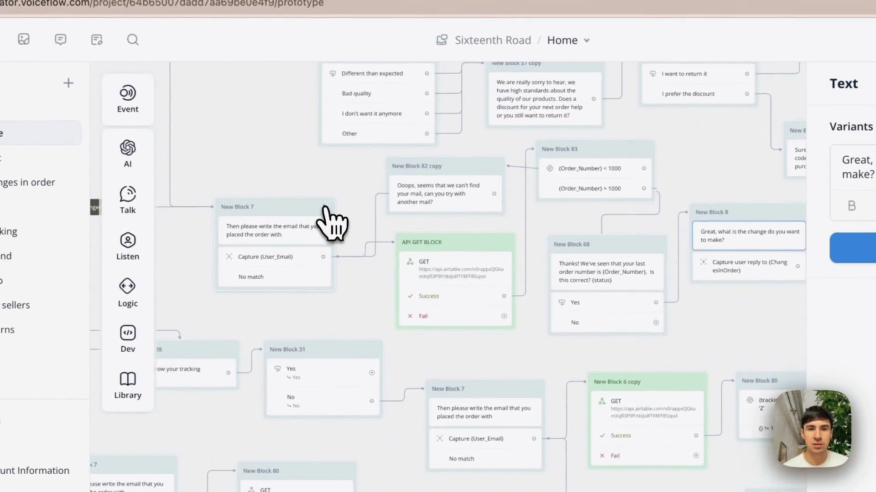
left_click(210, 169)
type("test@mai")
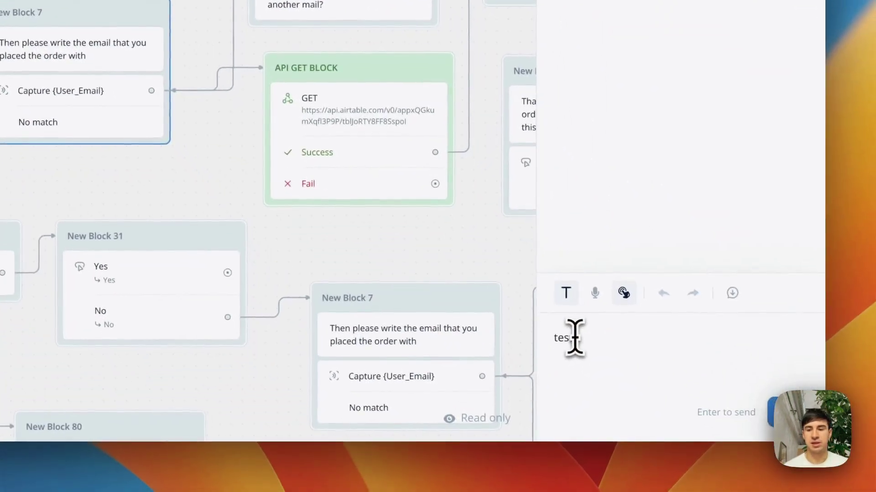
type("l@gmai")
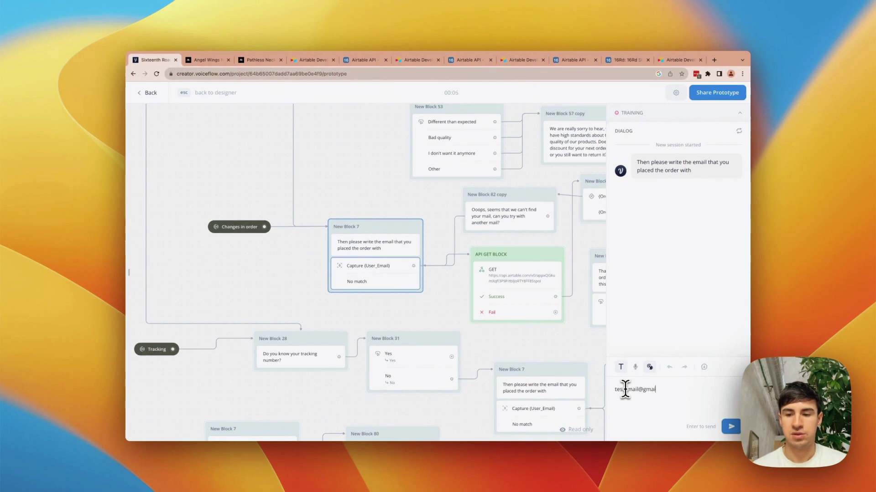
type("l.com")
key("Return")
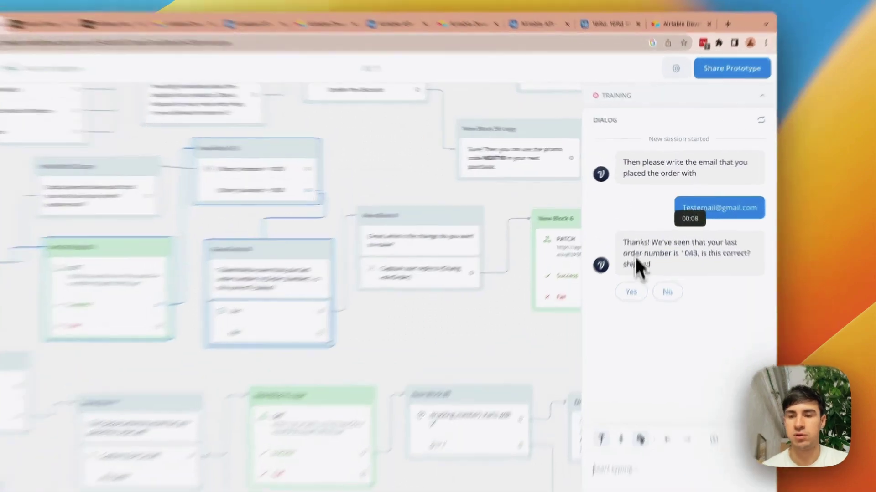
left_click(643, 258)
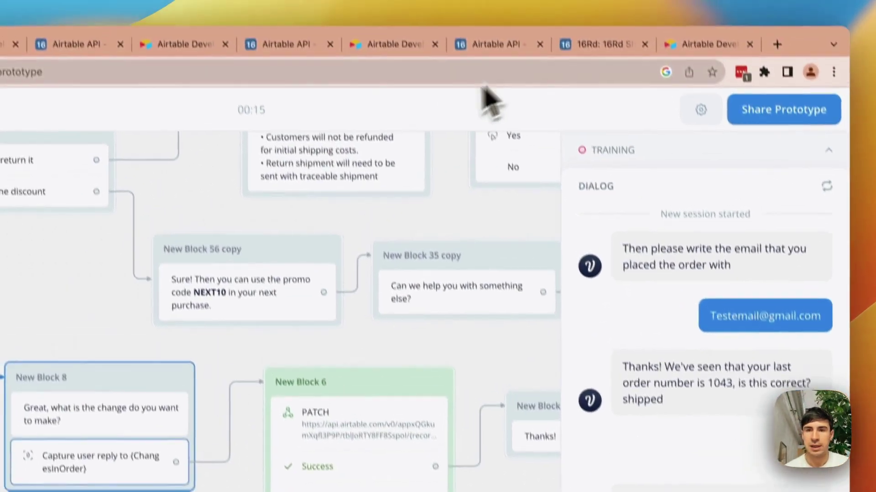
- Clear Airtable's old ChangesInOrder values and submit the change request 'i want icecream'
left_click(600, 45)
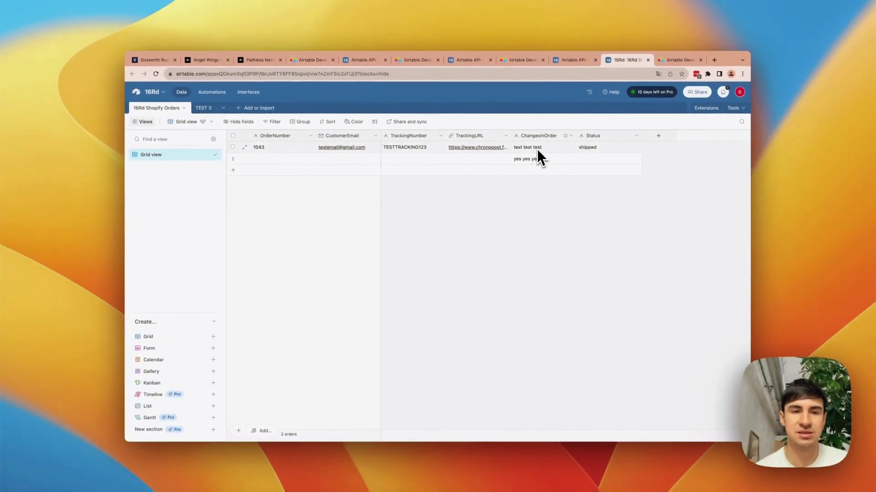
left_click_drag(542, 148, 542, 156)
key("BackSpace")
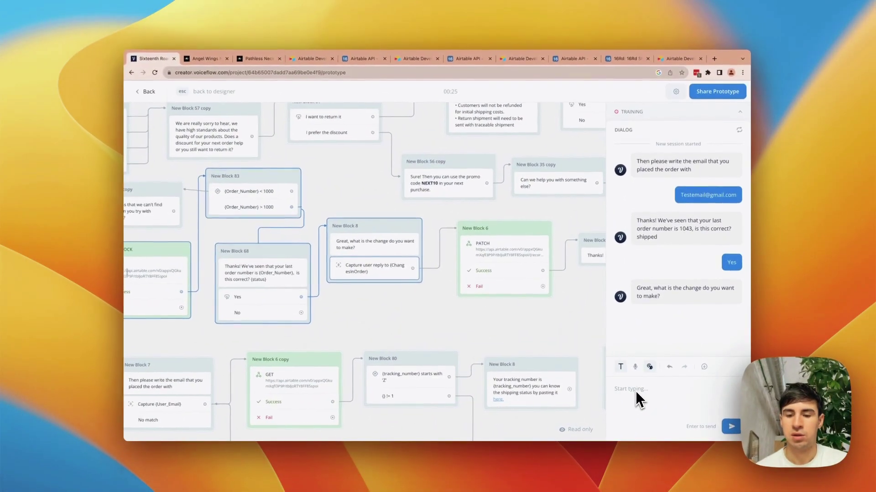
type("w")
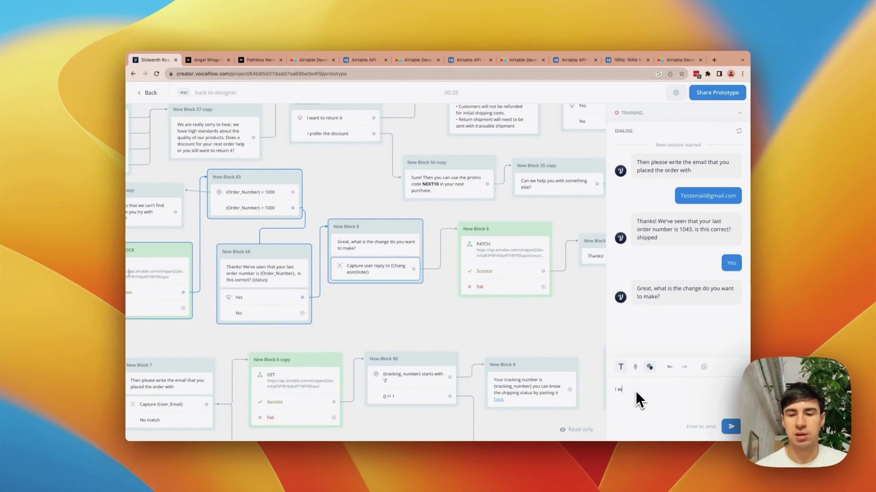
type("ant icecream")
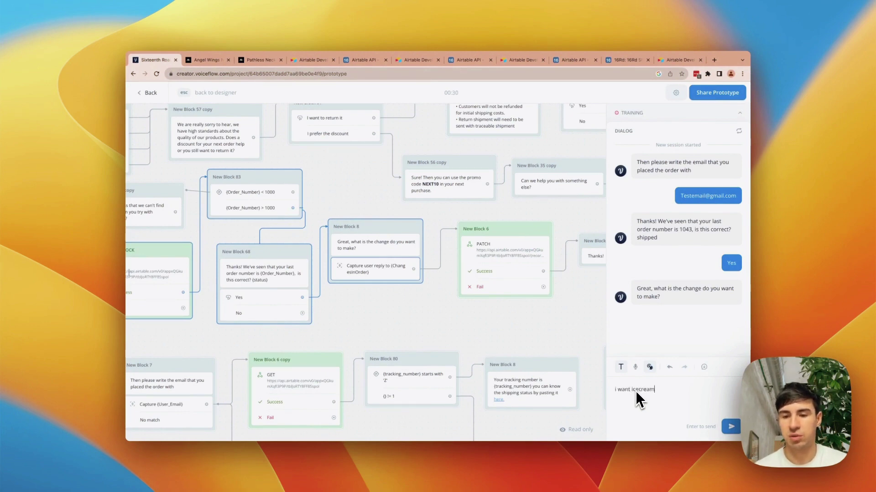
key("Return")
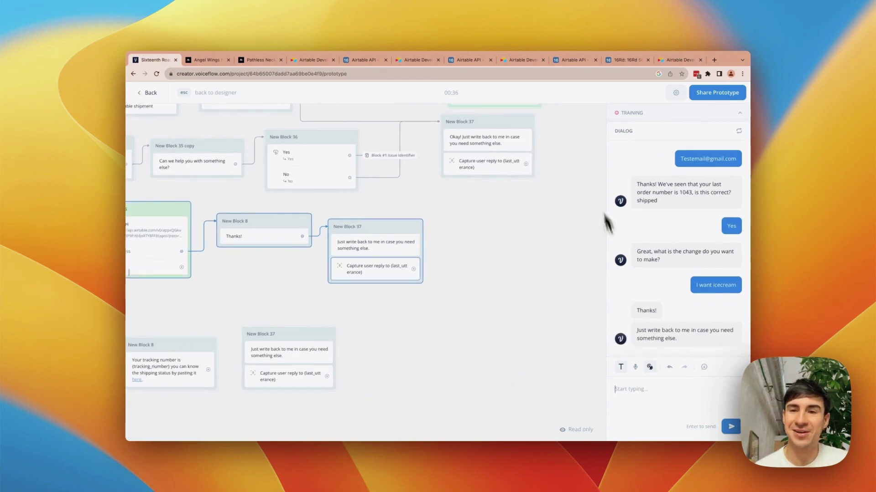
- Check Airtable for the new change, then copy the Web Chat installation snippet
left_click(627, 60)
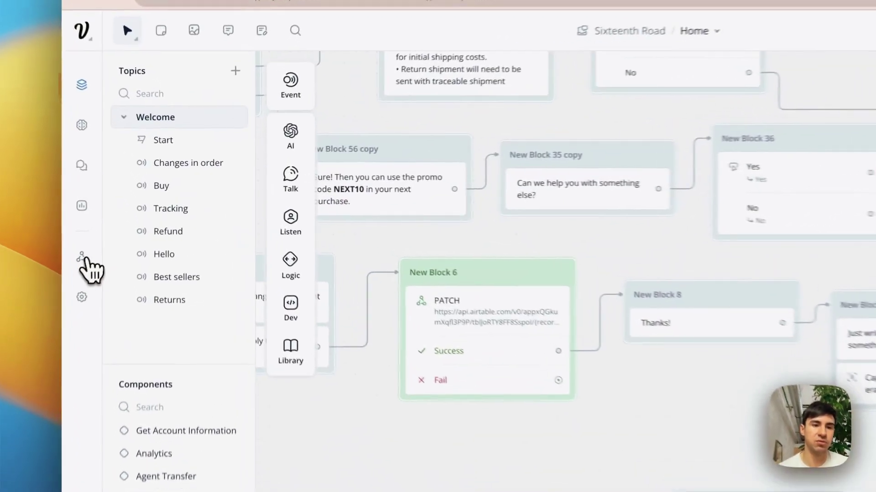
left_click(145, 220)
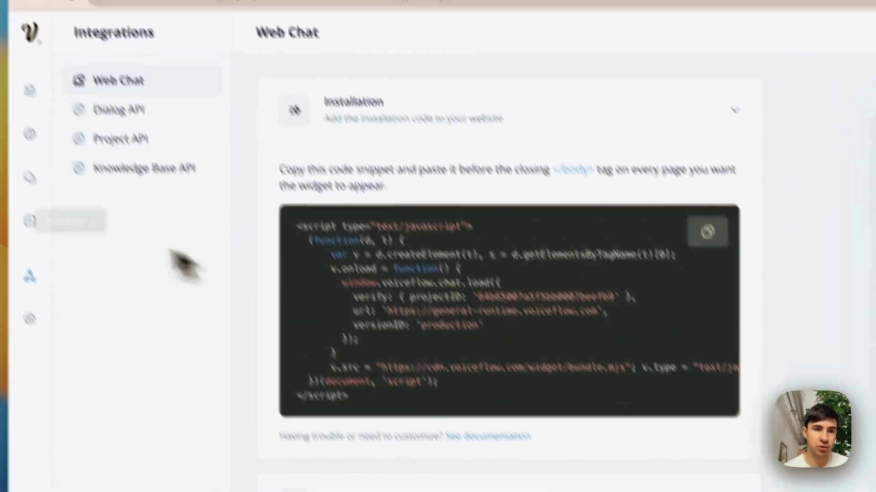
left_click(65, 94)
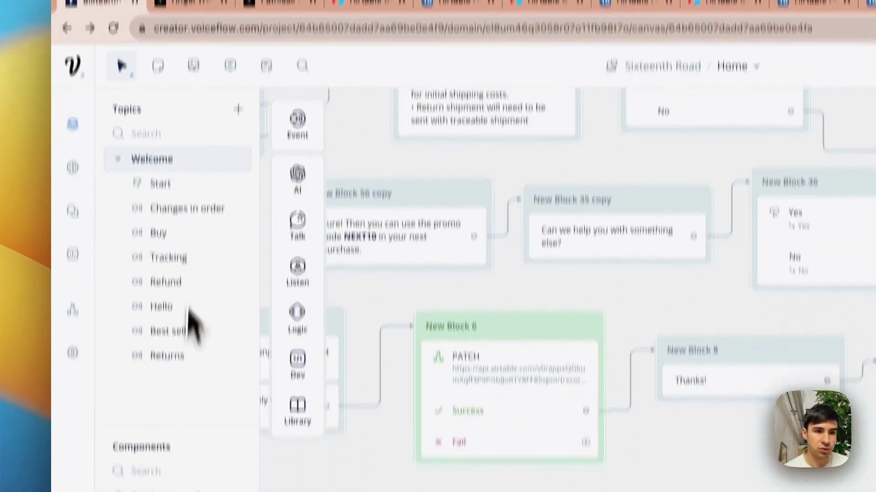
left_click(73, 312)
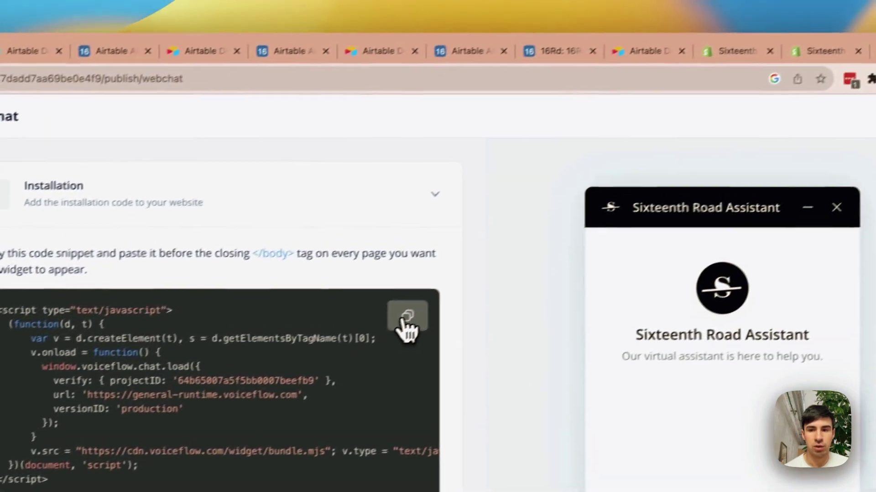
left_click(633, 206)
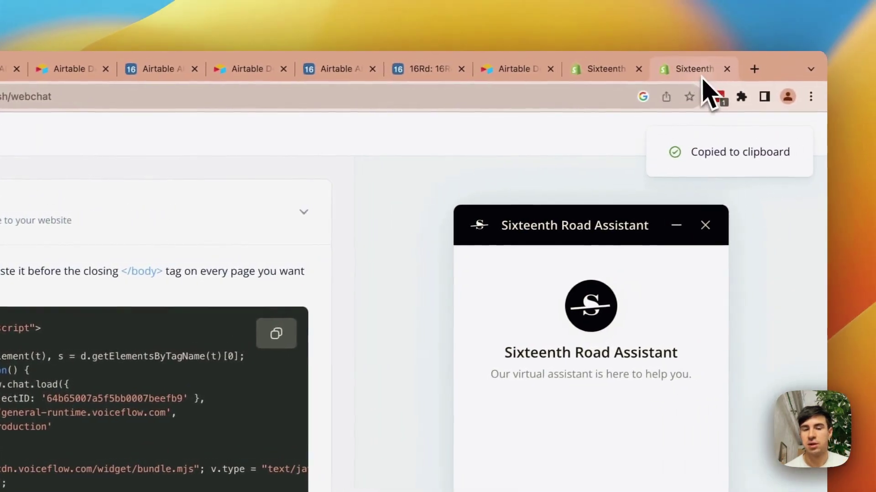
left_click(697, 72)
- Open the code editor for the current Shopify theme
scroll(463, 265, "down", 3)
left_click(594, 215)
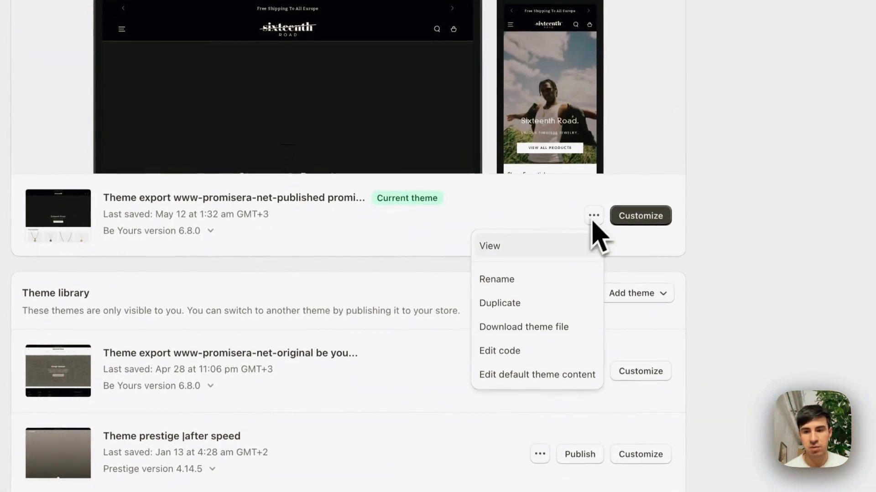
left_click(525, 351)
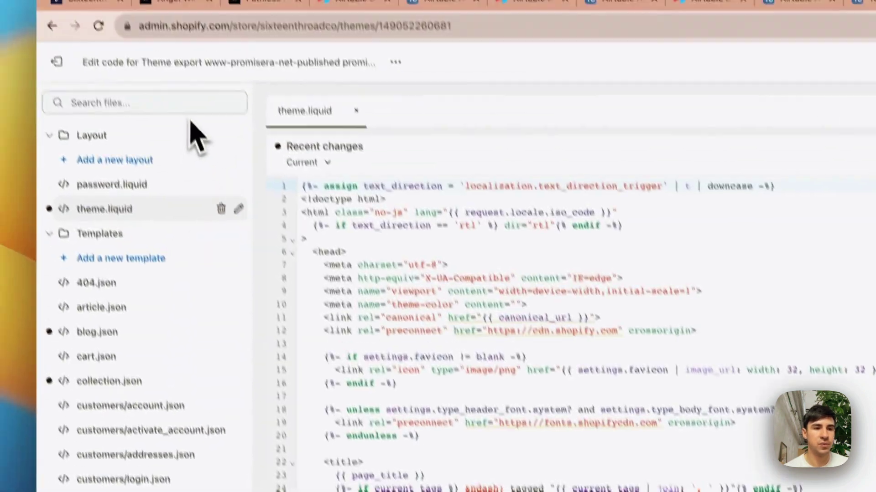
- In theme.liquid, delete the Voiceflow script block (lines 201–213) and restore it with Cmd+Z
scroll(410, 332, "down", 20)
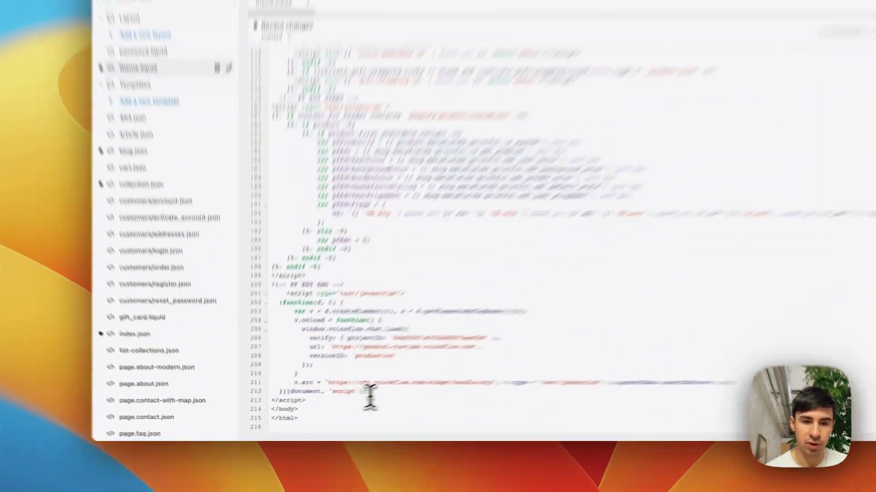
left_click_drag(328, 405, 281, 360)
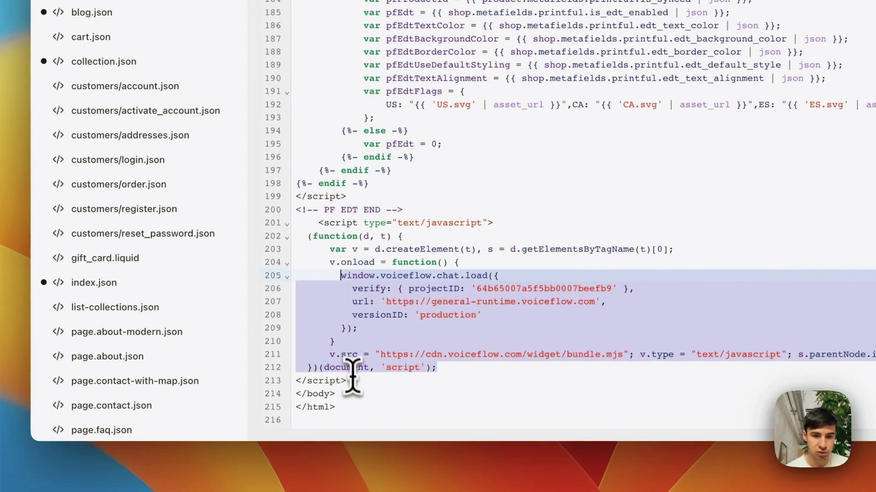
left_click_drag(353, 377, 322, 233)
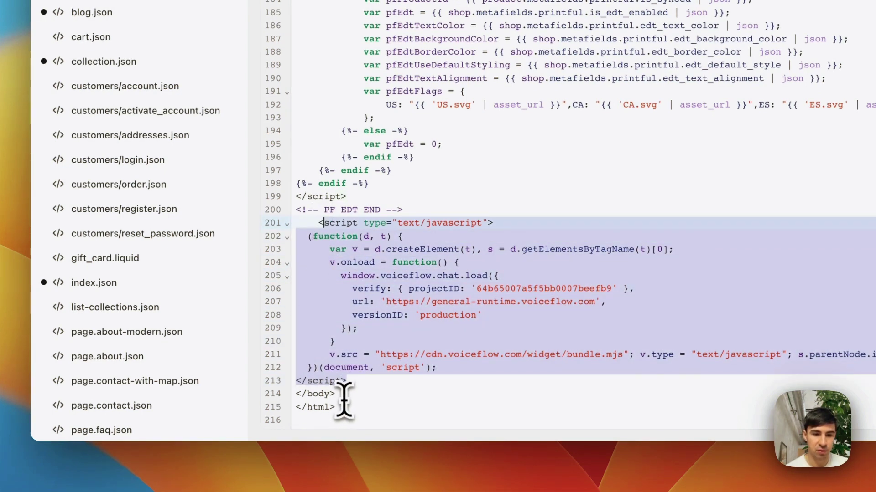
key("BackSpace")
key("BackSpace")
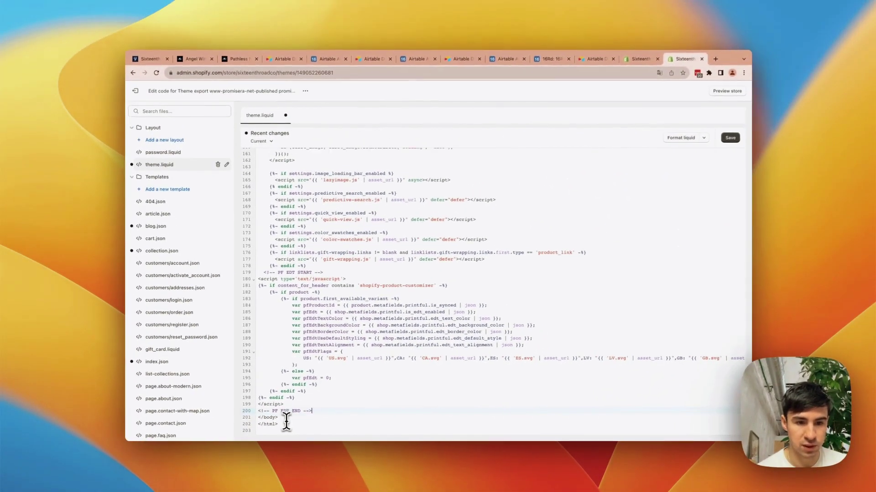
key("super+z")
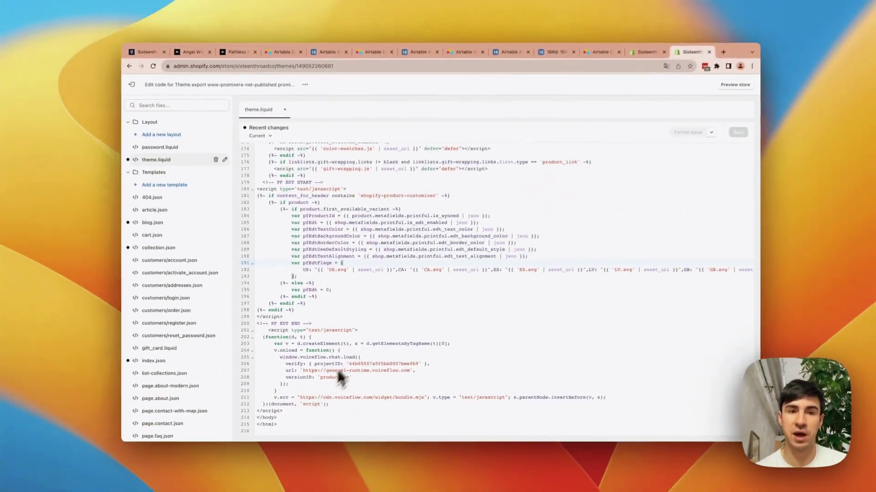
left_click(713, 59)
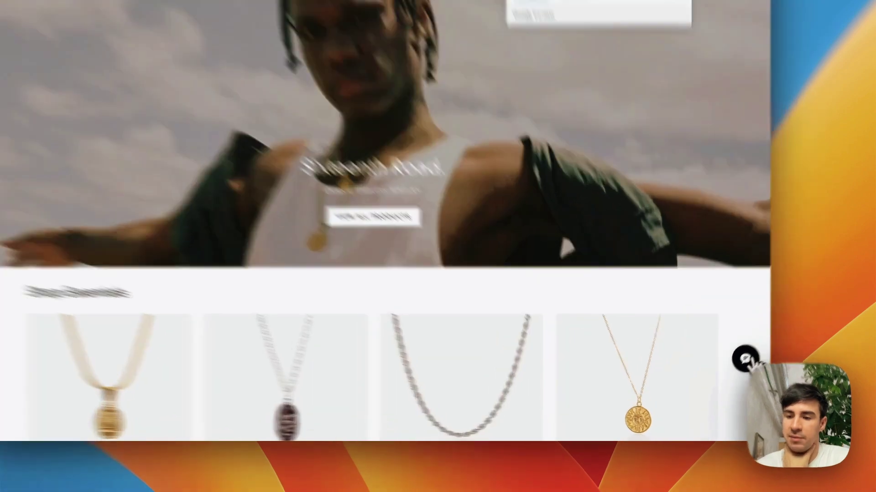
- Try the store chat assistant's buy options: best sellers carousel and random products
left_click(731, 376)
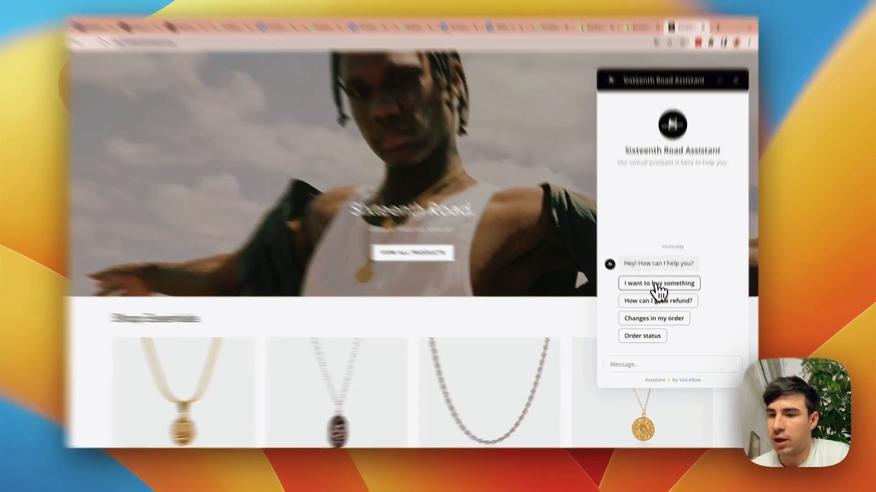
left_click(658, 293)
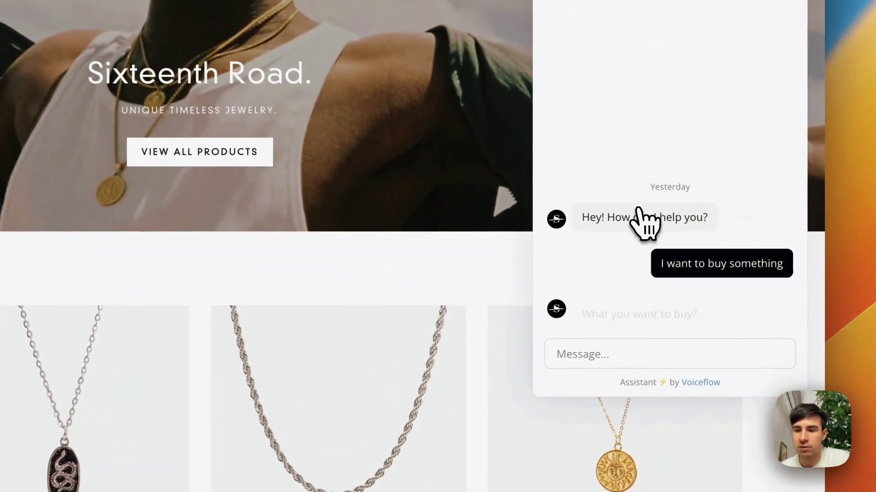
left_click(621, 304)
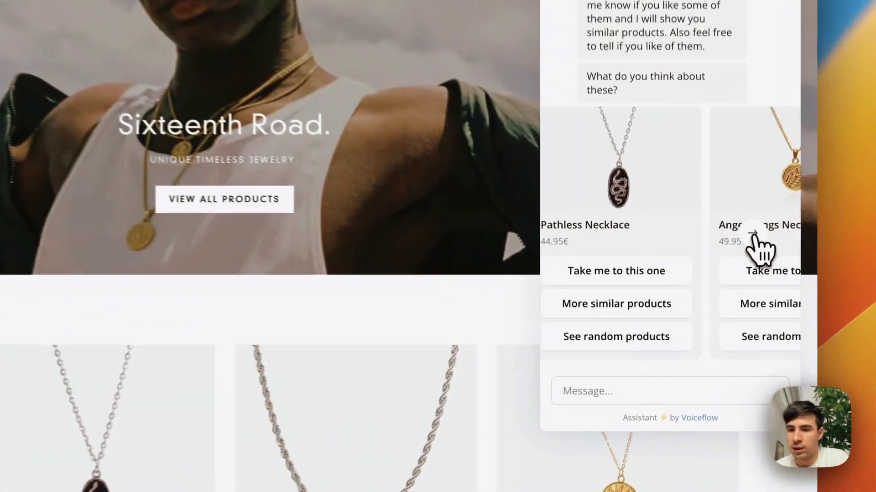
left_click(716, 284)
left_click(756, 228)
left_click(698, 340)
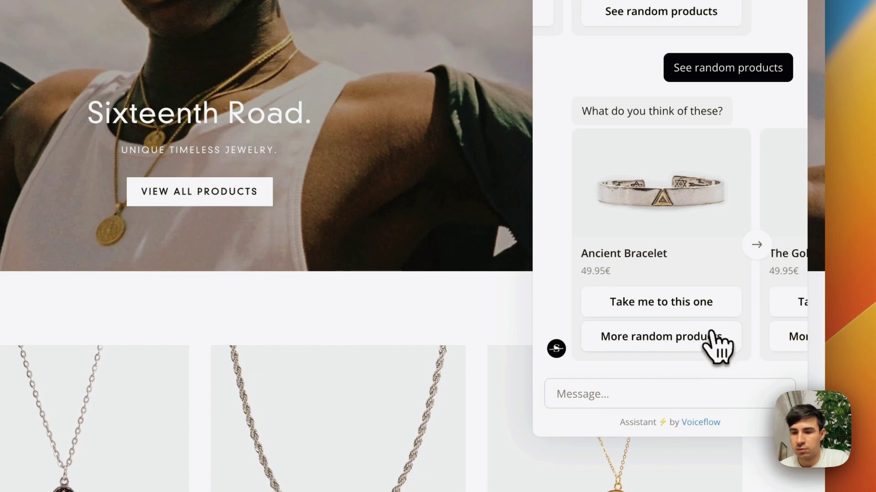
left_click(710, 340)
scroll(752, 164, "up", 15)
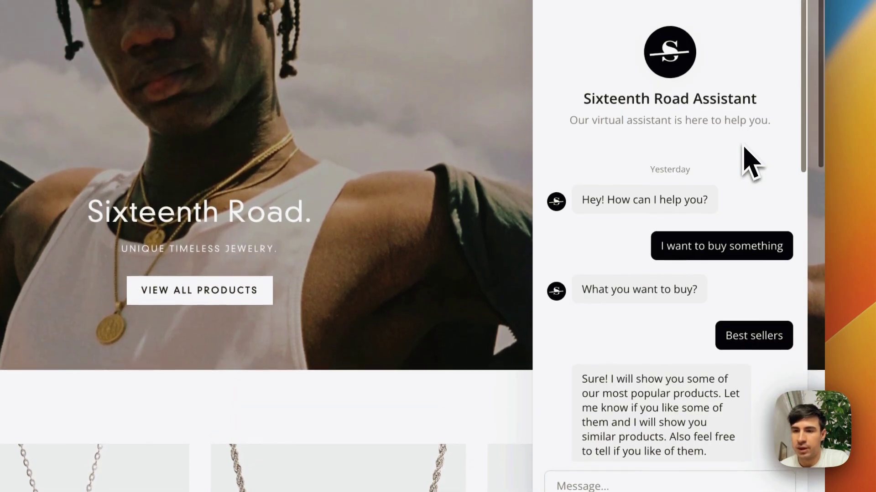
scroll(743, 146, "up", 3)
scroll(743, 146, "down", 10)
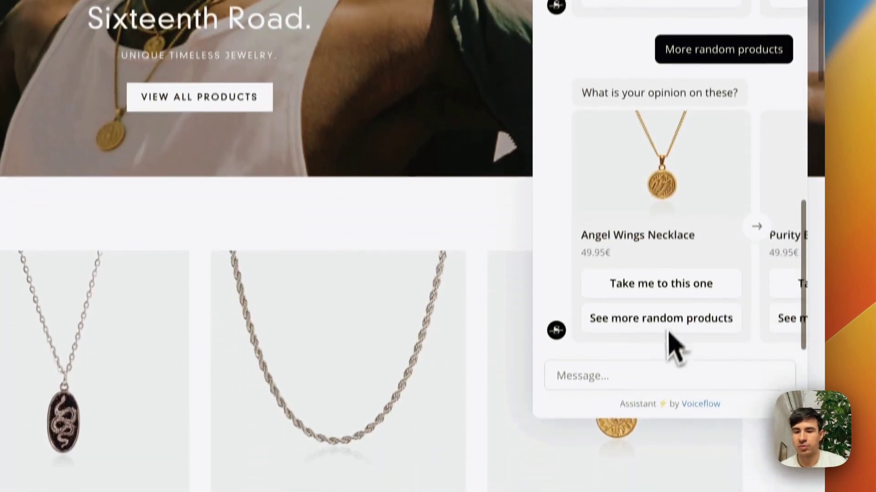
- Request 'changes in order' in the chat and send the order's e-mail address
left_click(655, 488)
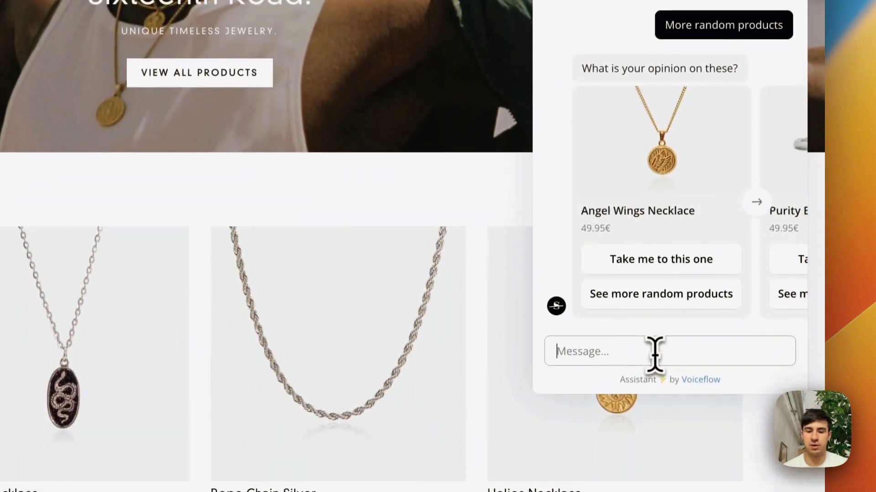
type("changesinorder")
key("Return")
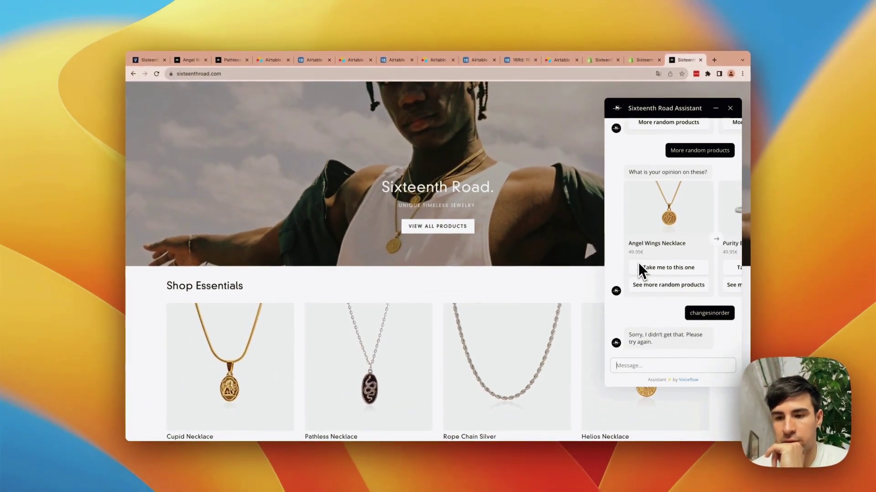
type("changes in order")
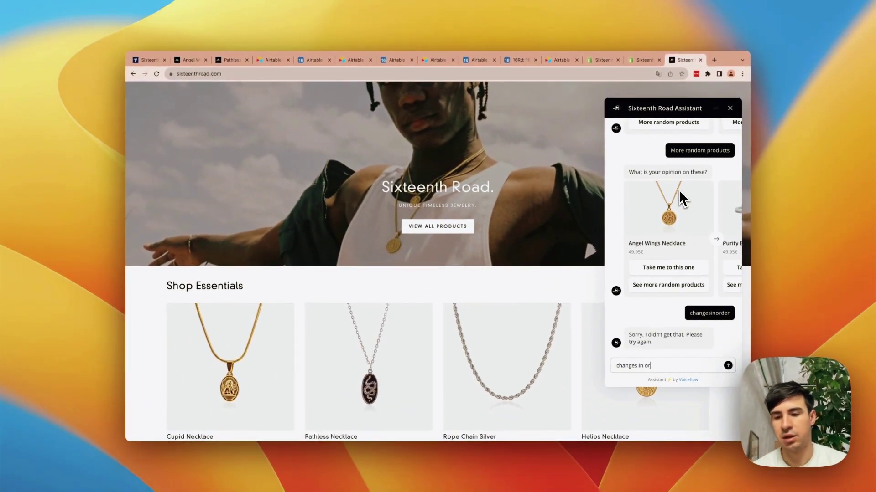
key("Return")
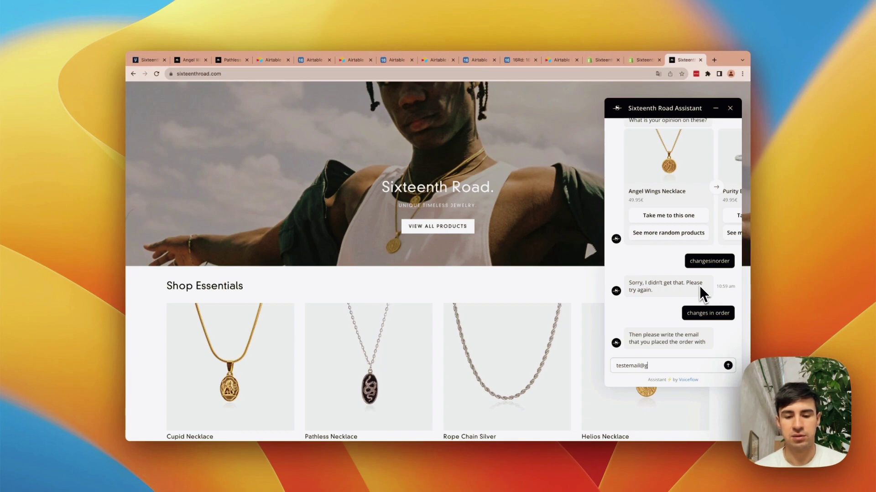
type("testemail@gmail.com")
key("Return")
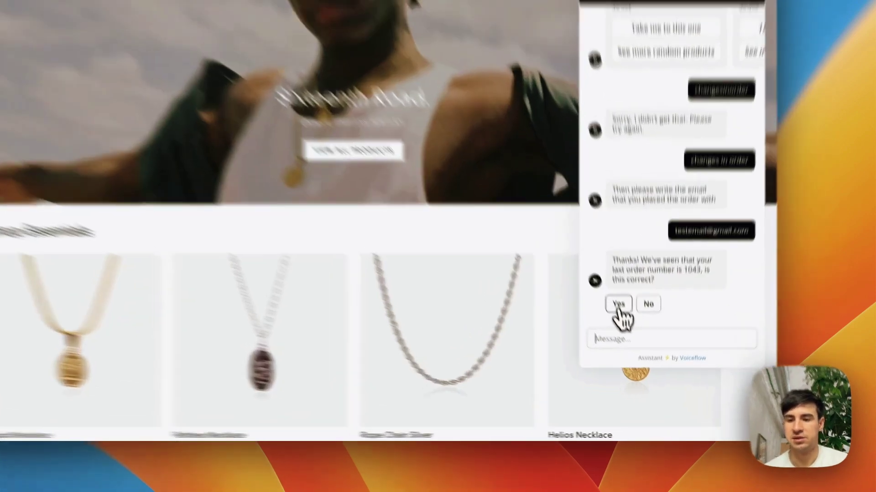
- Confirm order 1043, submit 'sixteenthrroad best jewelry' as the change, and check Airtable
left_click(634, 340)
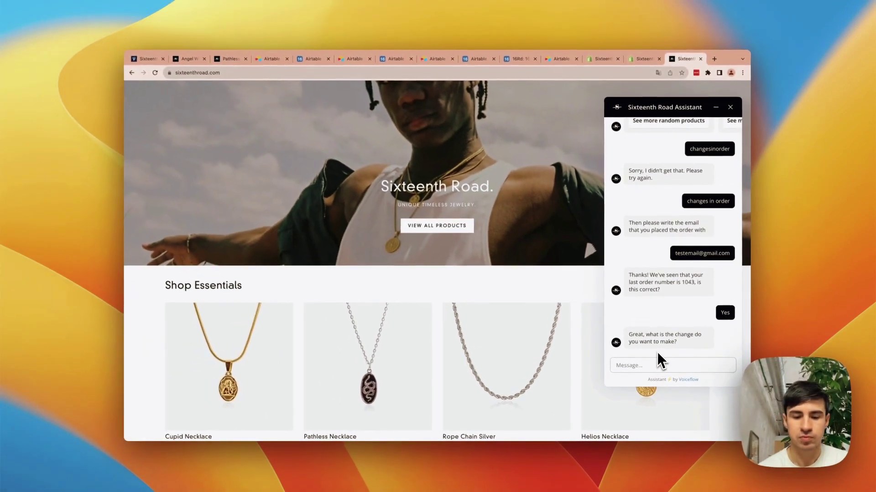
type("sixteen")
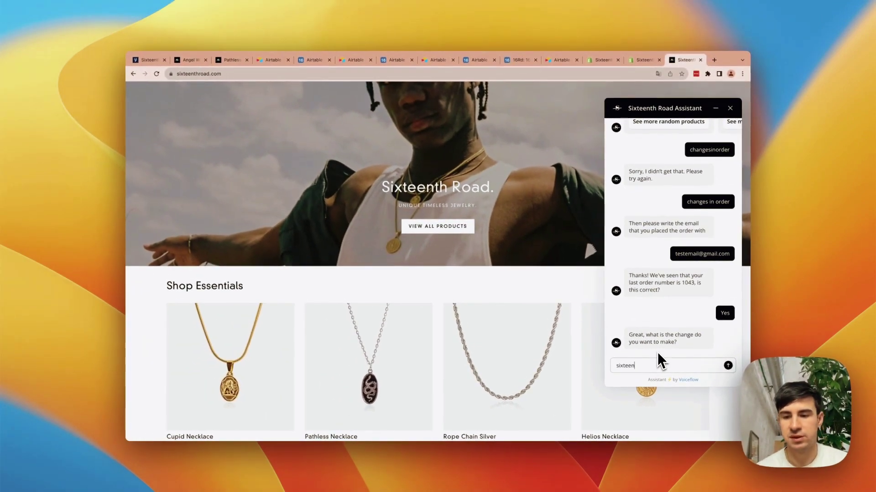
type("thrroad b")
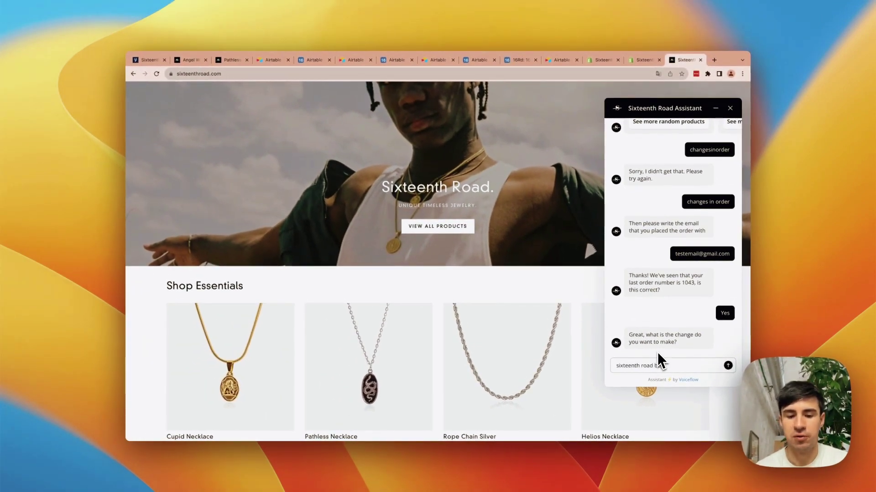
type("est jewelry")
key("Return")
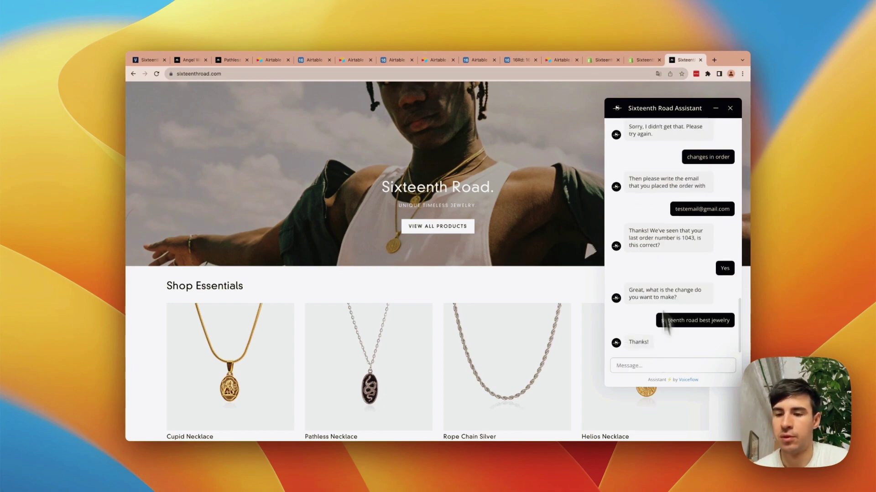
left_click(518, 59)
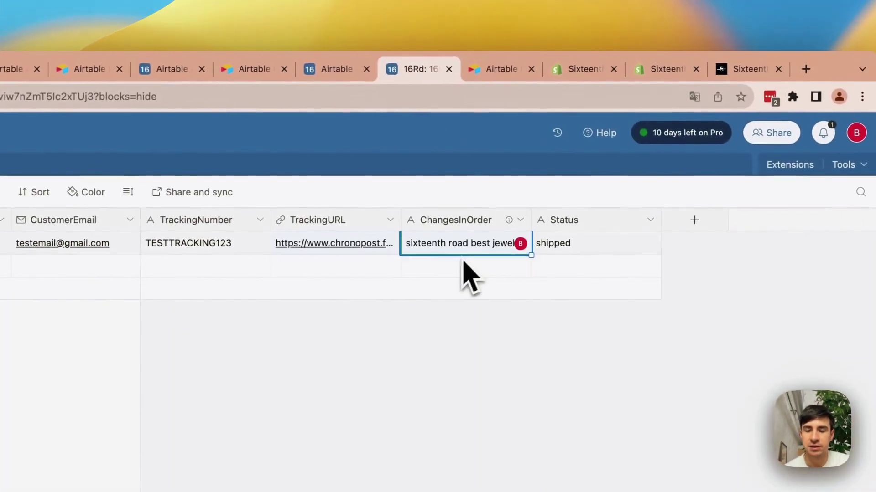